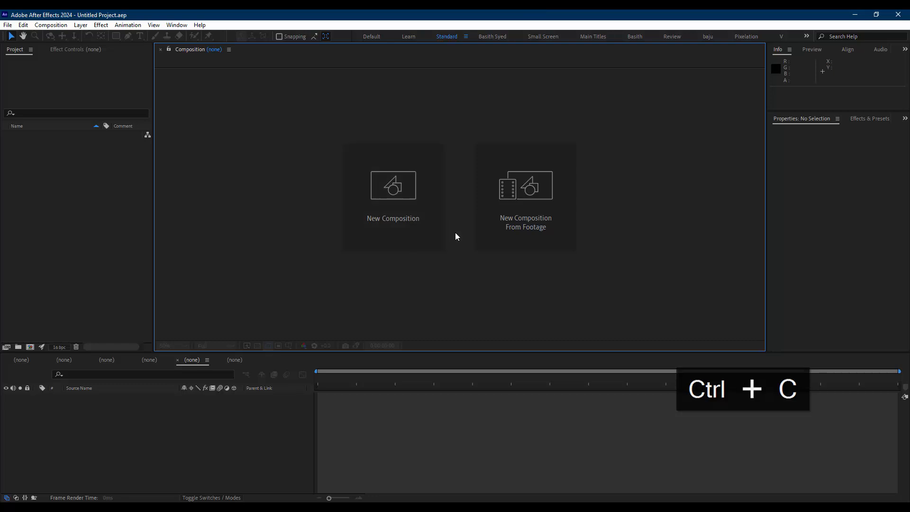
Create a 1920x1080 composition at 24 fps with the aspect ratio locked and a duration of 0:00:20:00
{"action": "left_click", "coordinate": [401, 216]}
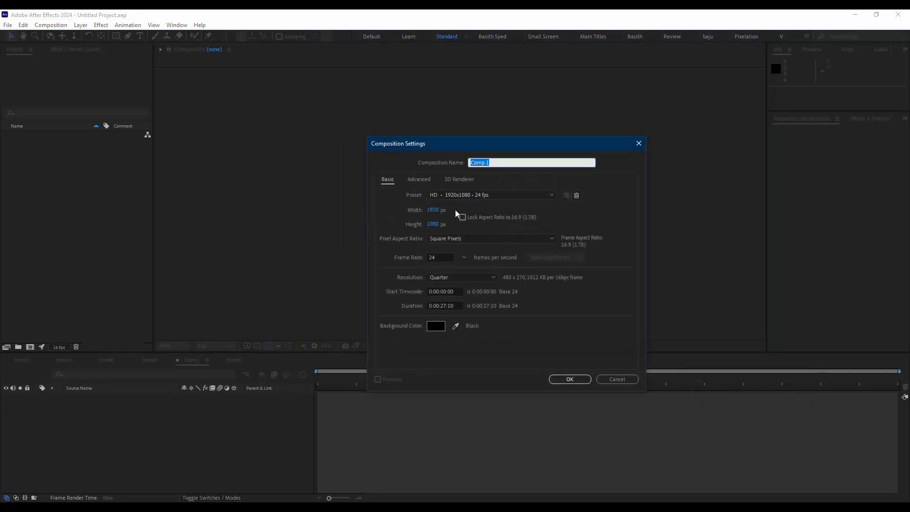
{"action": "left_click", "coordinate": [462, 217]}
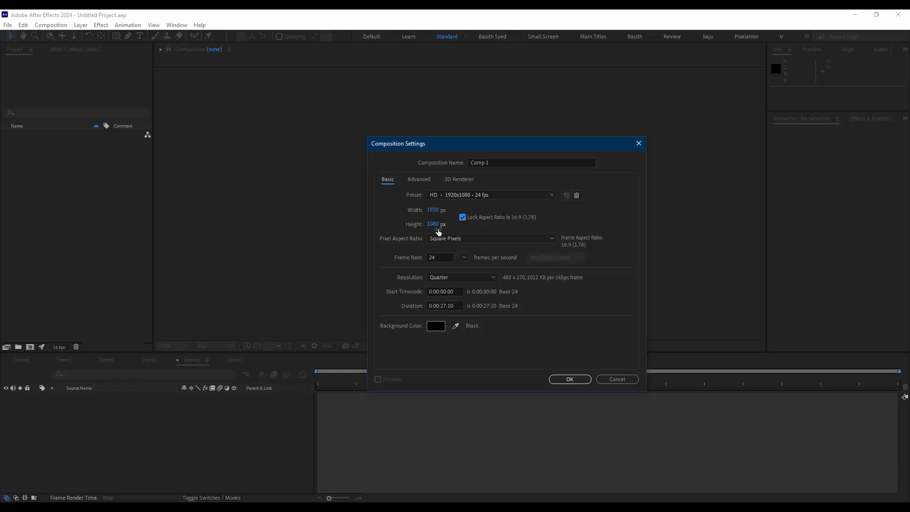
{"action": "left_click_drag", "start_coordinate": [458, 307], "coordinate": [405, 309]}
{"action": "type", "text": "20.00"}
{"action": "left_click", "coordinate": [465, 360]}
{"action": "left_click", "coordinate": [464, 258]}
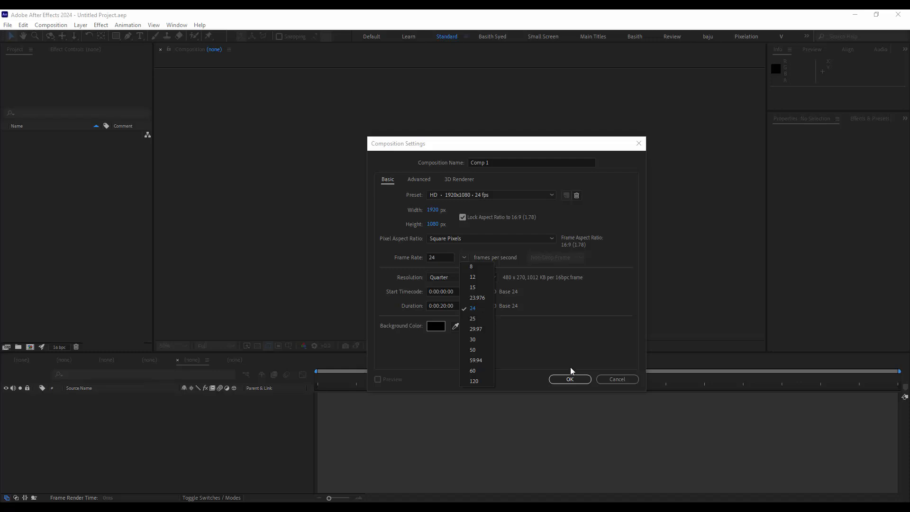
{"action": "left_click", "coordinate": [570, 380]}
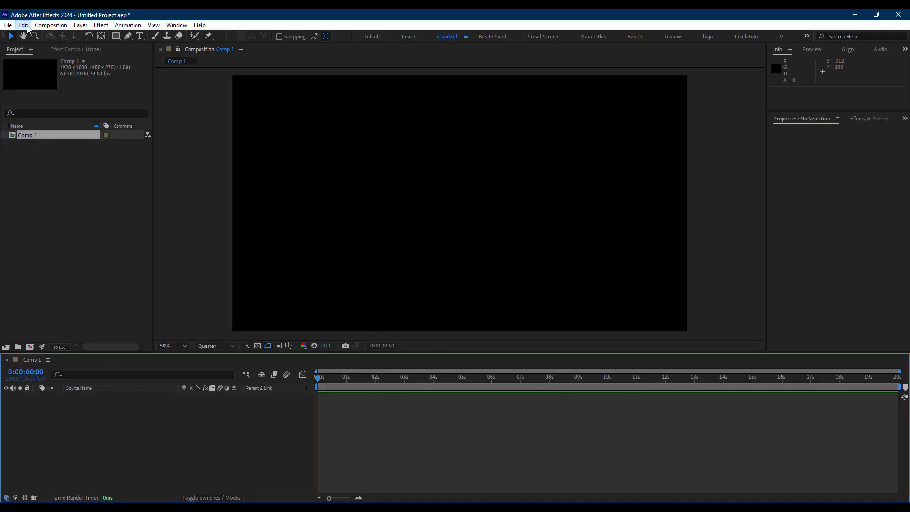
Purge all memory and the disk cache
{"action": "left_click", "coordinate": [23, 24]}
{"action": "mouse_move", "coordinate": [143, 247]}
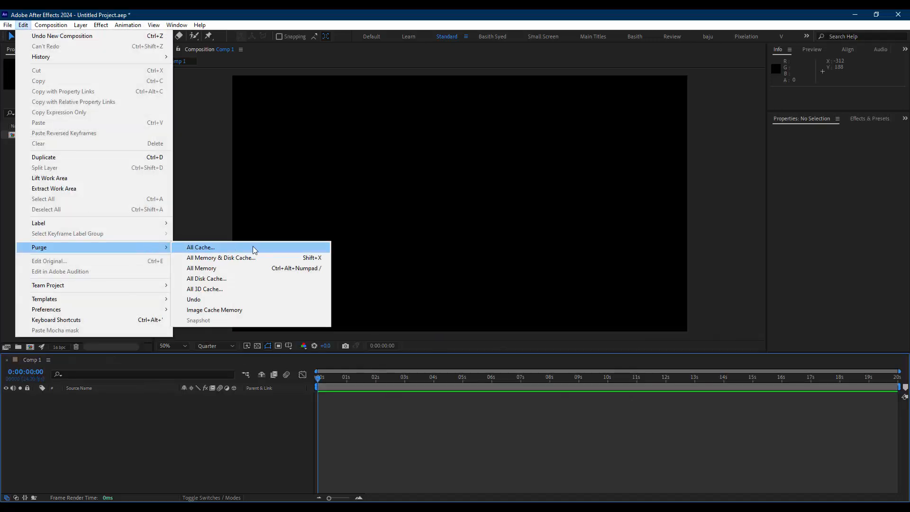
{"action": "left_click", "coordinate": [258, 259]}
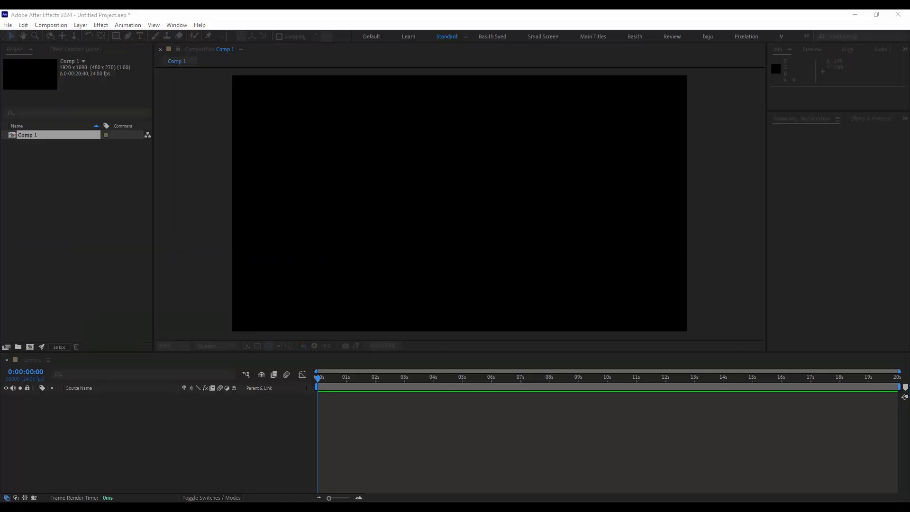
{"action": "left_click", "coordinate": [522, 284]}
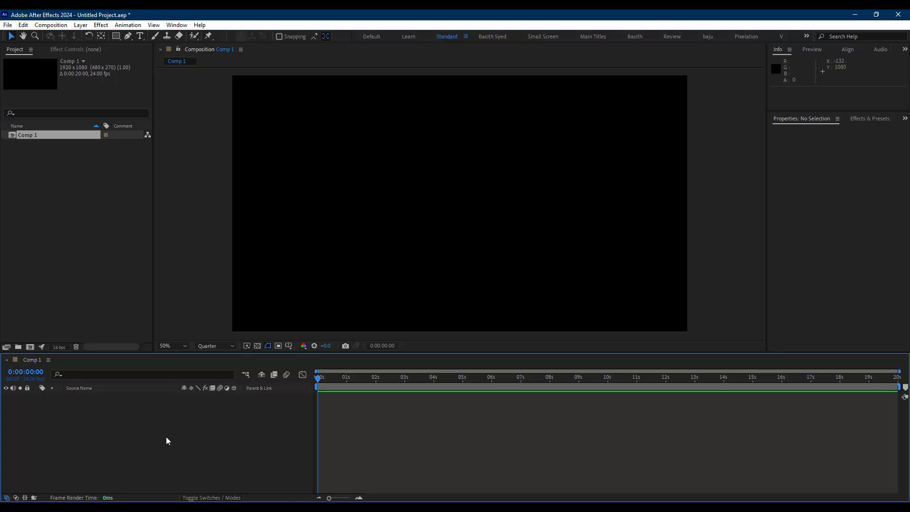
Add a new comp-sized black solid layer named "Element" to Comp 1
{"action": "right_click", "coordinate": [167, 409]}
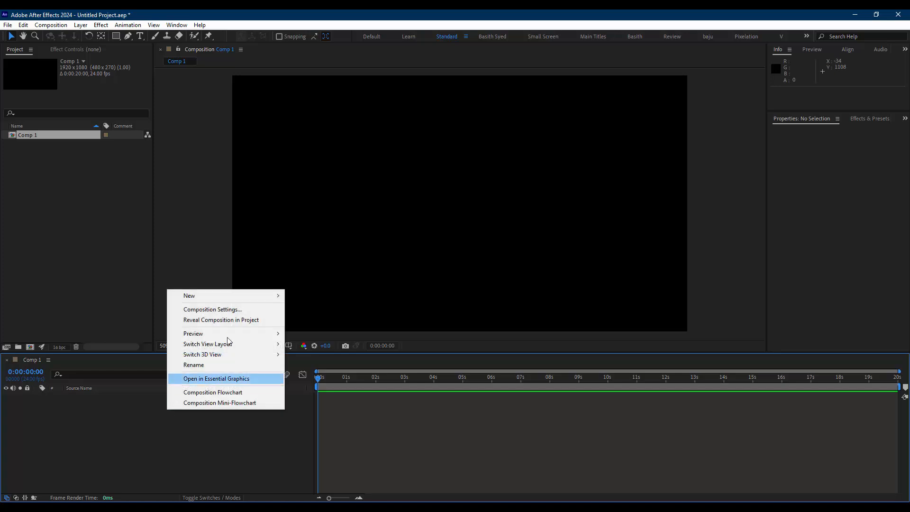
{"action": "mouse_move", "coordinate": [247, 297]}
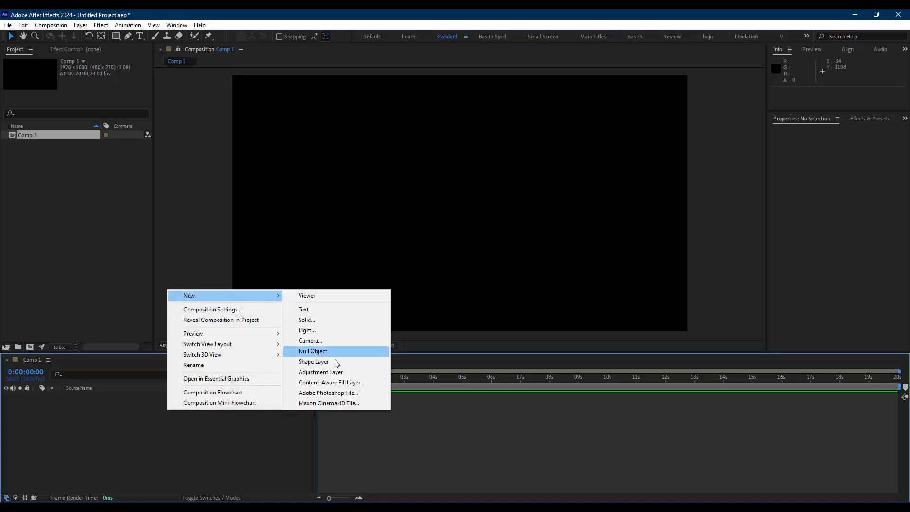
{"action": "left_click", "coordinate": [329, 318]}
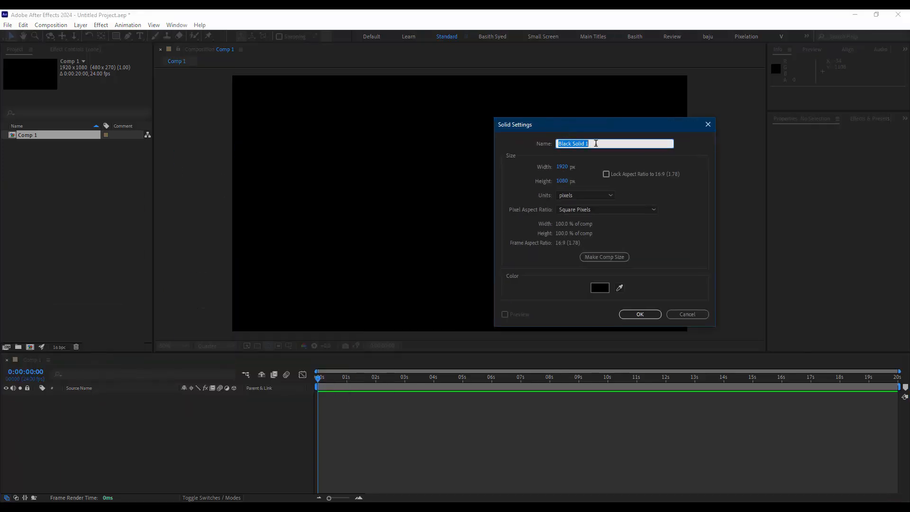
{"action": "type", "text": "Element"}
{"action": "key", "text": "Return"}
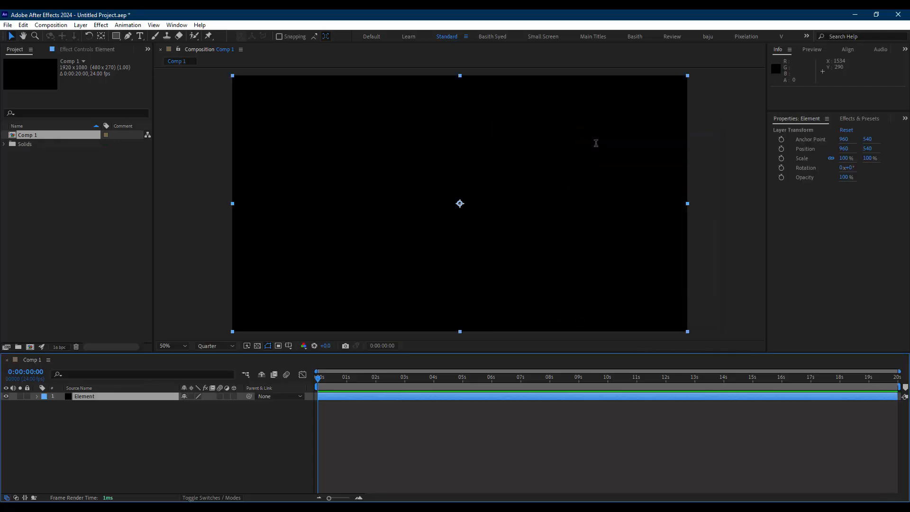
{"action": "left_click", "coordinate": [503, 406]}
{"action": "left_click", "coordinate": [503, 397]}
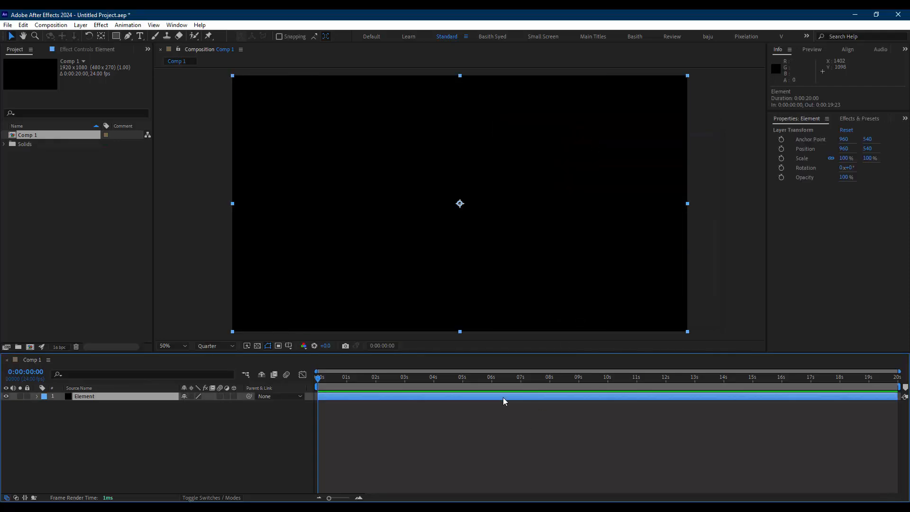
Add a second comp-sized black solid layer named "text mask"
{"action": "left_click", "coordinate": [166, 440]}
{"action": "right_click", "coordinate": [166, 440]}
{"action": "mouse_move", "coordinate": [235, 326]}
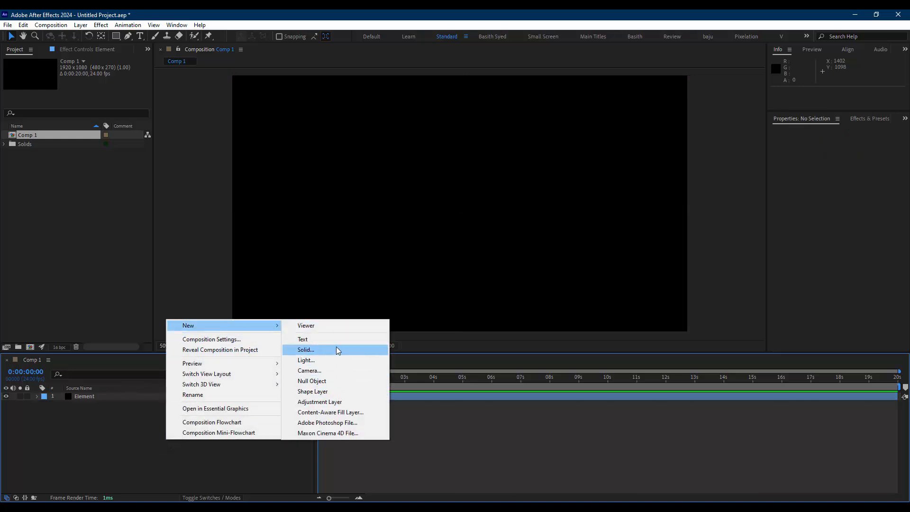
{"action": "left_click", "coordinate": [338, 351]}
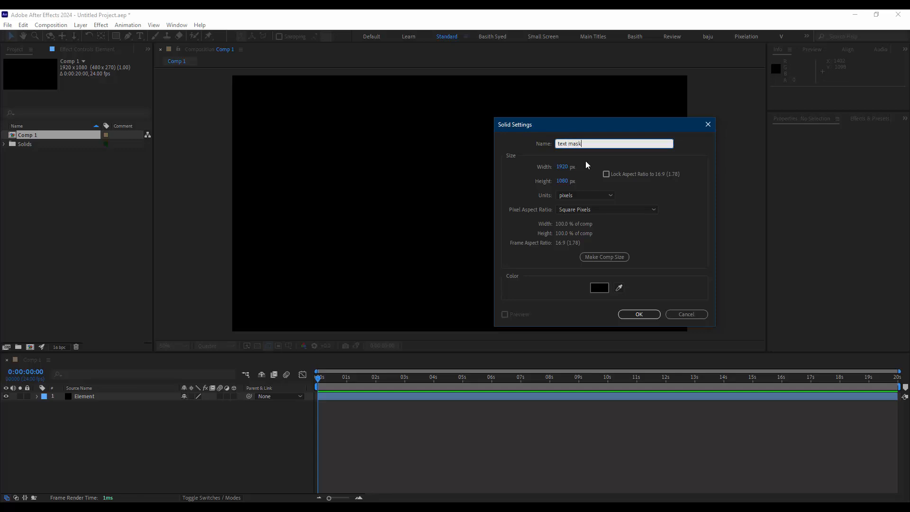
{"action": "key", "text": "Return"}
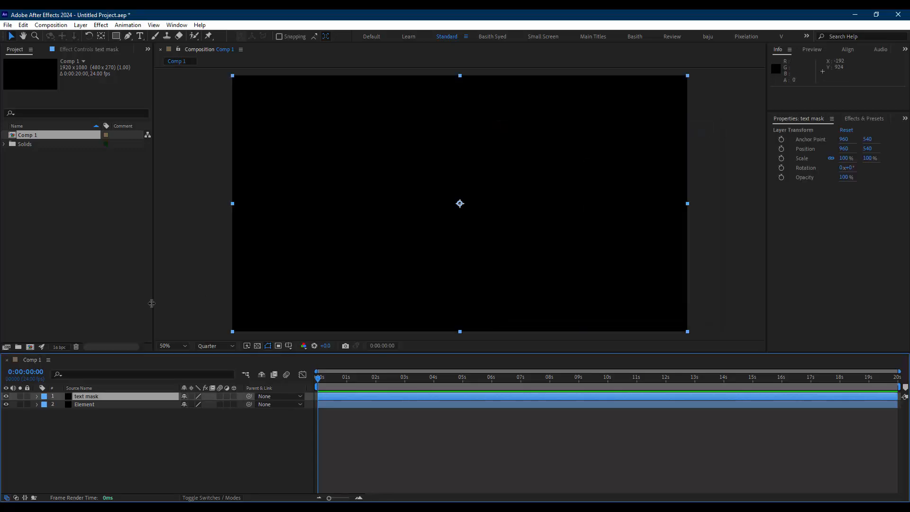
Move the text mask layer below Element and set its label colour to orange
{"action": "left_click", "coordinate": [45, 396]}
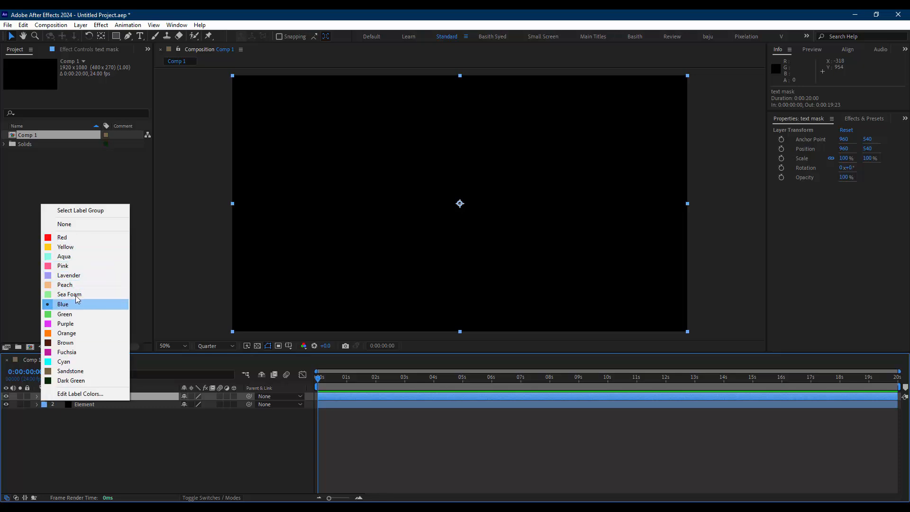
{"action": "left_click", "coordinate": [78, 247]}
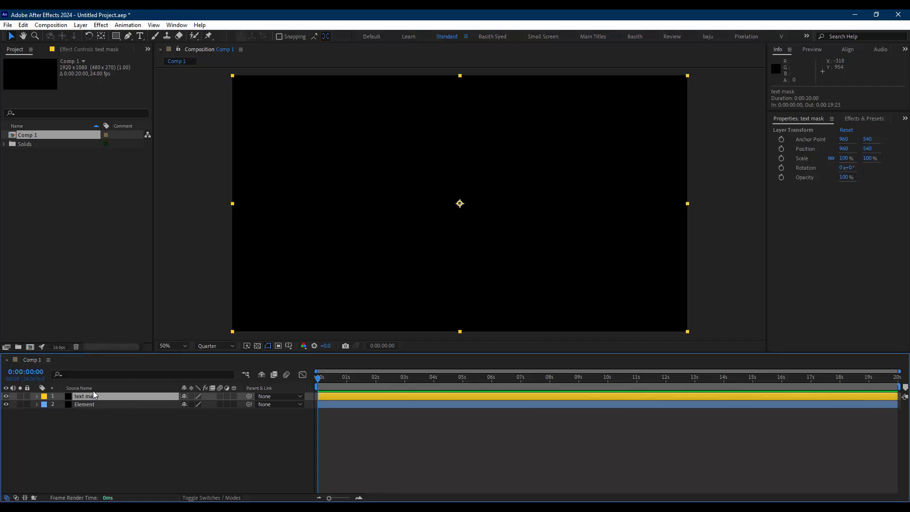
{"action": "left_click_drag", "start_coordinate": [93, 393], "coordinate": [50, 405]}
{"action": "left_click", "coordinate": [47, 405]}
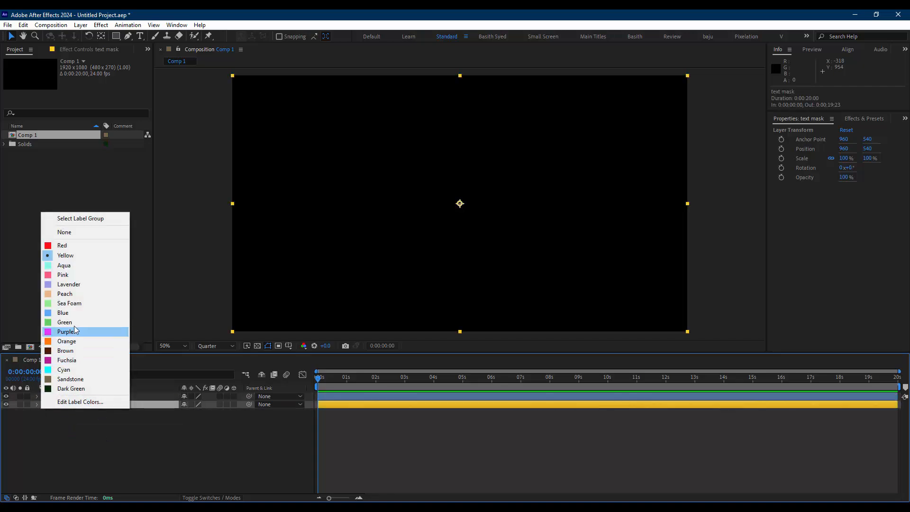
{"action": "left_click", "coordinate": [75, 340]}
{"action": "left_click", "coordinate": [90, 437]}
Paste the copied lettering paths into the text mask layer as masks
{"action": "left_click", "coordinate": [109, 405]}
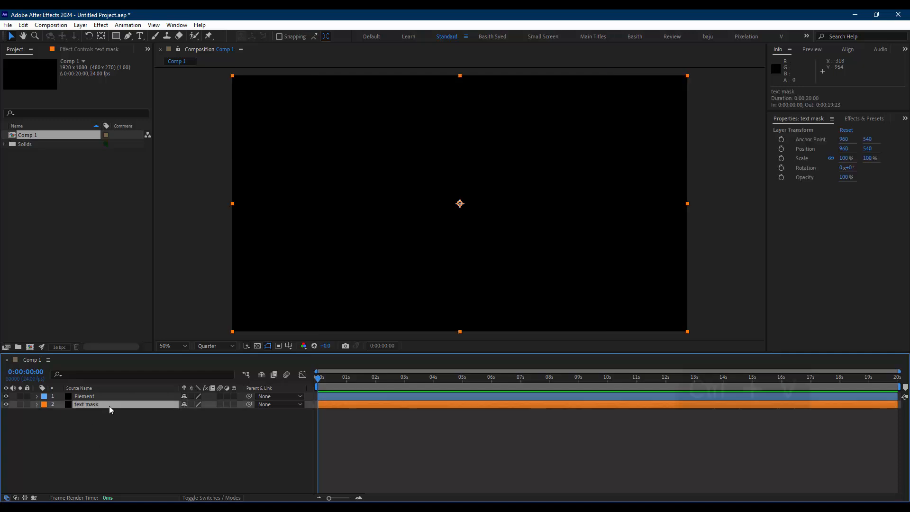
{"action": "key", "text": "ctrl+v"}
{"action": "left_click", "coordinate": [404, 464]}
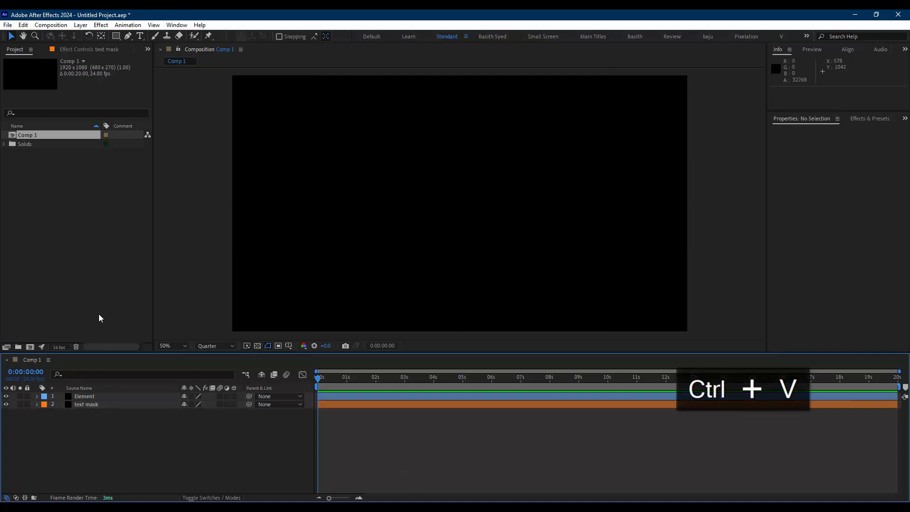
{"action": "left_click", "coordinate": [85, 396]}
{"action": "left_click", "coordinate": [108, 404]}
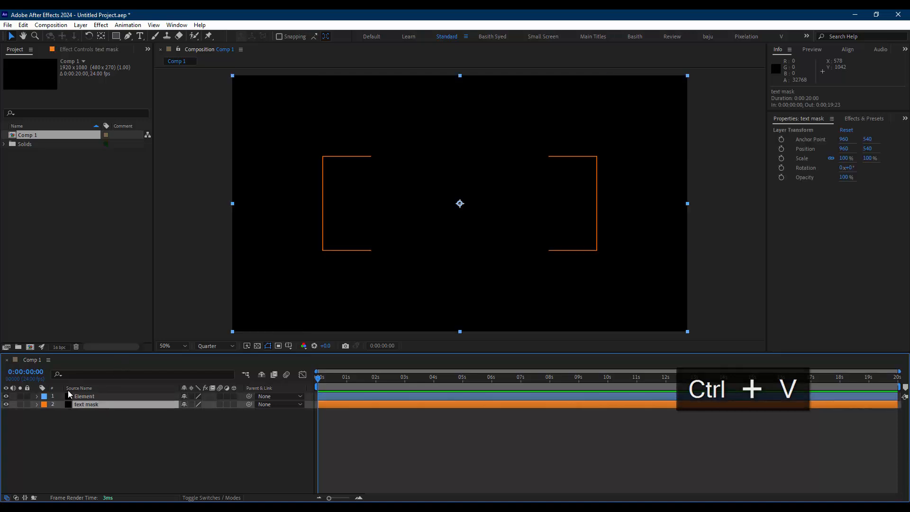
Switch to Illustrator, lasso all tick marks of the dial's inner ring in 01zebra.ai and copy them
{"action": "left_click", "coordinate": [118, 428]}
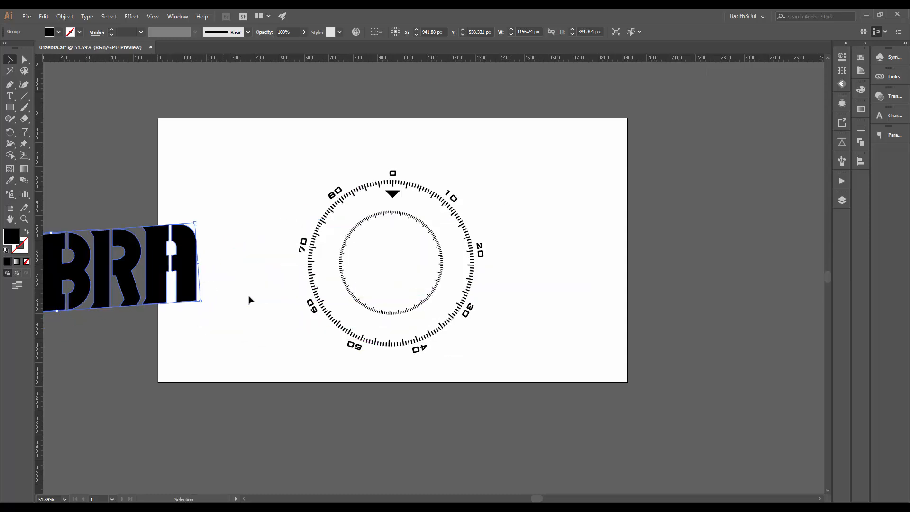
{"action": "left_click", "coordinate": [248, 299]}
{"action": "left_click_drag", "start_coordinate": [530, 208], "coordinate": [499, 248]}
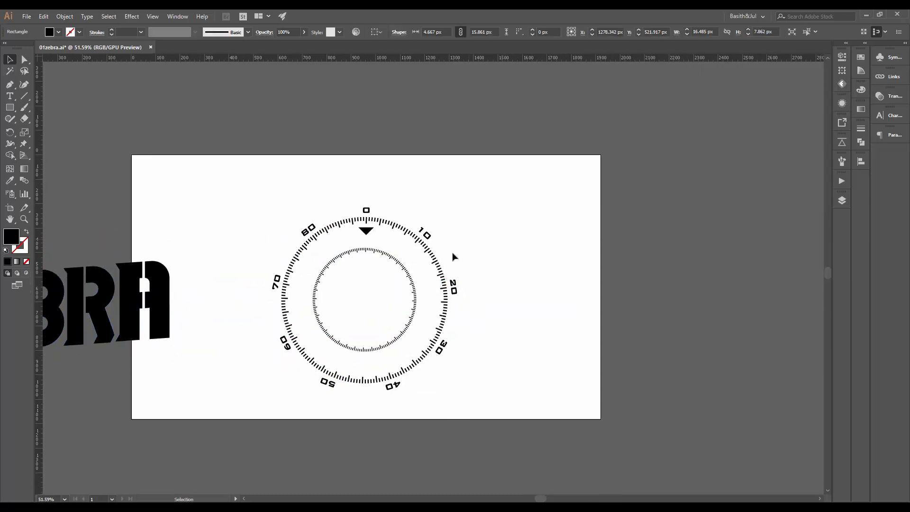
{"action": "left_click", "coordinate": [400, 256]}
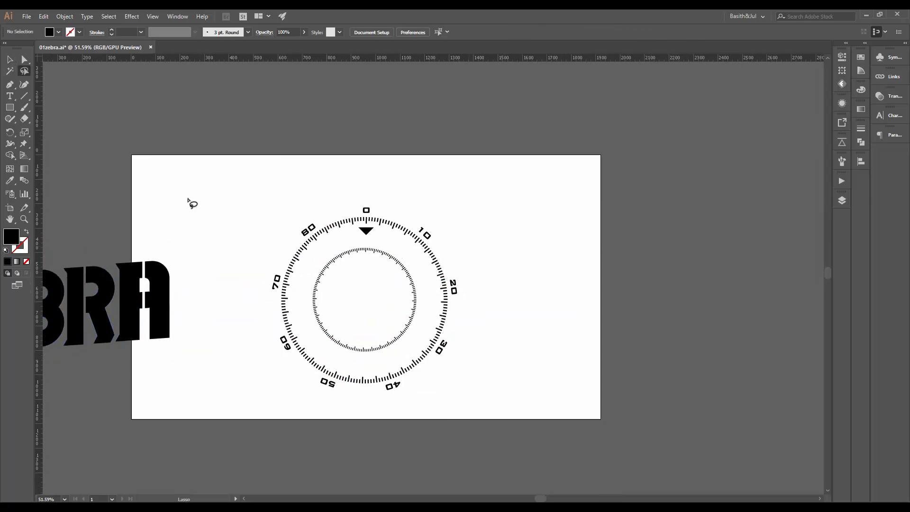
{"action": "mouse_move", "coordinate": [312, 266]}
{"action": "left_mouse_down"}
{"action": "mouse_move", "coordinate": [370, 241]}
{"action": "mouse_move", "coordinate": [415, 257]}
{"action": "mouse_move", "coordinate": [421, 329]}
{"action": "mouse_move", "coordinate": [402, 357]}
{"action": "mouse_move", "coordinate": [337, 366]}
{"action": "mouse_move", "coordinate": [317, 343]}
{"action": "mouse_move", "coordinate": [308, 306]}
{"action": "mouse_move", "coordinate": [314, 263]}
{"action": "left_mouse_up"}
{"action": "scroll", "coordinate": [393, 296], "scroll_direction": "up", "scroll_amount": 5}
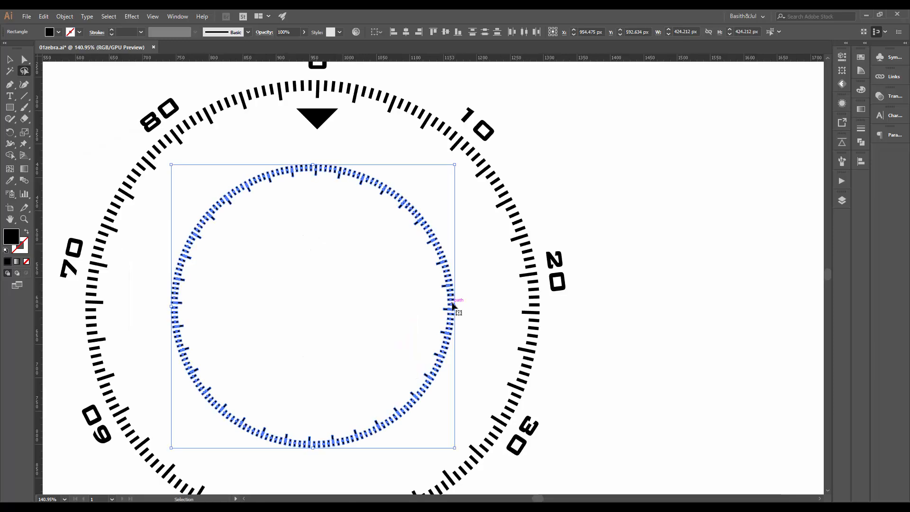
{"action": "key", "text": "ctrl+c"}
Switch back to After Effects and add a comp-sized black solid layer named "scale mask 1"
{"action": "left_click", "coordinate": [336, 505]}
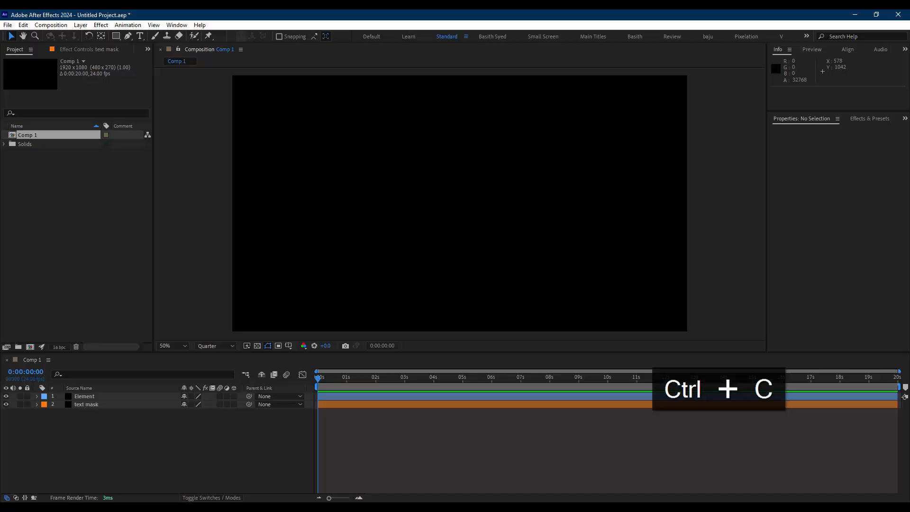
{"action": "right_click", "coordinate": [350, 430]}
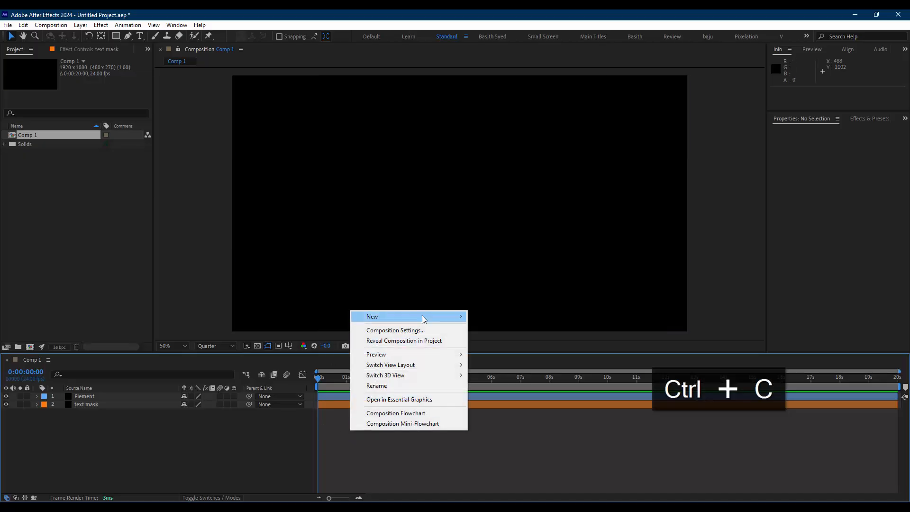
{"action": "mouse_move", "coordinate": [422, 314]}
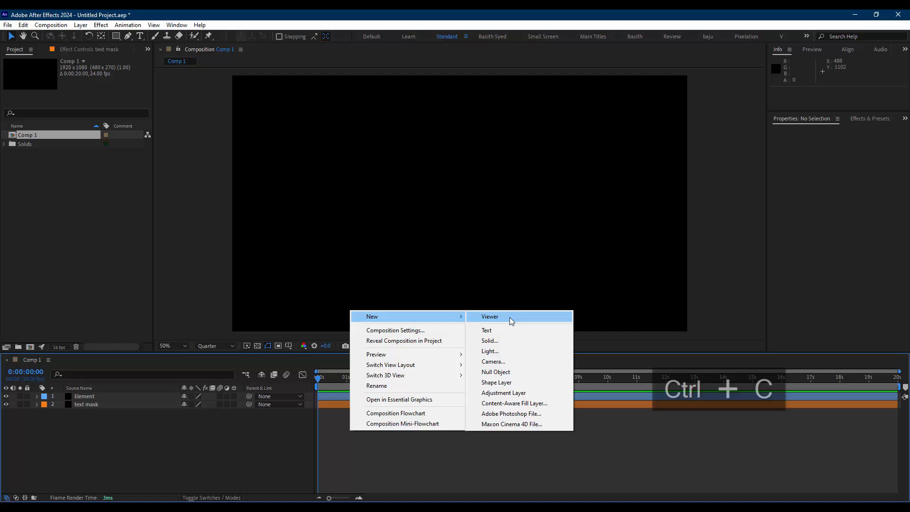
{"action": "left_click", "coordinate": [491, 340]}
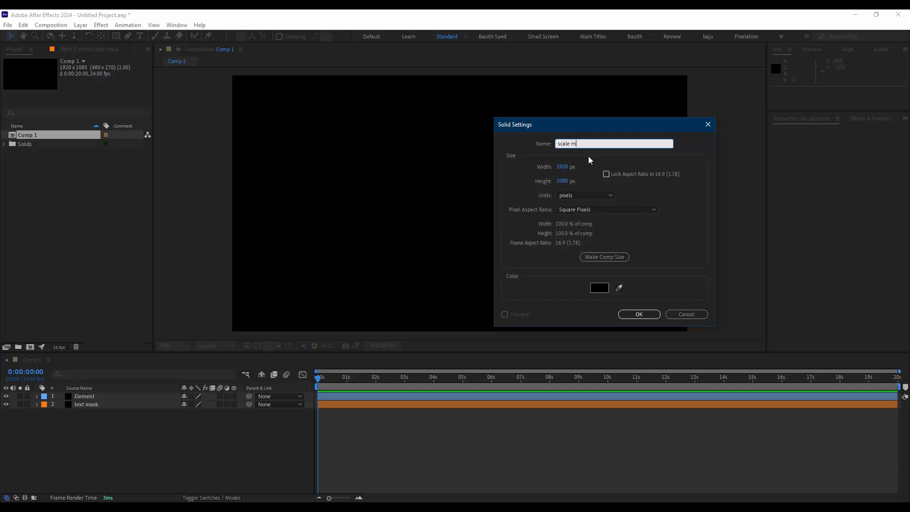
{"action": "key", "text": "Return"}
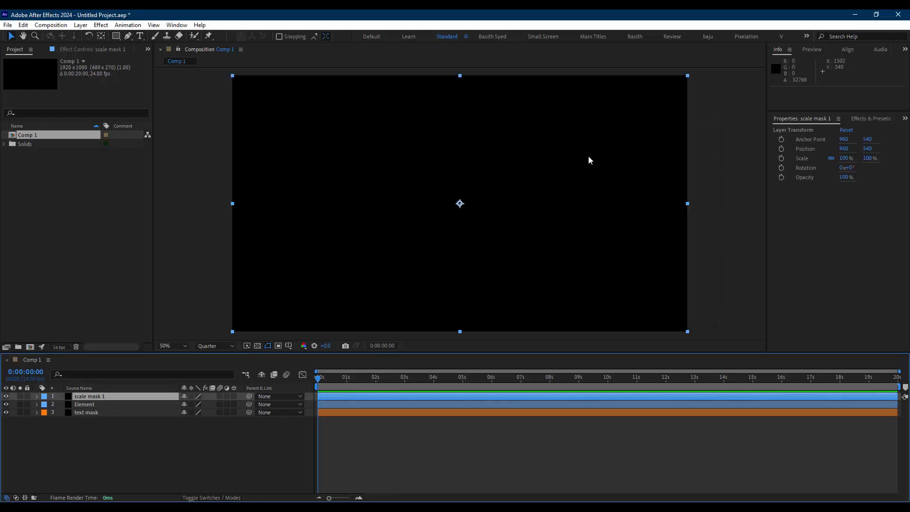
Paste the copied inner-ring paths into the scale mask 1 layer as masks
{"action": "key", "text": "ctrl+v"}
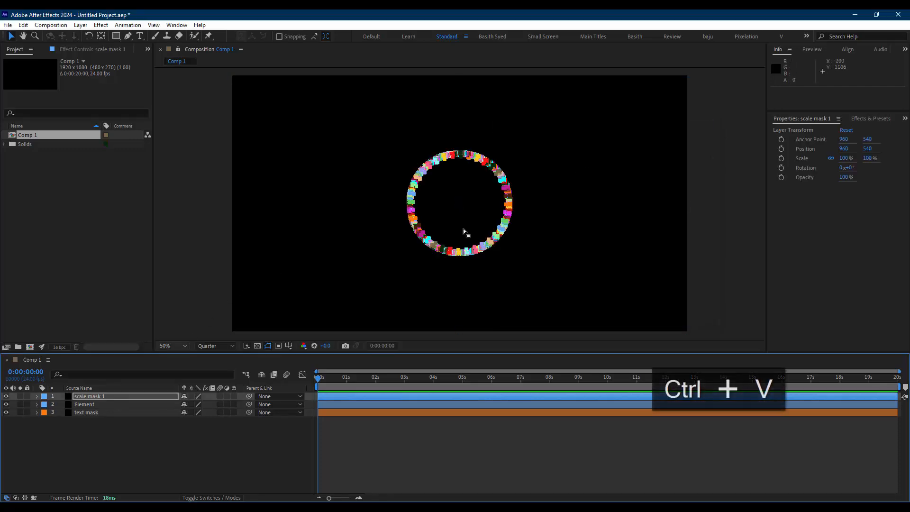
{"action": "left_click", "coordinate": [201, 464]}
{"action": "left_click_drag", "start_coordinate": [112, 396], "coordinate": [120, 409]}
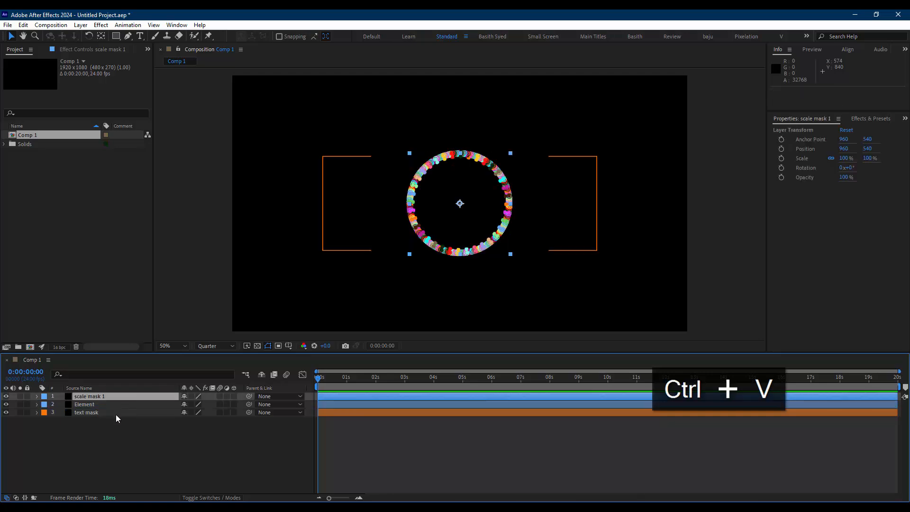
Switch to Illustrator and group the selected tick marks of the dial's inner ring
{"action": "left_click", "coordinate": [373, 433]}
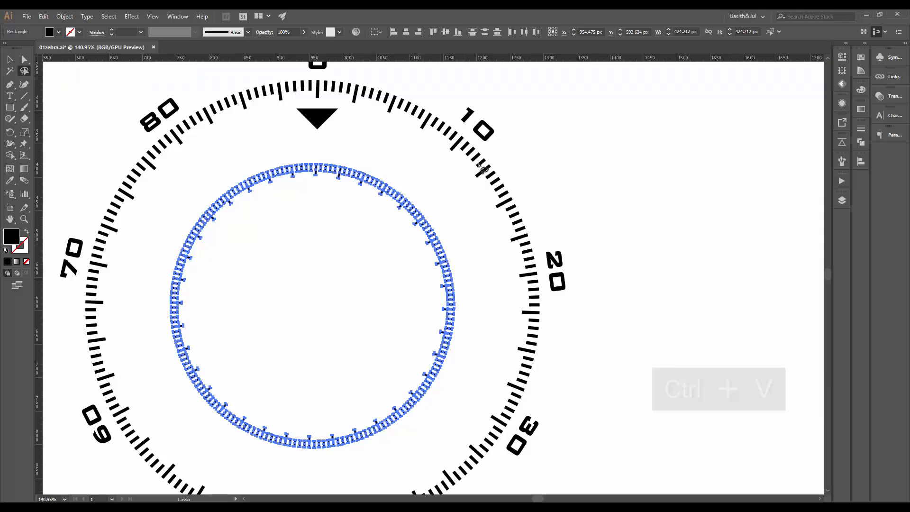
{"action": "scroll", "coordinate": [467, 214], "scroll_direction": "down", "scroll_amount": 3}
{"action": "key", "text": "ctrl+g"}
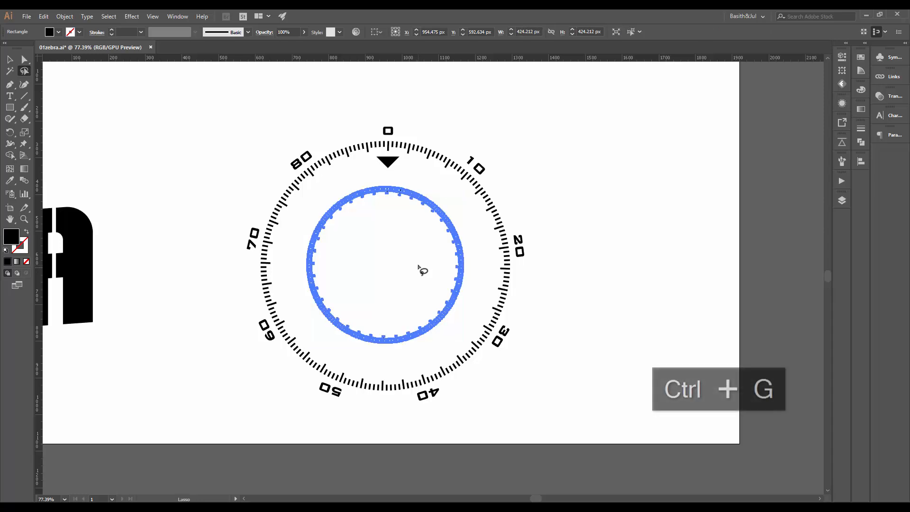
{"action": "key", "text": "v"}
{"action": "left_click", "coordinate": [425, 248]}
{"action": "left_click", "coordinate": [451, 231]}
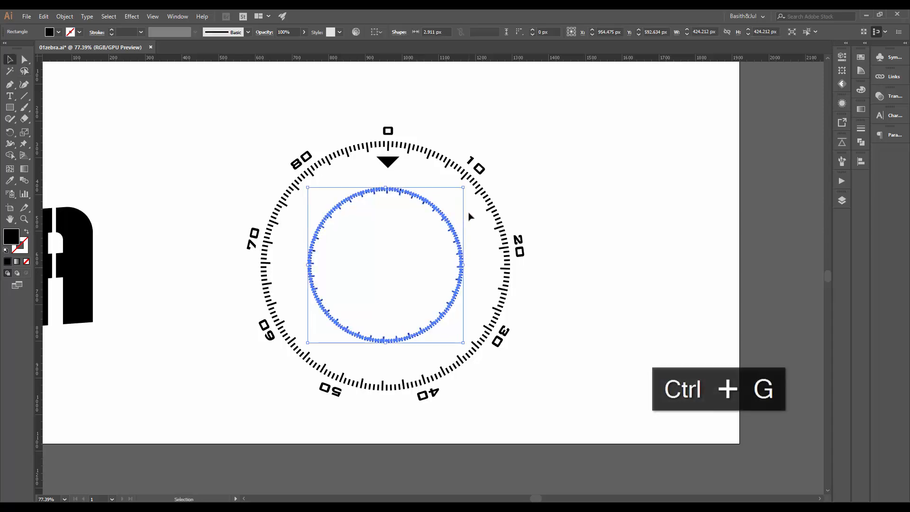
Lock the grouped inner ring of the dial
{"action": "key", "text": "a"}
{"action": "key", "text": "ctrl+2"}
{"action": "key", "text": "ctrl+space"}
{"action": "left_click_drag", "start_coordinate": [487, 202], "coordinate": [398, 237]}
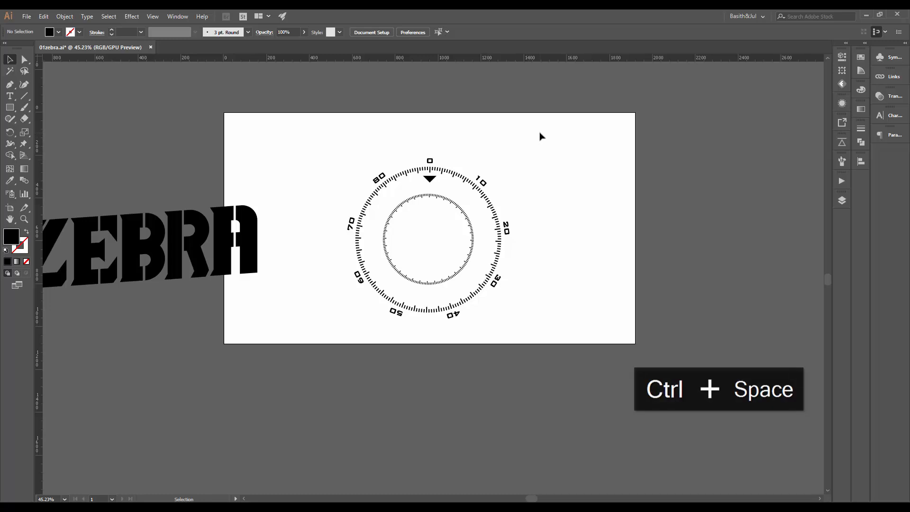
Select the dial's outer ring together with its numbers and triangle marker, and copy it
{"action": "left_click_drag", "start_coordinate": [541, 136], "coordinate": [314, 341]}
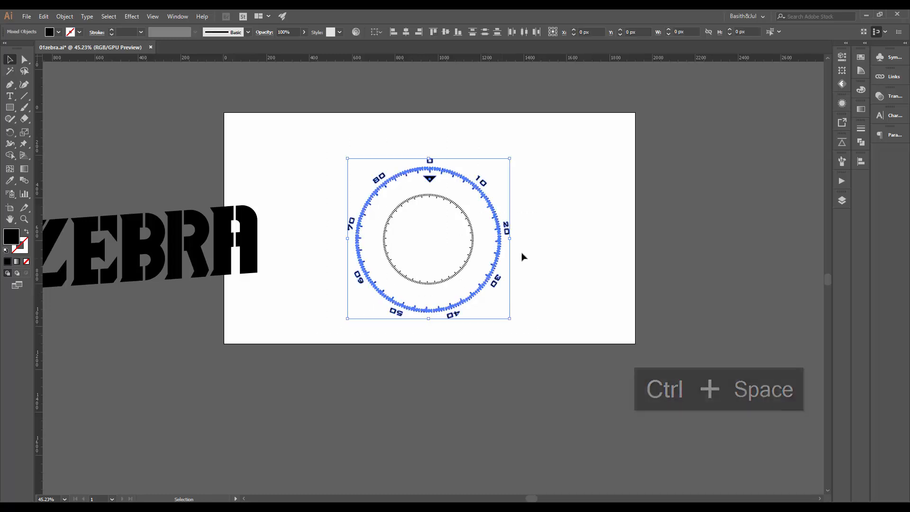
{"action": "key", "text": "ctrl+space"}
{"action": "left_click_drag", "start_coordinate": [466, 183], "coordinate": [546, 160]}
{"action": "key", "text": "space"}
{"action": "mouse_move", "coordinate": [533, 232]}
{"action": "left_mouse_down"}
{"action": "mouse_move", "coordinate": [522, 194]}
{"action": "mouse_move", "coordinate": [534, 237]}
{"action": "left_mouse_up"}
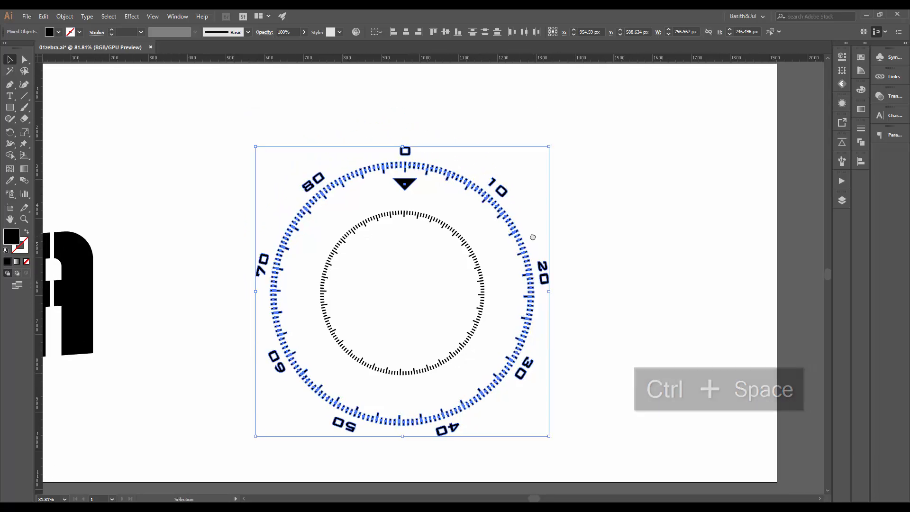
{"action": "key", "text": "ctrl+c"}
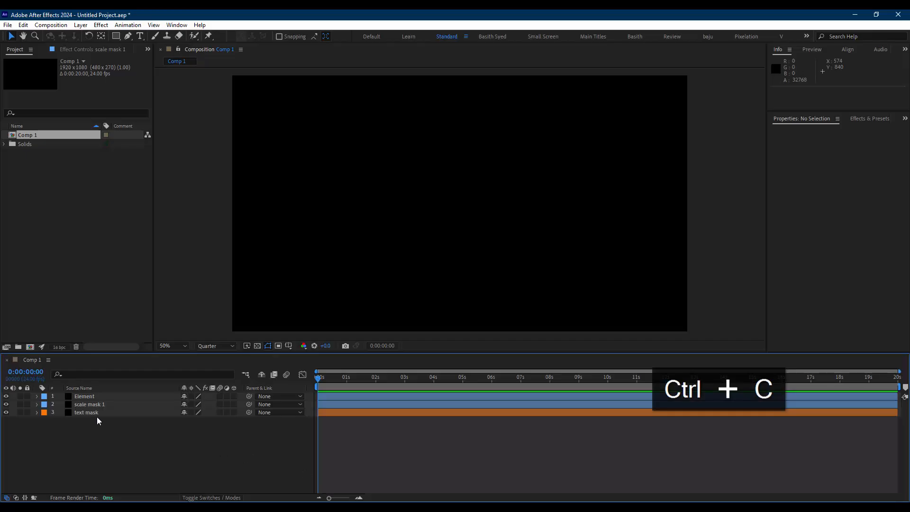
Switch to After Effects and add a comp-sized black solid named "scale mask 2" directly above scale mask 1
{"action": "left_click", "coordinate": [109, 405]}
{"action": "right_click", "coordinate": [107, 425]}
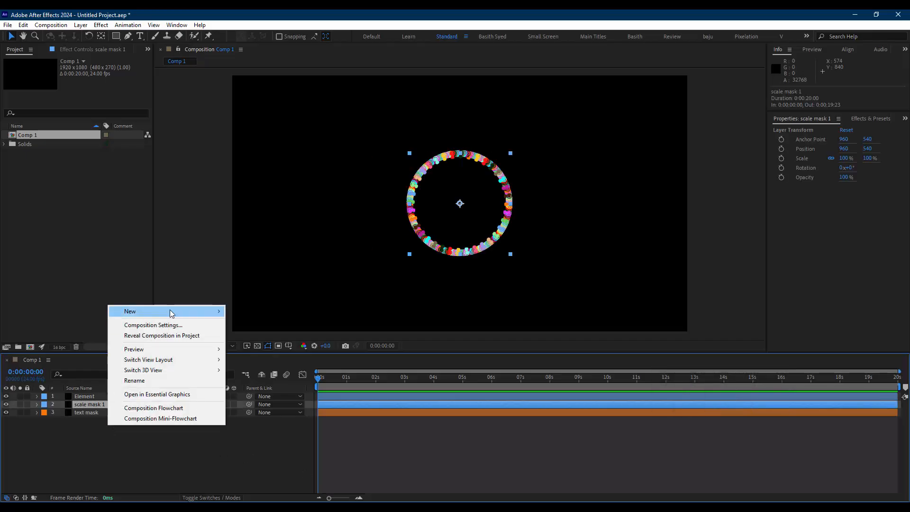
{"action": "mouse_move", "coordinate": [170, 309]}
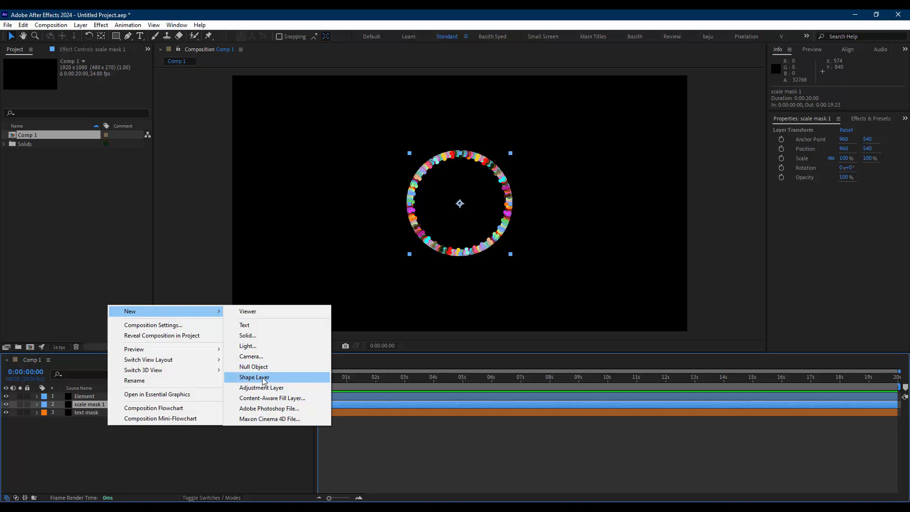
{"action": "left_click", "coordinate": [266, 335]}
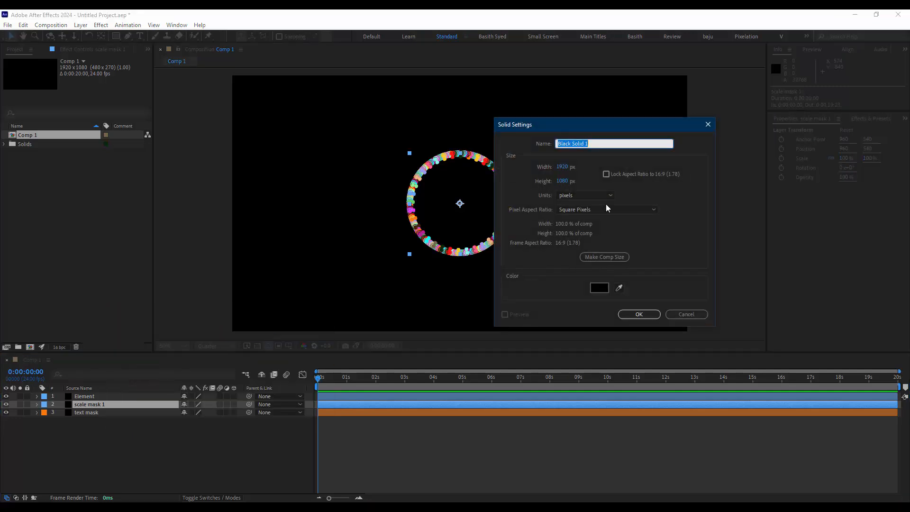
{"action": "type", "text": "scale mask 2"}
{"action": "key", "text": "Return"}
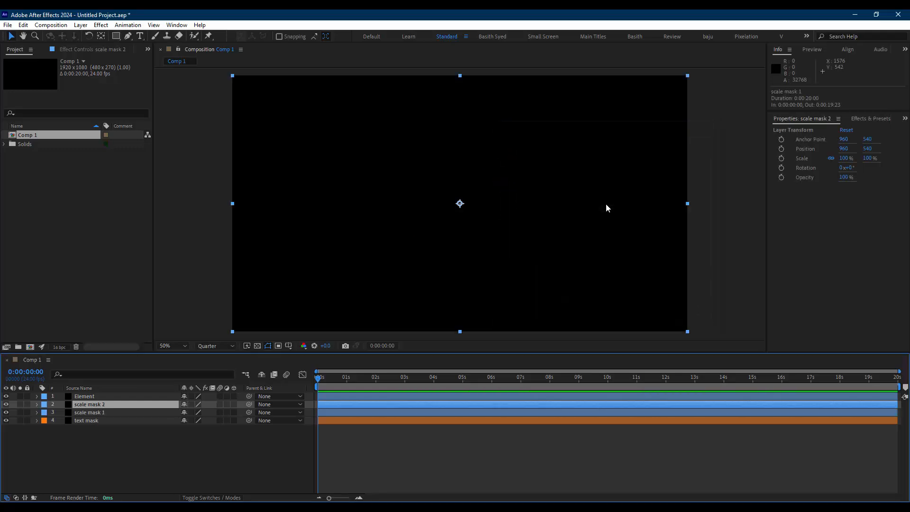
Paste the copied outer-ring paths into the scale mask 2 layer as masks
{"action": "key", "text": "ctrl+v"}
{"action": "left_click", "coordinate": [377, 465]}
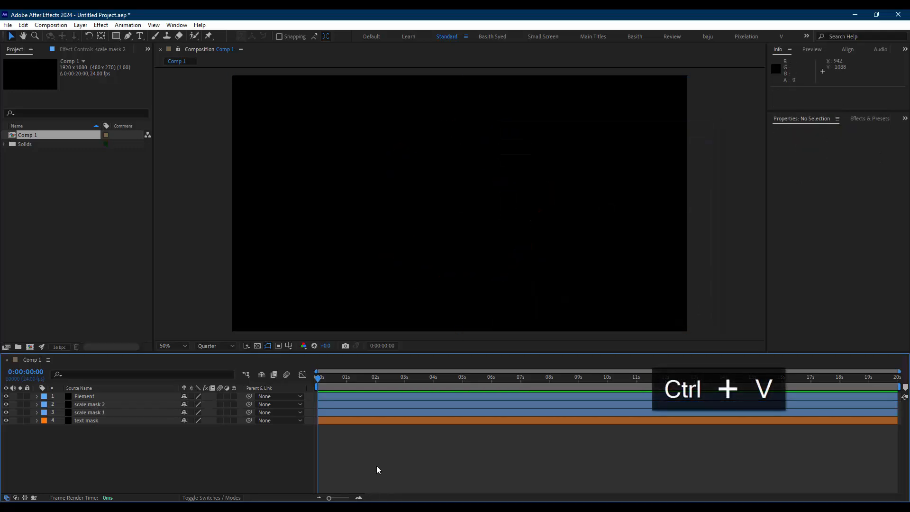
{"action": "left_click", "coordinate": [123, 405]}
{"action": "left_click", "coordinate": [104, 431]}
Hide the scale mask 2, scale mask 1 and text mask layers in Comp 1
{"action": "left_click", "coordinate": [103, 396]}
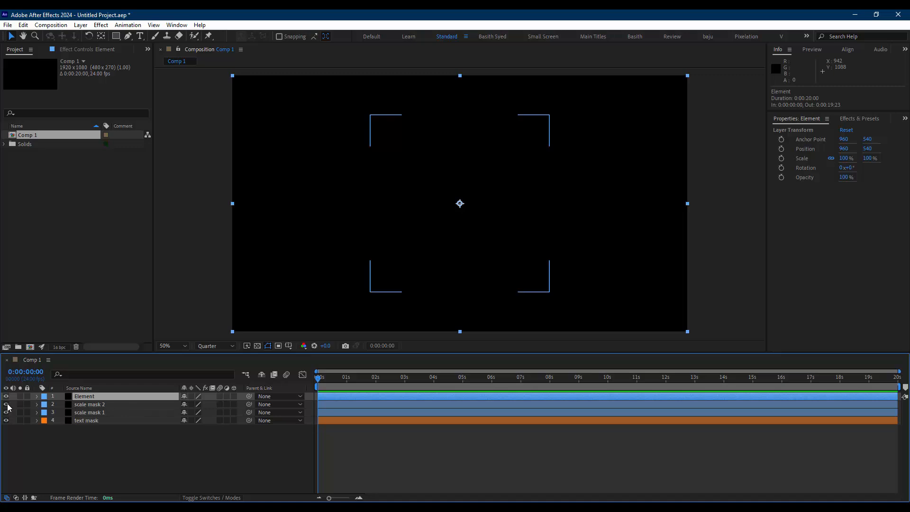
{"action": "left_click_drag", "start_coordinate": [8, 407], "coordinate": [6, 423]}
{"action": "left_click", "coordinate": [63, 450]}
Find the Video Copilot Element effect and apply it to the Element layer
{"action": "left_click", "coordinate": [112, 396]}
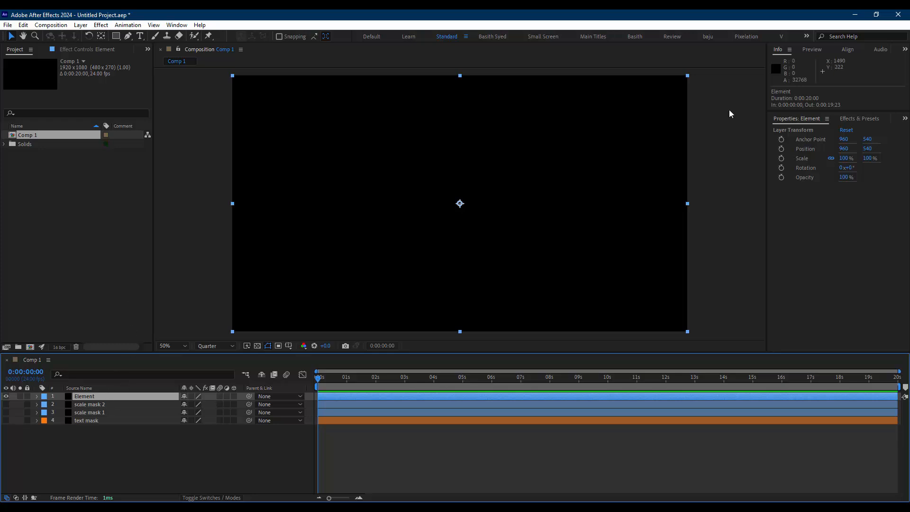
{"action": "left_click", "coordinate": [869, 122]}
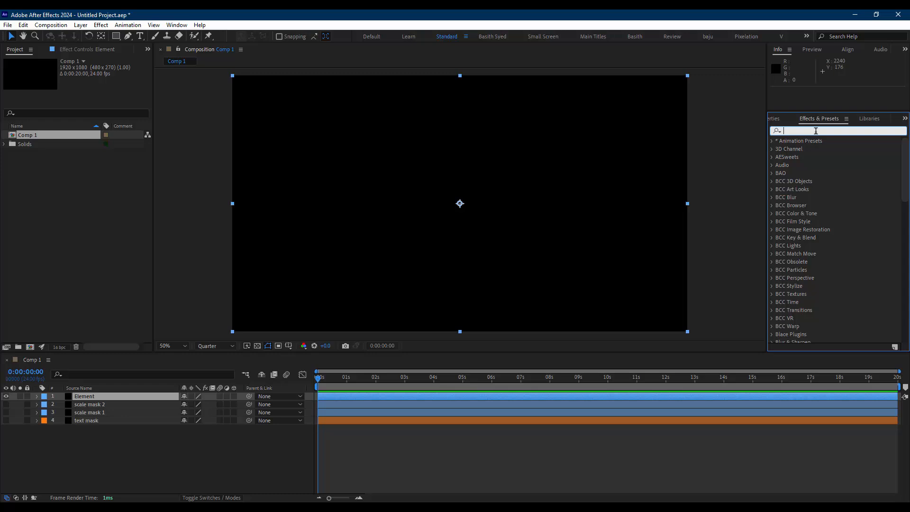
{"action": "type", "text": "element"}
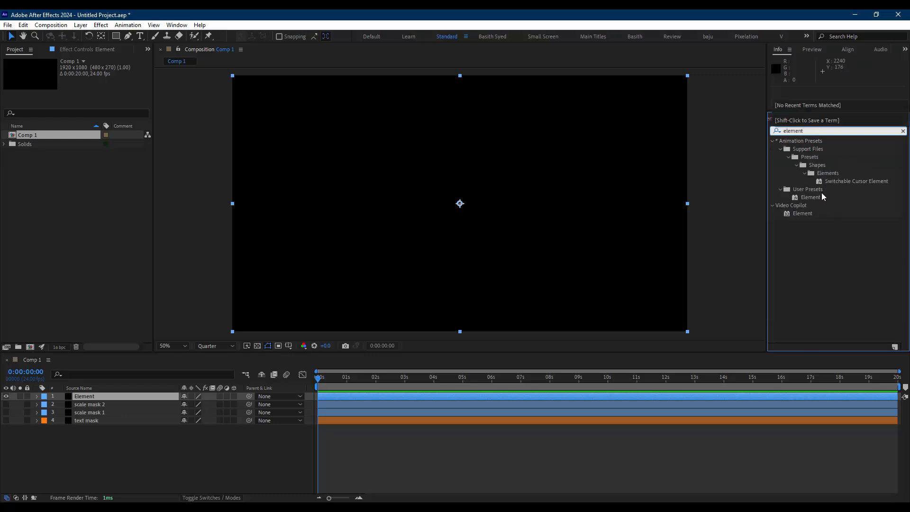
{"action": "left_click_drag", "start_coordinate": [812, 217], "coordinate": [101, 402]}
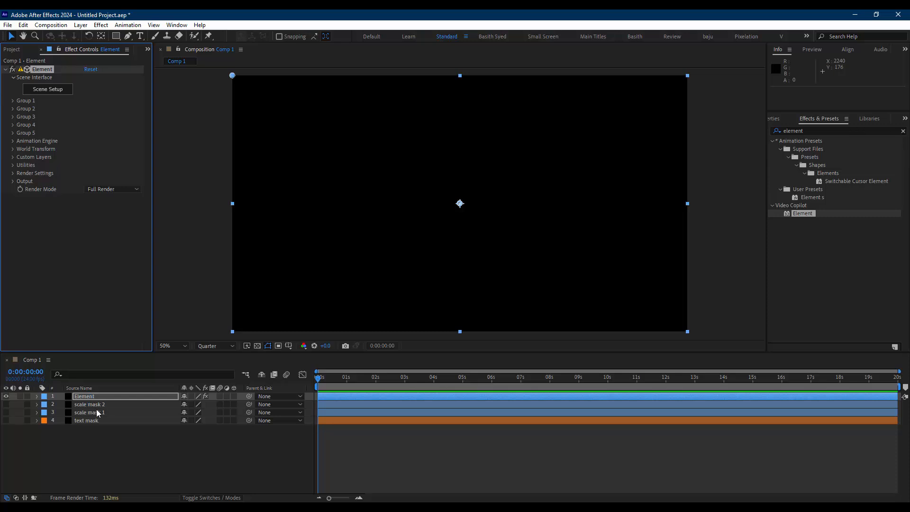
Change the label colour of the scale mask 1 and scale mask 2 layers to Orange
{"action": "left_click", "coordinate": [100, 412]}
{"action": "left_click", "coordinate": [104, 403], "text": "ctrl"}
{"action": "left_click", "coordinate": [44, 412]}
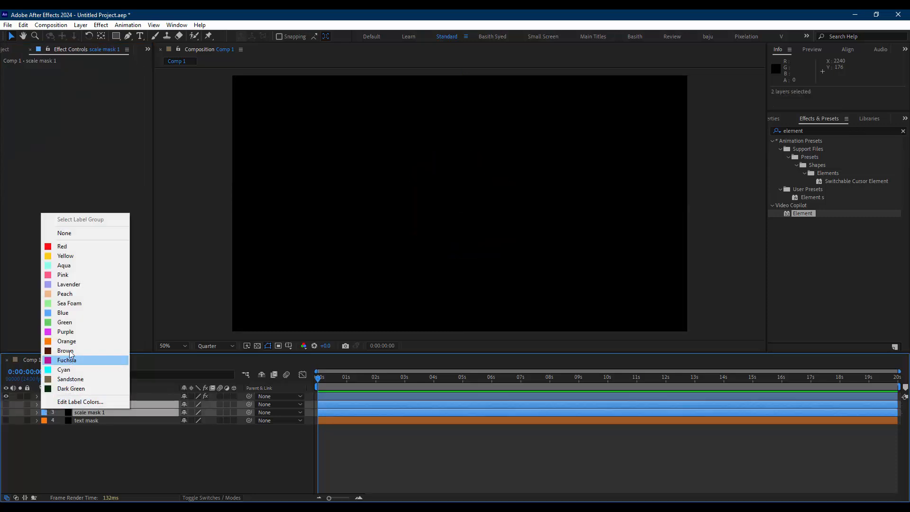
{"action": "left_click", "coordinate": [71, 342]}
{"action": "left_click", "coordinate": [70, 425]}
In the Element effect's Custom Text and Masks settings, set Path Layer 1 to the text mask layer
{"action": "left_click", "coordinate": [101, 396]}
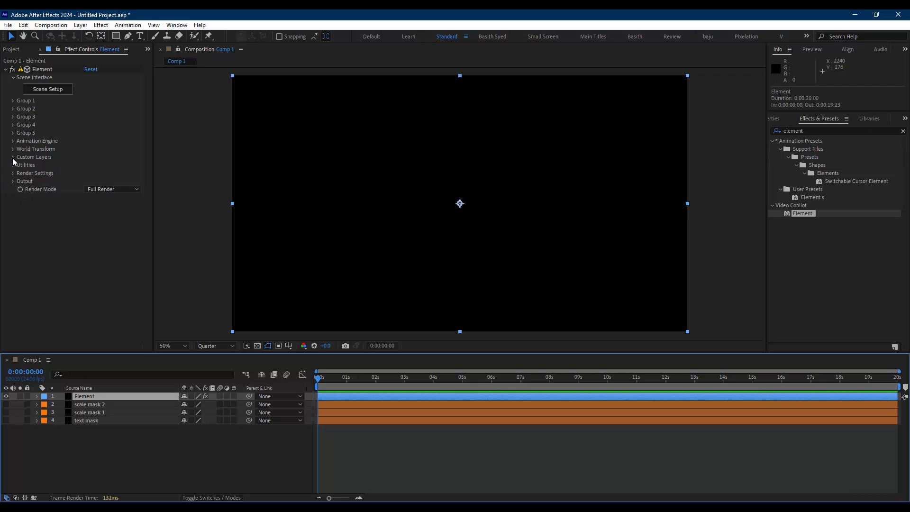
{"action": "left_click", "coordinate": [13, 157]}
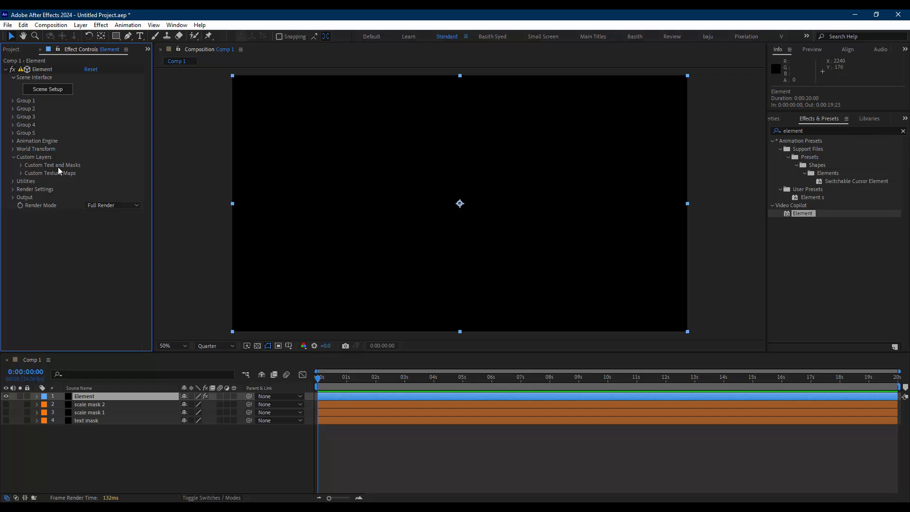
{"action": "left_click", "coordinate": [21, 165]}
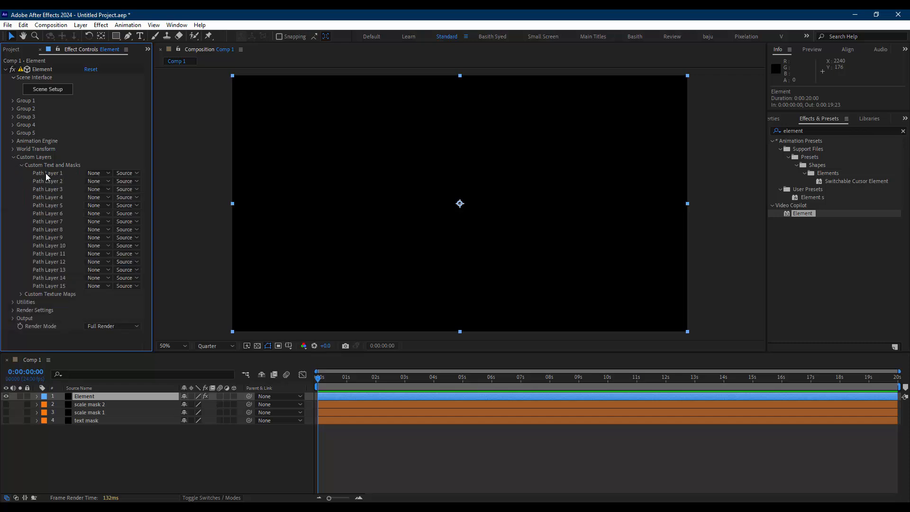
{"action": "left_click", "coordinate": [94, 173]}
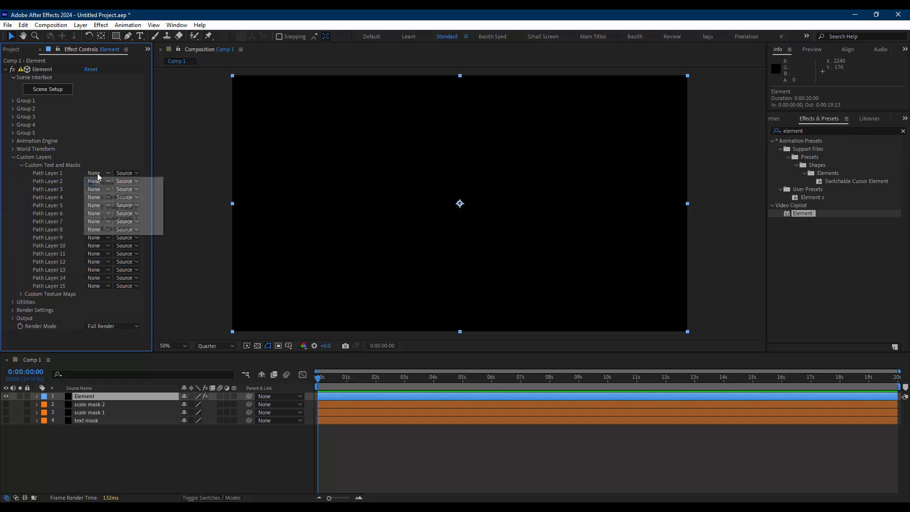
{"action": "left_click", "coordinate": [112, 229]}
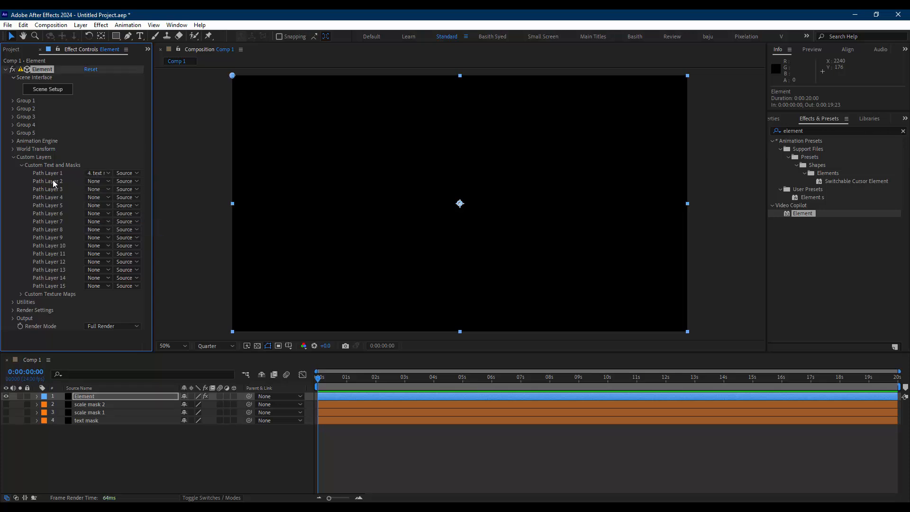
Set Path Layer 2 to scale mask 1 and Path Layer 3 to scale mask 2, then collapse the custom layer settings
{"action": "left_click", "coordinate": [95, 181]}
{"action": "left_click", "coordinate": [113, 226]}
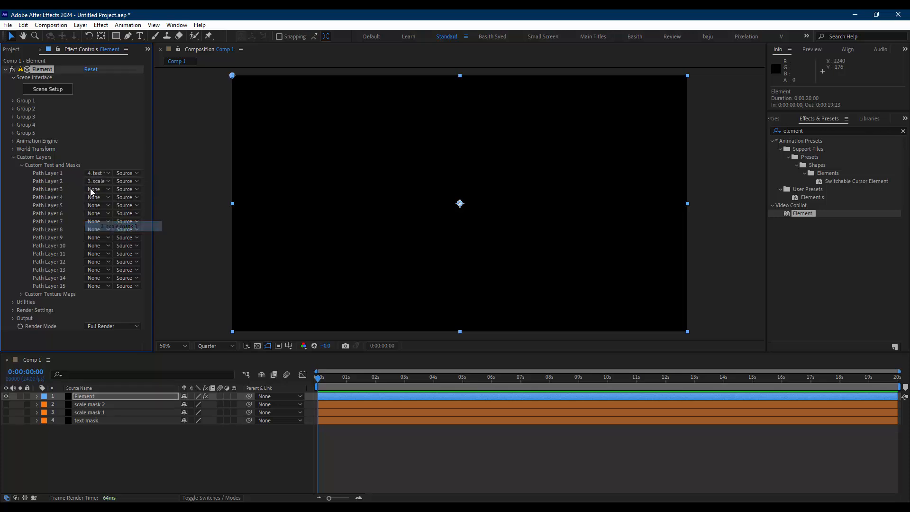
{"action": "left_click", "coordinate": [98, 190]}
{"action": "left_click", "coordinate": [118, 223]}
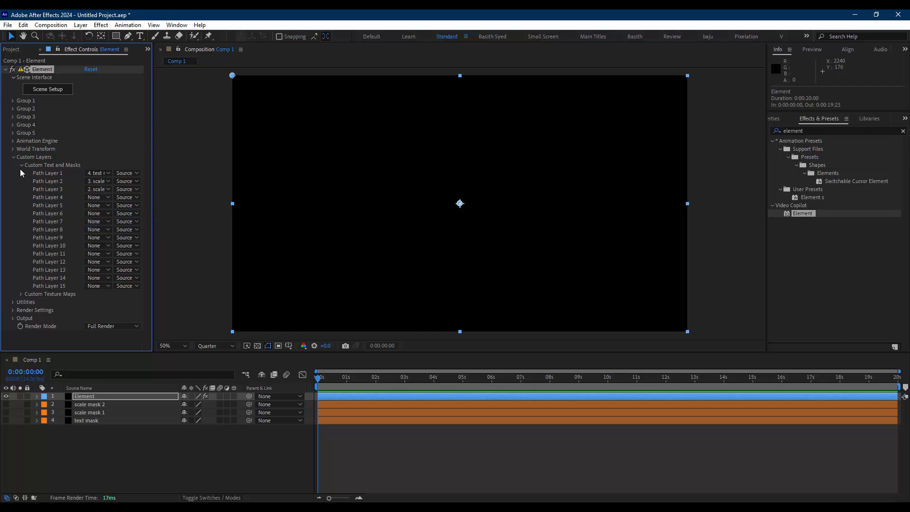
{"action": "left_click", "coordinate": [20, 165]}
{"action": "left_click", "coordinate": [12, 156]}
{"action": "left_click", "coordinate": [47, 220]}
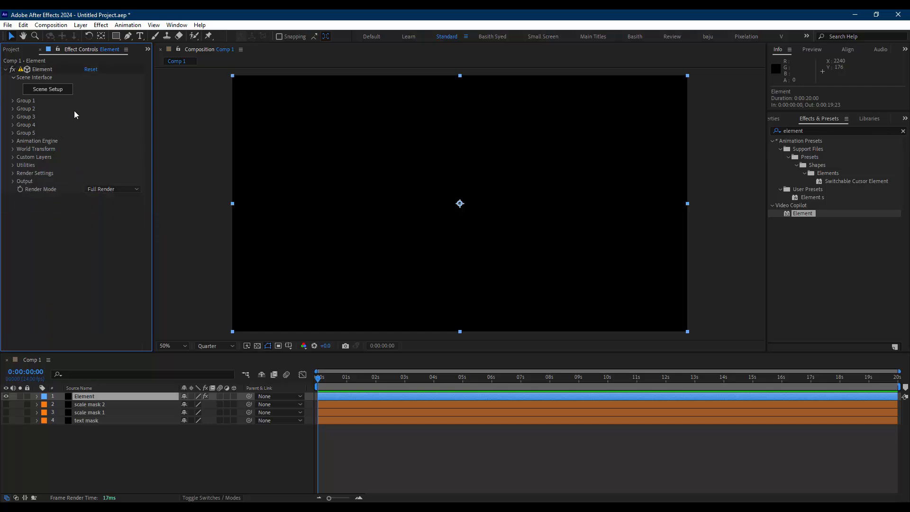
Open Element's Scene Setup maximized and extrude the text mask path into a 3D model
{"action": "left_click", "coordinate": [54, 91]}
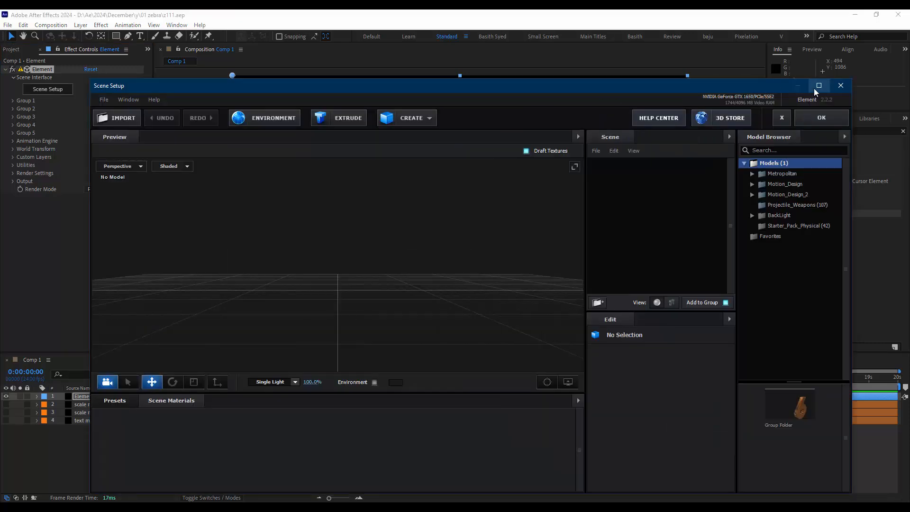
{"action": "left_click", "coordinate": [818, 86]}
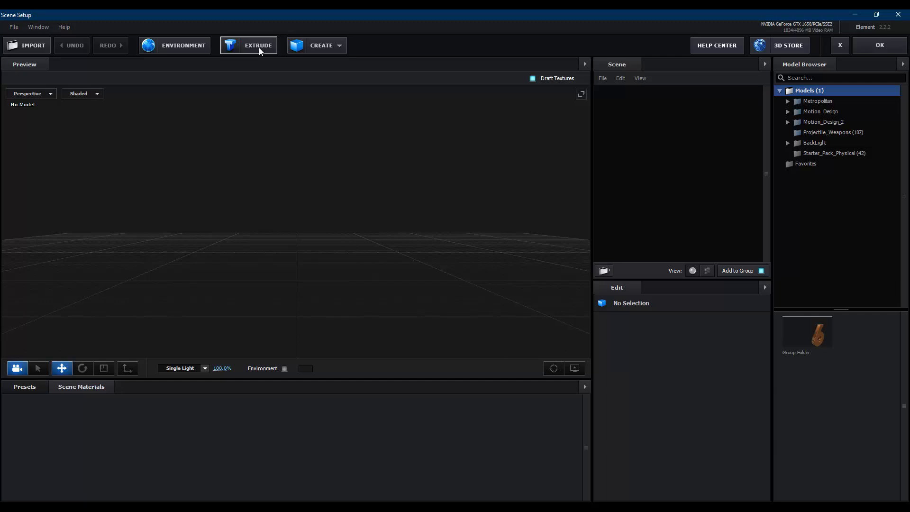
{"action": "left_click", "coordinate": [259, 47]}
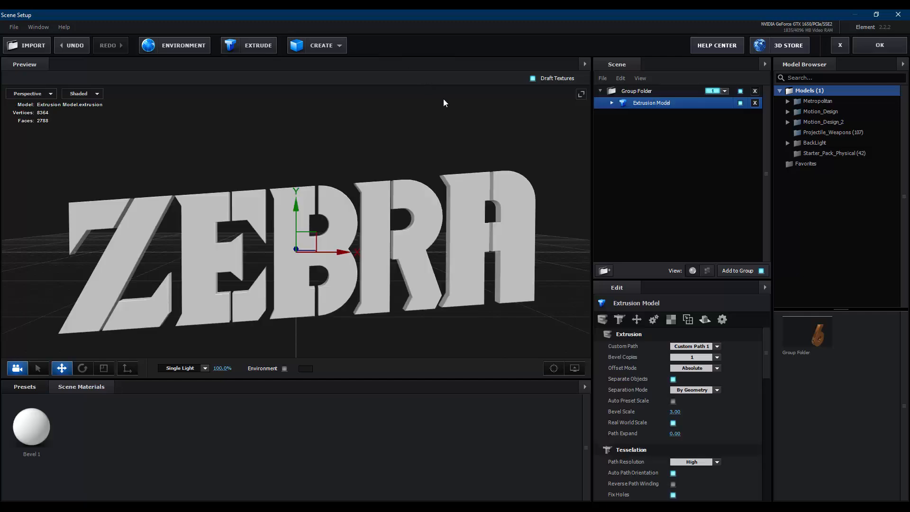
Add a second extrusion model to the group folder and rename it "scale 1"
{"action": "left_click_drag", "start_coordinate": [442, 98], "coordinate": [417, 132]}
{"action": "left_click", "coordinate": [248, 48]}
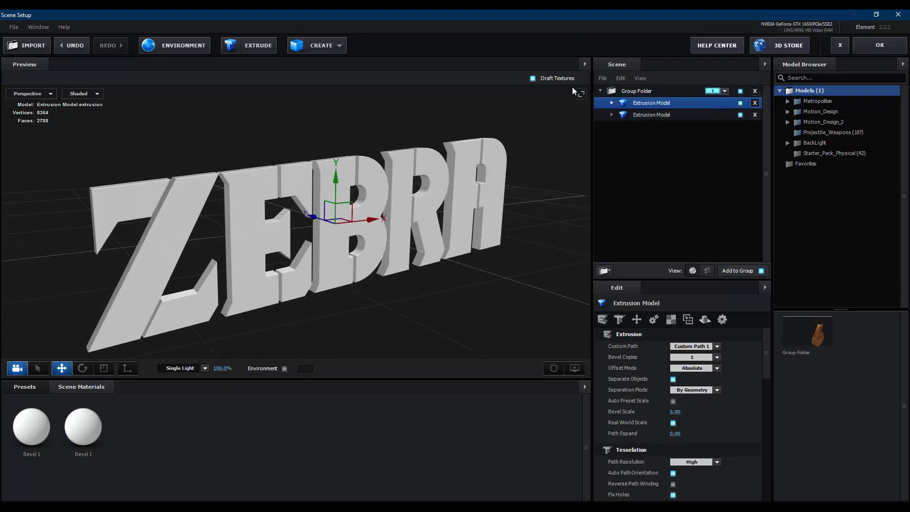
{"action": "mouse_move", "coordinate": [665, 101]}
{"action": "left_mouse_down"}
{"action": "mouse_move", "coordinate": [674, 217]}
{"action": "mouse_move", "coordinate": [667, 104]}
{"action": "mouse_move", "coordinate": [652, 106]}
{"action": "left_mouse_up"}
{"action": "double_click", "coordinate": [652, 104]}
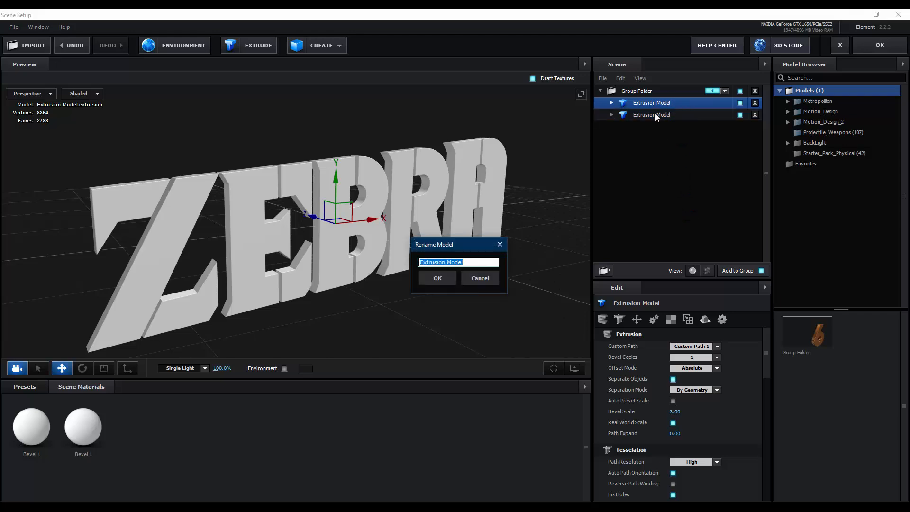
{"action": "type", "text": "scale 1"}
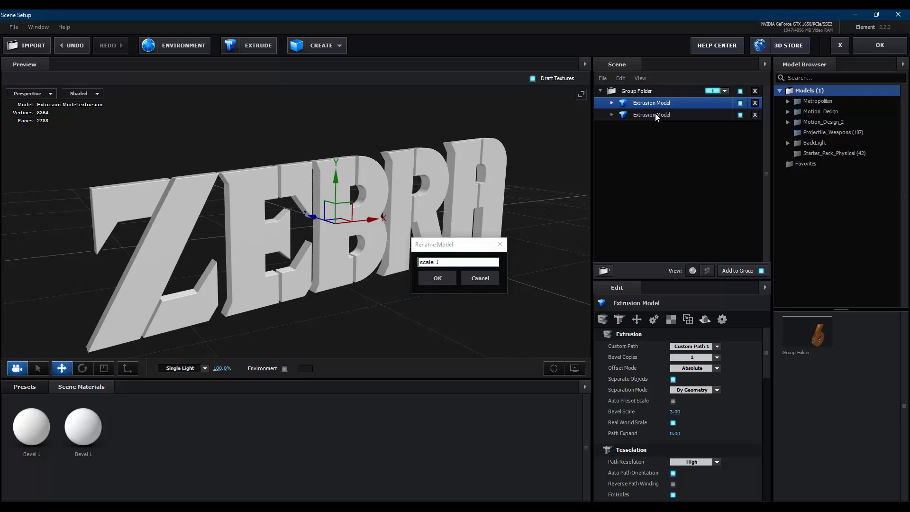
{"action": "key", "text": "Return"}
Set the scale 1 model's custom path to Custom Path 2 and move it along Z behind the text
{"action": "left_click", "coordinate": [690, 353]}
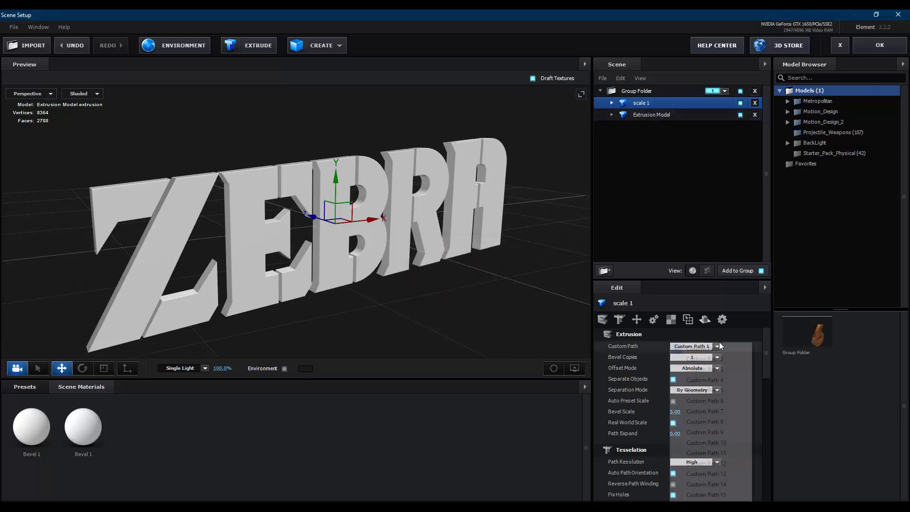
{"action": "left_click", "coordinate": [690, 357]}
{"action": "left_click_drag", "start_coordinate": [399, 152], "coordinate": [320, 172]}
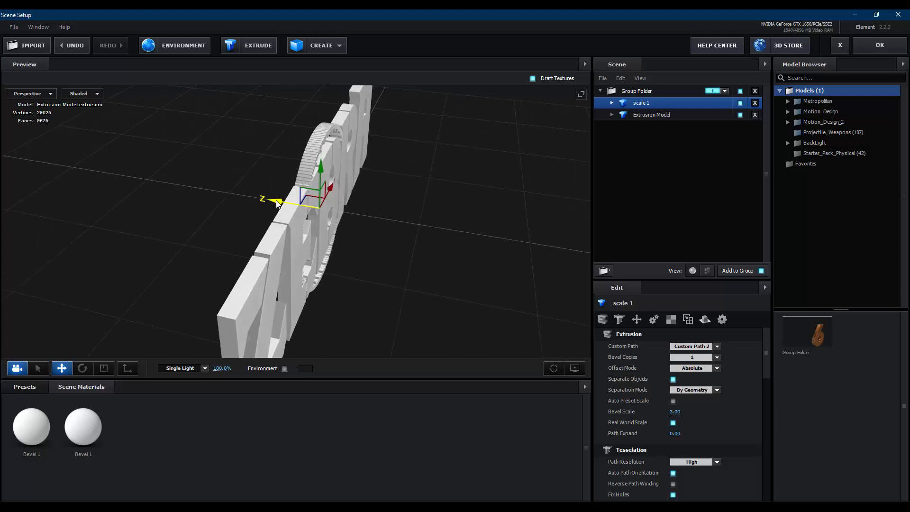
{"action": "left_click_drag", "start_coordinate": [276, 200], "coordinate": [258, 199]}
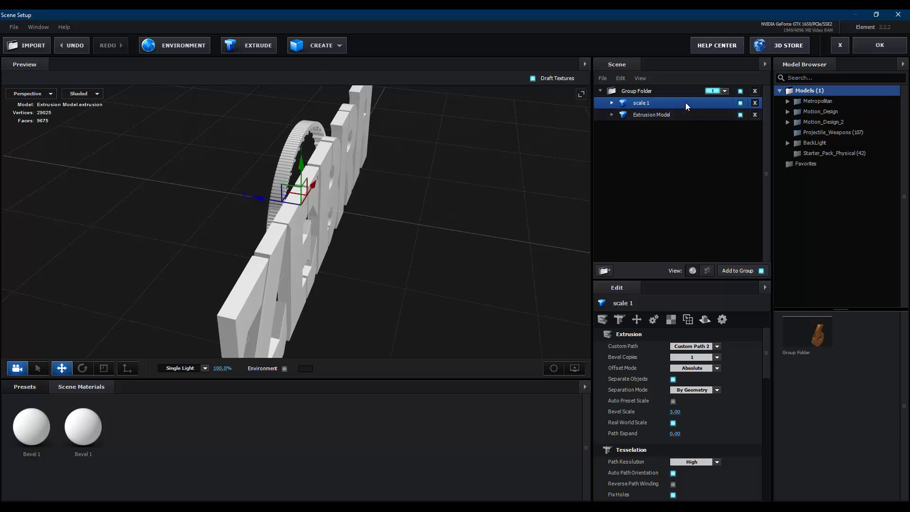
Duplicate the scale 1 model and rename the copy "scale 2"
{"action": "key", "text": "ctrl+d"}
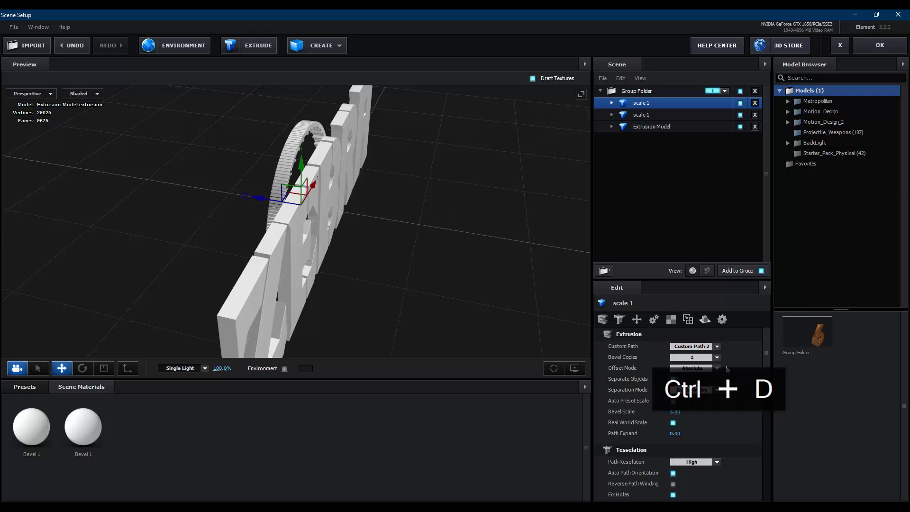
{"action": "left_click", "coordinate": [649, 104]}
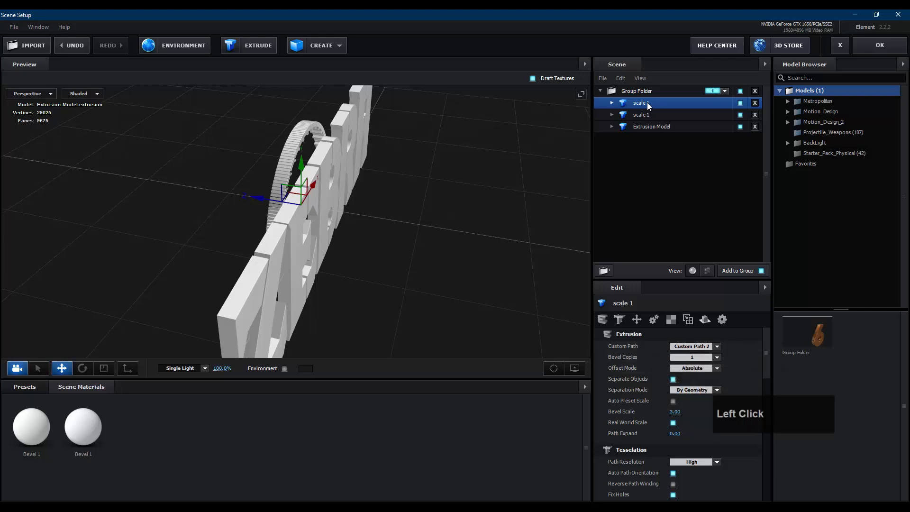
{"action": "double_click", "coordinate": [646, 102]}
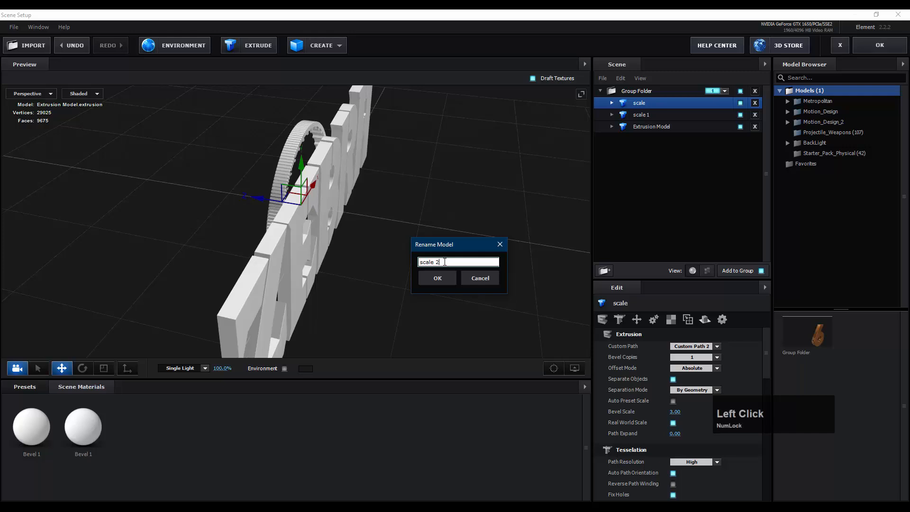
{"action": "left_click", "coordinate": [439, 283]}
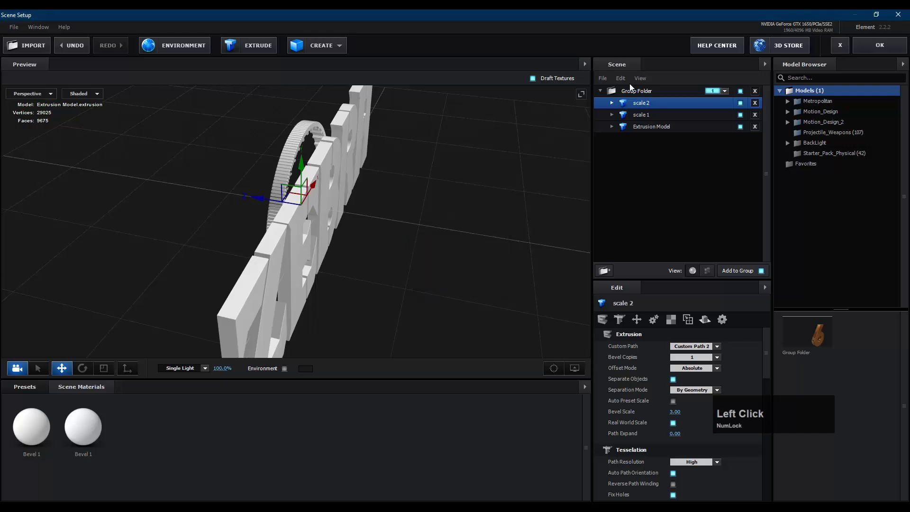
Set the scale 2 model's custom path to Custom Path 3
{"action": "left_click", "coordinate": [716, 347]}
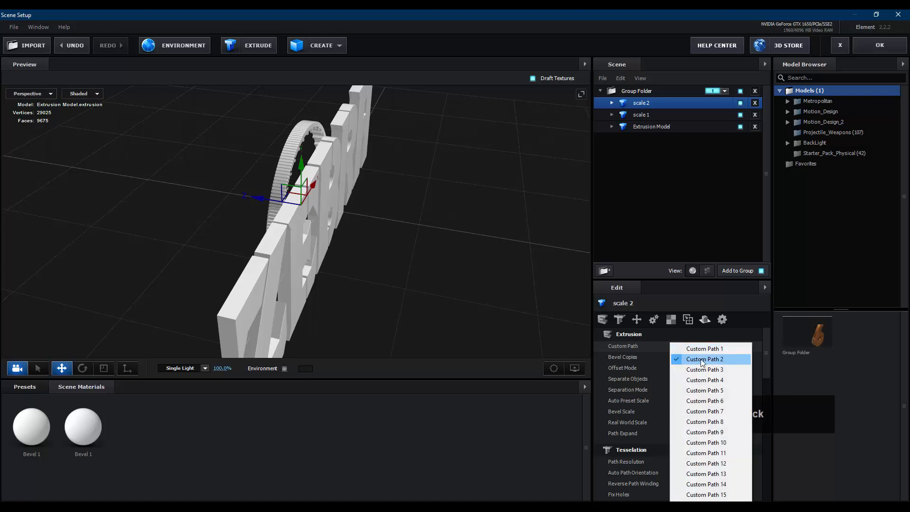
{"action": "left_click", "coordinate": [711, 371]}
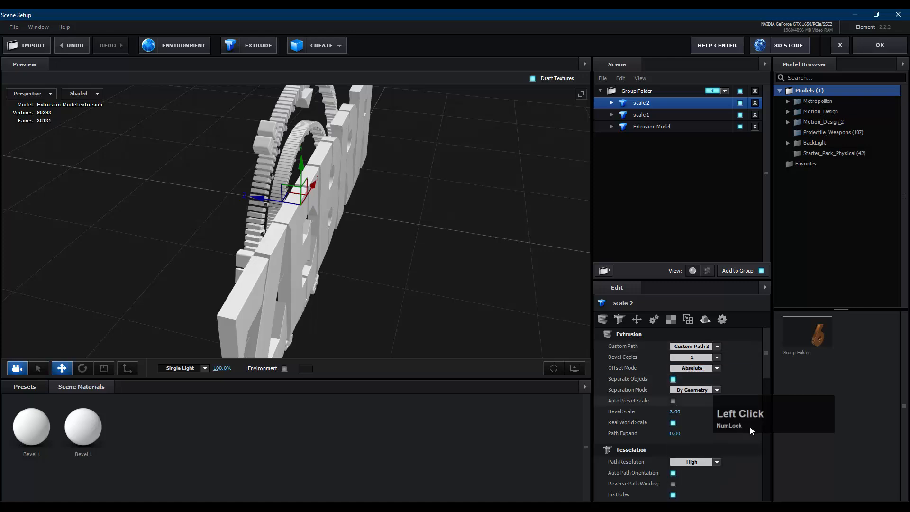
{"action": "left_click_drag", "start_coordinate": [748, 423], "coordinate": [786, 405]}
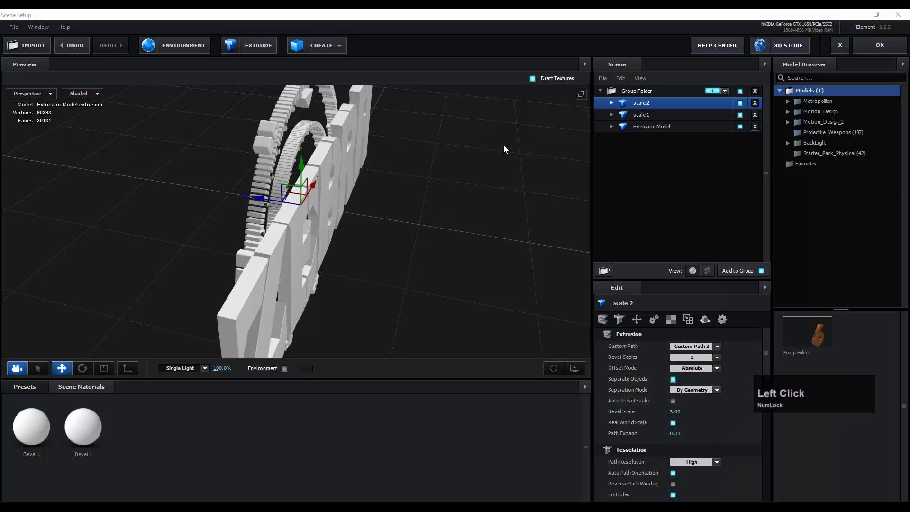
Examine the extruded tick marks and numbers of both dial rings up close from several angles
{"action": "left_click", "coordinate": [660, 107]}
{"action": "left_click_drag", "start_coordinate": [392, 201], "coordinate": [372, 178]}
{"action": "scroll", "coordinate": [386, 184], "scroll_direction": "down", "scroll_amount": 2}
{"action": "scroll", "coordinate": [412, 152], "scroll_direction": "down", "scroll_amount": 2}
{"action": "left_click_drag", "start_coordinate": [413, 152], "coordinate": [439, 190]}
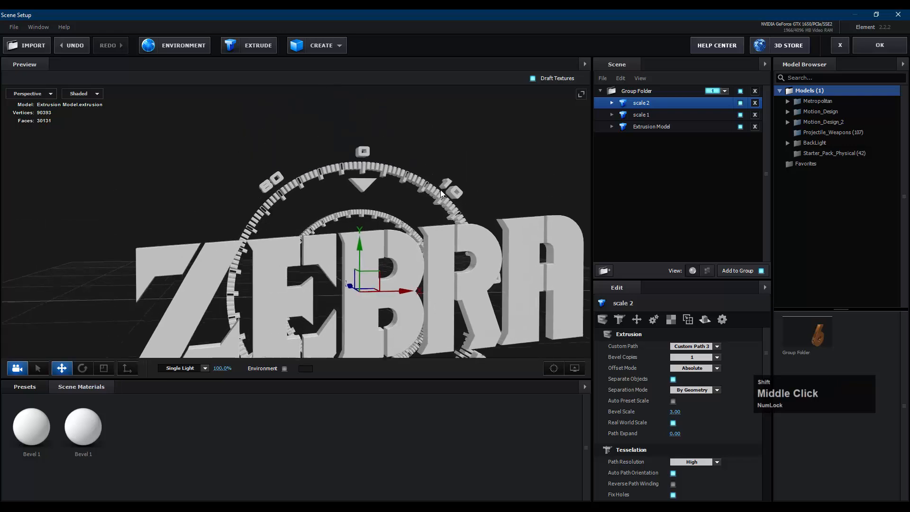
{"action": "scroll", "coordinate": [347, 166], "scroll_direction": "up", "scroll_amount": 3}
{"action": "left_click_drag", "start_coordinate": [347, 166], "coordinate": [278, 170]}
{"action": "scroll", "coordinate": [243, 156], "scroll_direction": "up", "scroll_amount": 3}
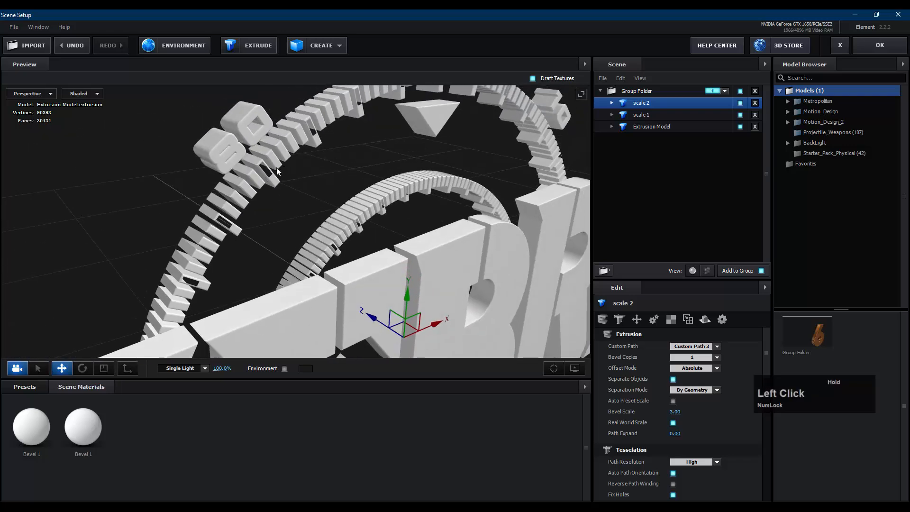
{"action": "scroll", "coordinate": [269, 197], "scroll_direction": "down", "scroll_amount": 3}
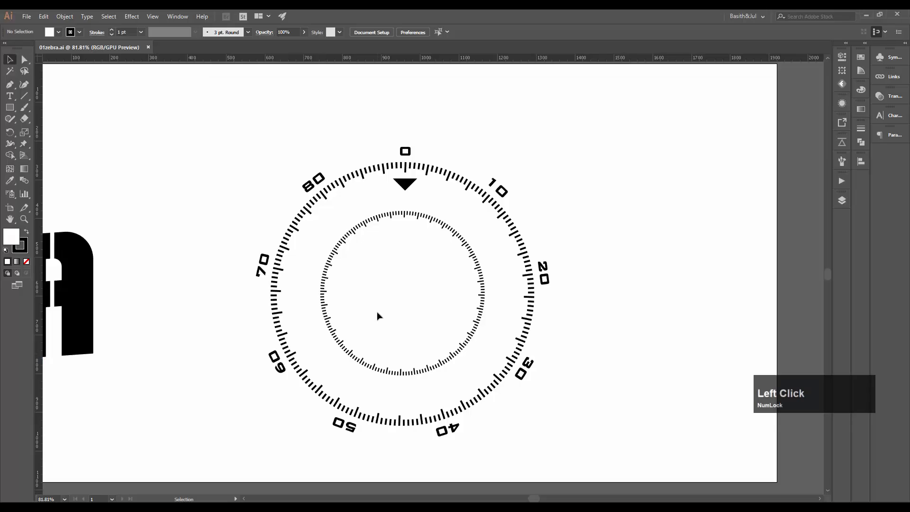
Switch to 01zebra.ai in Illustrator, select the outer dial's ticks and numbers and unite them with Pathfinder
{"action": "left_click", "coordinate": [399, 164]}
{"action": "left_click_drag", "start_coordinate": [396, 160], "coordinate": [737, 134]}
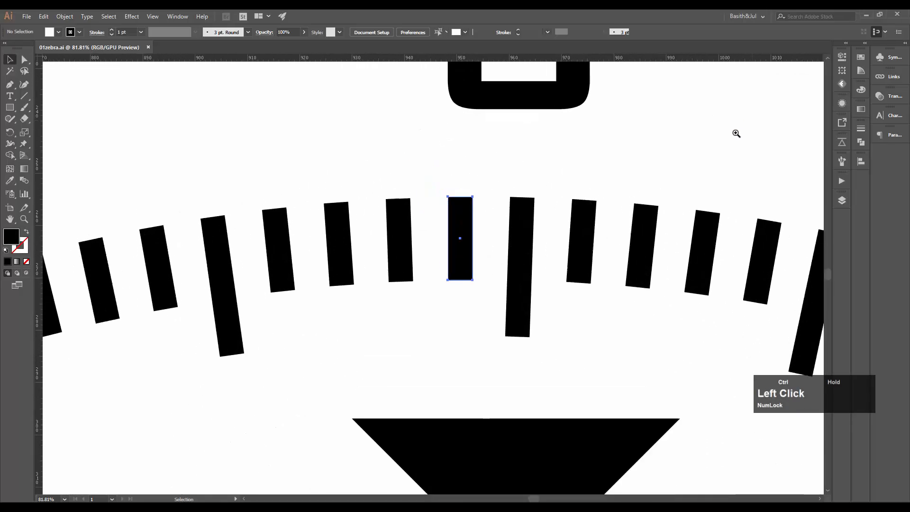
{"action": "left_click", "coordinate": [511, 165]}
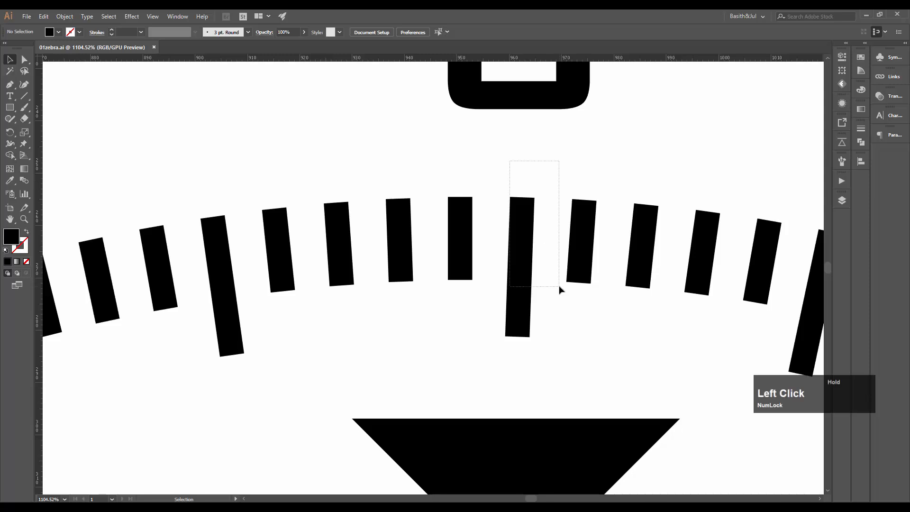
{"action": "left_click_drag", "start_coordinate": [559, 286], "coordinate": [409, 232]}
{"action": "left_click_drag", "start_coordinate": [570, 162], "coordinate": [277, 299]}
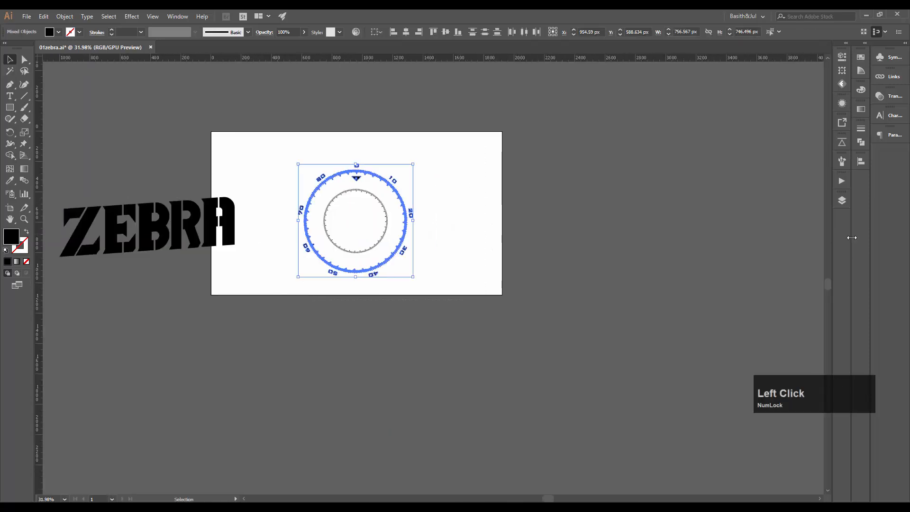
{"action": "left_click", "coordinate": [843, 200]}
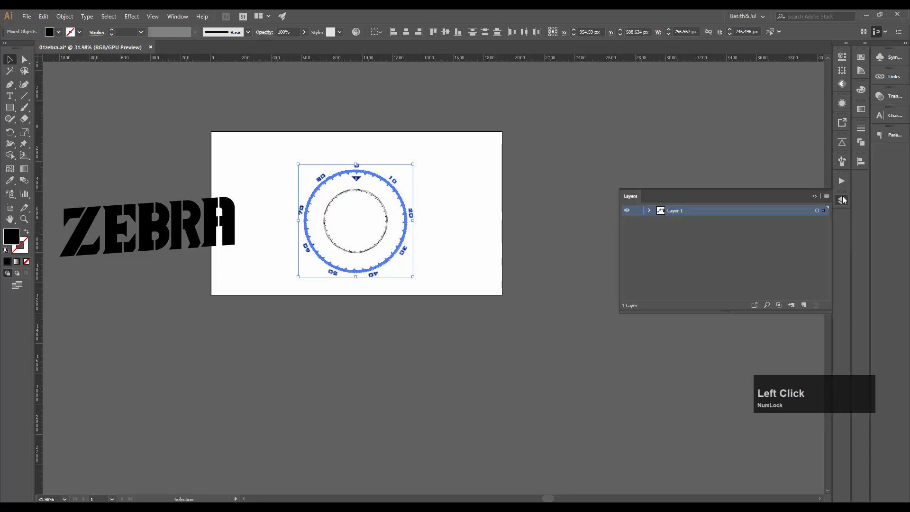
{"action": "left_click", "coordinate": [842, 200]}
{"action": "left_click", "coordinate": [861, 142]}
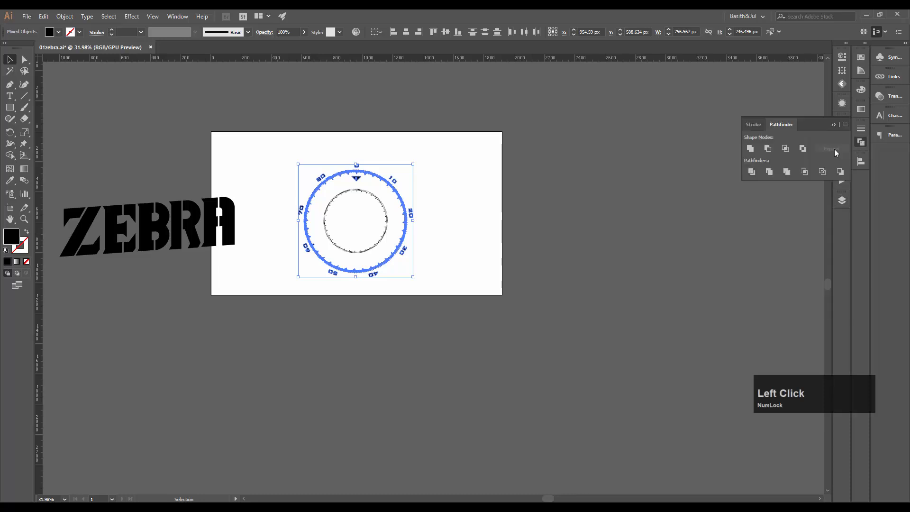
{"action": "left_click", "coordinate": [750, 149]}
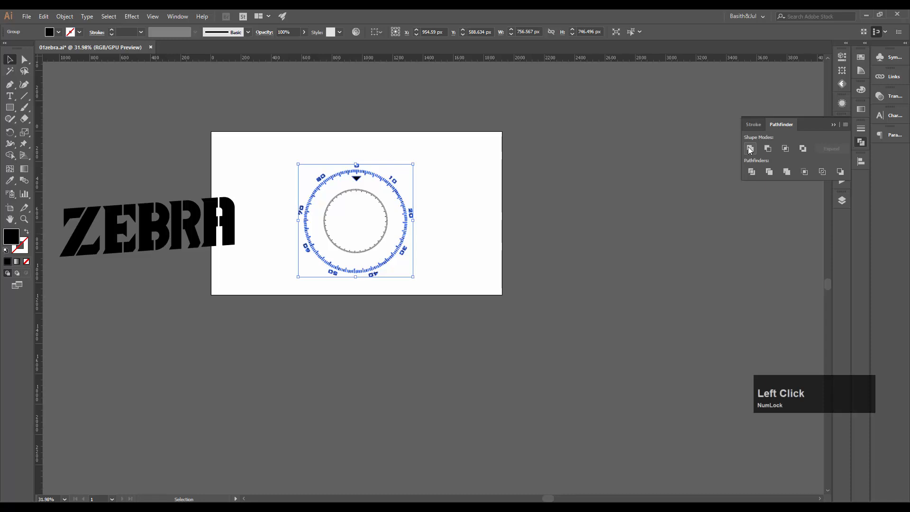
Unlock all objects, then select both dial rings and unite their shapes with Pathfinder
{"action": "left_click", "coordinate": [403, 220], "text": "ctrl+space"}
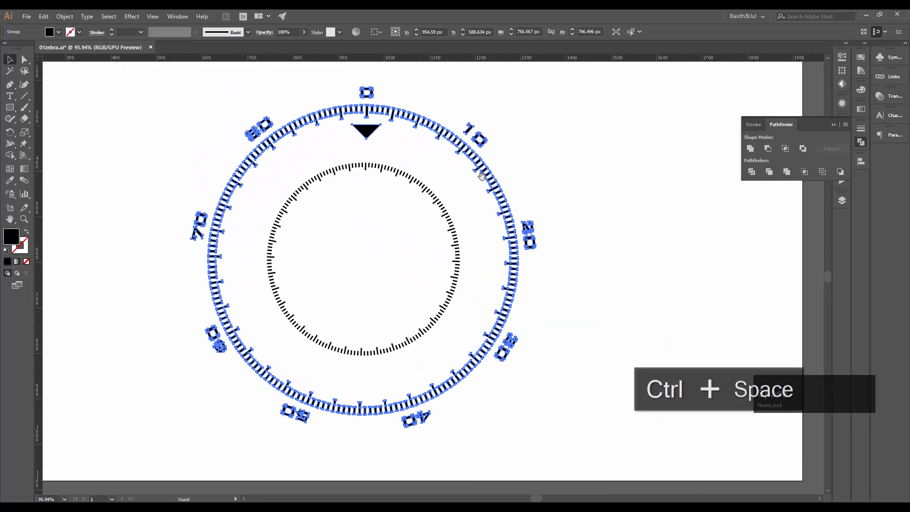
{"action": "left_click", "coordinate": [439, 162]}
{"action": "left_click_drag", "start_coordinate": [432, 147], "coordinate": [454, 192]}
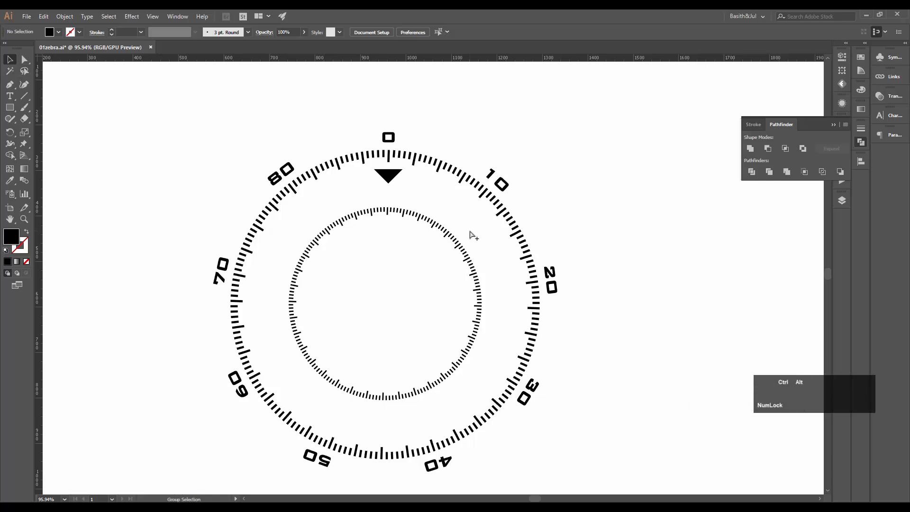
{"action": "key", "text": "ctrl+alt+2"}
{"action": "left_click", "coordinate": [346, 246]}
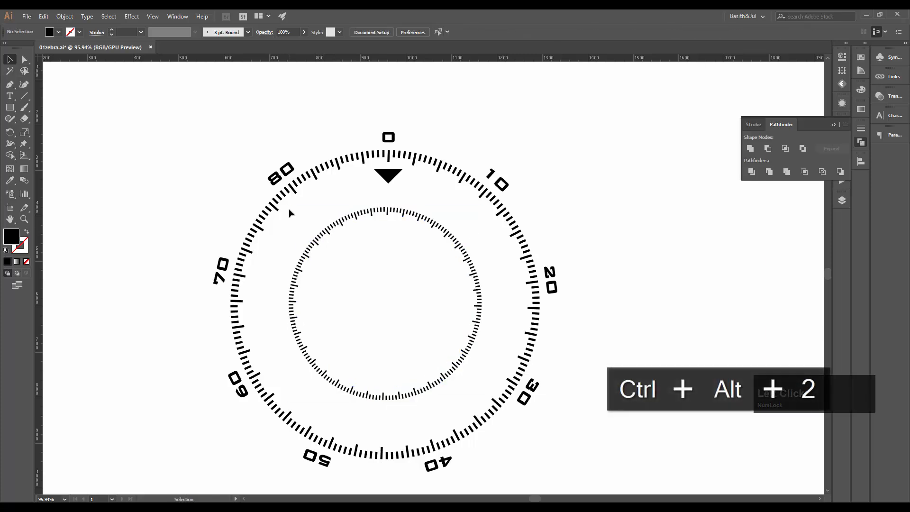
{"action": "left_click_drag", "start_coordinate": [397, 152], "coordinate": [301, 188]}
{"action": "left_click_drag", "start_coordinate": [251, 111], "coordinate": [540, 342]}
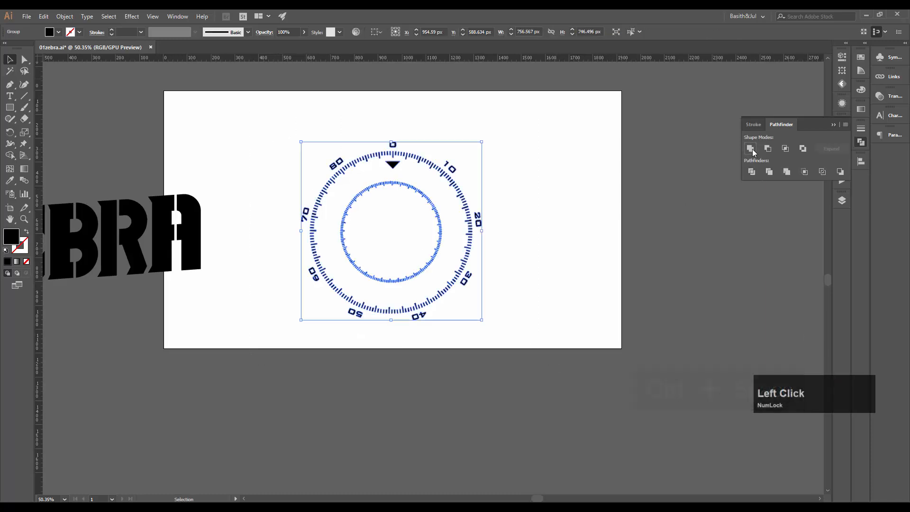
Ungroup the united dial artwork and clear the selection
{"action": "left_click", "coordinate": [407, 200], "text": "ctrl"}
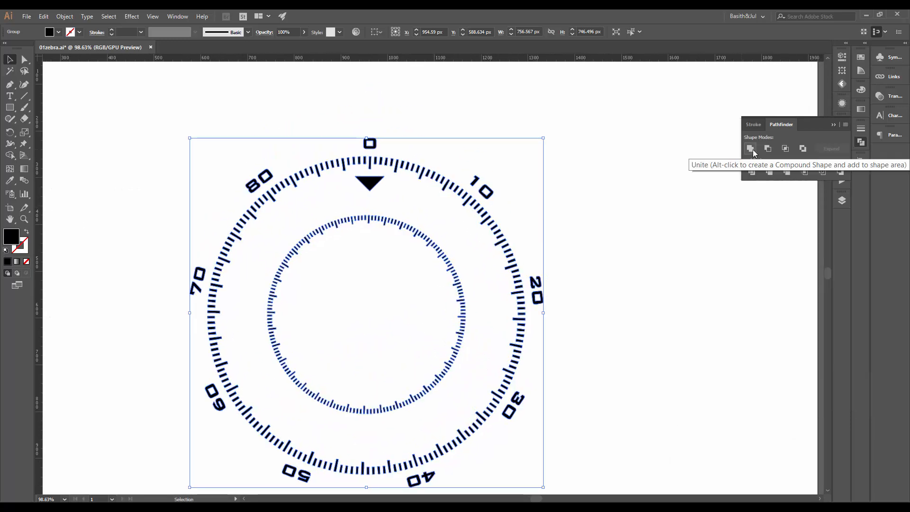
{"action": "key", "text": "space"}
{"action": "left_click_drag", "start_coordinate": [413, 178], "coordinate": [410, 137]}
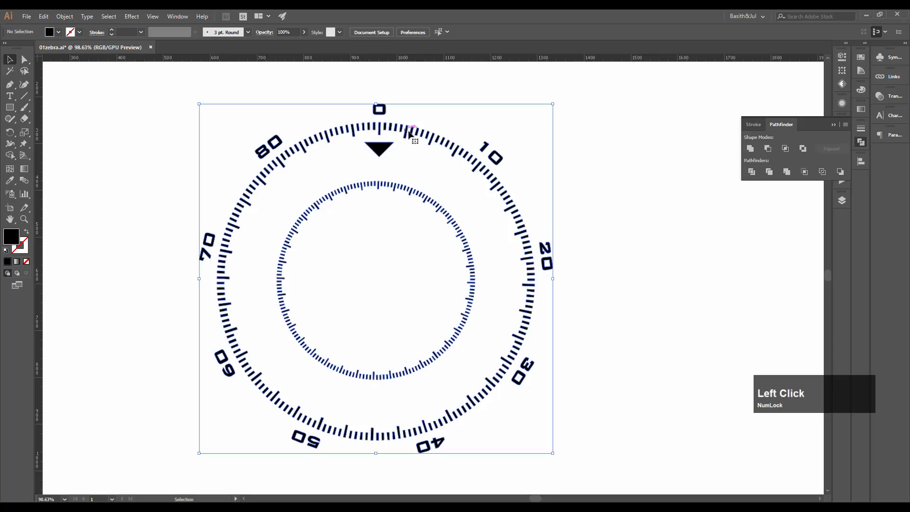
{"action": "left_click", "coordinate": [473, 151]}
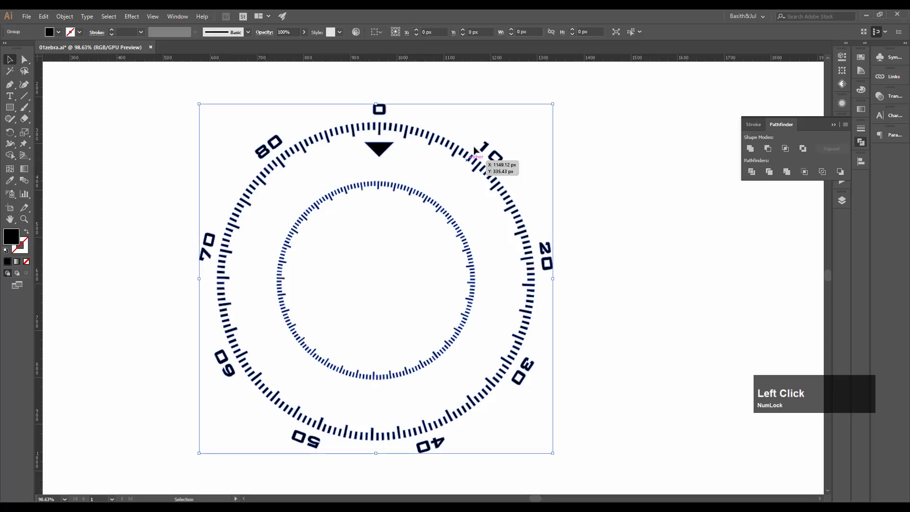
{"action": "right_click", "coordinate": [445, 143]}
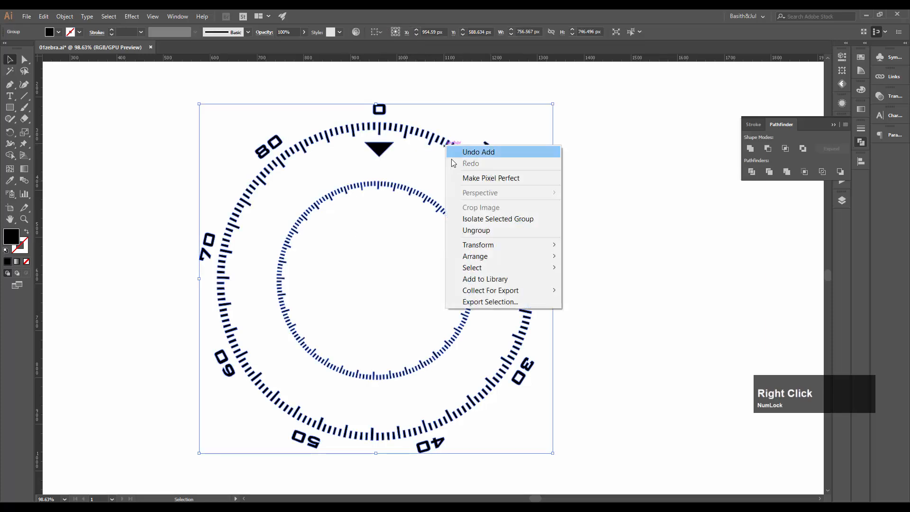
{"action": "left_click", "coordinate": [469, 230]}
{"action": "left_click", "coordinate": [614, 160]}
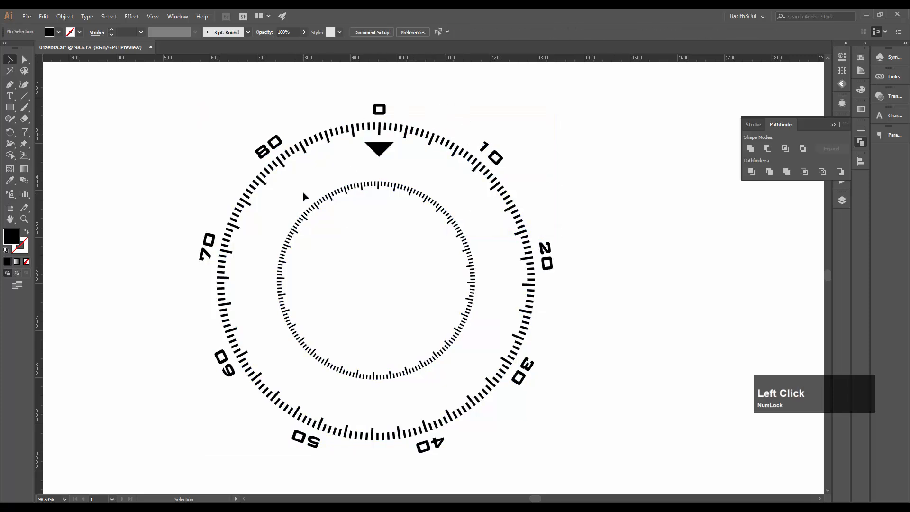
Lasso all ticks of the inner dial ring and group them, leaving the ring in its original position
{"action": "key", "text": "q"}
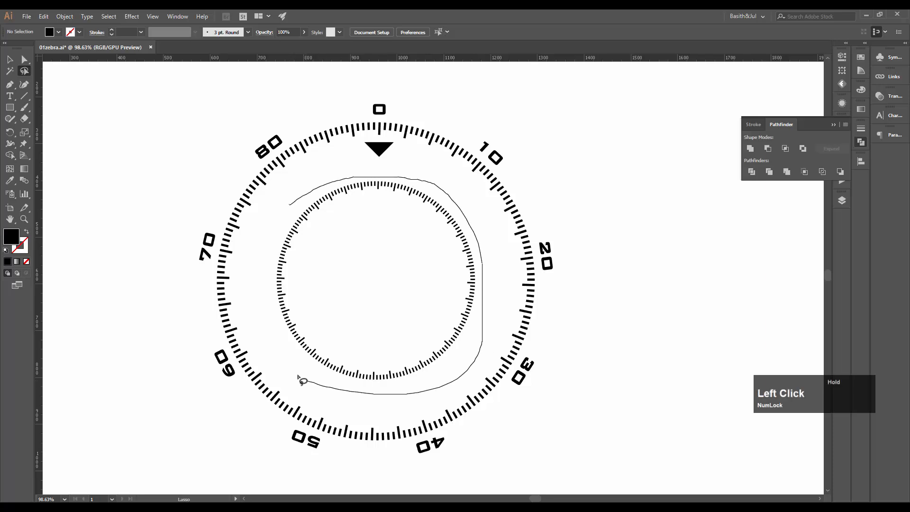
{"action": "left_click_drag", "start_coordinate": [270, 228], "coordinate": [287, 207]}
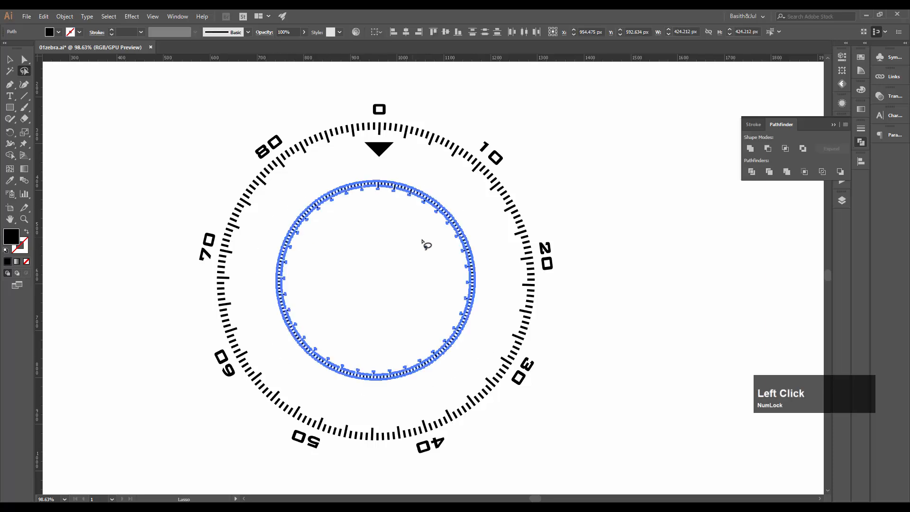
{"action": "key", "text": "v"}
{"action": "key", "text": "ctrl+g"}
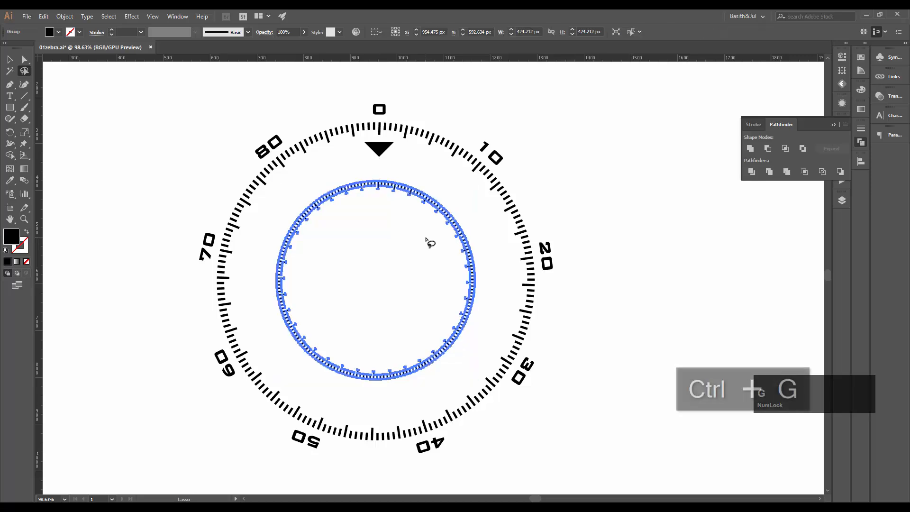
{"action": "left_click_drag", "start_coordinate": [408, 199], "coordinate": [416, 286]}
{"action": "key", "text": "ctrl+z"}
Lock the grouped inner dial ring
{"action": "left_click", "coordinate": [441, 196]}
{"action": "left_click", "coordinate": [437, 204]}
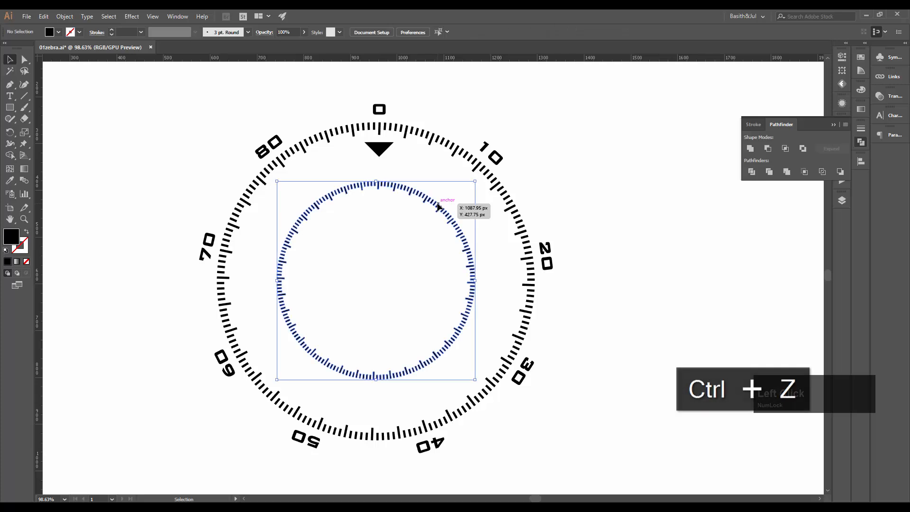
{"action": "key", "text": "ctrl+2"}
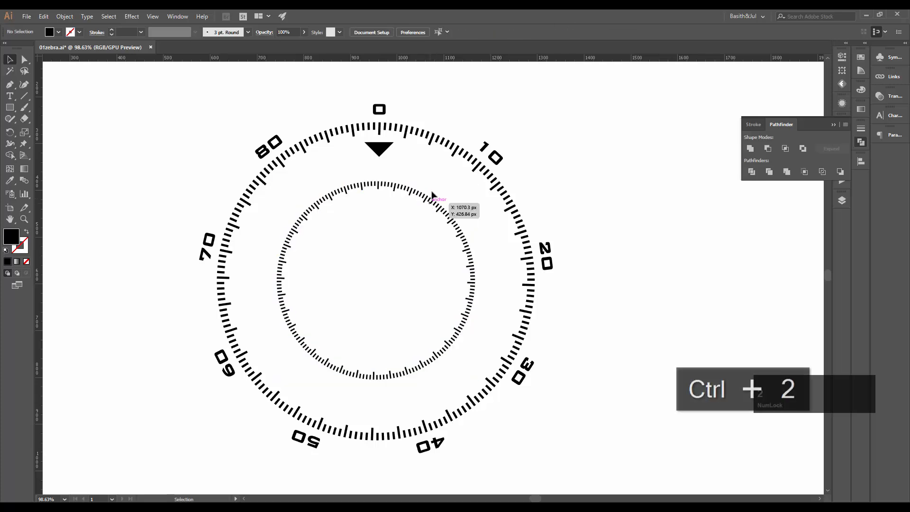
Select the outer dial's ticks and numbers and try moving them apart from the inner ring
{"action": "left_click", "coordinate": [481, 199], "text": "ctrl+alt"}
{"action": "left_click", "coordinate": [481, 199], "text": "ctrl+alt"}
{"action": "left_click_drag", "start_coordinate": [510, 205], "coordinate": [482, 239]}
{"action": "left_click_drag", "start_coordinate": [283, 154], "coordinate": [512, 395]}
{"action": "left_click_drag", "start_coordinate": [450, 261], "coordinate": [595, 260]}
{"action": "left_click_drag", "start_coordinate": [595, 262], "coordinate": [635, 321]}
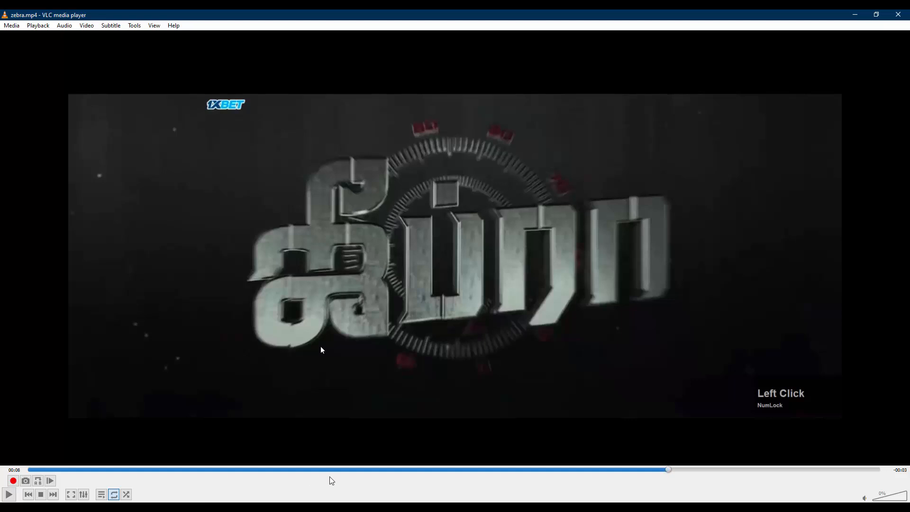
Switch to VLC and review the ZEBRA title and dial animation in zebra.mp4 at full screen
{"action": "left_click", "coordinate": [332, 469]}
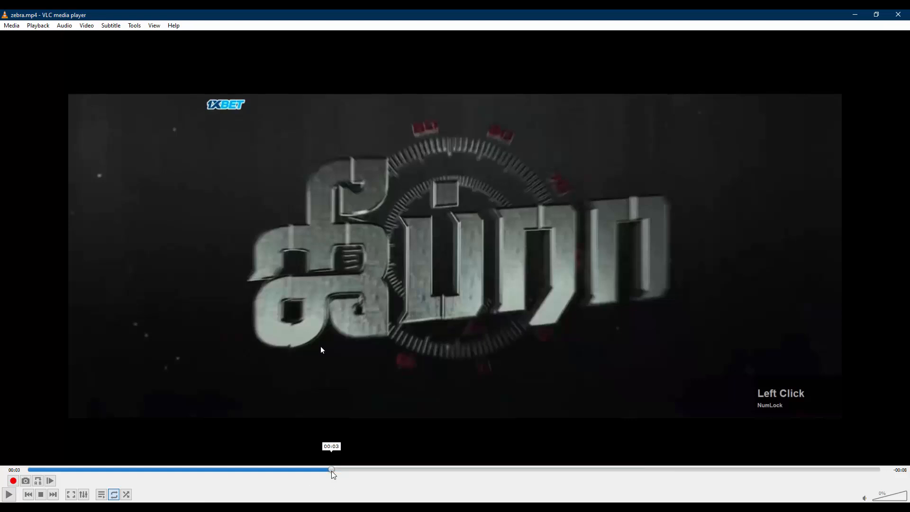
{"action": "double_click", "coordinate": [466, 339]}
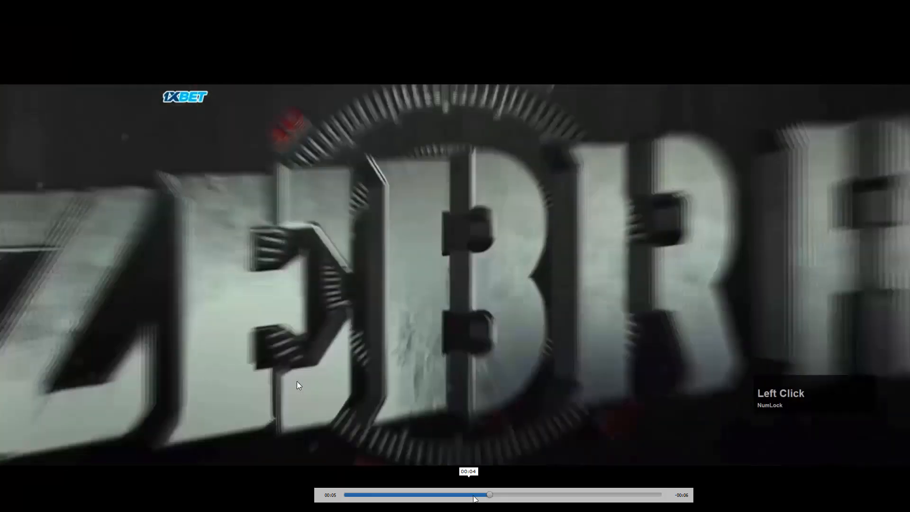
{"action": "key", "text": "space"}
{"action": "key", "text": "space"}
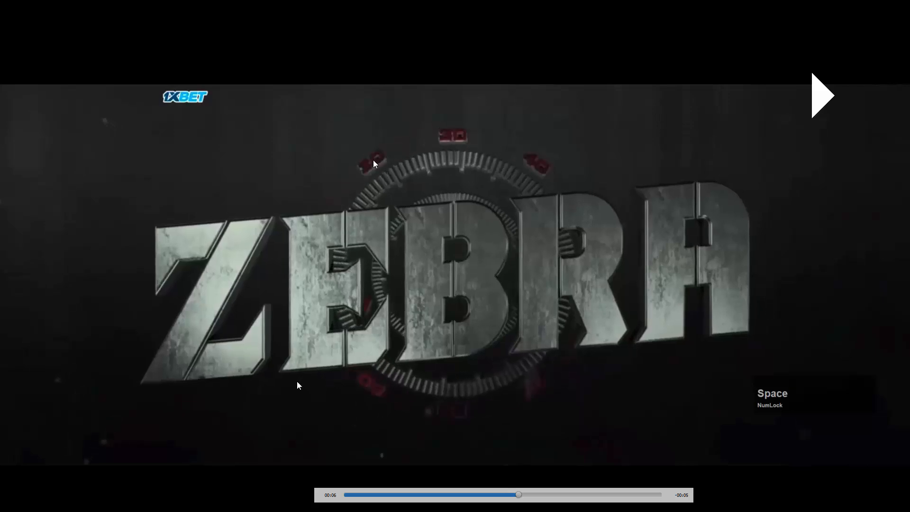
{"action": "key", "text": "space"}
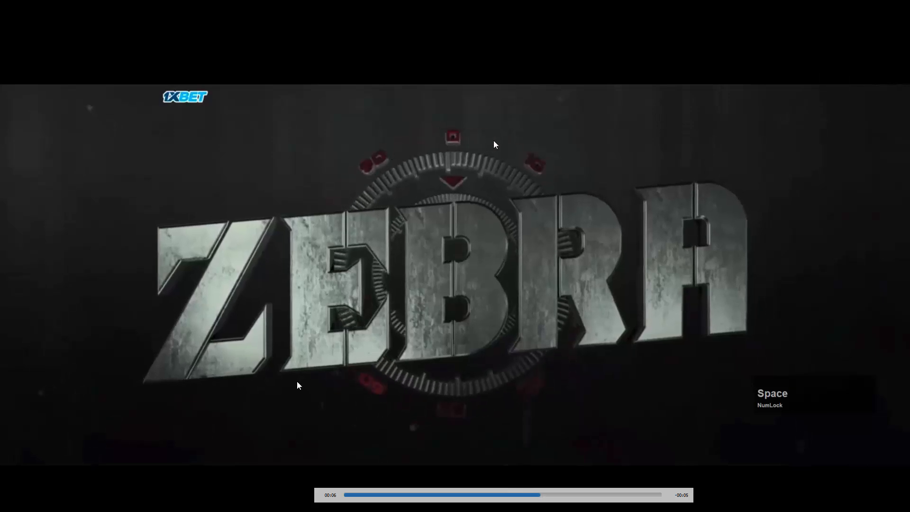
Replay the passage around 00:05 of the video to examine the numbers circling the dial, and return to Illustrator
{"action": "key", "text": "space"}
{"action": "key", "text": "space"}
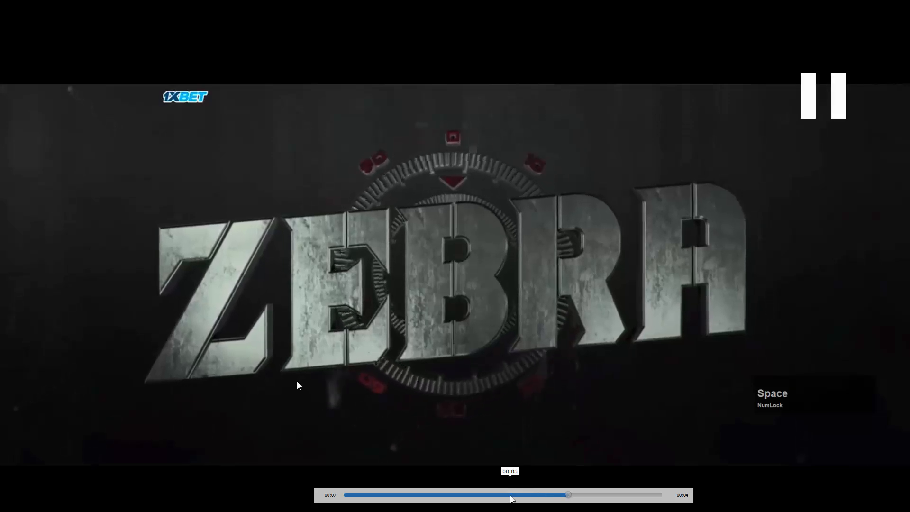
{"action": "left_click", "coordinate": [511, 494]}
{"action": "key", "text": "space"}
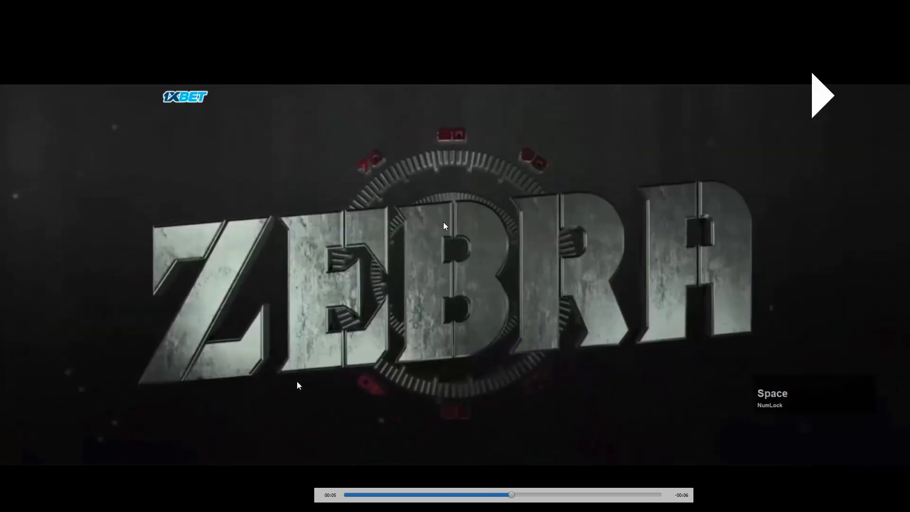
{"action": "key", "text": "space"}
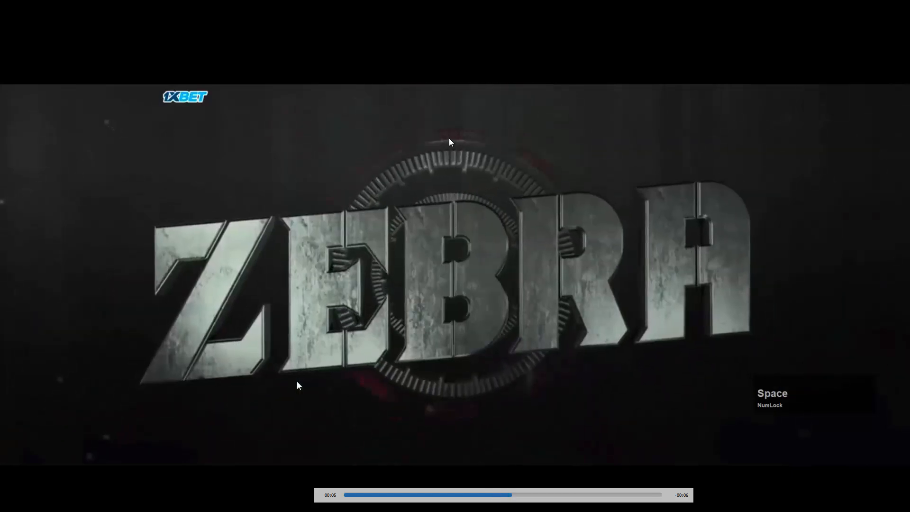
{"action": "key", "text": "space"}
{"action": "key", "text": "space"}
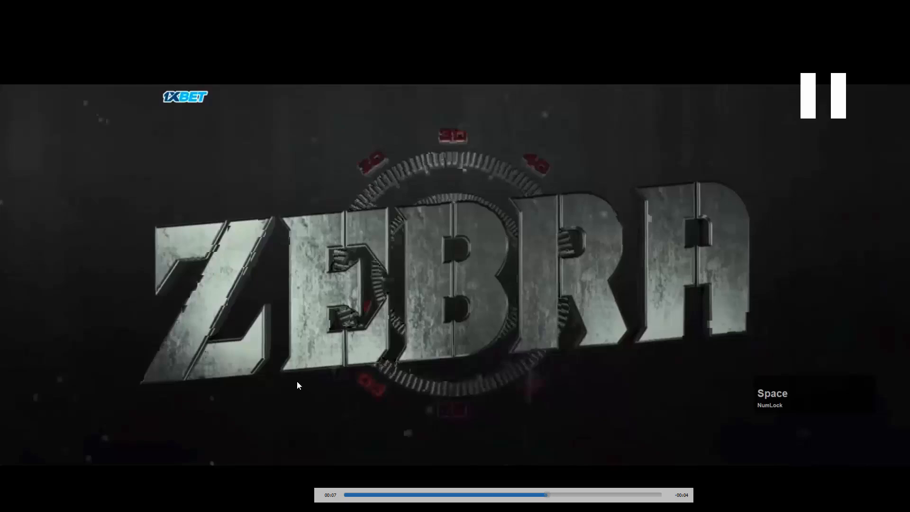
{"action": "double_click", "coordinate": [467, 418]}
{"action": "left_click", "coordinate": [297, 225]}
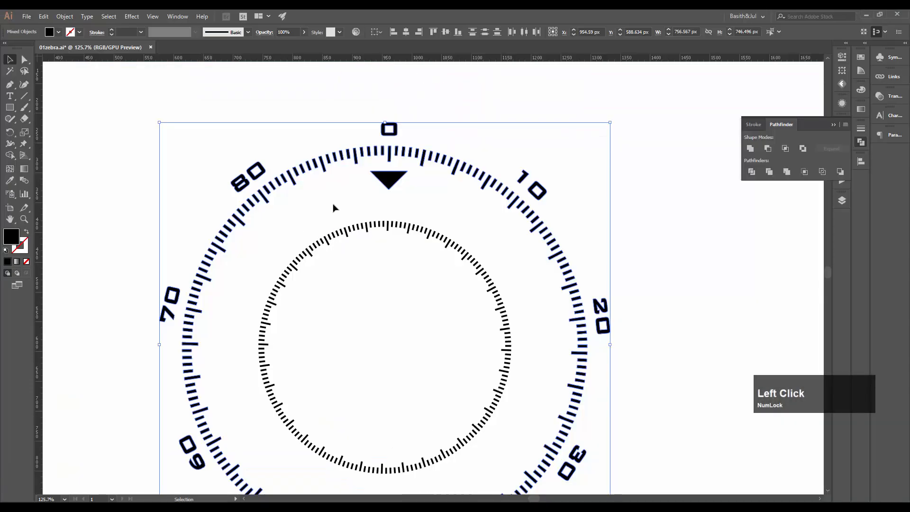
Group the outer dial's numbers 0 to 80 together with the triangle marker
{"action": "left_click", "coordinate": [332, 207]}
{"action": "scroll", "coordinate": [379, 142], "scroll_direction": "down", "scroll_amount": 3}
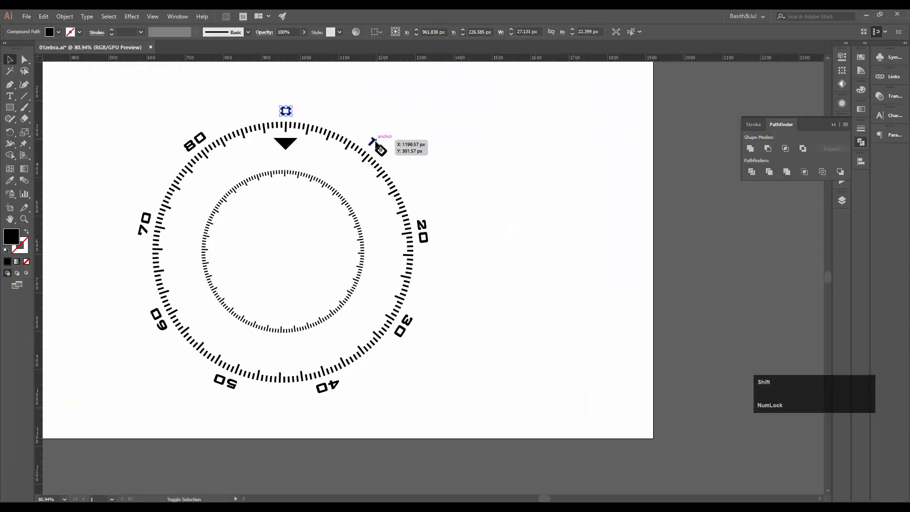
{"action": "left_click", "coordinate": [379, 150], "text": "shift"}
{"action": "left_click", "coordinate": [420, 229], "text": "shift"}
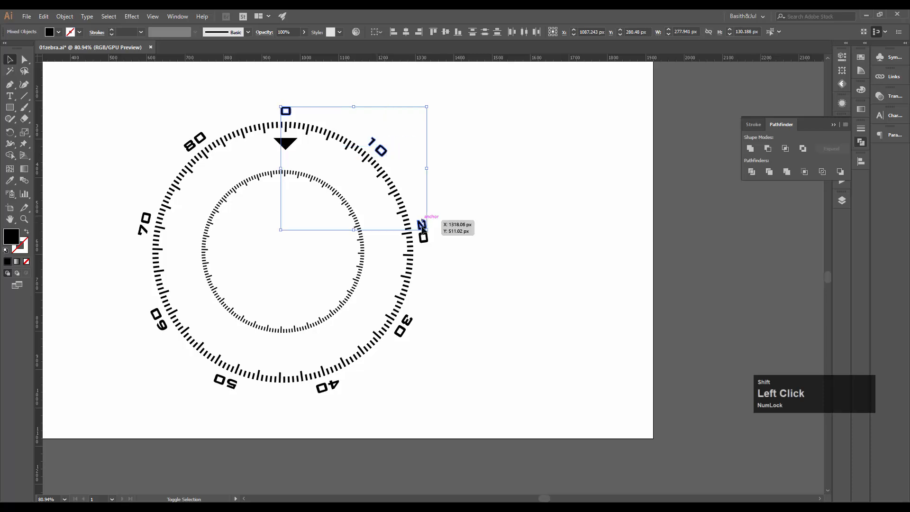
{"action": "left_click", "coordinate": [404, 330], "text": "shift"}
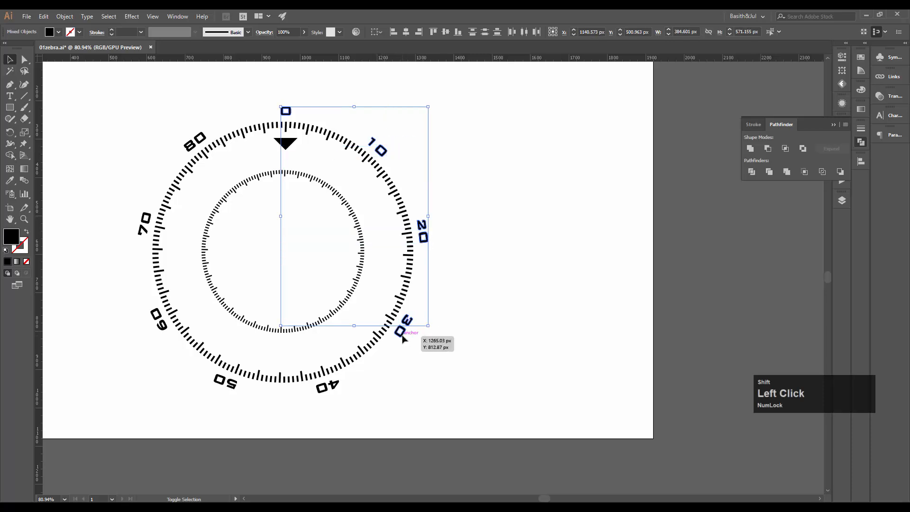
{"action": "left_click", "coordinate": [317, 391], "text": "shift"}
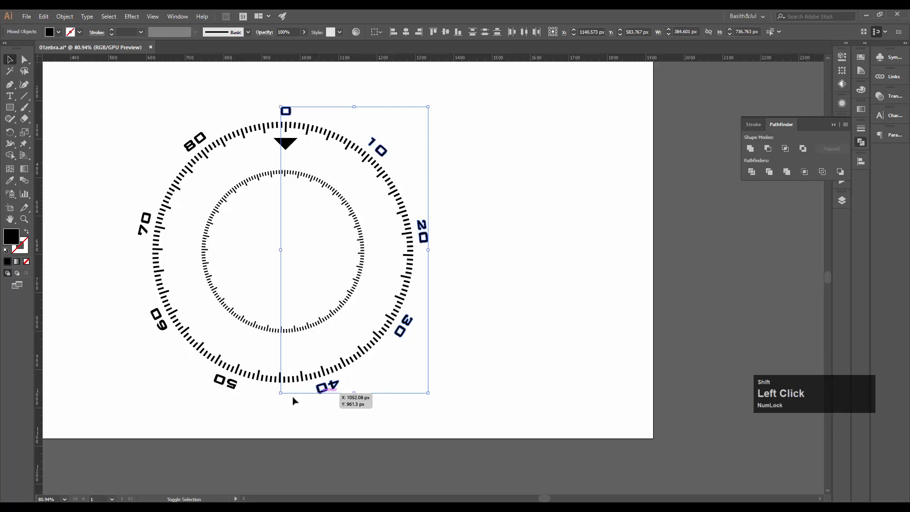
{"action": "left_click", "coordinate": [229, 382], "text": "shift"}
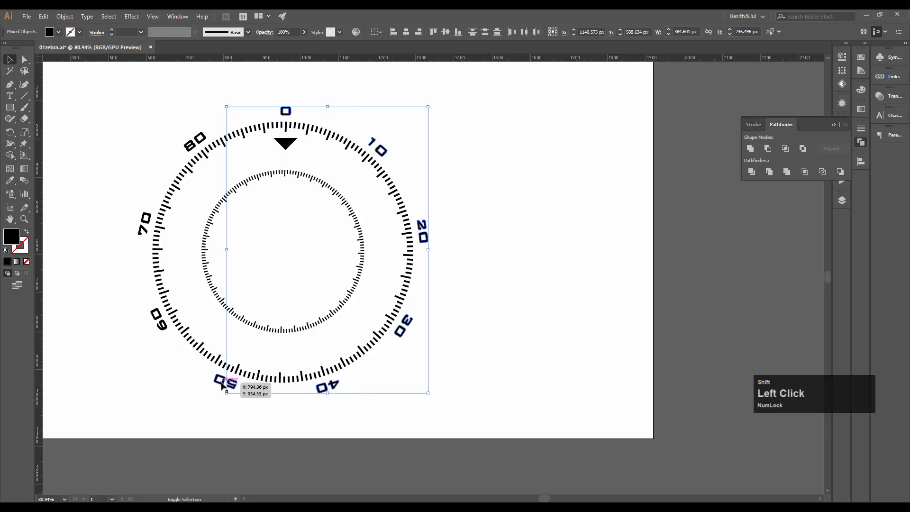
{"action": "left_click", "coordinate": [160, 315], "text": "shift"}
{"action": "left_click", "coordinate": [147, 218], "text": "shift"}
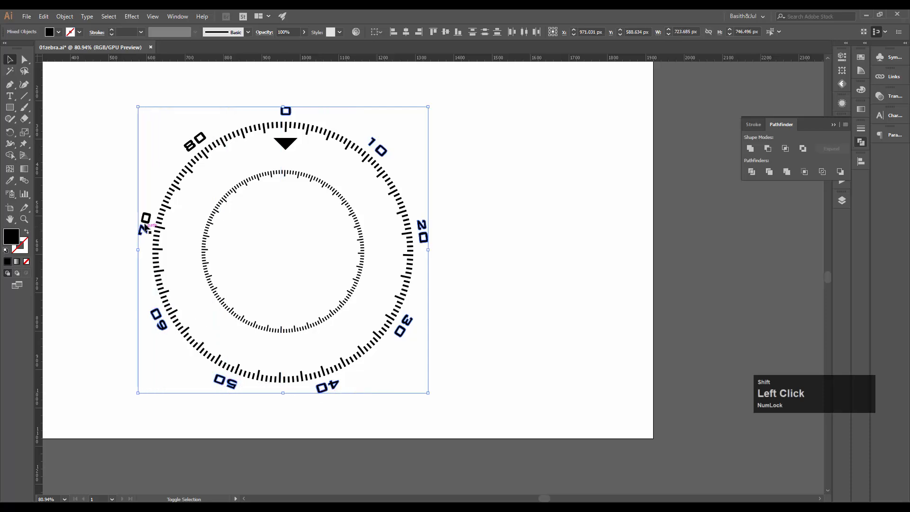
{"action": "left_click", "coordinate": [202, 138], "text": "shift"}
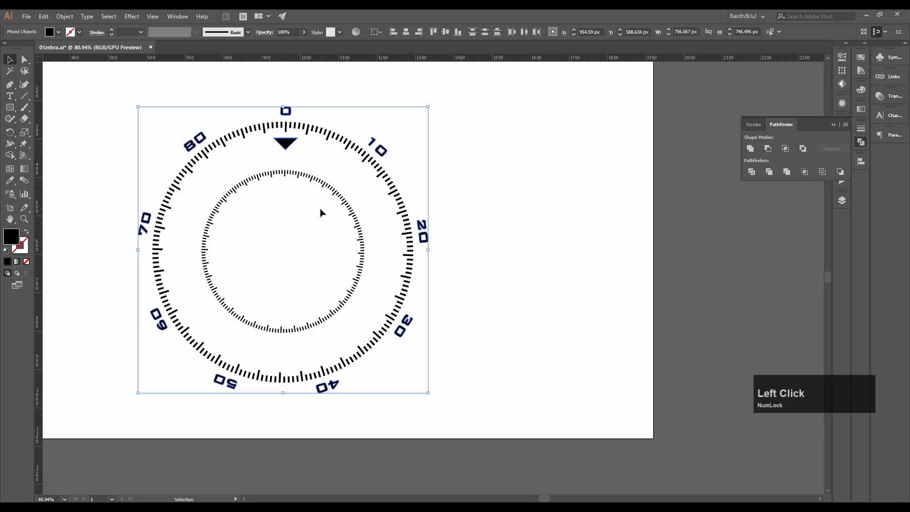
{"action": "key", "text": "ctrl"}
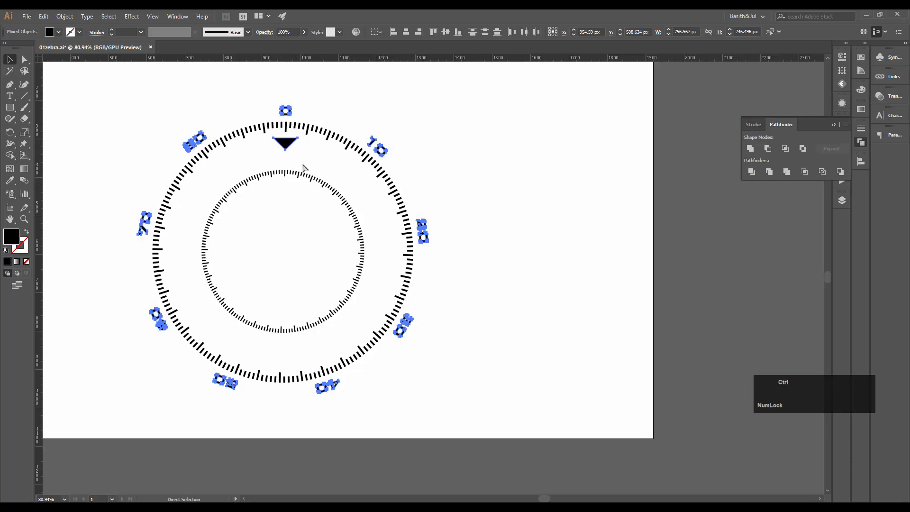
{"action": "key", "text": "ctrl+y"}
{"action": "key", "text": "ctrl+y"}
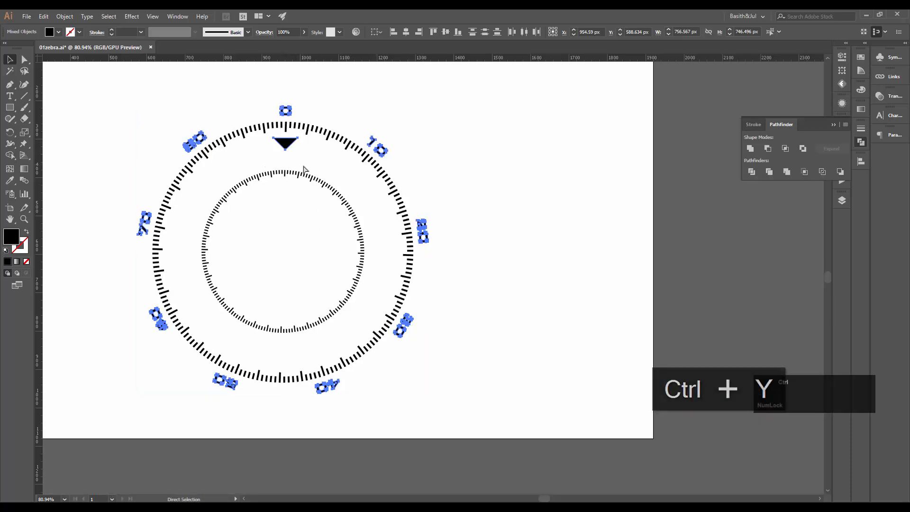
{"action": "key", "text": "ctrl+g"}
{"action": "left_click", "coordinate": [469, 148]}
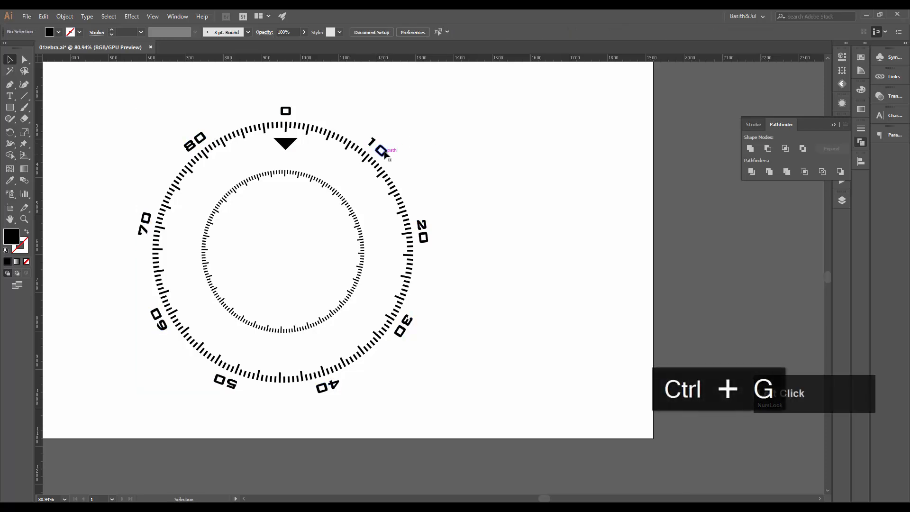
Test-move the grouped dial numbers, undo the move and lock the group
{"action": "left_click_drag", "start_coordinate": [386, 150], "coordinate": [531, 196]}
{"action": "key", "text": "ctrl+z"}
{"action": "left_click", "coordinate": [503, 179]}
{"action": "left_click", "coordinate": [383, 152]}
{"action": "key", "text": "ctrl"}
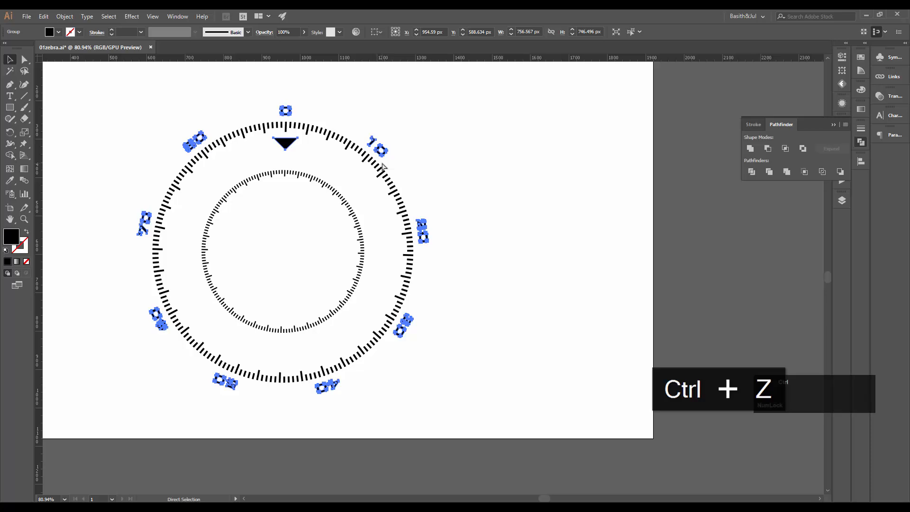
{"action": "key", "text": "ctrl+2"}
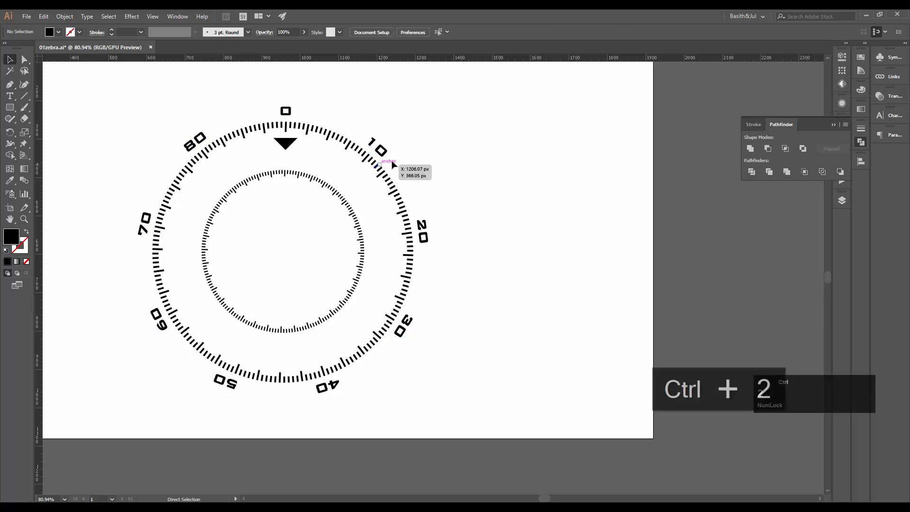
Select all ticks of the outer dial ring and group them
{"action": "left_click", "coordinate": [477, 106]}
{"action": "left_click_drag", "start_coordinate": [495, 91], "coordinate": [94, 413]}
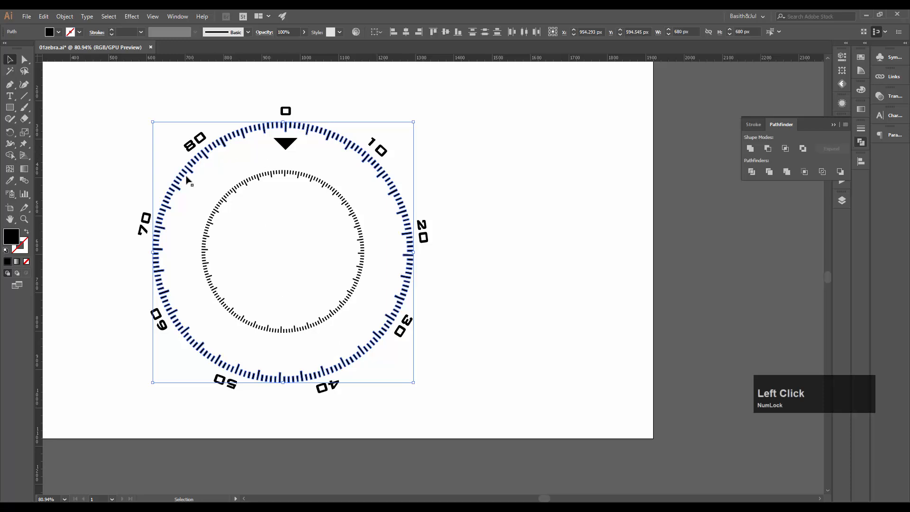
{"action": "key", "text": "ctrl+y"}
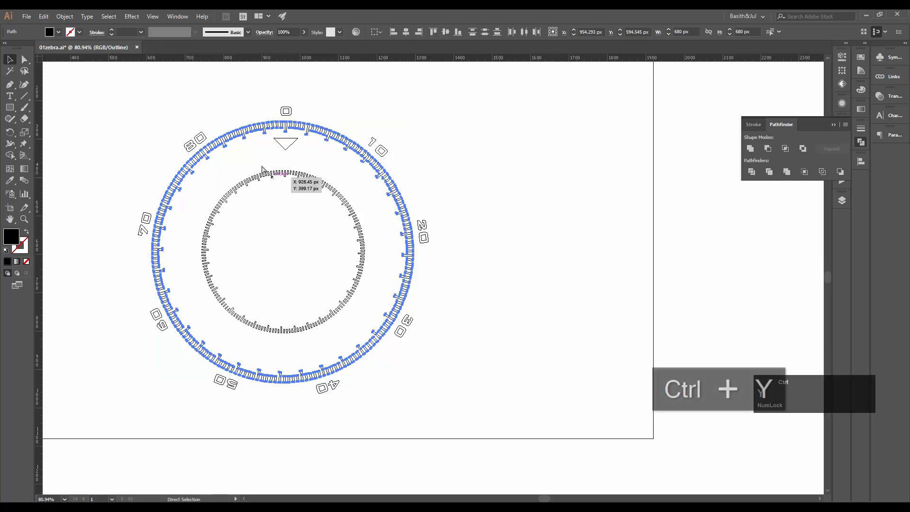
{"action": "key", "text": "ctrl+y"}
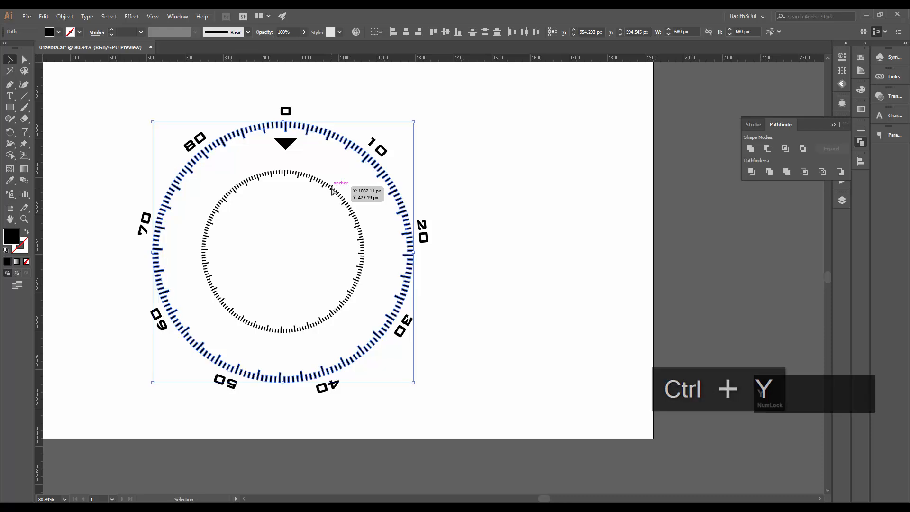
{"action": "key", "text": "ctrl+g"}
{"action": "left_click", "coordinate": [446, 156]}
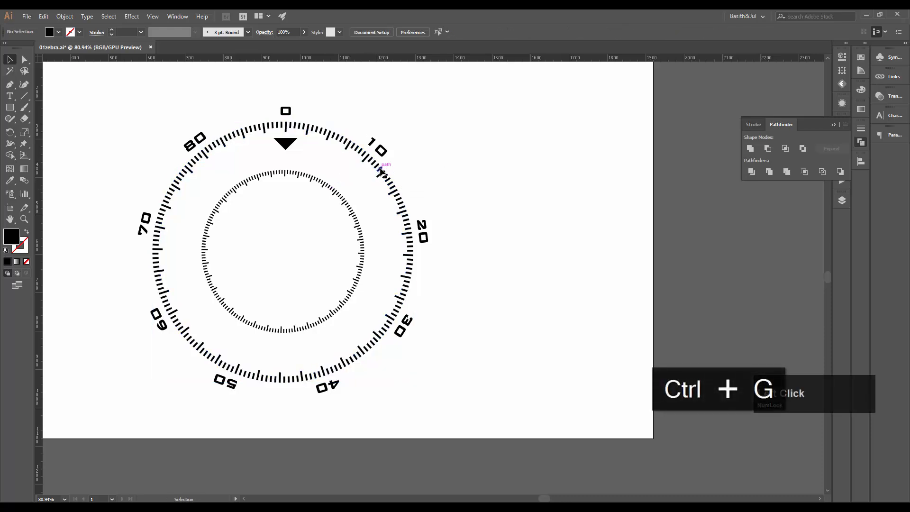
Test-move the grouped outer ticks, undo the move and unlock all locked dial groups
{"action": "left_click_drag", "start_coordinate": [380, 166], "coordinate": [524, 223]}
{"action": "key", "text": "ctrl+z"}
{"action": "left_click", "coordinate": [445, 157]}
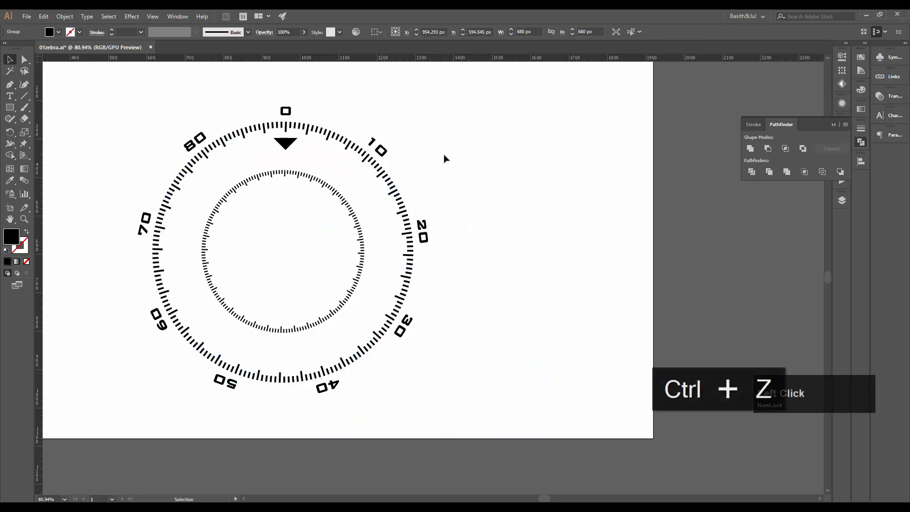
{"action": "key", "text": "ctrl+alt+2"}
{"action": "left_click", "coordinate": [492, 140]}
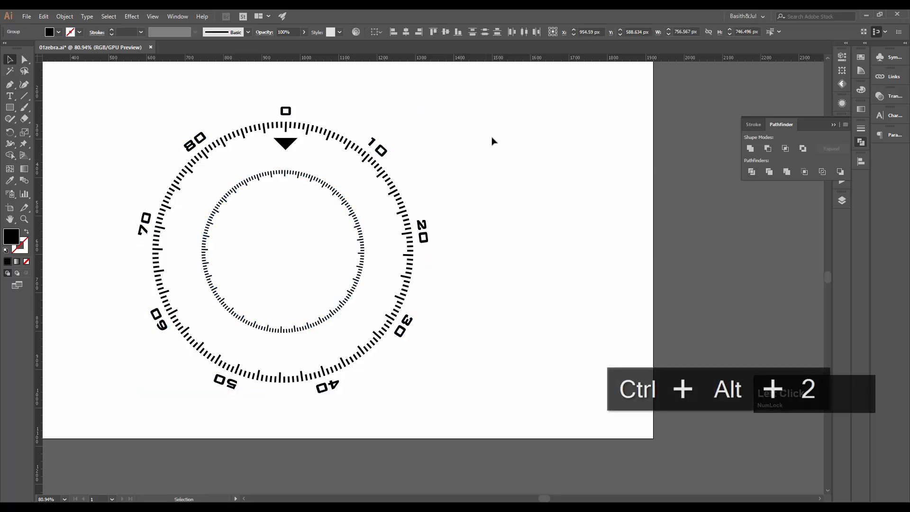
Try moving the dial groups away from one another, undoing each move
{"action": "left_click_drag", "start_coordinate": [282, 126], "coordinate": [508, 254]}
{"action": "key", "text": "ctrl+z"}
{"action": "left_click_drag", "start_coordinate": [371, 221], "coordinate": [511, 256]}
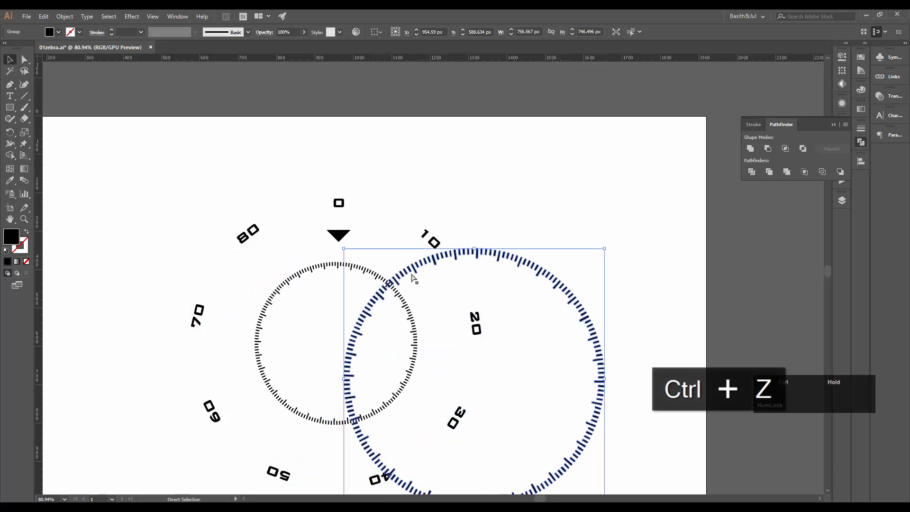
{"action": "key", "text": "ctrl+z"}
{"action": "left_click_drag", "start_coordinate": [372, 273], "coordinate": [466, 205]}
{"action": "key", "text": "ctrl+z"}
{"action": "left_click", "coordinate": [499, 242]}
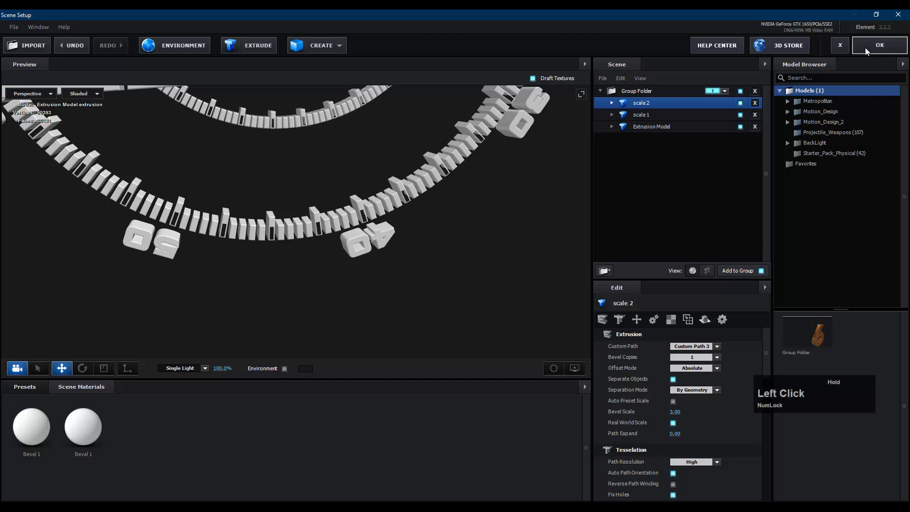
Switch to After Effects, accept the Element scene setup and delete all masks from the scale mask 2 layer
{"action": "left_click", "coordinate": [879, 46]}
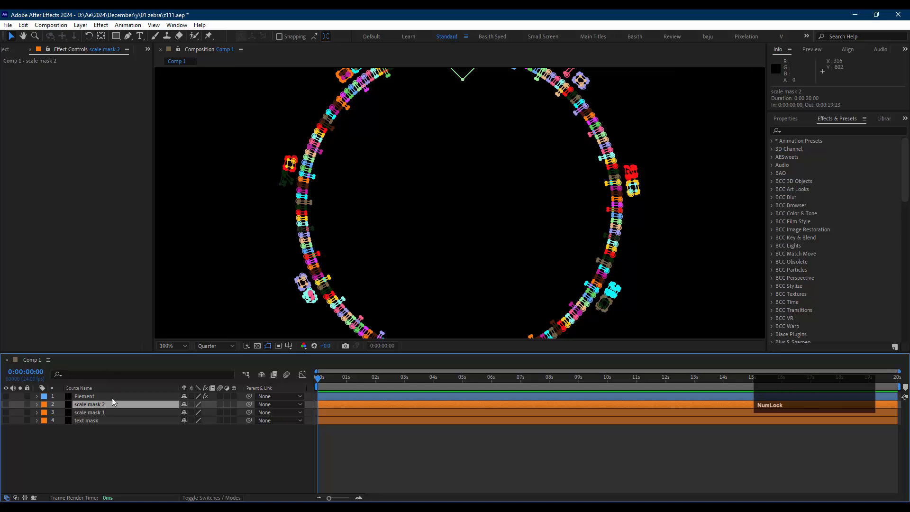
{"action": "scroll", "coordinate": [480, 183], "scroll_direction": "down", "scroll_amount": 1}
{"action": "left_click", "coordinate": [36, 405]}
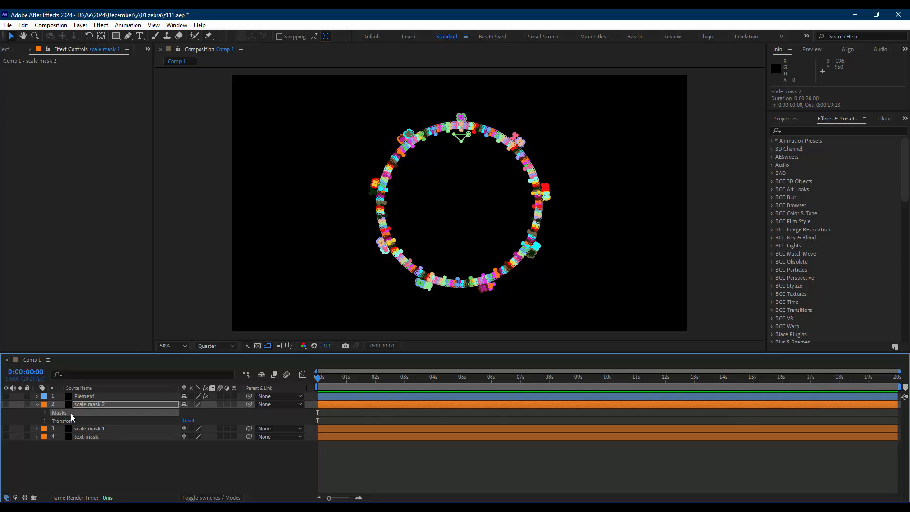
{"action": "key", "text": "Delete"}
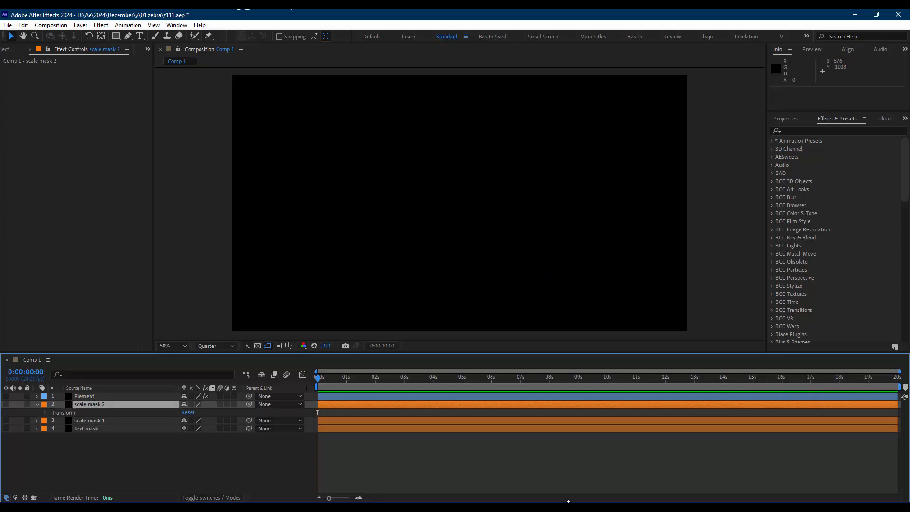
Copy the outer tick ring group from Illustrator and paste it as masks onto the scale mask 2 layer in After Effects
{"action": "left_click", "coordinate": [290, 6]}
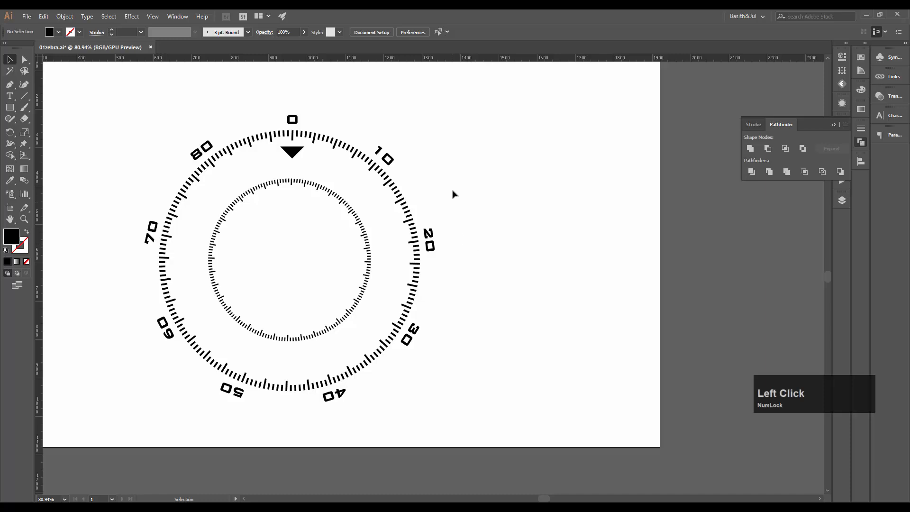
{"action": "left_click", "coordinate": [367, 162]}
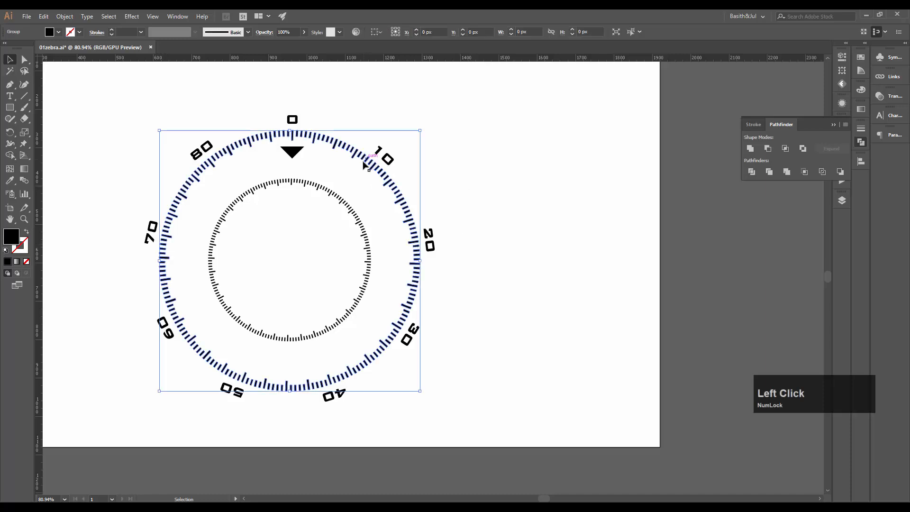
{"action": "key", "text": "ctrl+c"}
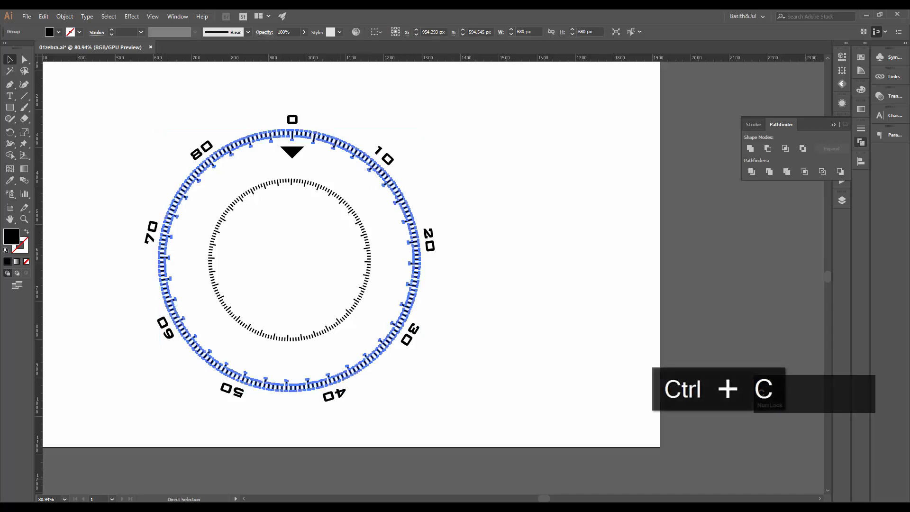
{"action": "left_click", "coordinate": [266, 508]}
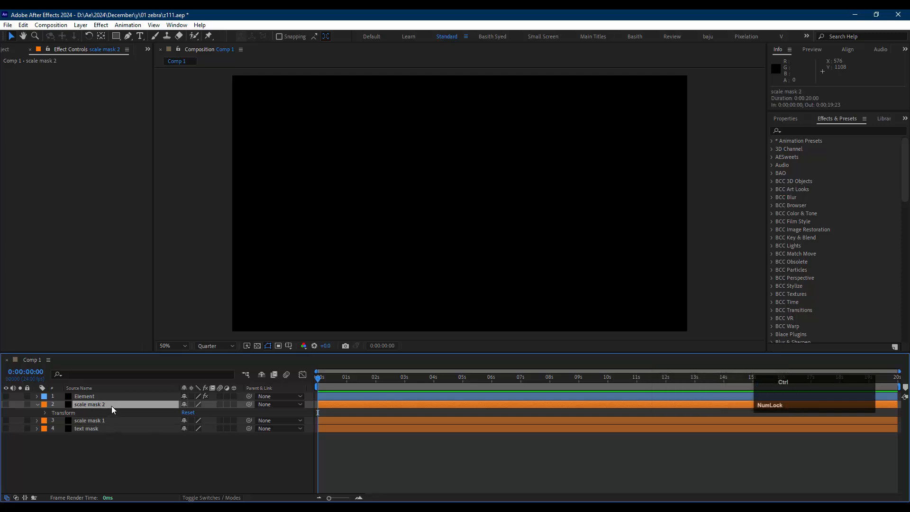
{"action": "key", "text": "ctrl+v"}
{"action": "left_click", "coordinate": [146, 461]}
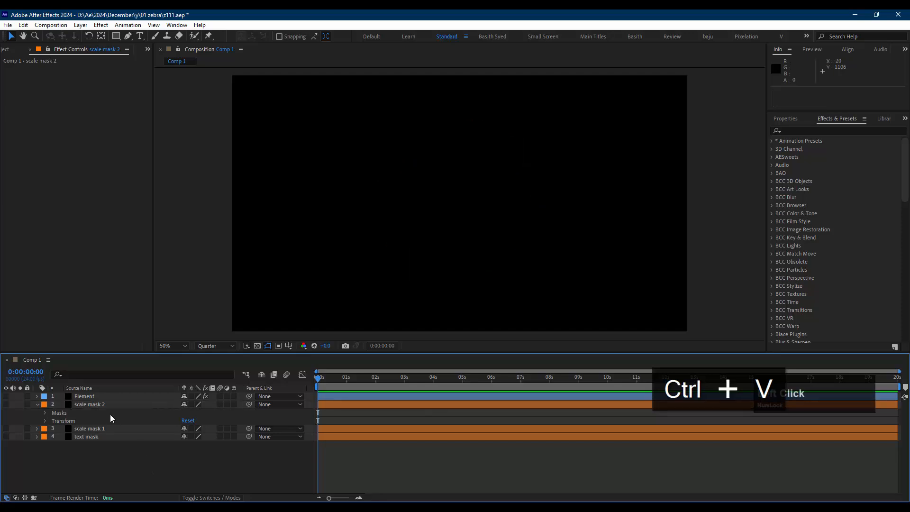
Create a new comp-size black solid named "scale number mask"
{"action": "right_click", "coordinate": [98, 448]}
{"action": "mouse_move", "coordinate": [186, 335]}
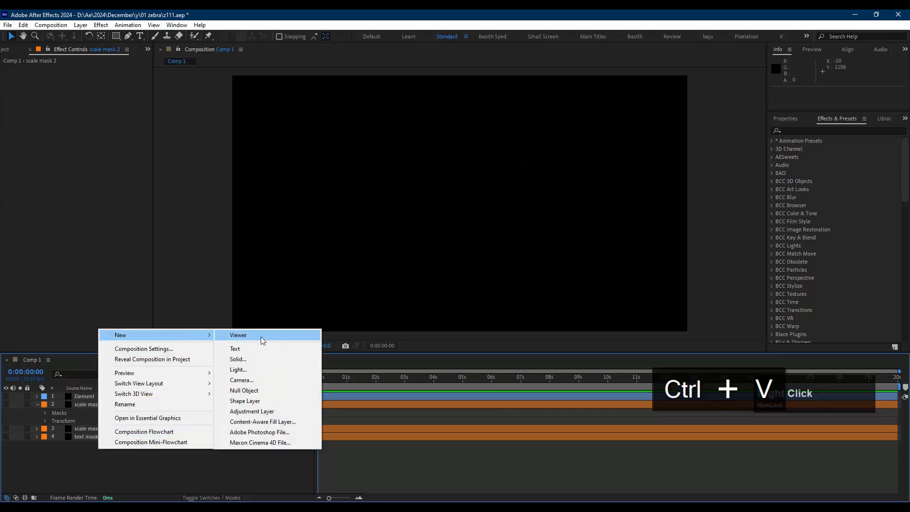
{"action": "left_click", "coordinate": [256, 359]}
{"action": "type", "text": "scale number mask"}
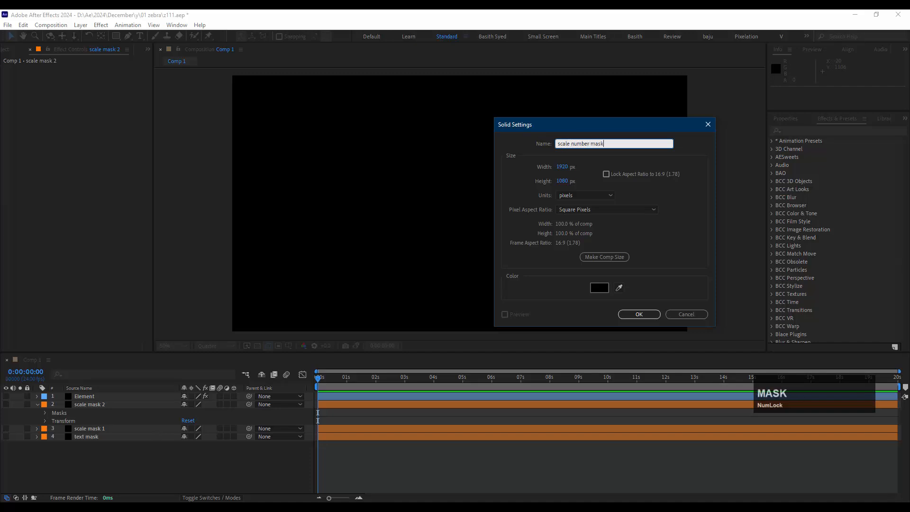
{"action": "key", "text": "Return"}
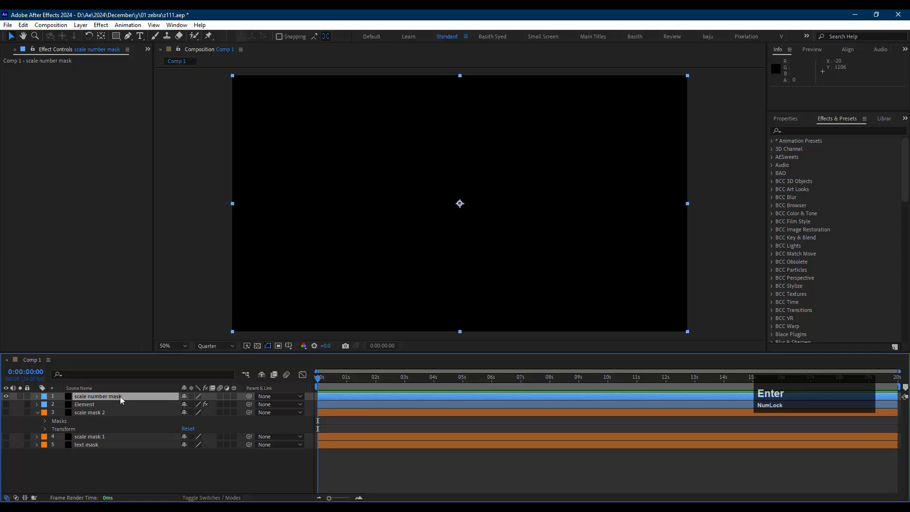
Place the scale number mask layer directly beneath the Element layer and give it an Orange label
{"action": "left_click_drag", "start_coordinate": [121, 396], "coordinate": [124, 406]}
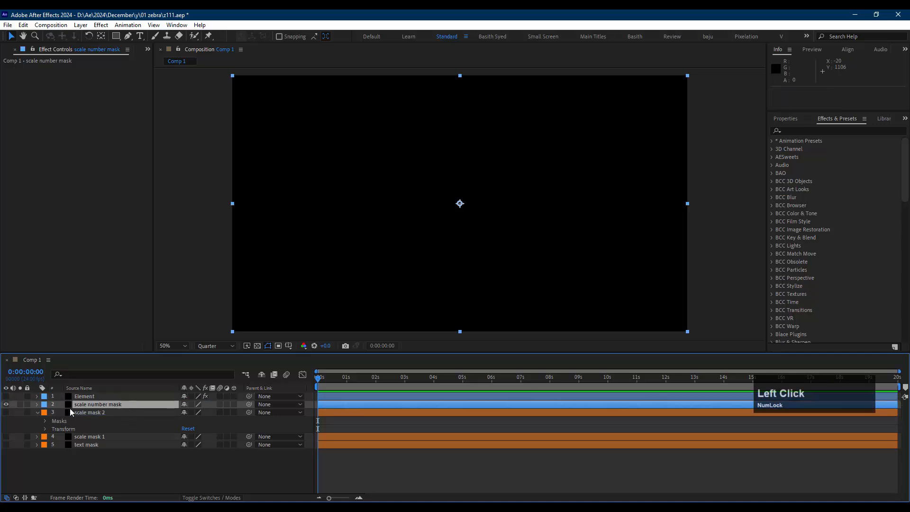
{"action": "left_click", "coordinate": [44, 404]}
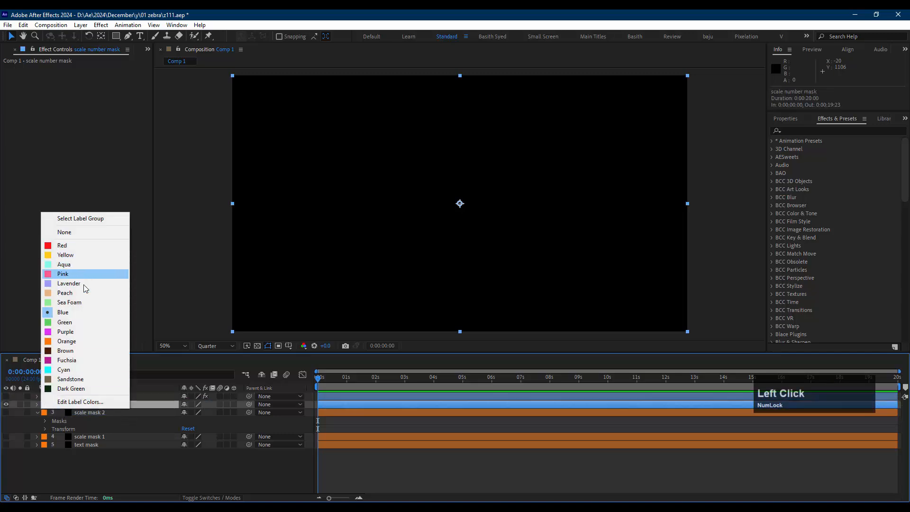
{"action": "left_click", "coordinate": [78, 344]}
{"action": "left_click", "coordinate": [90, 456]}
{"action": "left_click", "coordinate": [109, 405]}
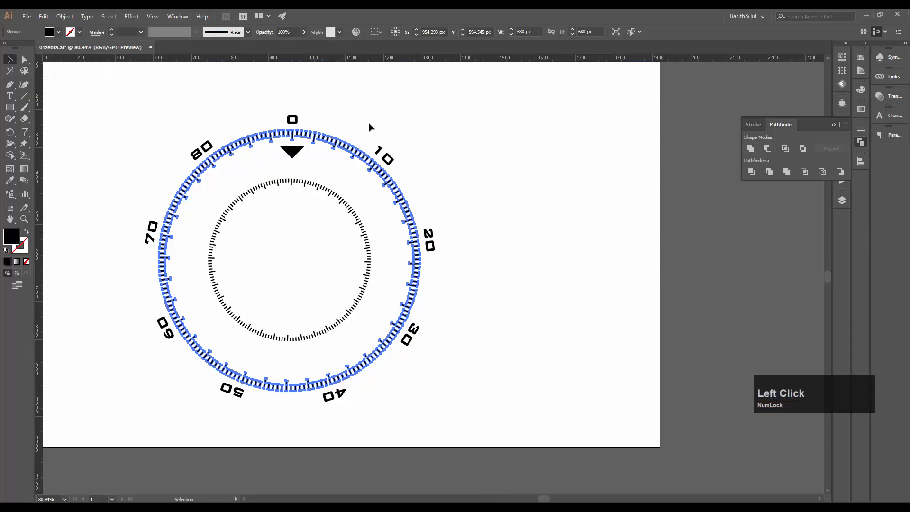
Copy the dial's number group with the triangle from Illustrator and paste it as masks onto the scale number mask layer in After Effects
{"action": "left_click", "coordinate": [369, 127]}
{"action": "left_click", "coordinate": [292, 120]}
{"action": "key", "text": "ctrl+c"}
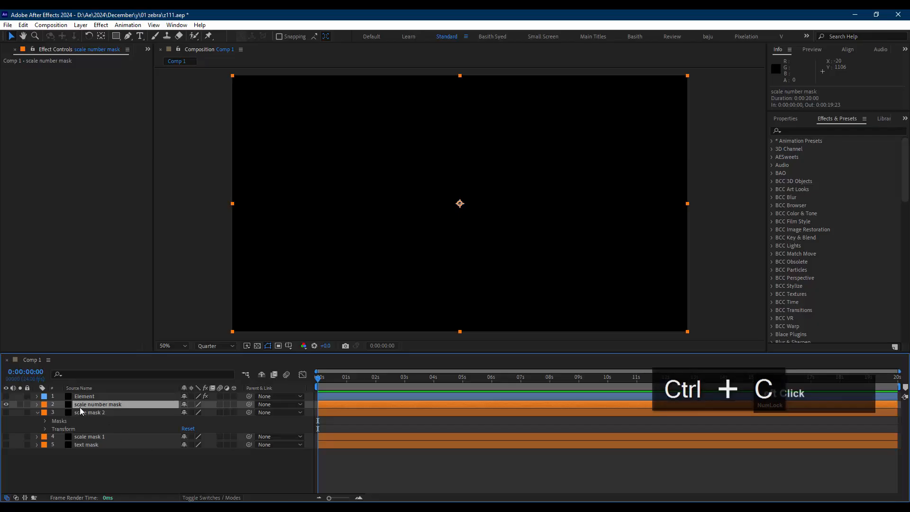
{"action": "key", "text": "ctrl+v"}
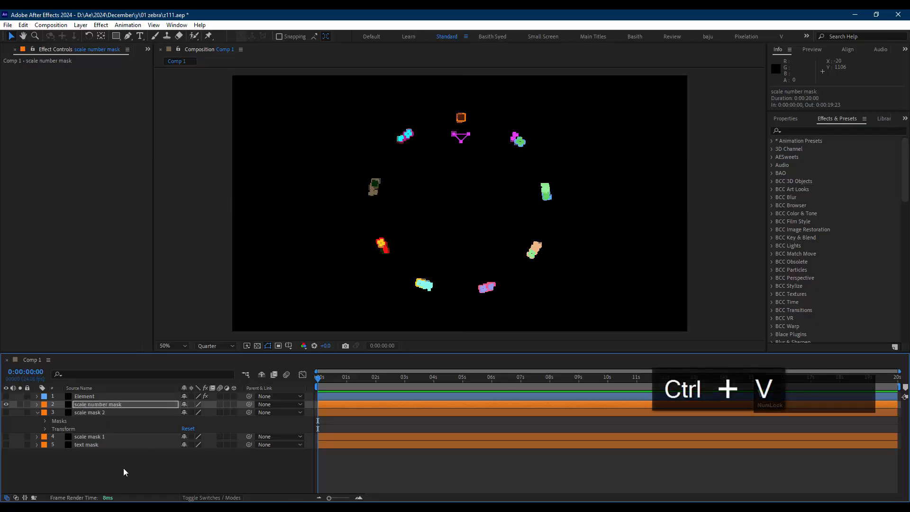
Turn on the transparency grid behind the pasted number masks
{"action": "scroll", "coordinate": [464, 107], "scroll_direction": "up", "scroll_amount": 1}
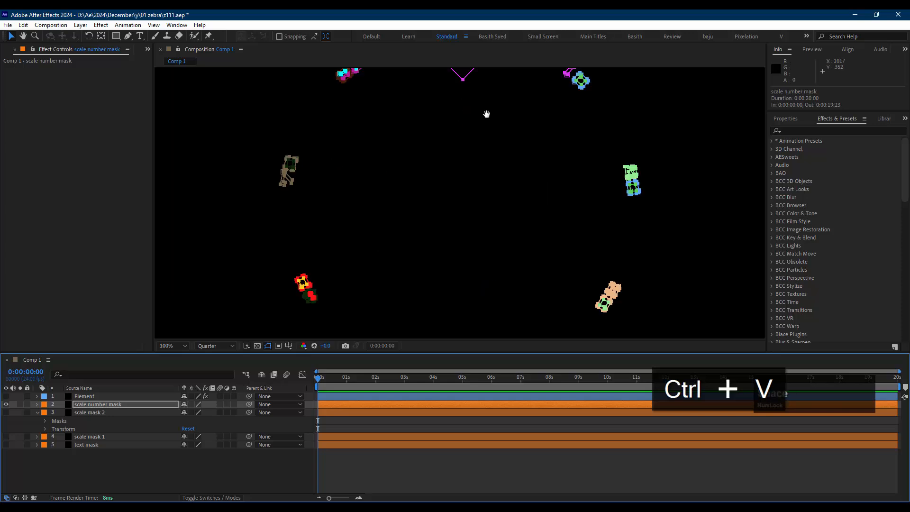
{"action": "left_click_drag", "start_coordinate": [486, 114], "coordinate": [500, 213]}
{"action": "scroll", "coordinate": [487, 122], "scroll_direction": "up", "scroll_amount": 2}
{"action": "scroll", "coordinate": [490, 135], "scroll_direction": "down", "scroll_amount": 1}
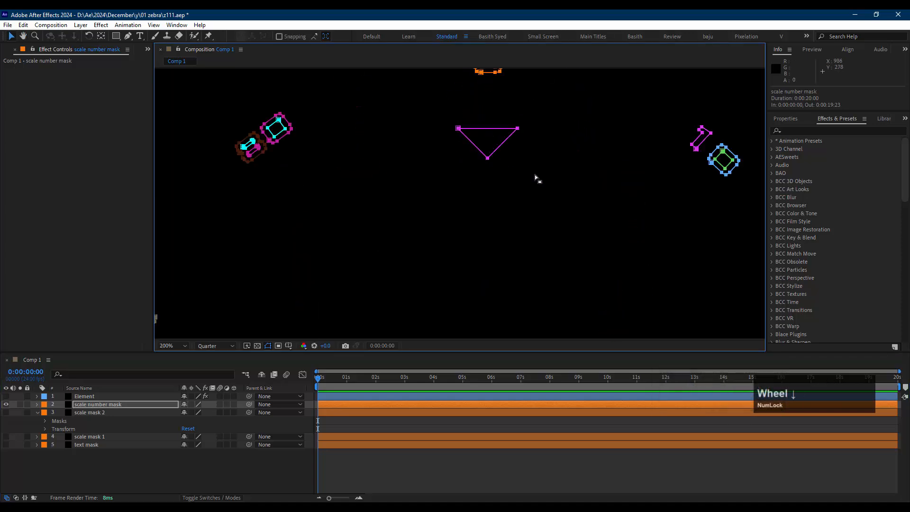
{"action": "left_click_drag", "start_coordinate": [570, 152], "coordinate": [504, 42]}
{"action": "scroll", "coordinate": [567, 193], "scroll_direction": "down", "scroll_amount": 1}
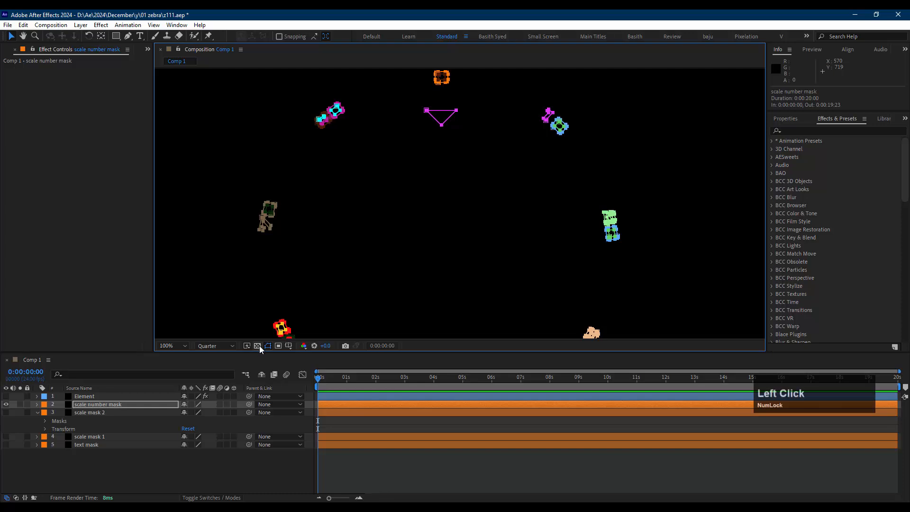
{"action": "left_click", "coordinate": [258, 345]}
Examine the pasted numbers around the dial for inner shapes that are filled instead of cut out
{"action": "left_click_drag", "start_coordinate": [404, 185], "coordinate": [411, 95]}
{"action": "left_click_drag", "start_coordinate": [415, 227], "coordinate": [408, 148]}
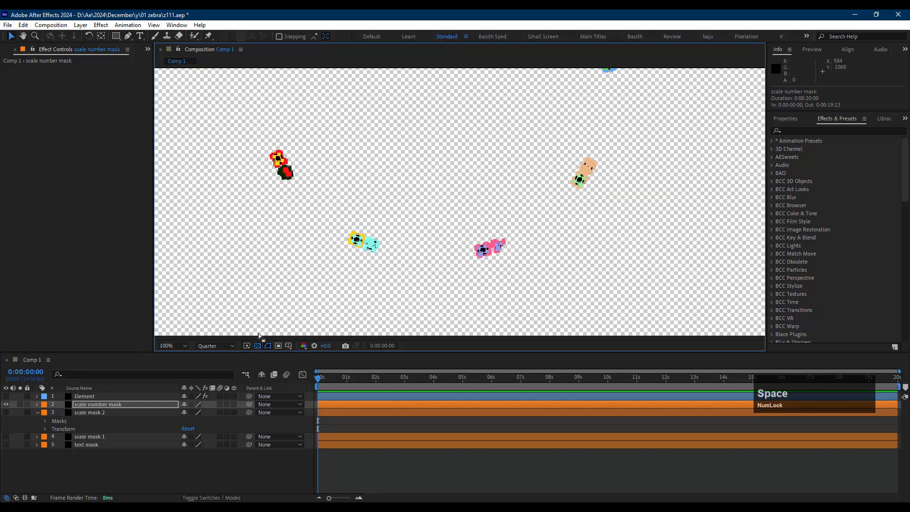
{"action": "left_click_drag", "start_coordinate": [410, 233], "coordinate": [346, 235]}
{"action": "scroll", "coordinate": [457, 202], "scroll_direction": "up", "scroll_amount": 1}
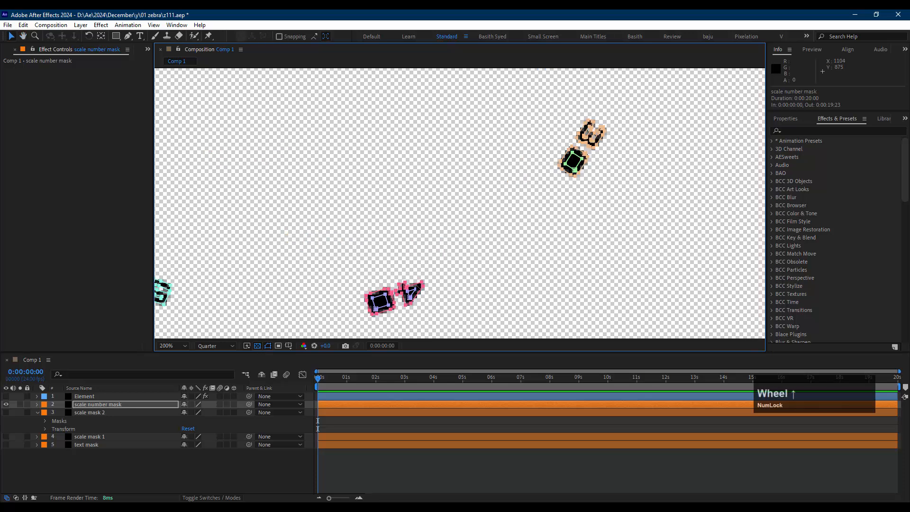
{"action": "left_click_drag", "start_coordinate": [403, 289], "coordinate": [474, 227]}
{"action": "left_click_drag", "start_coordinate": [214, 255], "coordinate": [361, 280]}
{"action": "left_click_drag", "start_coordinate": [306, 199], "coordinate": [311, 202]}
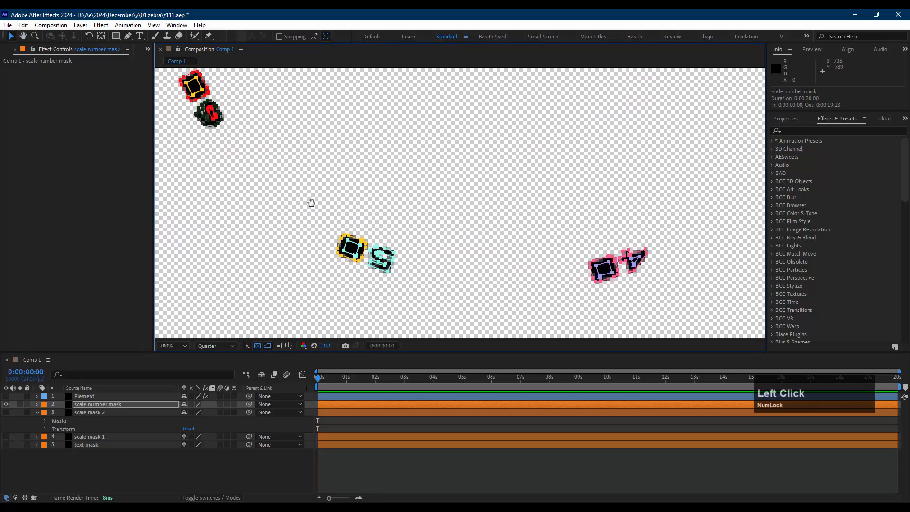
{"action": "left_click_drag", "start_coordinate": [199, 97], "coordinate": [331, 226]}
{"action": "left_click_drag", "start_coordinate": [354, 141], "coordinate": [386, 248]}
{"action": "left_click_drag", "start_coordinate": [418, 71], "coordinate": [447, 225]}
{"action": "left_click_drag", "start_coordinate": [504, 198], "coordinate": [434, 304]}
{"action": "left_click_drag", "start_coordinate": [585, 79], "coordinate": [487, 174]}
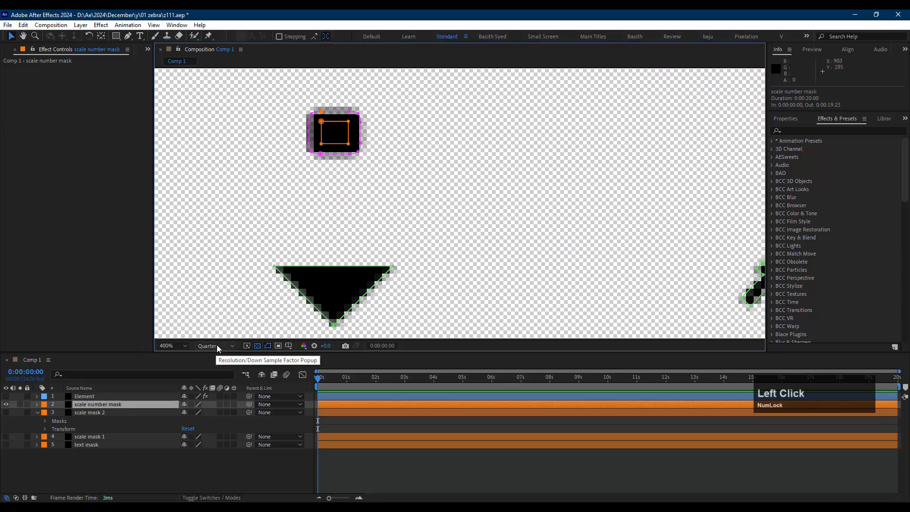
Set the preview resolution to Half and change Mask 17, inside the 0 above the triangle, to Subtract
{"action": "left_click", "coordinate": [217, 346]}
{"action": "left_click", "coordinate": [217, 379]}
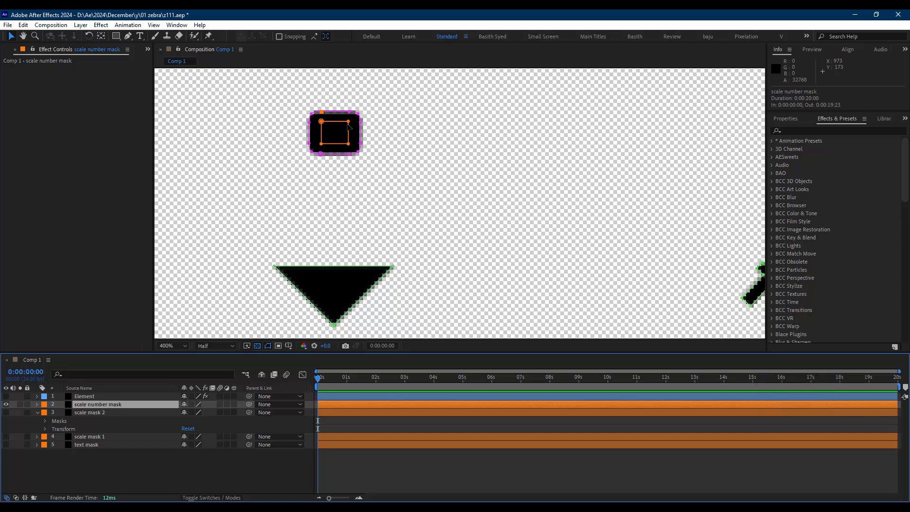
{"action": "left_click", "coordinate": [348, 125]}
{"action": "left_click", "coordinate": [37, 404]}
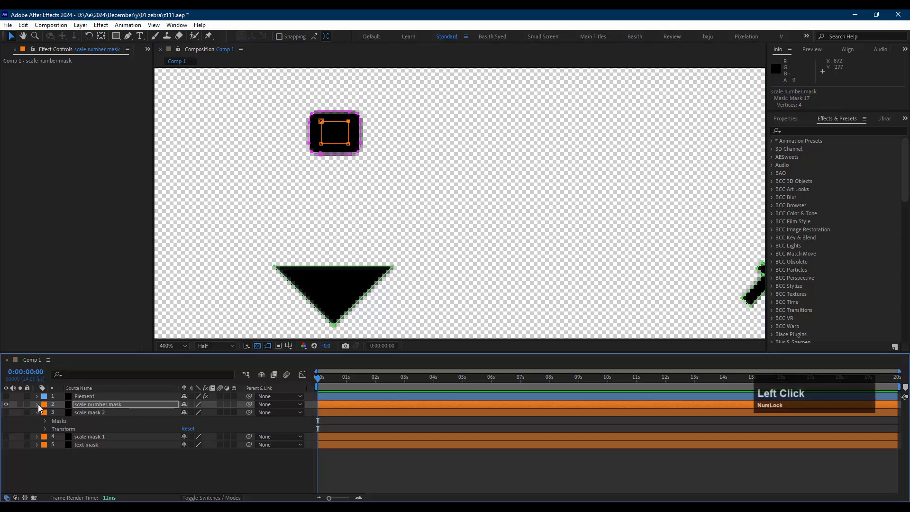
{"action": "left_click", "coordinate": [44, 414]}
{"action": "scroll", "coordinate": [98, 431], "scroll_direction": "down", "scroll_amount": 5}
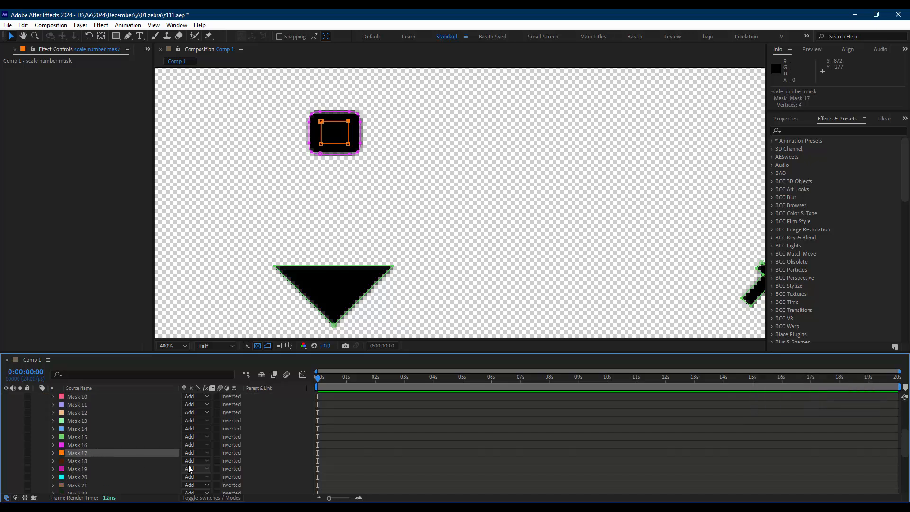
{"action": "left_click", "coordinate": [195, 452]}
{"action": "left_click", "coordinate": [194, 401]}
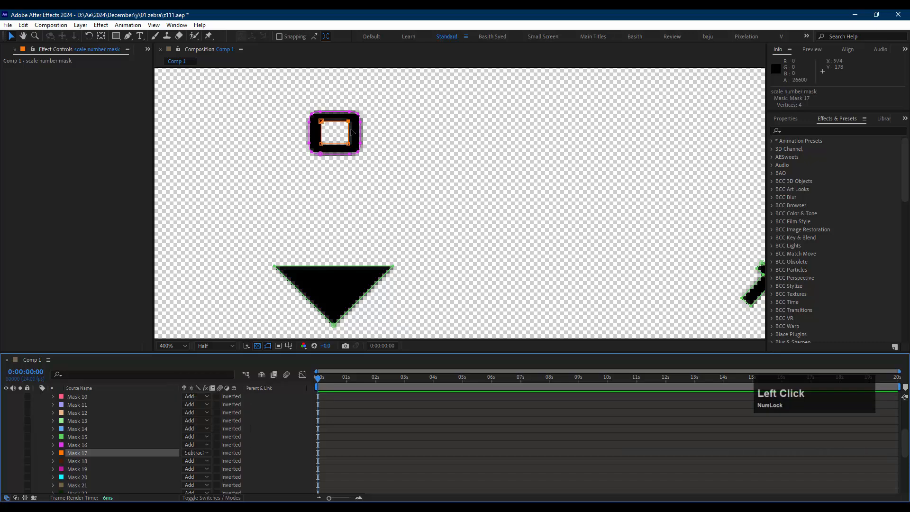
Set the mask inside the zero of the number 10, Mask 30, to Subtract
{"action": "scroll", "coordinate": [401, 180], "scroll_direction": "down", "scroll_amount": 1}
{"action": "key", "text": "space"}
{"action": "left_click_drag", "start_coordinate": [610, 256], "coordinate": [423, 203]}
{"action": "scroll", "coordinate": [488, 156], "scroll_direction": "up", "scroll_amount": 1}
{"action": "key", "text": "space"}
{"action": "left_click", "coordinate": [377, 182]}
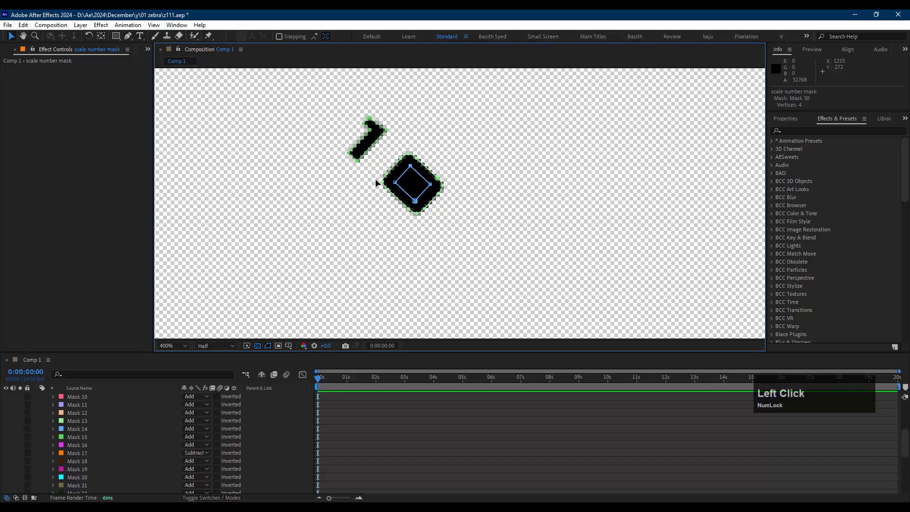
{"action": "scroll", "coordinate": [105, 428], "scroll_direction": "down", "scroll_amount": 4}
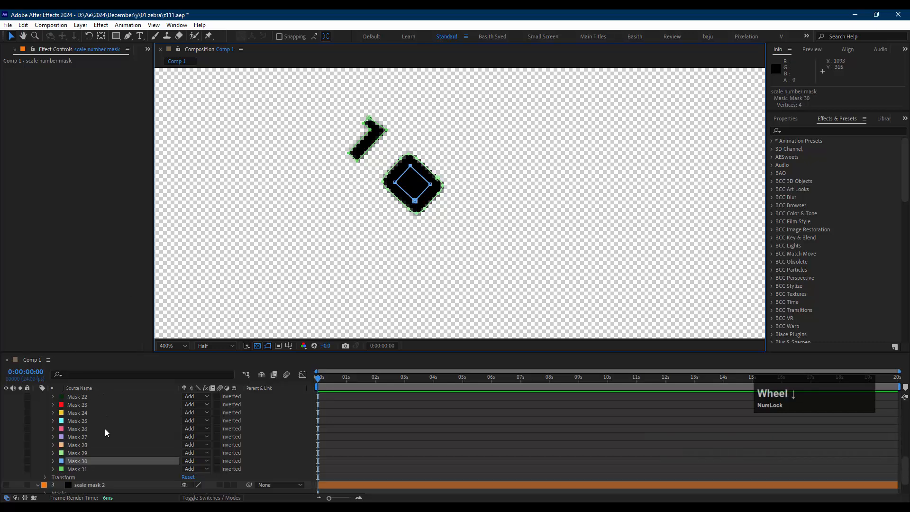
{"action": "left_click", "coordinate": [195, 460]}
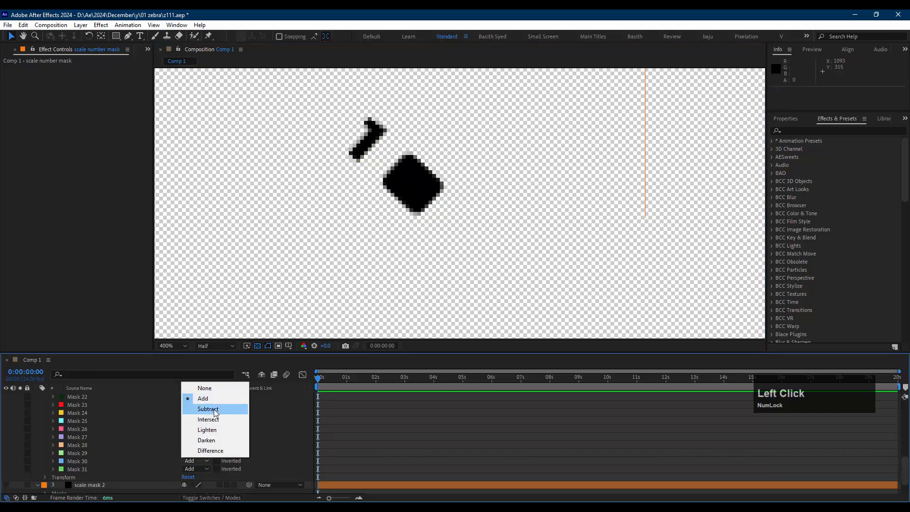
{"action": "left_click", "coordinate": [213, 414]}
Set the mask inside the zero of the number 20, Mask 14, to Subtract
{"action": "scroll", "coordinate": [498, 248], "scroll_direction": "down", "scroll_amount": 1}
{"action": "scroll", "coordinate": [497, 248], "scroll_direction": "down", "scroll_amount": 1}
{"action": "key", "text": "space"}
{"action": "left_click_drag", "start_coordinate": [515, 278], "coordinate": [454, 172]}
{"action": "scroll", "coordinate": [440, 176], "scroll_direction": "up", "scroll_amount": 2}
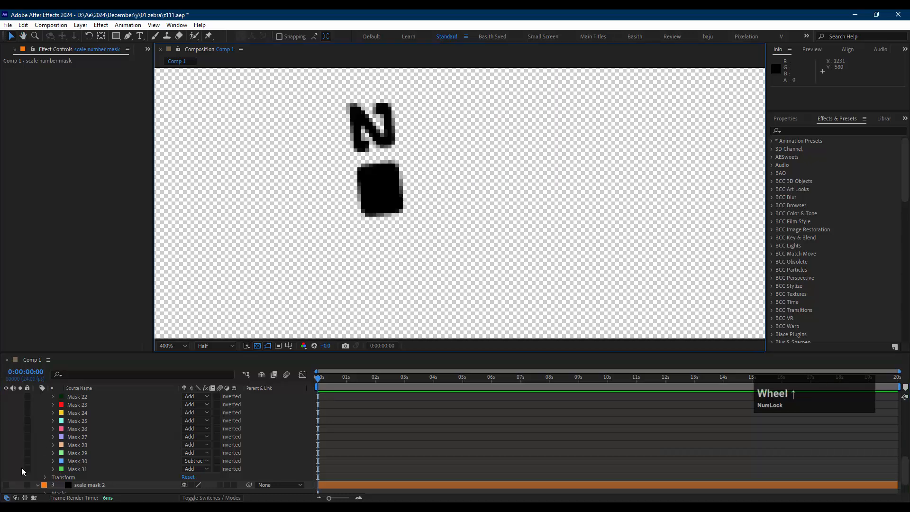
{"action": "scroll", "coordinate": [81, 449], "scroll_direction": "up", "scroll_amount": 4}
{"action": "scroll", "coordinate": [81, 448], "scroll_direction": "up", "scroll_amount": 3}
{"action": "left_click", "coordinate": [94, 404]}
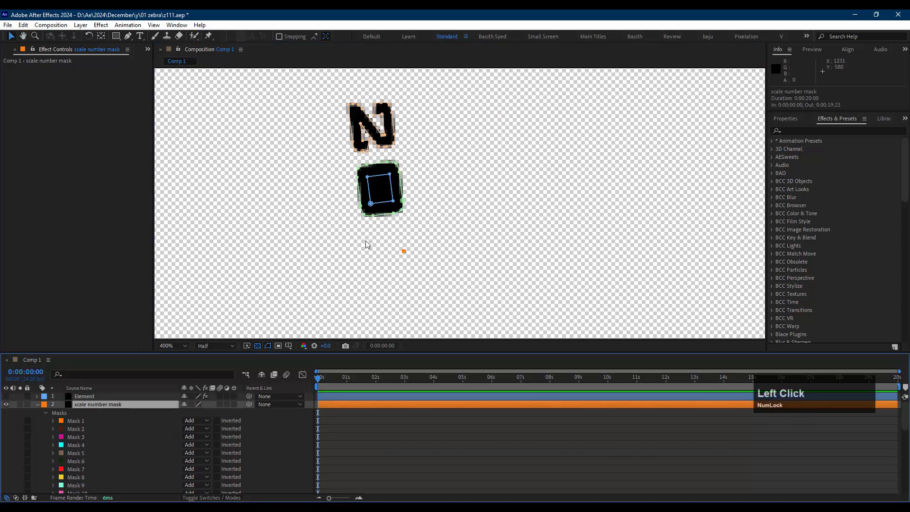
{"action": "left_click", "coordinate": [388, 179]}
{"action": "scroll", "coordinate": [109, 460], "scroll_direction": "down", "scroll_amount": 4}
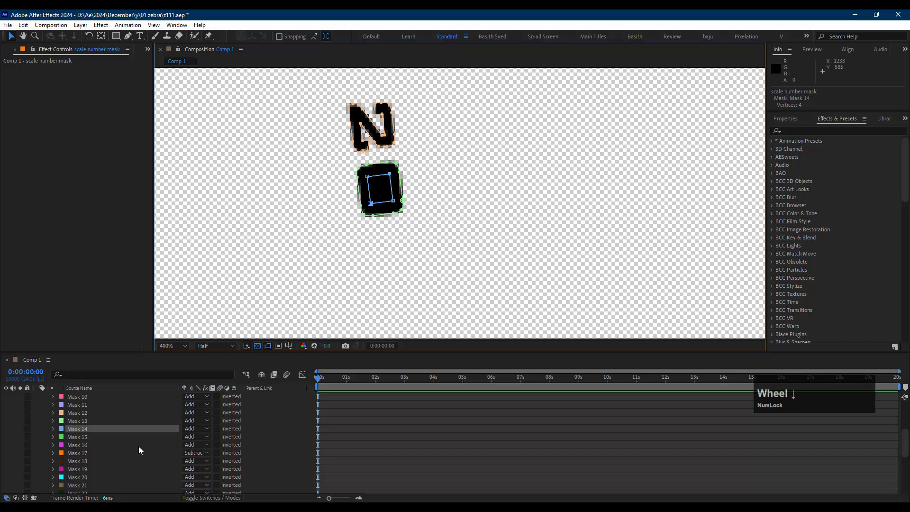
{"action": "left_click", "coordinate": [196, 428]}
{"action": "left_click", "coordinate": [220, 379]}
Set the mask inside the zero of the number 30, Mask 12, to Subtract
{"action": "scroll", "coordinate": [445, 282], "scroll_direction": "down", "scroll_amount": 4}
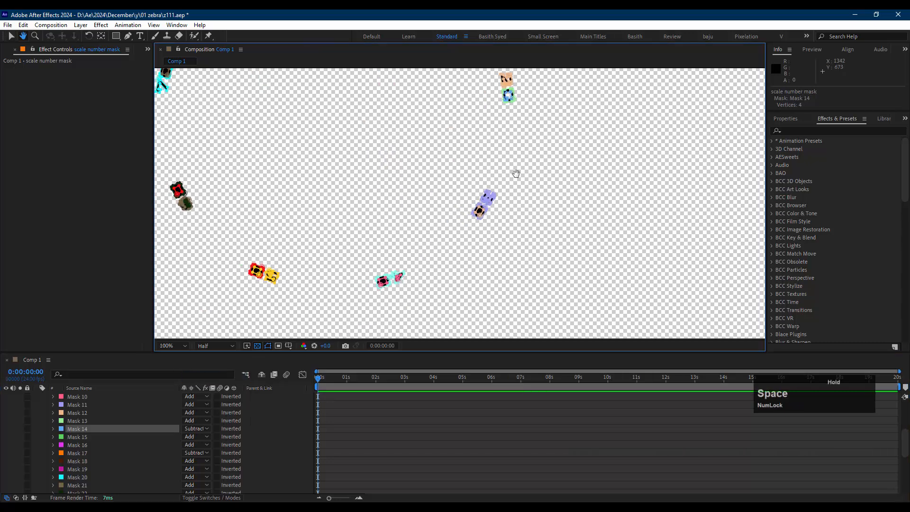
{"action": "scroll", "coordinate": [516, 174], "scroll_direction": "up", "scroll_amount": 2}
{"action": "left_click", "coordinate": [542, 250]}
{"action": "left_click", "coordinate": [201, 412]}
{"action": "left_click", "coordinate": [213, 443]}
Set both inner masks of the number 40, Mask 10 in the zero and Mask 26 in the four, to Subtract
{"action": "scroll", "coordinate": [456, 246], "scroll_direction": "down", "scroll_amount": 2}
{"action": "left_click_drag", "start_coordinate": [457, 246], "coordinate": [565, 184]}
{"action": "scroll", "coordinate": [565, 185], "scroll_direction": "up", "scroll_amount": 2}
{"action": "left_click", "coordinate": [604, 273]}
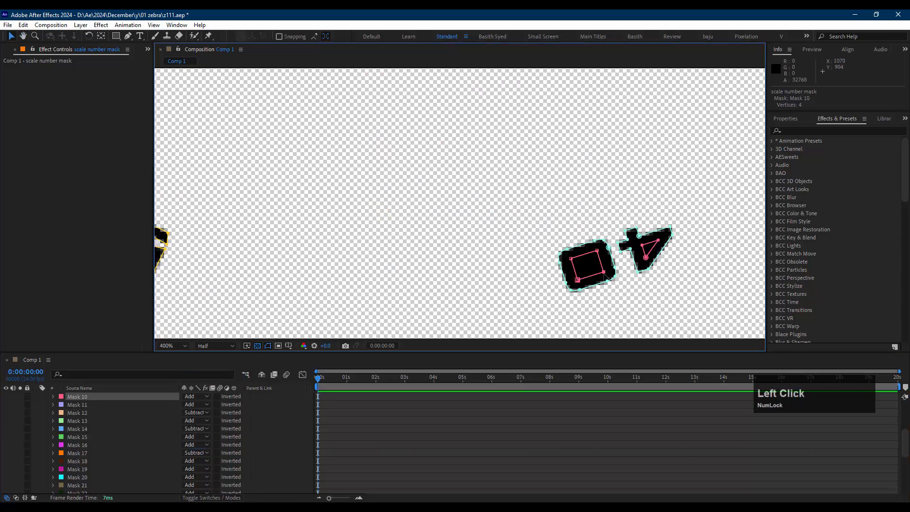
{"action": "left_click", "coordinate": [196, 396]}
{"action": "left_click", "coordinate": [212, 427]}
{"action": "scroll", "coordinate": [199, 440], "scroll_direction": "down", "scroll_amount": 2}
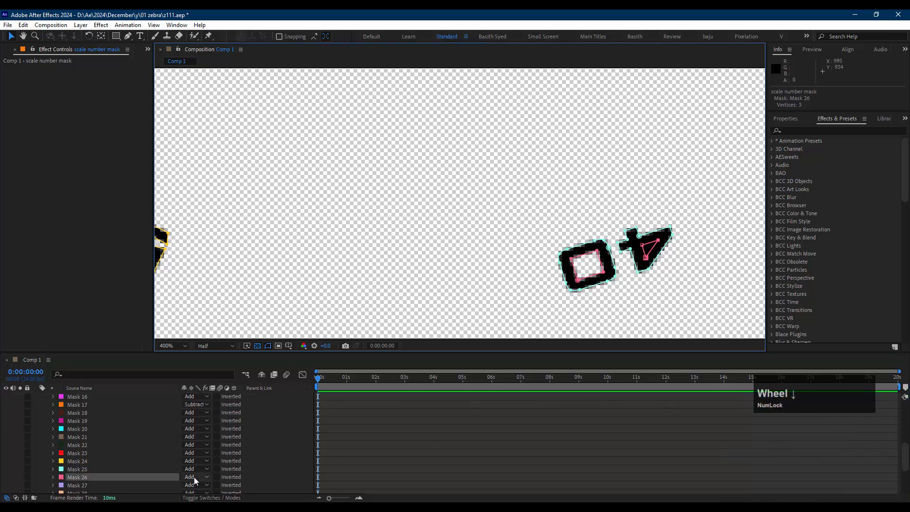
{"action": "left_click", "coordinate": [195, 478]}
{"action": "left_click", "coordinate": [210, 426]}
Set the mask inside the zero of the number 50, Mask 8, to Subtract
{"action": "scroll", "coordinate": [483, 251], "scroll_direction": "down", "scroll_amount": 1}
{"action": "left_click_drag", "start_coordinate": [483, 251], "coordinate": [634, 258]}
{"action": "scroll", "coordinate": [521, 251], "scroll_direction": "up", "scroll_amount": 1}
{"action": "left_click", "coordinate": [395, 243]}
{"action": "scroll", "coordinate": [146, 460], "scroll_direction": "down", "scroll_amount": 1}
{"action": "scroll", "coordinate": [156, 467], "scroll_direction": "up", "scroll_amount": 4}
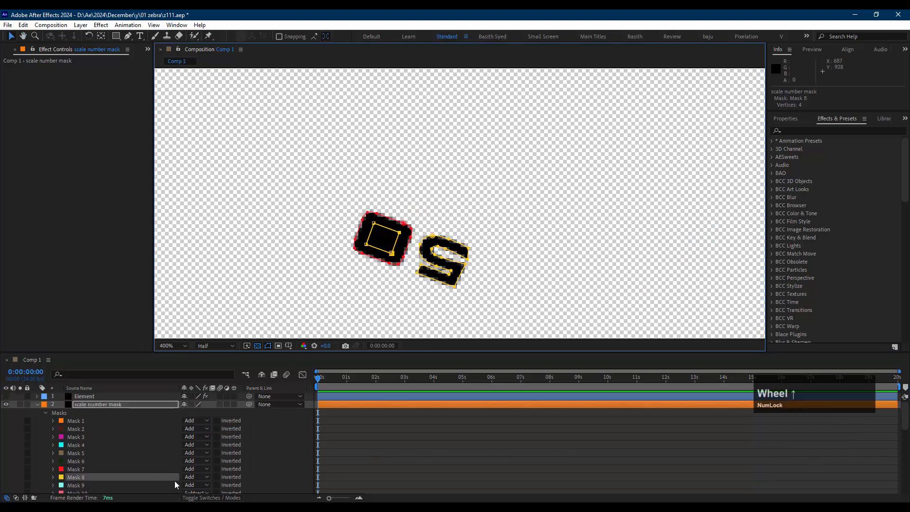
{"action": "left_click", "coordinate": [196, 476]}
{"action": "left_click", "coordinate": [208, 424]}
Set the mask inside the zero of the number 60, Mask 23, to Subtract
{"action": "scroll", "coordinate": [284, 142], "scroll_direction": "down", "scroll_amount": 1}
{"action": "left_click_drag", "start_coordinate": [286, 99], "coordinate": [351, 211]}
{"action": "scroll", "coordinate": [351, 211], "scroll_direction": "up", "scroll_amount": 1}
{"action": "left_click", "coordinate": [215, 159]}
{"action": "scroll", "coordinate": [206, 455], "scroll_direction": "down", "scroll_amount": 5}
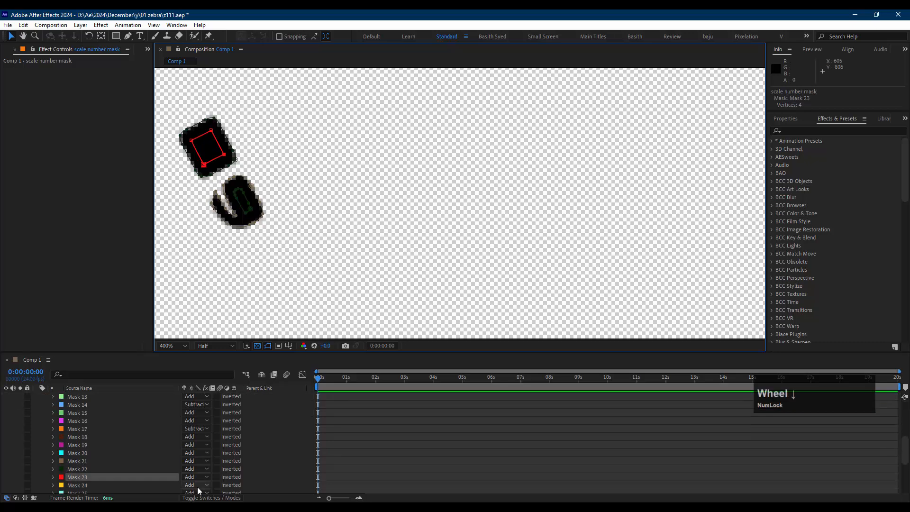
{"action": "left_click", "coordinate": [196, 477]}
{"action": "left_click", "coordinate": [224, 425]}
Set the mask inside the six of the number 60, Mask 6, to Subtract
{"action": "left_click_drag", "start_coordinate": [258, 111], "coordinate": [400, 71]}
{"action": "scroll", "coordinate": [465, 225], "scroll_direction": "down", "scroll_amount": 3}
{"action": "scroll", "coordinate": [256, 189], "scroll_direction": "up", "scroll_amount": 2}
{"action": "scroll", "coordinate": [348, 211], "scroll_direction": "up", "scroll_amount": 1}
{"action": "left_click", "coordinate": [248, 247]}
{"action": "scroll", "coordinate": [160, 450], "scroll_direction": "down", "scroll_amount": 1}
{"action": "scroll", "coordinate": [161, 448], "scroll_direction": "up", "scroll_amount": 5}
{"action": "left_click", "coordinate": [196, 434]}
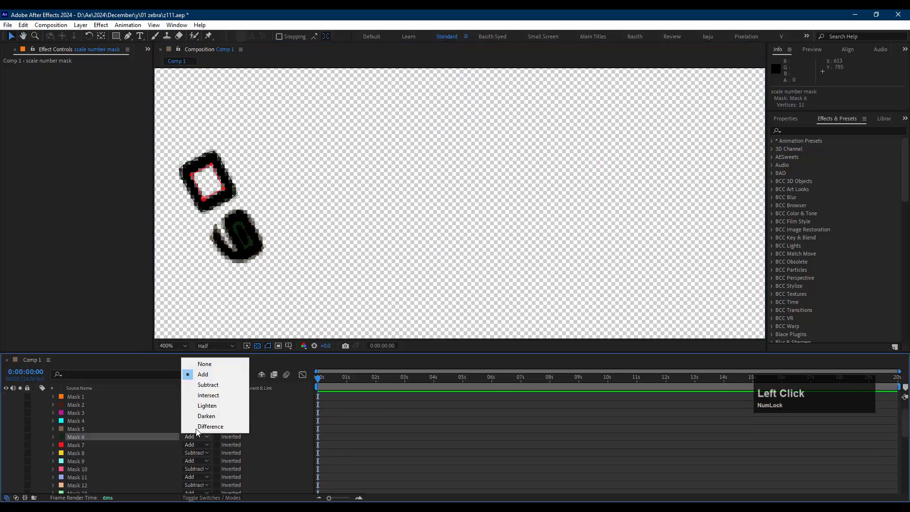
{"action": "left_click", "coordinate": [208, 385]}
Set the mask inside the zero of the number 70, Mask 21, to Subtract
{"action": "scroll", "coordinate": [416, 141], "scroll_direction": "down", "scroll_amount": 3}
{"action": "left_click_drag", "start_coordinate": [419, 138], "coordinate": [400, 209]}
{"action": "scroll", "coordinate": [400, 209], "scroll_direction": "up", "scroll_amount": 2}
{"action": "left_click", "coordinate": [229, 230]}
{"action": "scroll", "coordinate": [146, 420], "scroll_direction": "down", "scroll_amount": 4}
{"action": "left_click", "coordinate": [196, 460]}
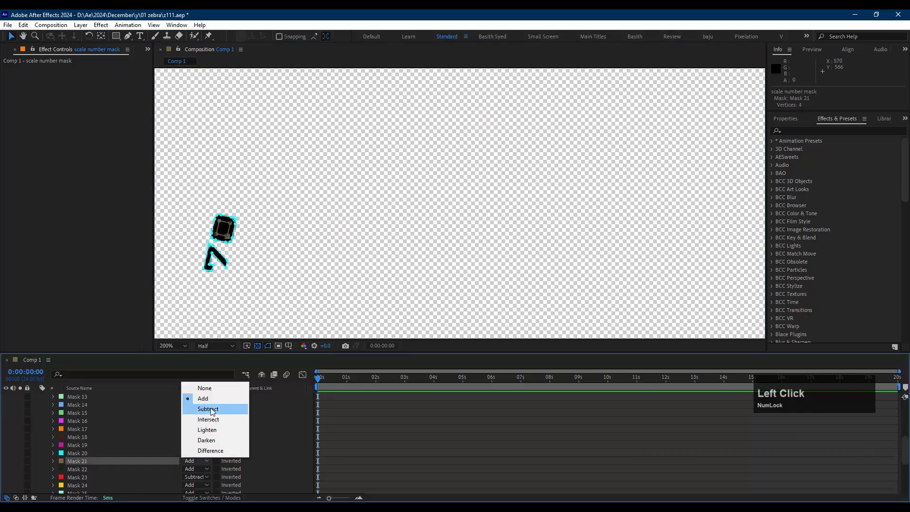
{"action": "left_click", "coordinate": [212, 409]}
Set the two masks inside the eight of the number 80, Mask 2 and Mask 3, to Subtract
{"action": "scroll", "coordinate": [402, 265], "scroll_direction": "down", "scroll_amount": 3}
{"action": "left_click_drag", "start_coordinate": [379, 249], "coordinate": [408, 236]}
{"action": "scroll", "coordinate": [408, 235], "scroll_direction": "up", "scroll_amount": 3}
{"action": "scroll", "coordinate": [398, 232], "scroll_direction": "down", "scroll_amount": 3}
{"action": "scroll", "coordinate": [357, 222], "scroll_direction": "up", "scroll_amount": 3}
{"action": "scroll", "coordinate": [358, 222], "scroll_direction": "down", "scroll_amount": 3}
{"action": "scroll", "coordinate": [398, 150], "scroll_direction": "up", "scroll_amount": 2}
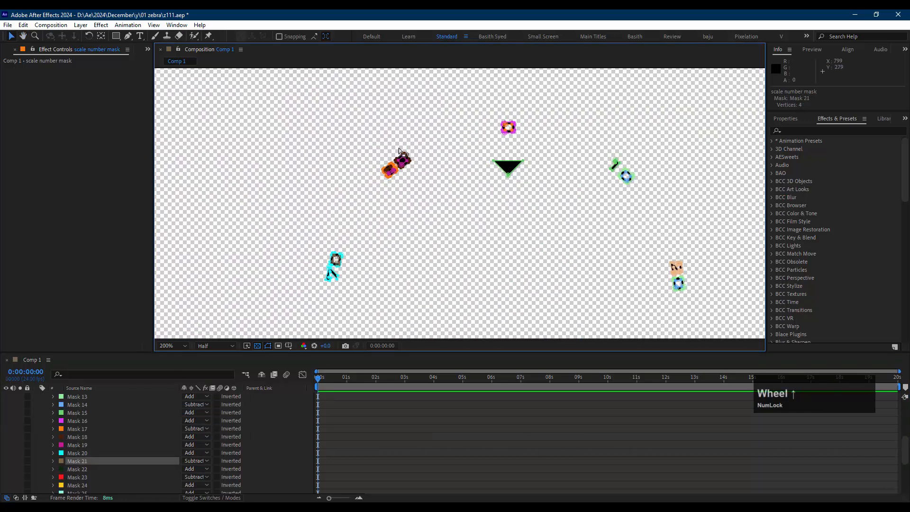
{"action": "scroll", "coordinate": [396, 190], "scroll_direction": "up", "scroll_amount": 1}
{"action": "left_click_drag", "start_coordinate": [395, 197], "coordinate": [268, 205]}
{"action": "scroll", "coordinate": [269, 204], "scroll_direction": "up", "scroll_amount": 1}
{"action": "left_click", "coordinate": [208, 130]}
{"action": "scroll", "coordinate": [130, 428], "scroll_direction": "up", "scroll_amount": 5}
{"action": "left_click", "coordinate": [194, 428]}
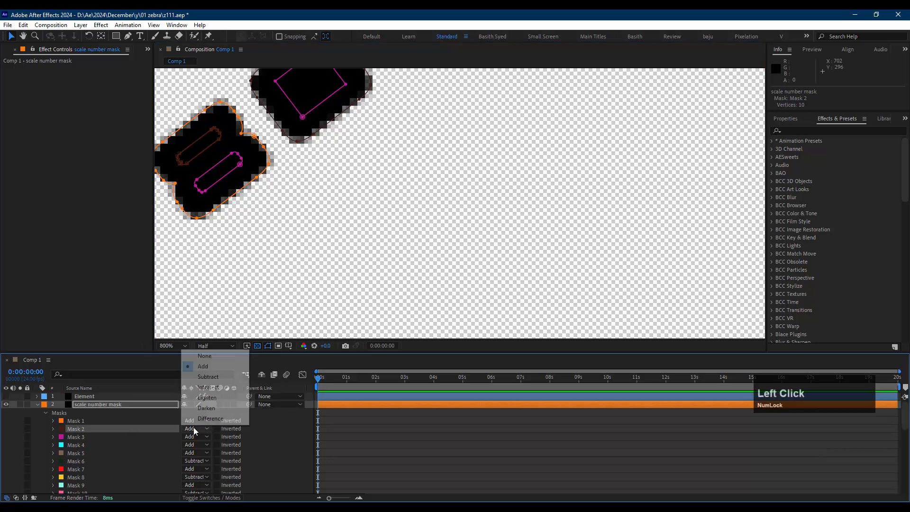
{"action": "left_click", "coordinate": [208, 376]}
{"action": "left_click", "coordinate": [196, 436]}
{"action": "left_click", "coordinate": [208, 385]}
{"action": "scroll", "coordinate": [300, 213], "scroll_direction": "up", "scroll_amount": 3}
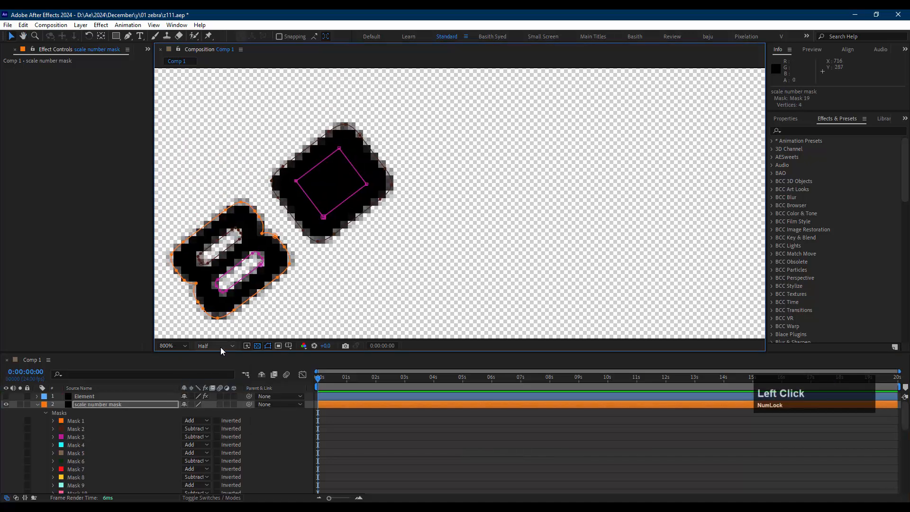
Set the mask inside the zero of the number 80, Mask 19, to Subtract
{"action": "left_click", "coordinate": [198, 443]}
{"action": "left_click", "coordinate": [209, 392]}
{"action": "scroll", "coordinate": [342, 246], "scroll_direction": "down", "scroll_amount": 3}
{"action": "left_click_drag", "start_coordinate": [509, 319], "coordinate": [387, 148]}
{"action": "left_click_drag", "start_coordinate": [390, 234], "coordinate": [387, 152]}
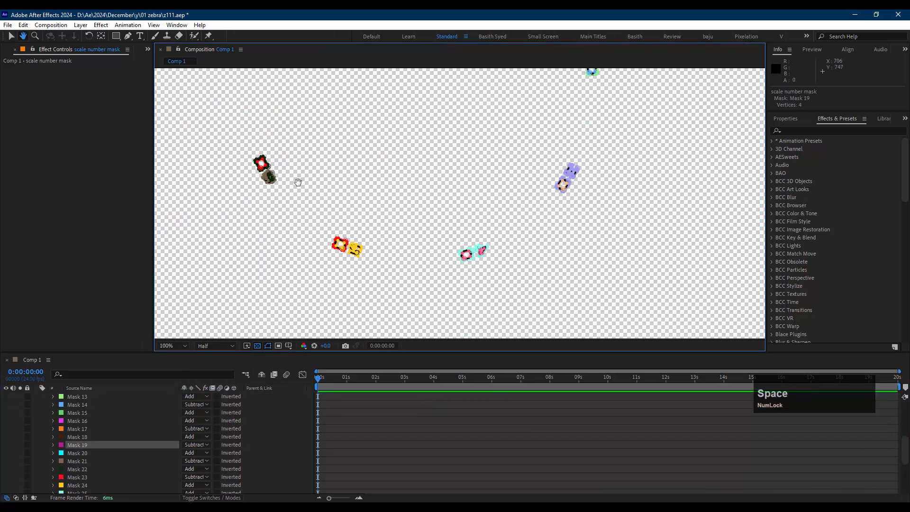
{"action": "left_click", "coordinate": [373, 404]}
{"action": "scroll", "coordinate": [440, 142], "scroll_direction": "down", "scroll_amount": 1}
{"action": "left_click_drag", "start_coordinate": [447, 70], "coordinate": [456, 120]}
{"action": "scroll", "coordinate": [63, 453], "scroll_direction": "up", "scroll_amount": 5}
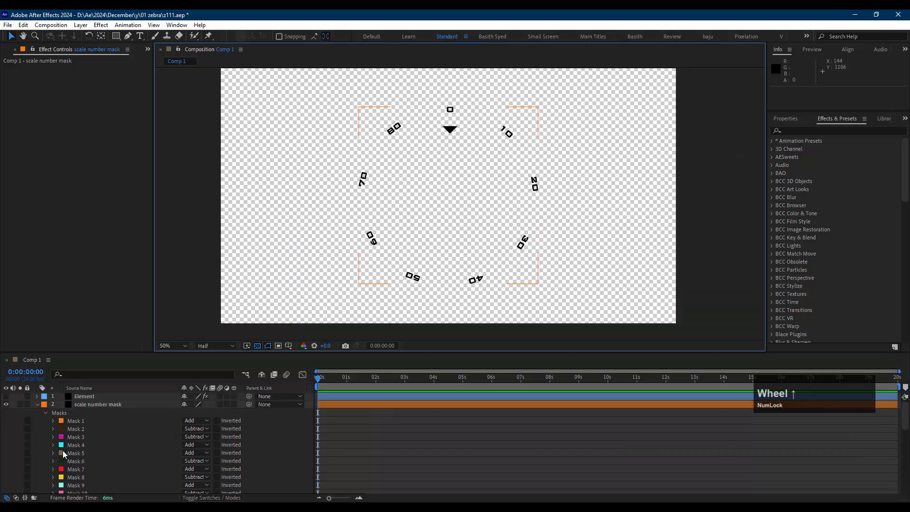
Assign the scale number mask layer as Path Layer 4 in the Element effect's custom text and masks
{"action": "left_click", "coordinate": [37, 404]}
{"action": "left_click", "coordinate": [124, 406]}
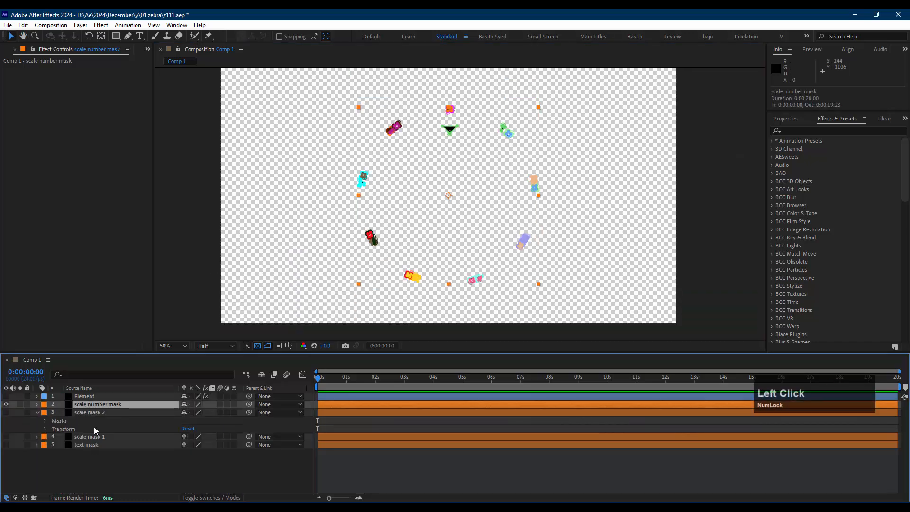
{"action": "left_click", "coordinate": [99, 397]}
{"action": "left_click", "coordinate": [12, 157]}
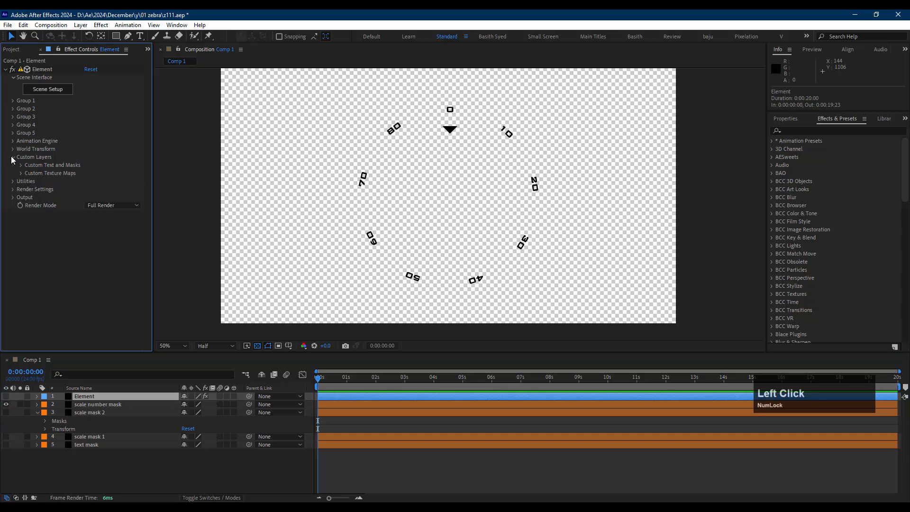
{"action": "left_click", "coordinate": [20, 165]}
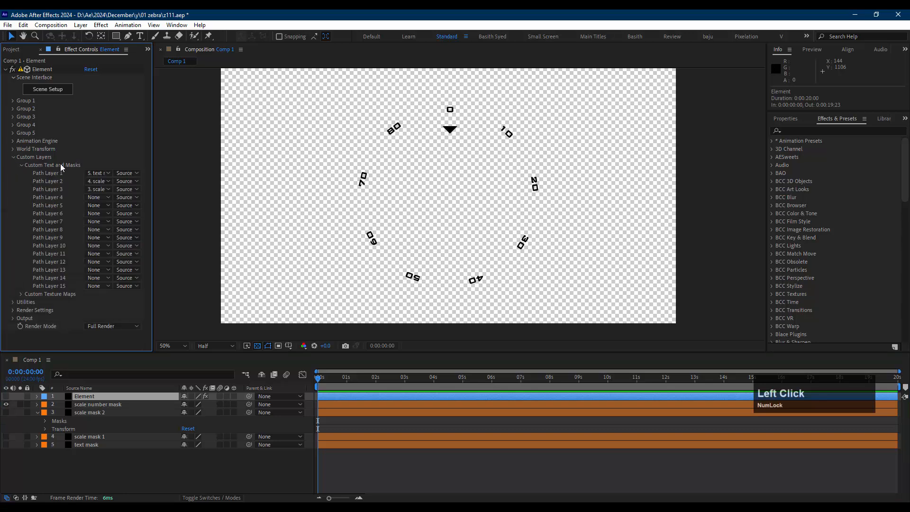
{"action": "left_click", "coordinate": [96, 198]}
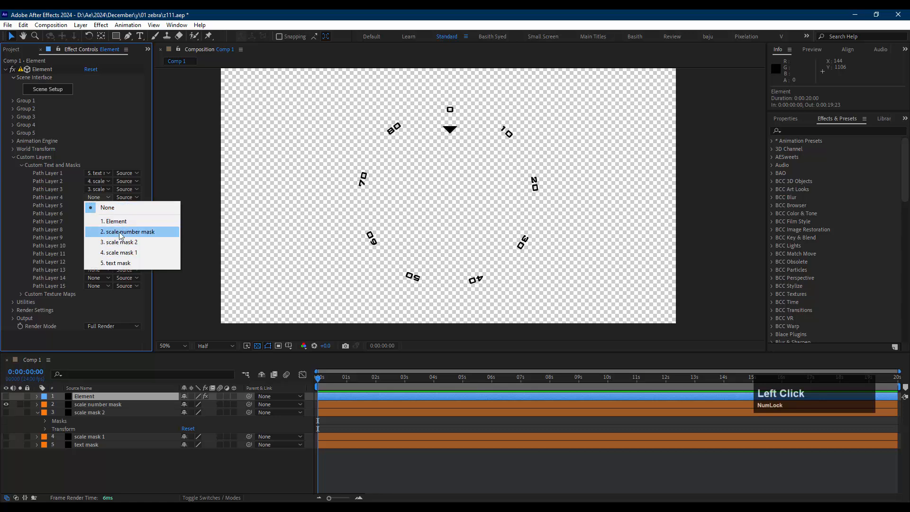
{"action": "left_click", "coordinate": [150, 232]}
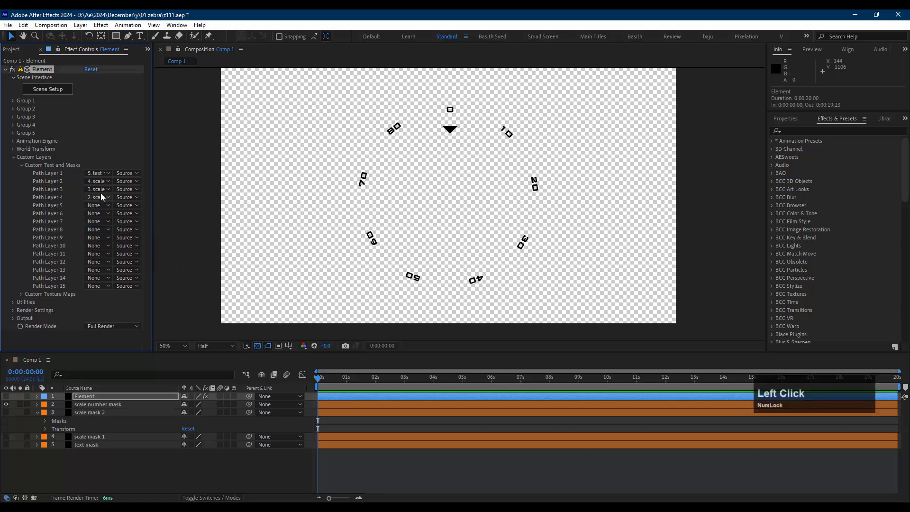
{"action": "left_click", "coordinate": [20, 164]}
{"action": "left_click", "coordinate": [13, 157]}
Save the project, and save an incremented version of it
{"action": "left_click", "coordinate": [8, 24]}
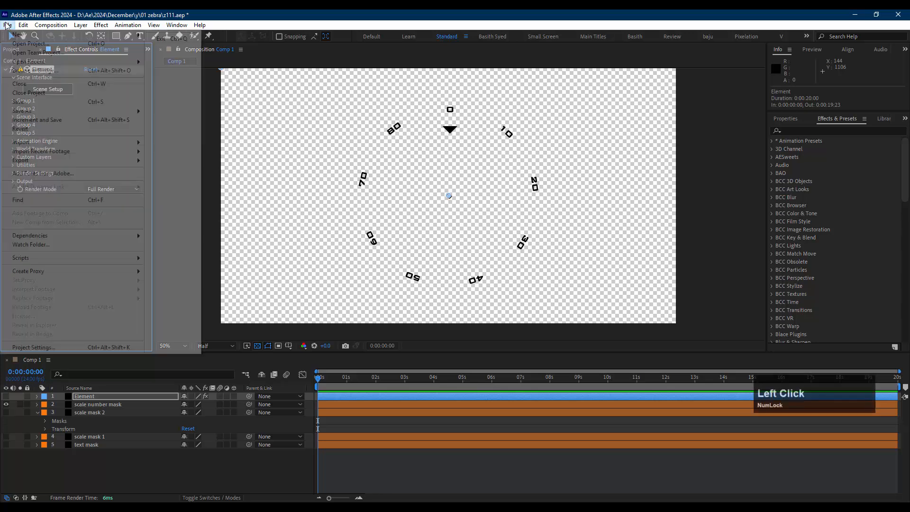
{"action": "left_click", "coordinate": [138, 102]}
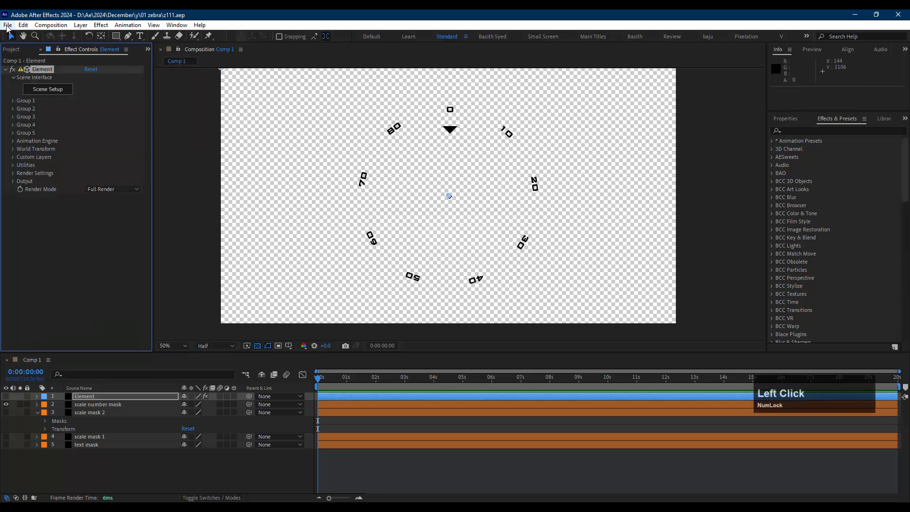
{"action": "left_click", "coordinate": [8, 24]}
{"action": "left_click", "coordinate": [46, 120]}
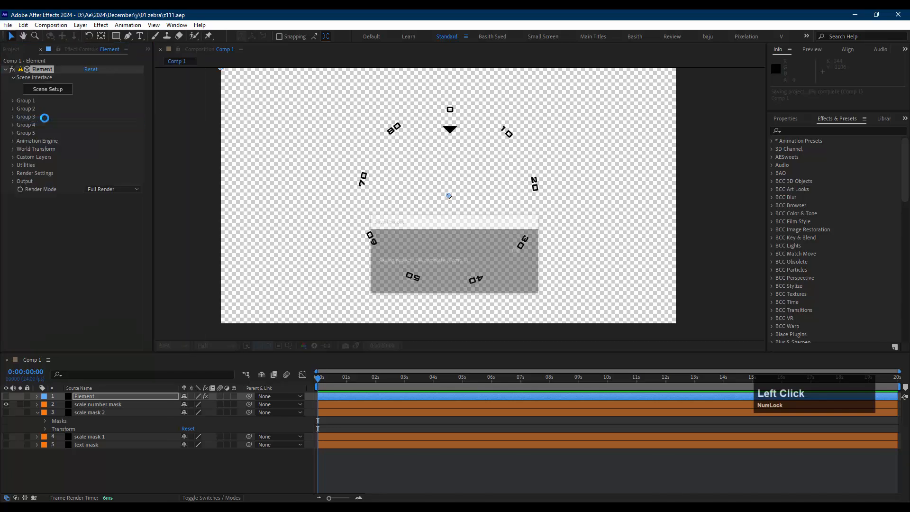
Open Element's Scene Setup and examine the two tick rings from several angles, toggling the scale 1 model's visibility
{"action": "left_click", "coordinate": [56, 89]}
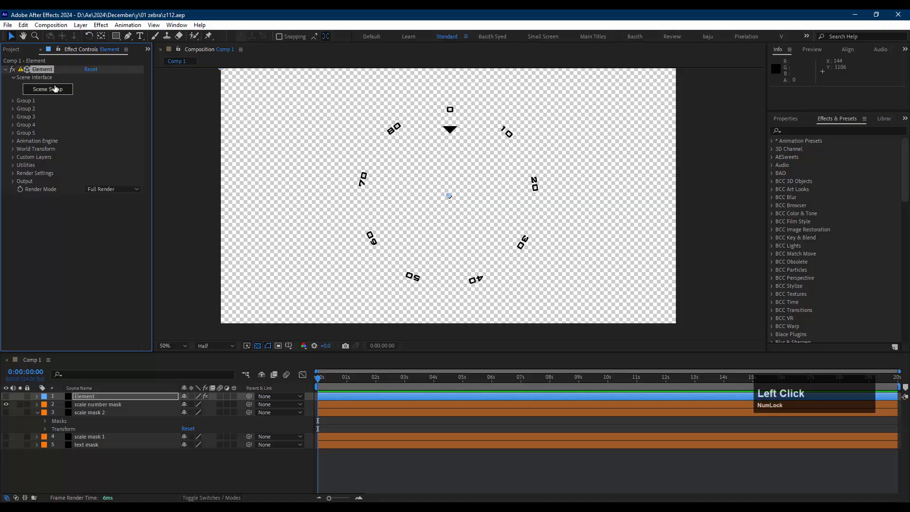
{"action": "scroll", "coordinate": [223, 186], "scroll_direction": "down", "scroll_amount": 3}
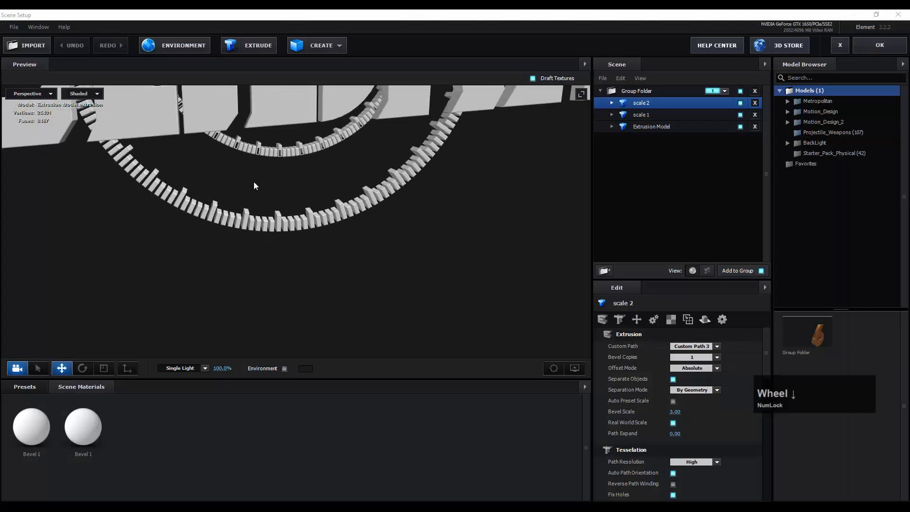
{"action": "left_click_drag", "start_coordinate": [264, 143], "coordinate": [324, 186]}
{"action": "scroll", "coordinate": [371, 238], "scroll_direction": "up", "scroll_amount": 3}
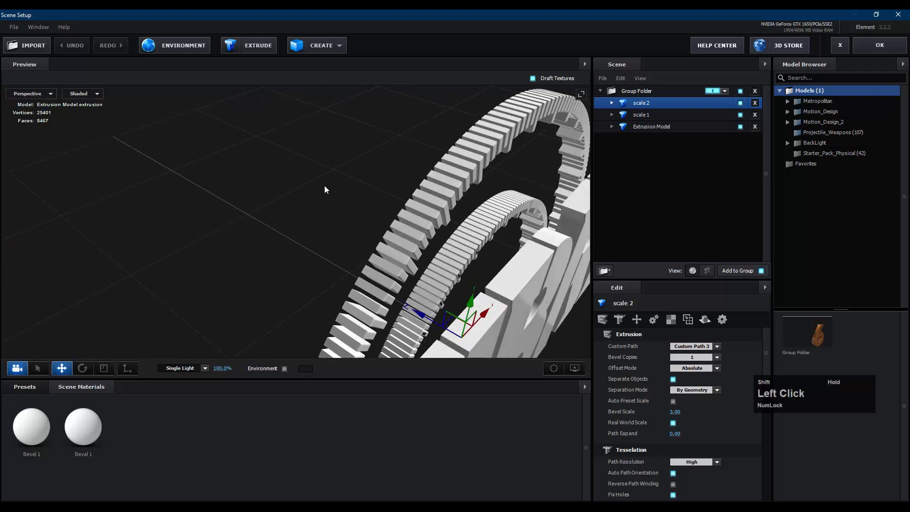
{"action": "left_click_drag", "start_coordinate": [412, 214], "coordinate": [317, 249]}
{"action": "scroll", "coordinate": [317, 249], "scroll_direction": "up", "scroll_amount": 1}
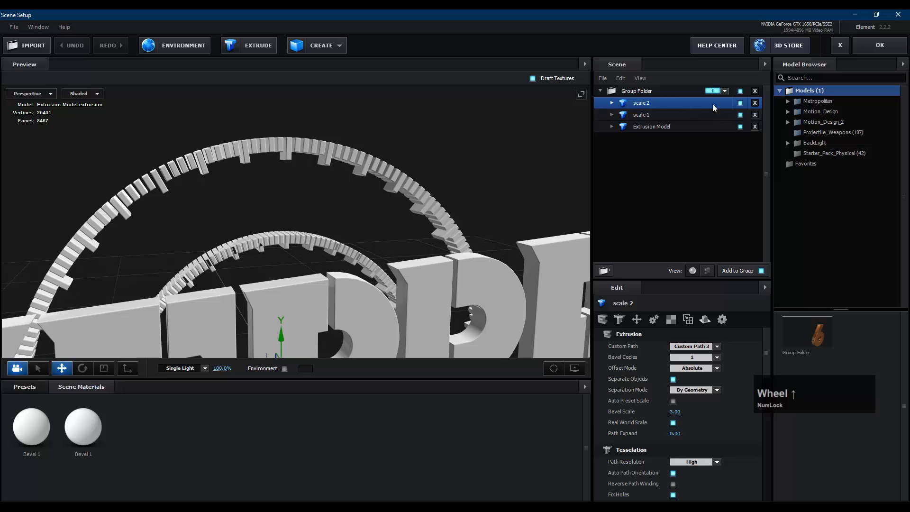
{"action": "left_click", "coordinate": [739, 115]}
{"action": "left_click", "coordinate": [739, 115]}
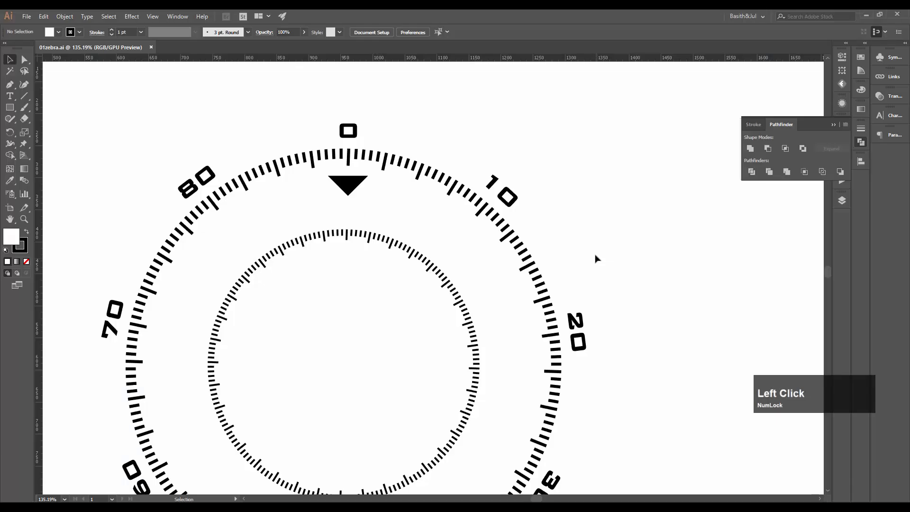
Switch to Illustrator and copy the inner tick ring group of the dial in 01zebra.ai
{"action": "left_click_drag", "start_coordinate": [526, 385], "coordinate": [550, 318]}
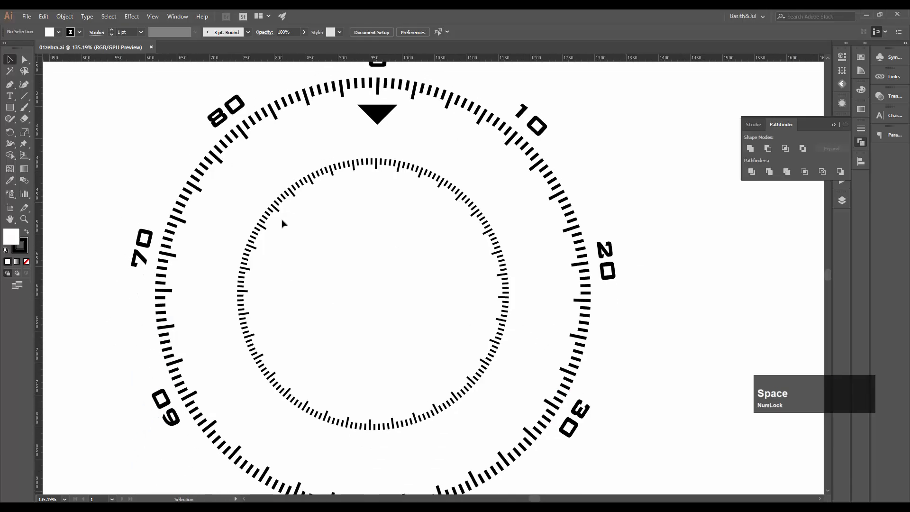
{"action": "left_click", "coordinate": [301, 176]}
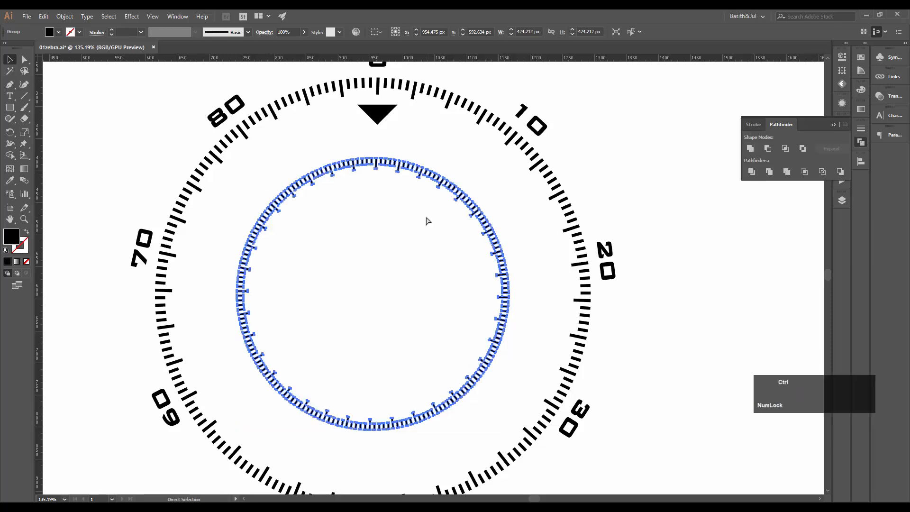
{"action": "key", "text": "ctrl+c"}
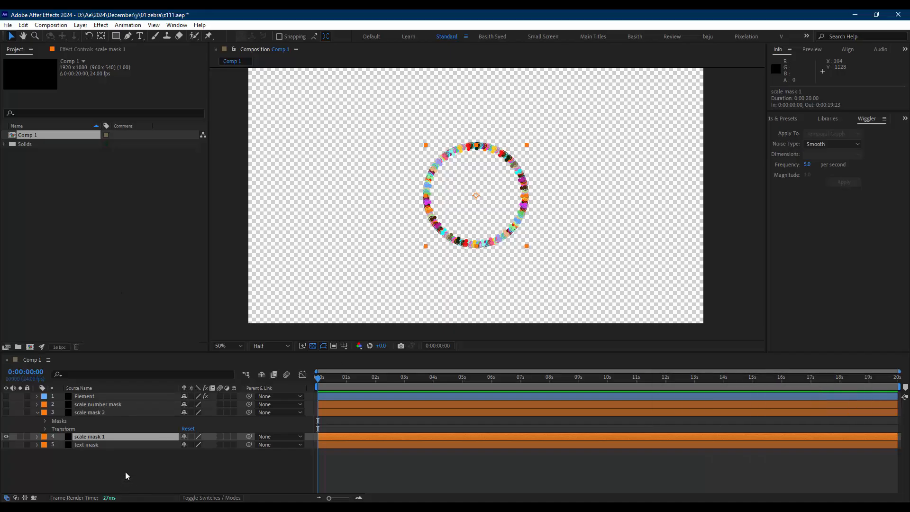
Switch to After Effects and replace the masks on the scale mask 1 layer with the copied inner ring paths
{"action": "left_click", "coordinate": [105, 434]}
{"action": "left_click", "coordinate": [105, 436]}
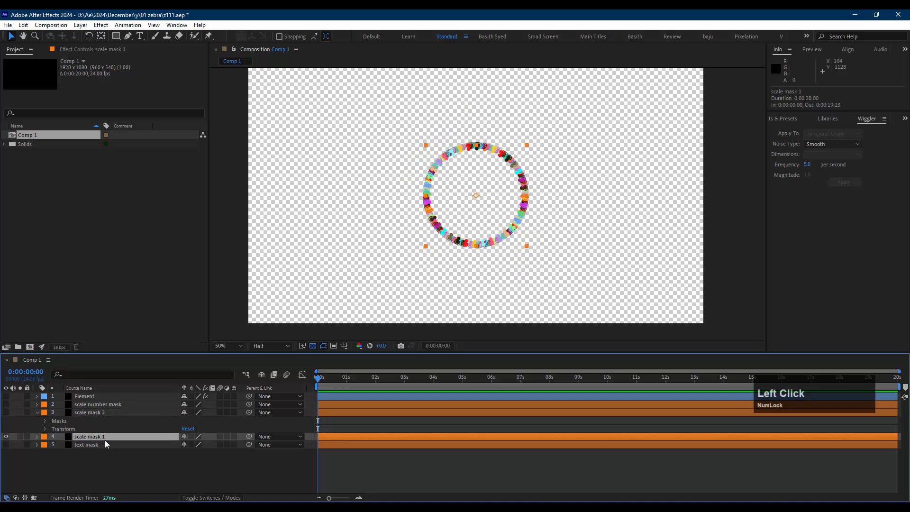
{"action": "scroll", "coordinate": [487, 204], "scroll_direction": "up", "scroll_amount": 2}
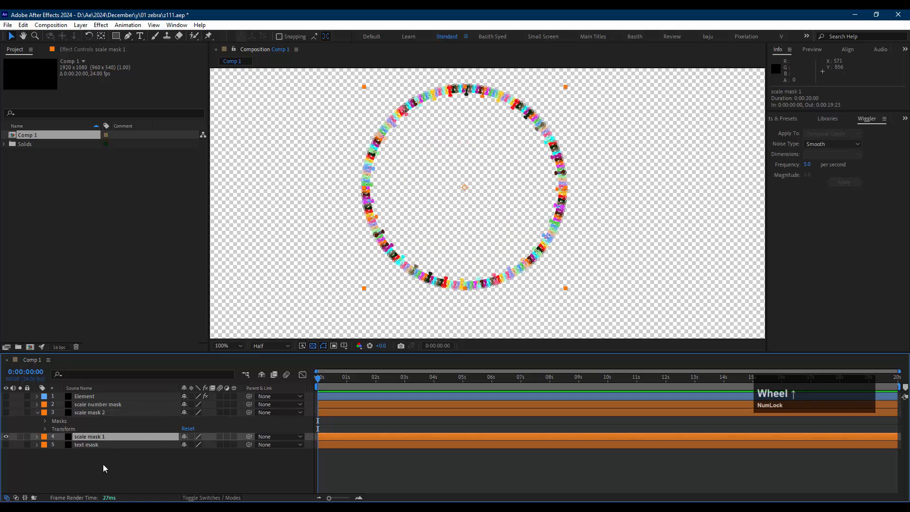
{"action": "left_click", "coordinate": [37, 436]}
{"action": "left_click", "coordinate": [67, 447]}
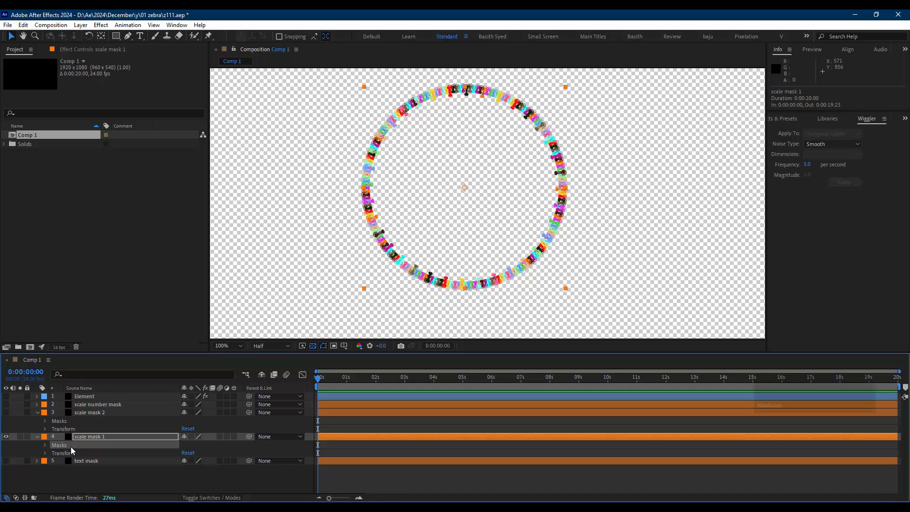
{"action": "key", "text": "ctrl+v"}
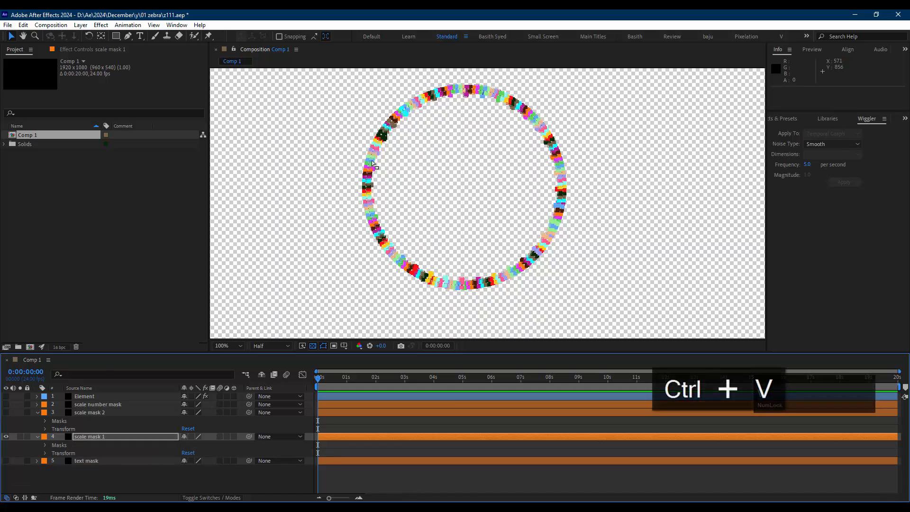
{"action": "scroll", "coordinate": [608, 205], "scroll_direction": "down", "scroll_amount": 2}
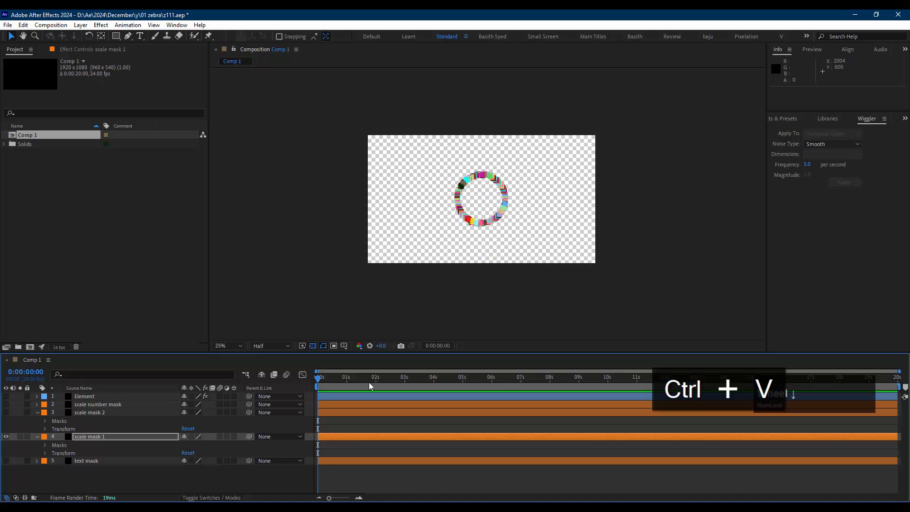
{"action": "key", "text": "shift+slash"}
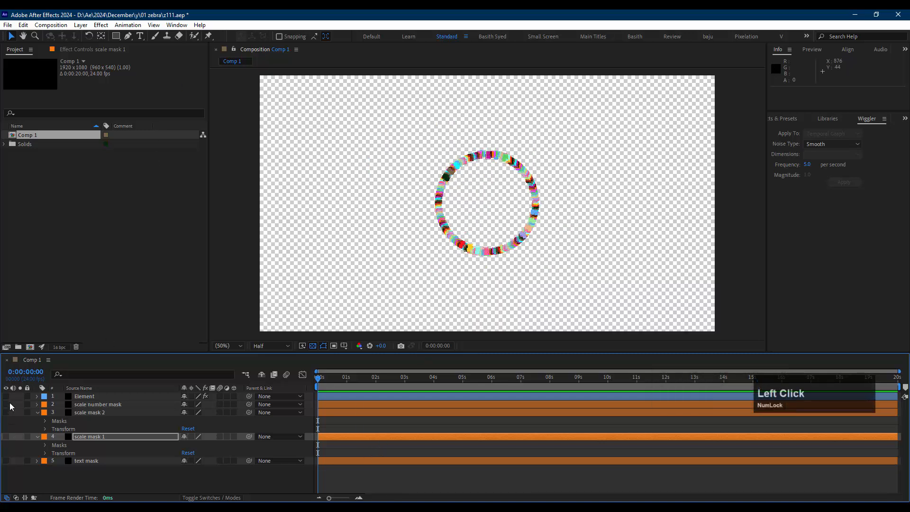
Reopen the Element layer's Scene Setup and examine the updated inner tick ring around the ZEBRA text
{"action": "left_click", "coordinate": [106, 396]}
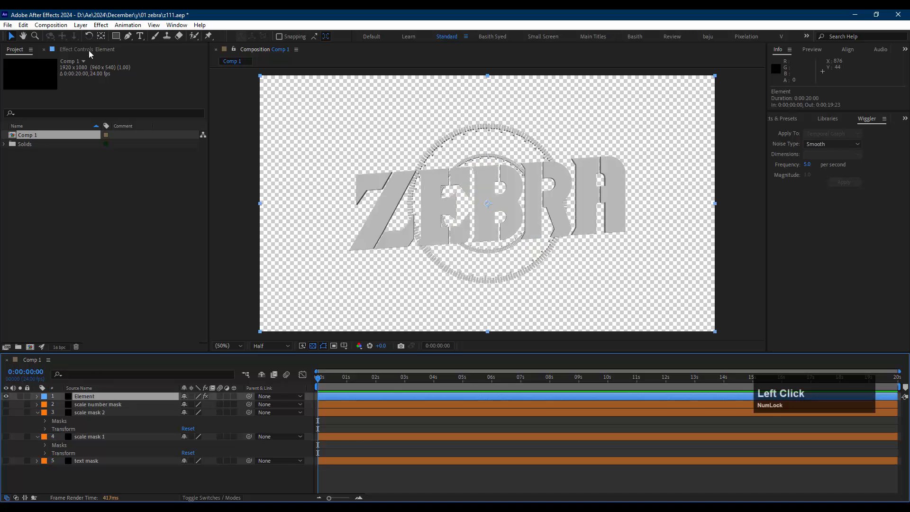
{"action": "left_click", "coordinate": [89, 51]}
{"action": "left_click", "coordinate": [48, 89]}
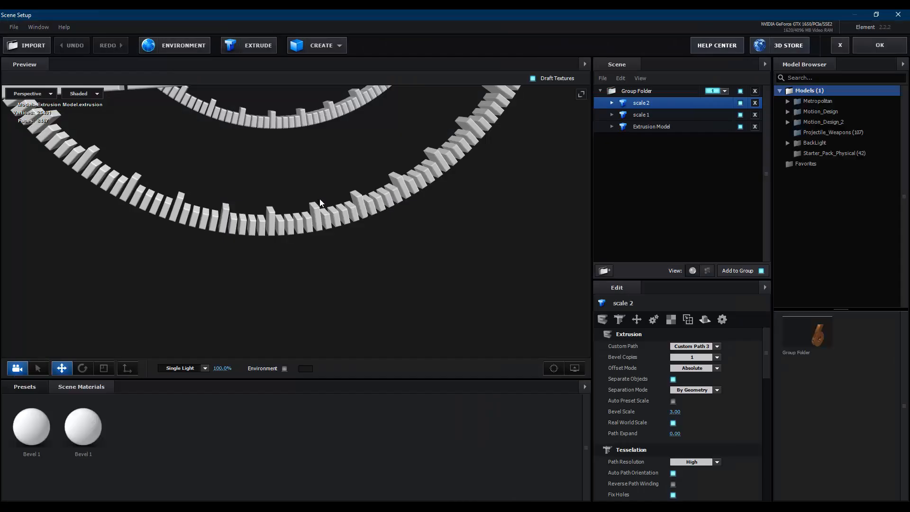
{"action": "left_click_drag", "start_coordinate": [325, 174], "coordinate": [370, 146]}
{"action": "scroll", "coordinate": [378, 225], "scroll_direction": "down", "scroll_amount": 2}
{"action": "scroll", "coordinate": [377, 216], "scroll_direction": "down", "scroll_amount": 2}
{"action": "scroll", "coordinate": [372, 222], "scroll_direction": "up", "scroll_amount": 2}
{"action": "scroll", "coordinate": [375, 218], "scroll_direction": "down", "scroll_amount": 2}
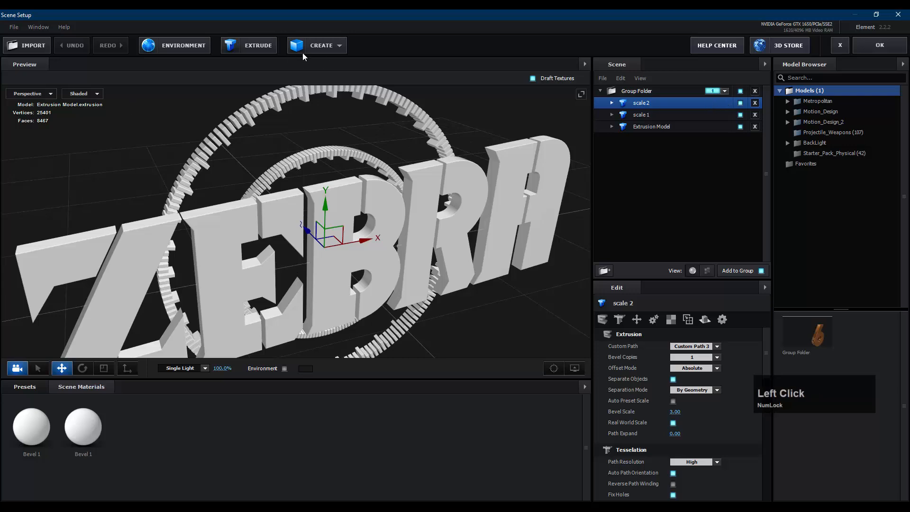
Create a new extrusion model named "scale numbers" that uses Custom Path 4
{"action": "left_click", "coordinate": [265, 47]}
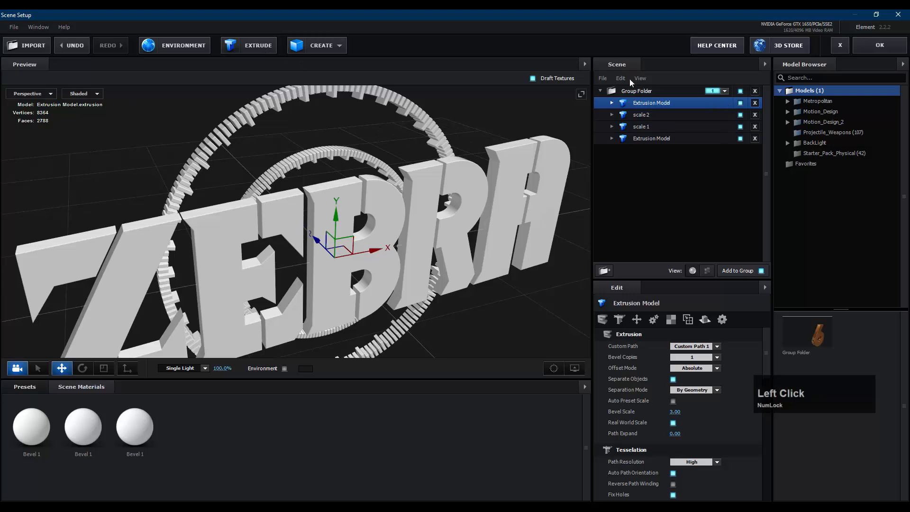
{"action": "double_click", "coordinate": [645, 103]}
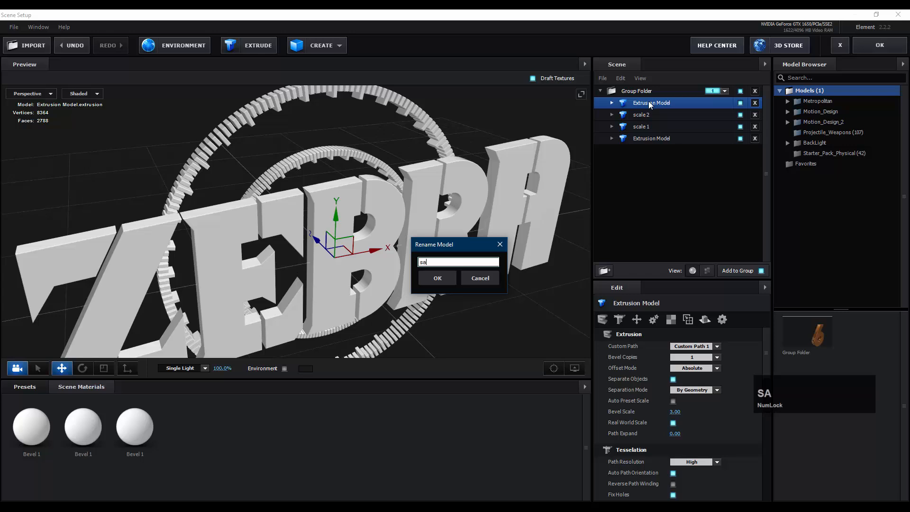
{"action": "type", "text": "cale numbers"}
{"action": "key", "text": "Return"}
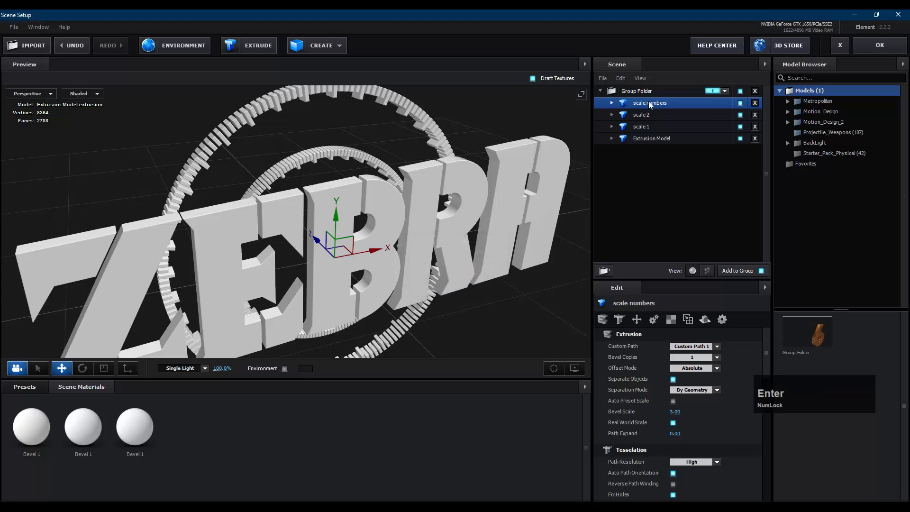
{"action": "left_click", "coordinate": [693, 346]}
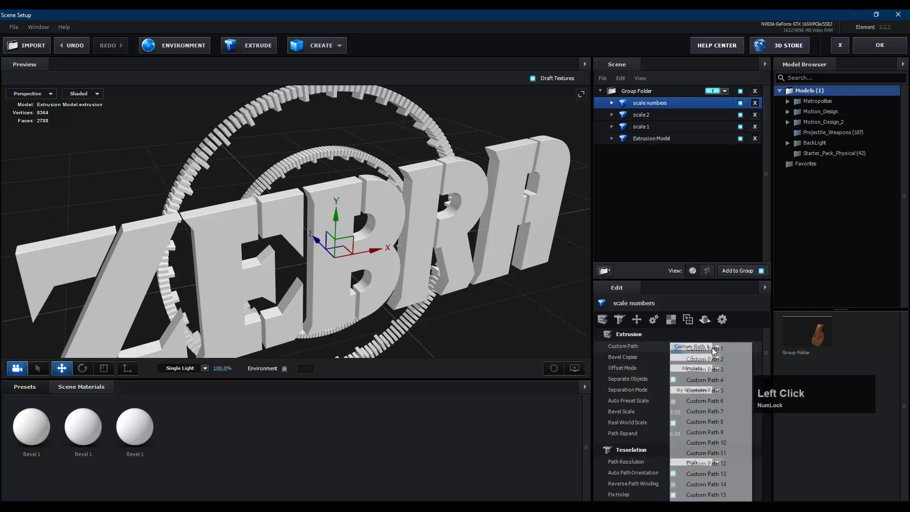
{"action": "left_click", "coordinate": [711, 381]}
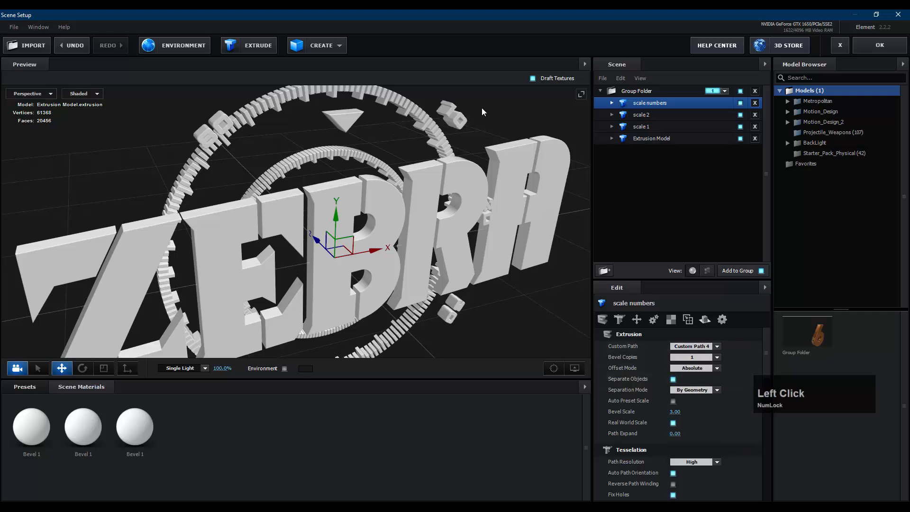
Move the scale numbers model back along the Z axis to line up with the outer tick ring behind the text
{"action": "scroll", "coordinate": [493, 205], "scroll_direction": "down", "scroll_amount": 3}
{"action": "left_click_drag", "start_coordinate": [493, 204], "coordinate": [246, 239]}
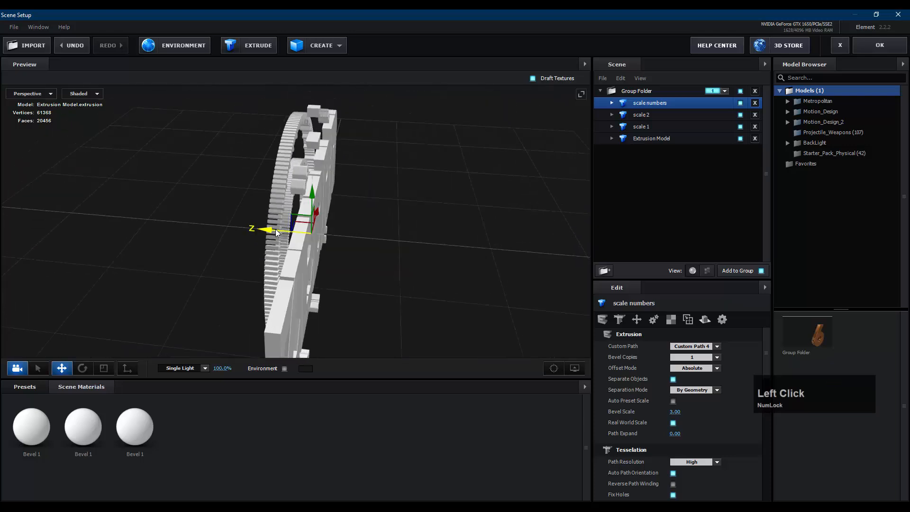
{"action": "left_click_drag", "start_coordinate": [275, 232], "coordinate": [396, 230]}
{"action": "left_click_drag", "start_coordinate": [460, 246], "coordinate": [473, 244]}
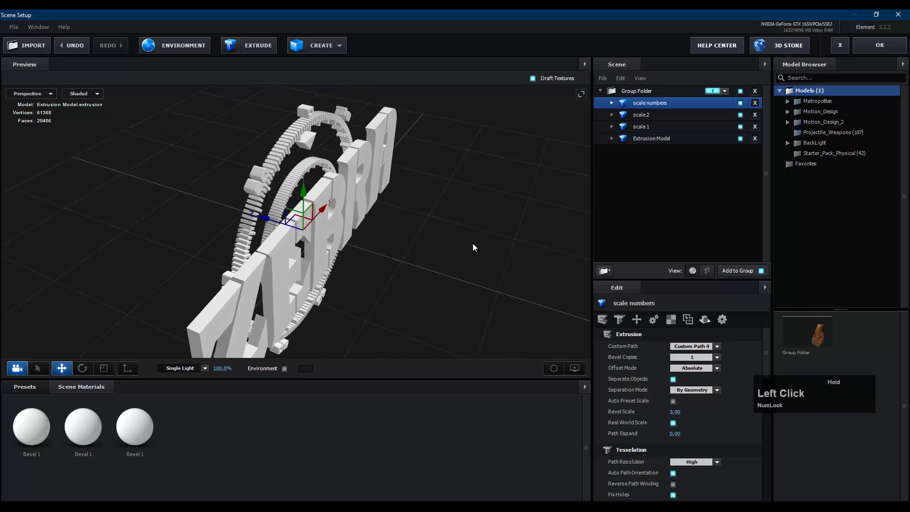
Rename the text's extrusion model to "Title"
{"action": "left_click", "coordinate": [648, 139]}
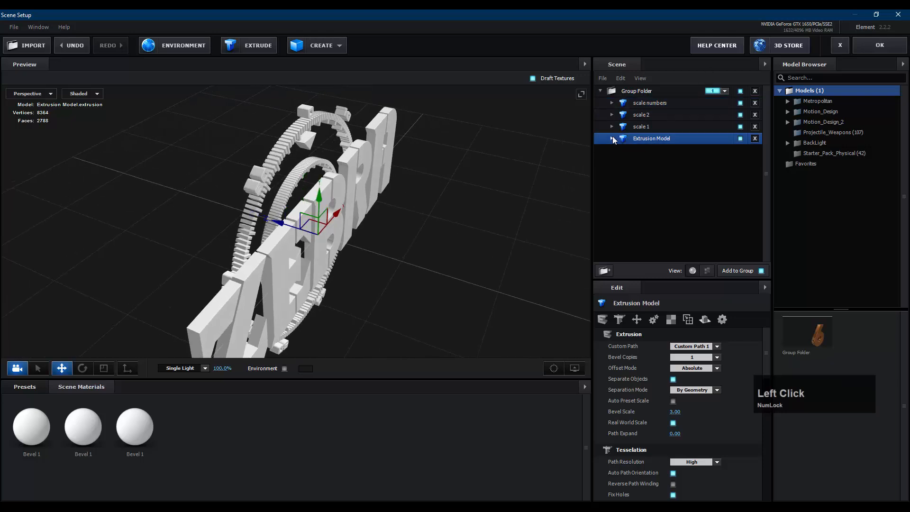
{"action": "double_click", "coordinate": [661, 138]}
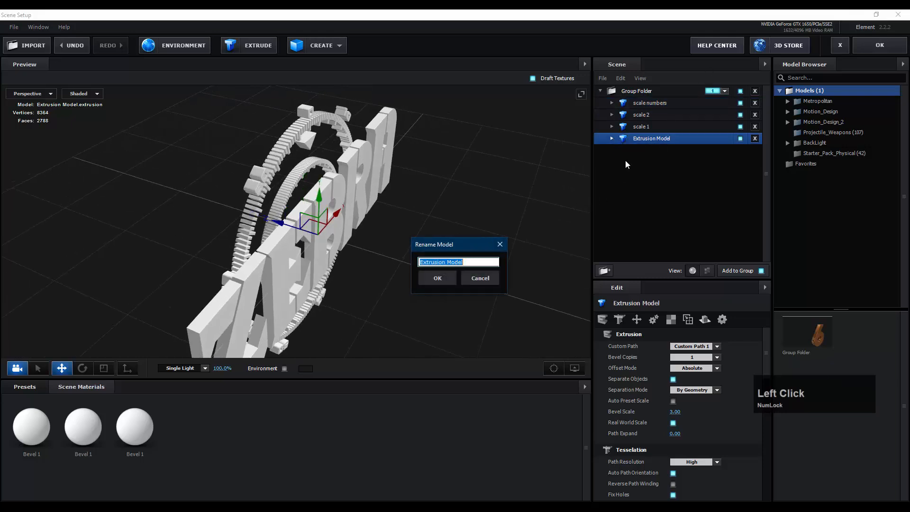
{"action": "left_click_drag", "start_coordinate": [468, 261], "coordinate": [418, 262]}
{"action": "type", "text": "Titl"}
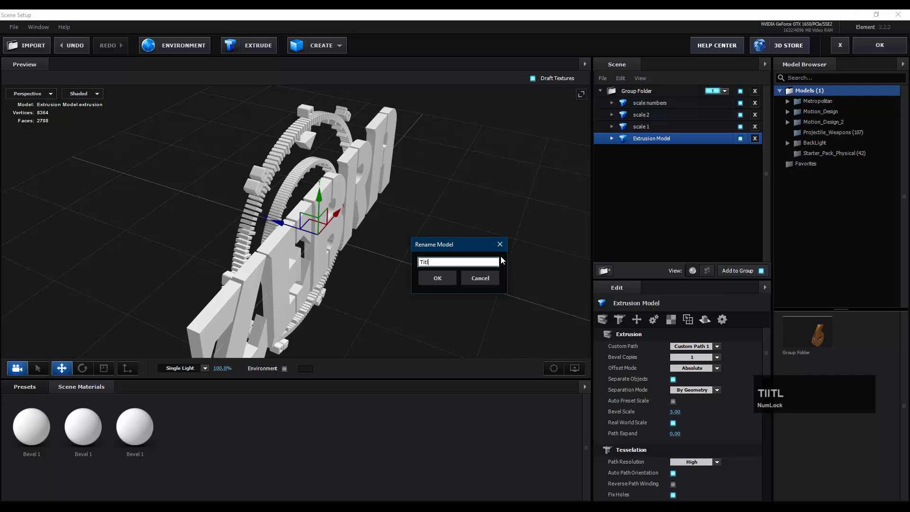
{"action": "type", "text": "e"}
{"action": "key", "text": "Return"}
Set the Extrude of the Title's Bevel 1 to 4 and move the title forward along the Z axis, clear of the rings
{"action": "left_click", "coordinate": [615, 138]}
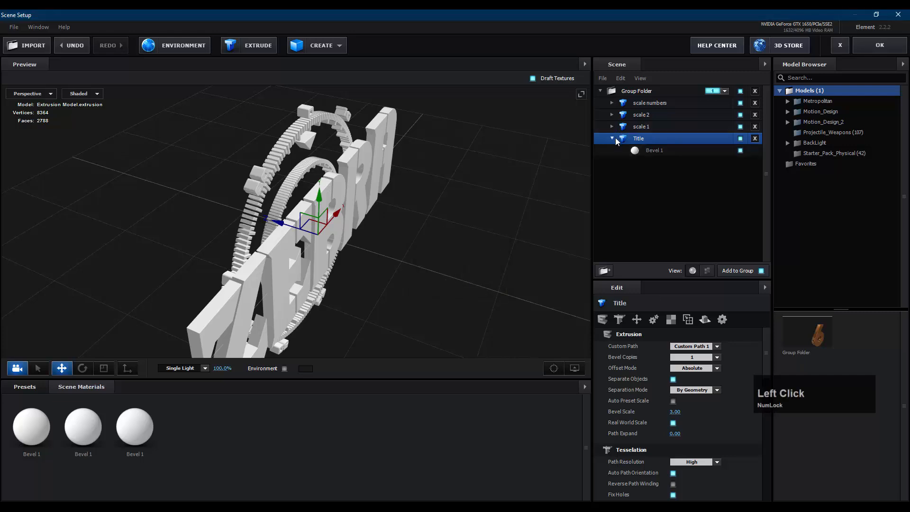
{"action": "left_click", "coordinate": [650, 150]}
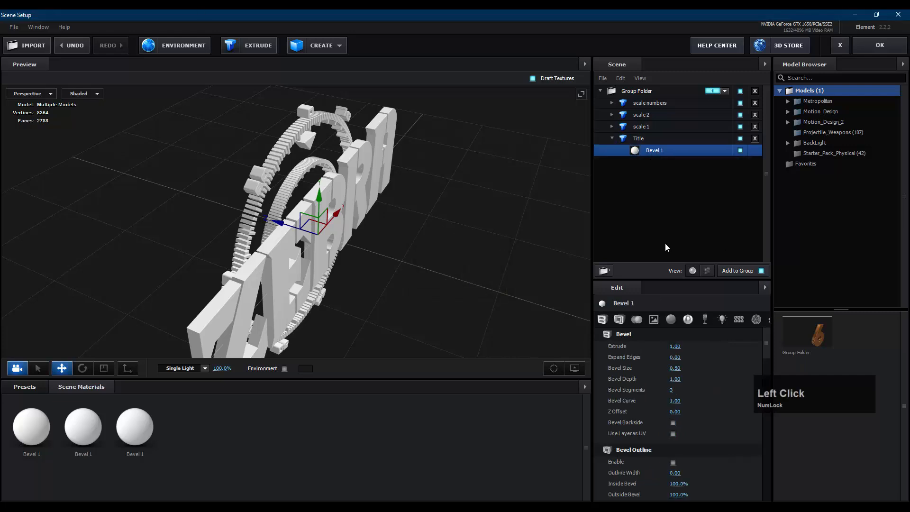
{"action": "scroll", "coordinate": [683, 359], "scroll_direction": "up", "scroll_amount": 1}
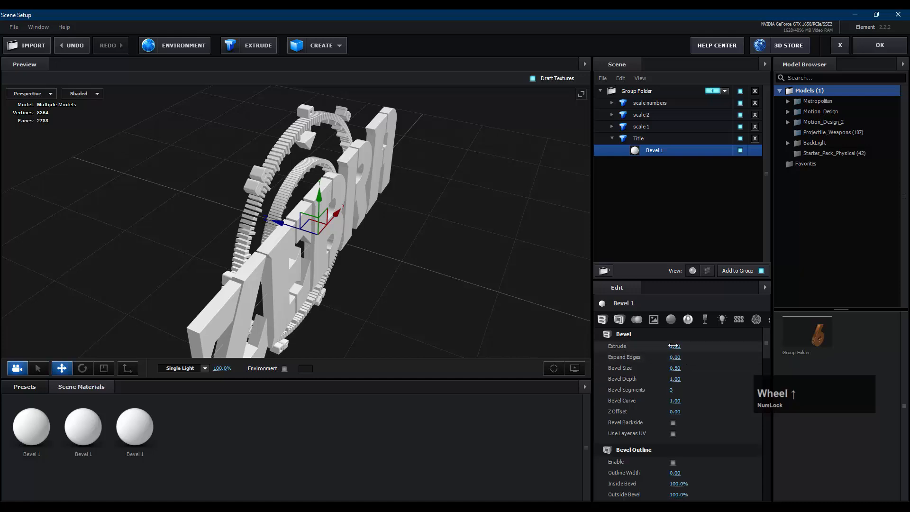
{"action": "left_click", "coordinate": [676, 347]}
{"action": "type", "text": "4"}
{"action": "key", "text": "Return"}
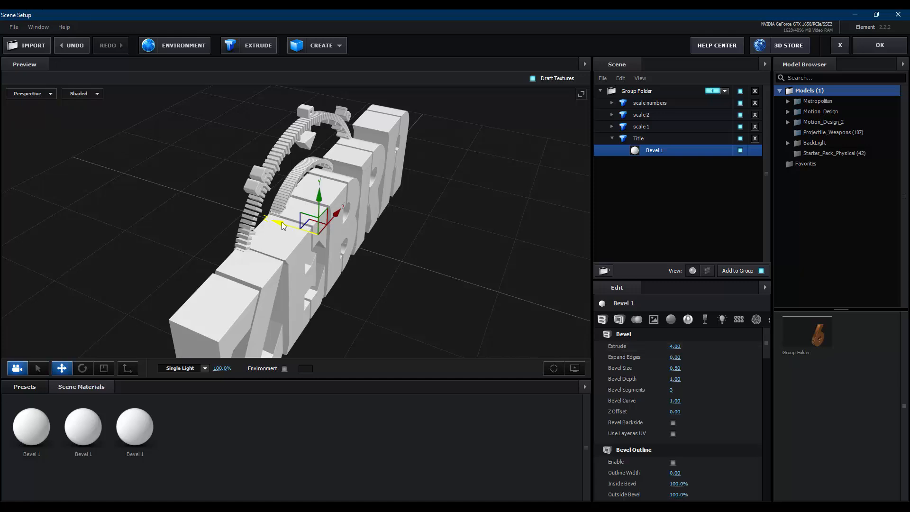
{"action": "left_click_drag", "start_coordinate": [281, 225], "coordinate": [296, 230]}
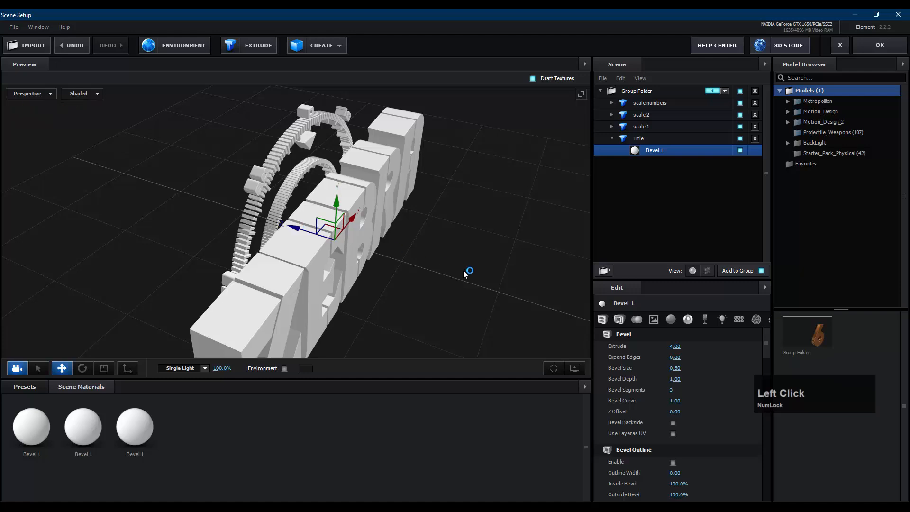
{"action": "left_click_drag", "start_coordinate": [450, 255], "coordinate": [420, 205]}
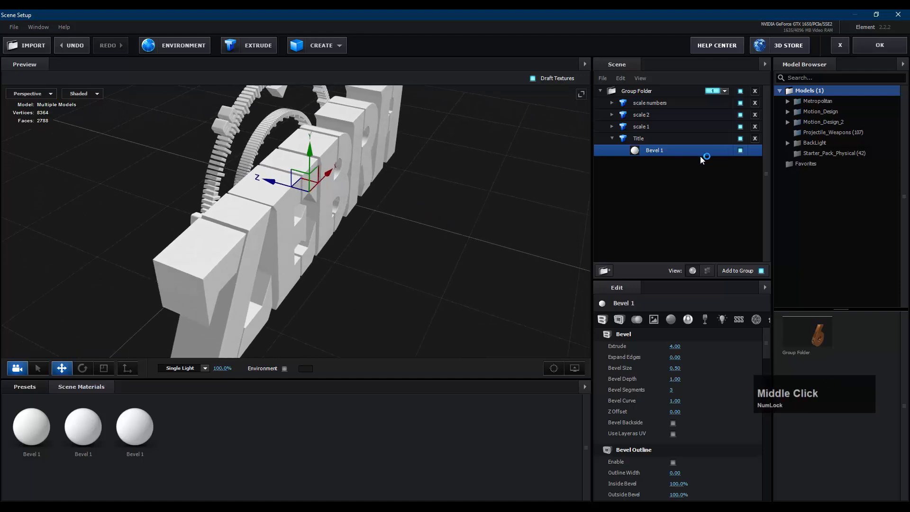
Set the Title model's Bevel Copies to 2
{"action": "left_click", "coordinate": [679, 152]}
{"action": "left_click", "coordinate": [666, 142]}
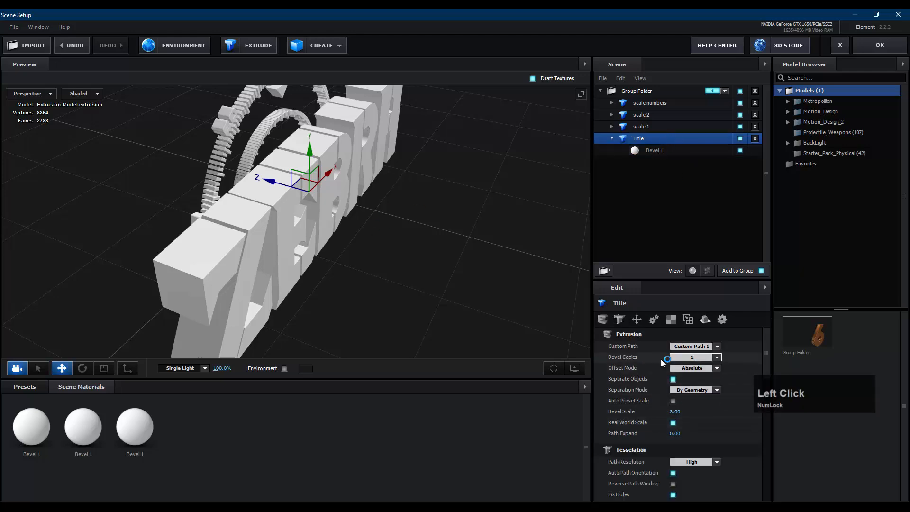
{"action": "left_click", "coordinate": [717, 356]}
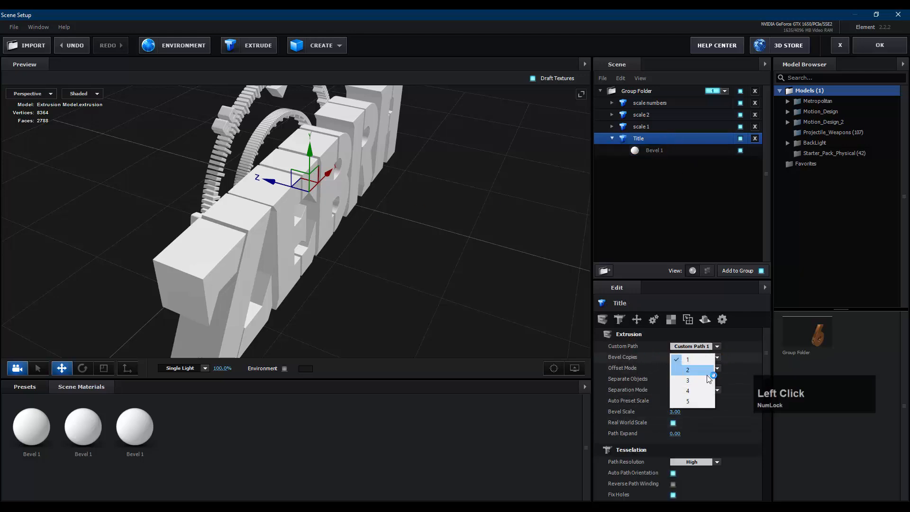
{"action": "left_click", "coordinate": [691, 374]}
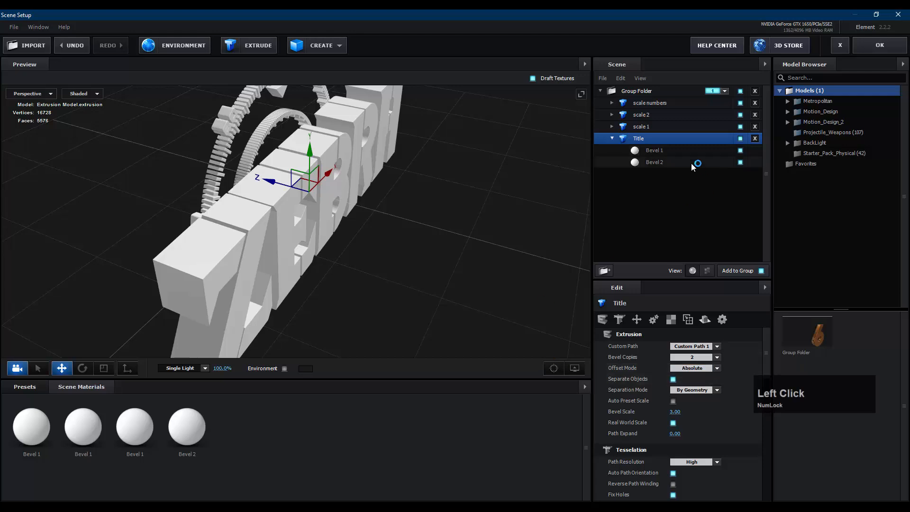
Change the diffuse color of the Title's Bevel 2 to red
{"action": "left_click", "coordinate": [691, 162]}
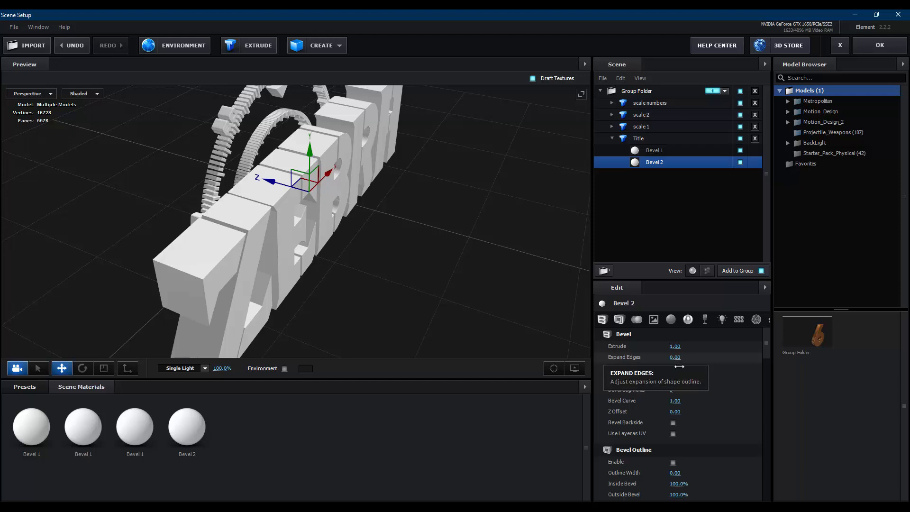
{"action": "scroll", "coordinate": [699, 410], "scroll_direction": "down", "scroll_amount": 5}
{"action": "scroll", "coordinate": [695, 408], "scroll_direction": "down", "scroll_amount": 5}
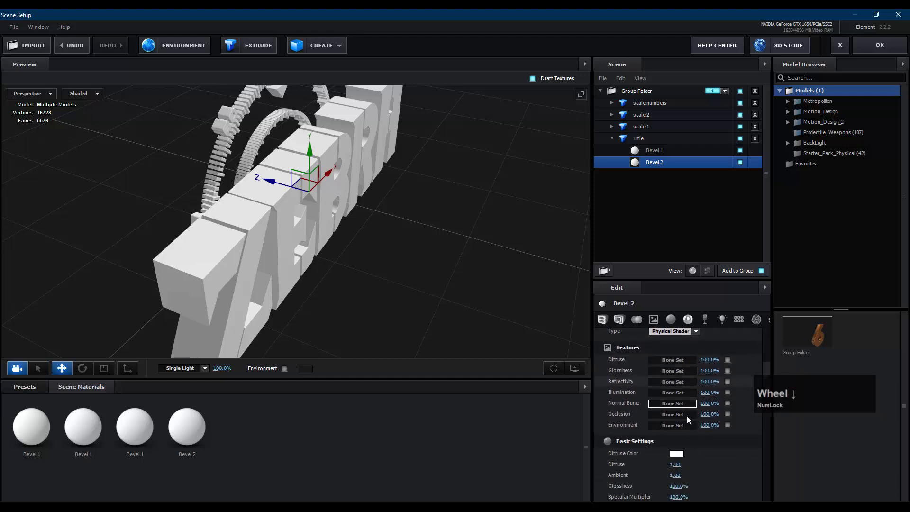
{"action": "left_click", "coordinate": [678, 420]}
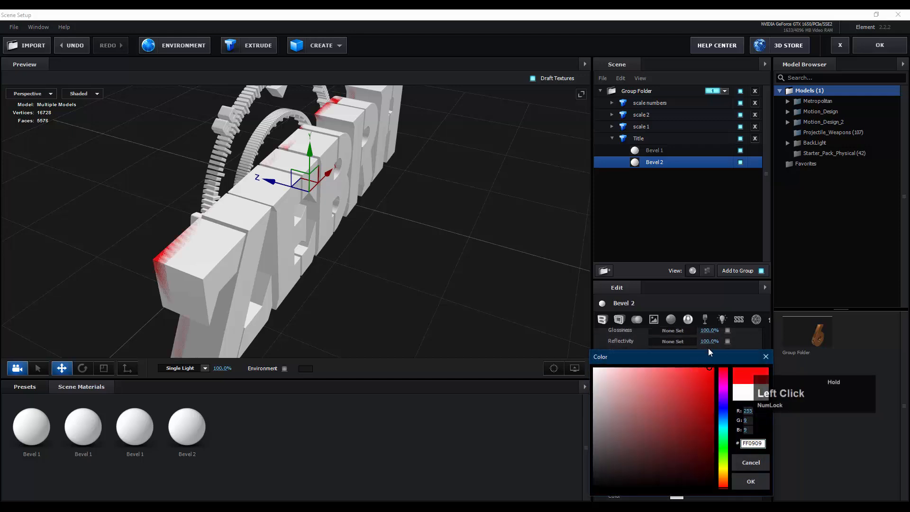
{"action": "left_click", "coordinate": [748, 482]}
{"action": "left_click_drag", "start_coordinate": [297, 252], "coordinate": [362, 278]}
{"action": "scroll", "coordinate": [182, 232], "scroll_direction": "up", "scroll_amount": 2}
{"action": "scroll", "coordinate": [280, 224], "scroll_direction": "up", "scroll_amount": 2}
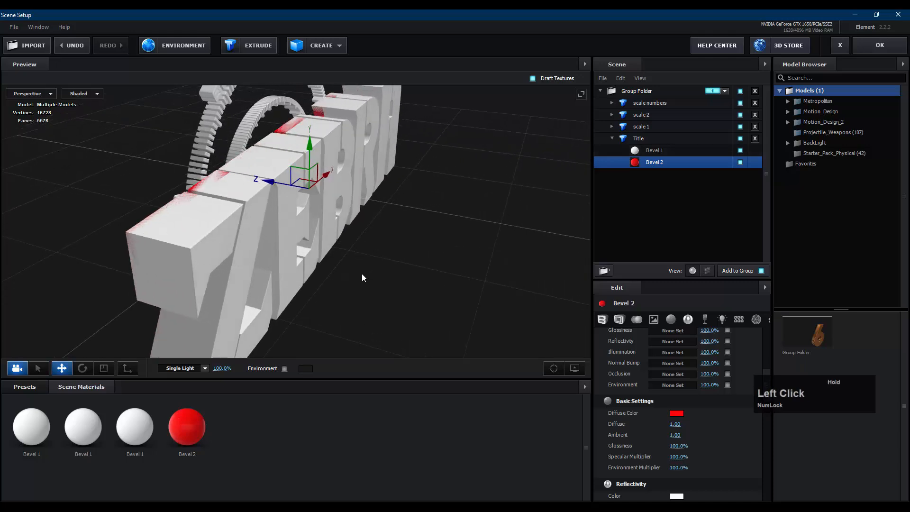
Set Bevel 2's Expand Edges to 0.15 and its Extrude to 4
{"action": "scroll", "coordinate": [692, 326], "scroll_direction": "up", "scroll_amount": 5}
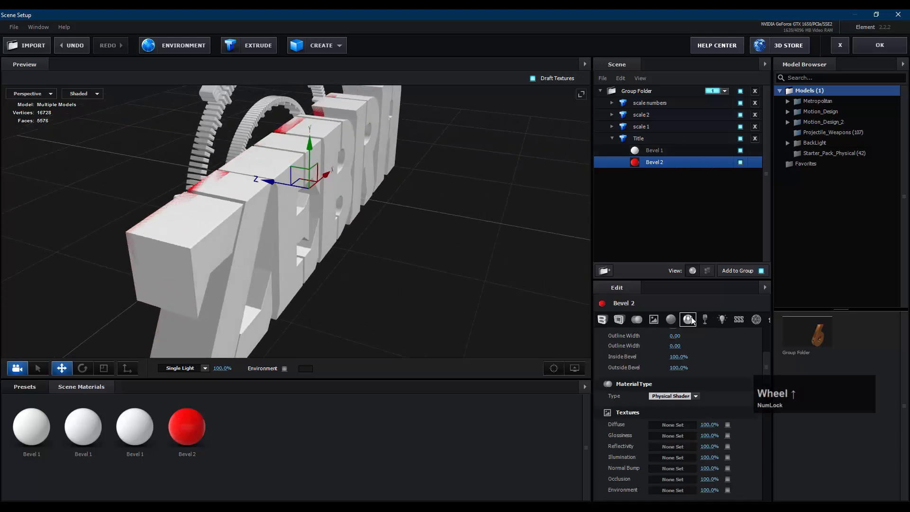
{"action": "left_click", "coordinate": [667, 166]}
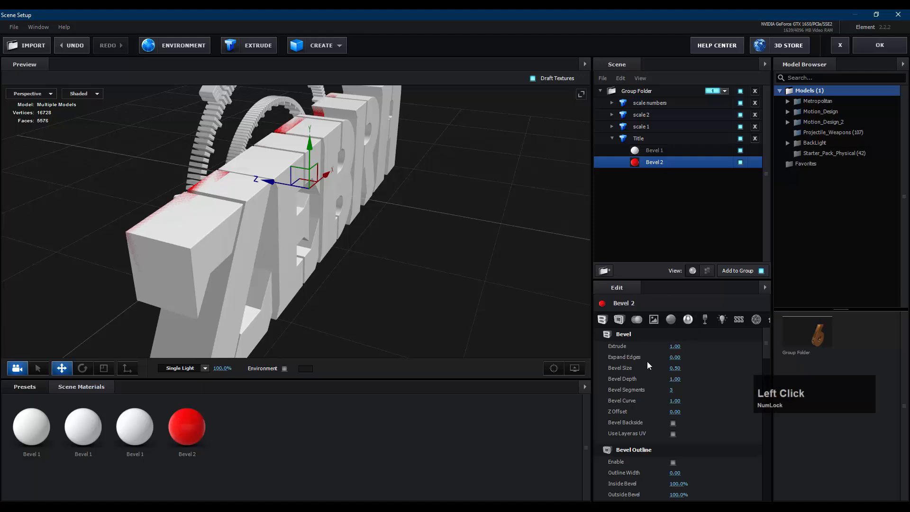
{"action": "left_click_drag", "start_coordinate": [676, 358], "coordinate": [683, 359]}
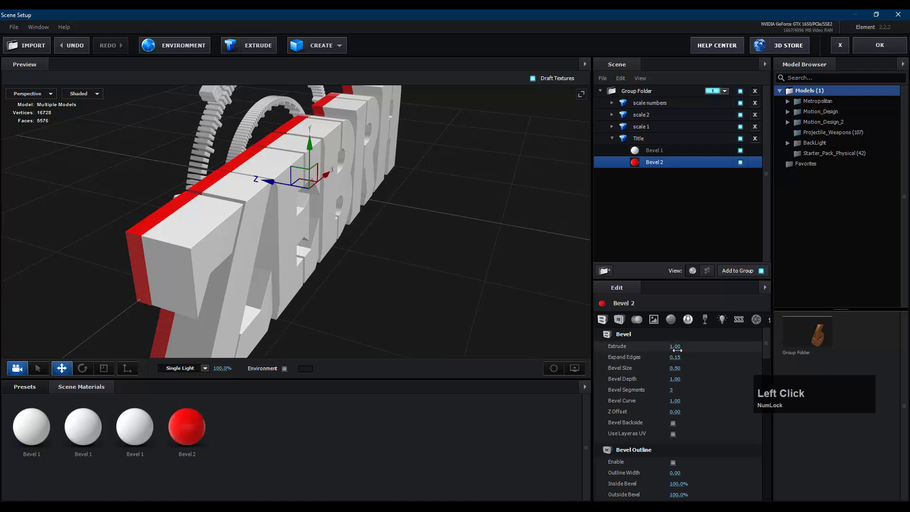
{"action": "left_click", "coordinate": [675, 347]}
{"action": "type", "text": "4"}
{"action": "key", "text": "Return"}
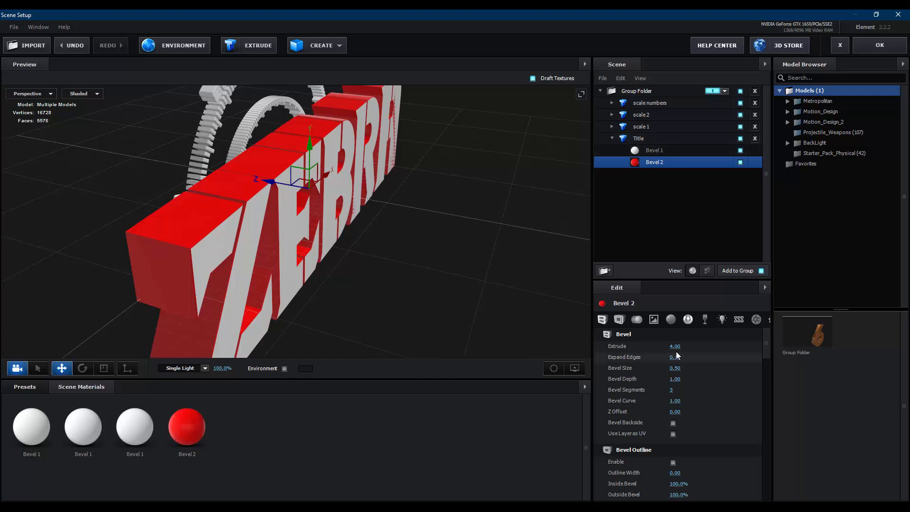
Increase Bevel 1's Extrude to 4.30 and enable its Bevel Backside option
{"action": "left_click", "coordinate": [664, 151]}
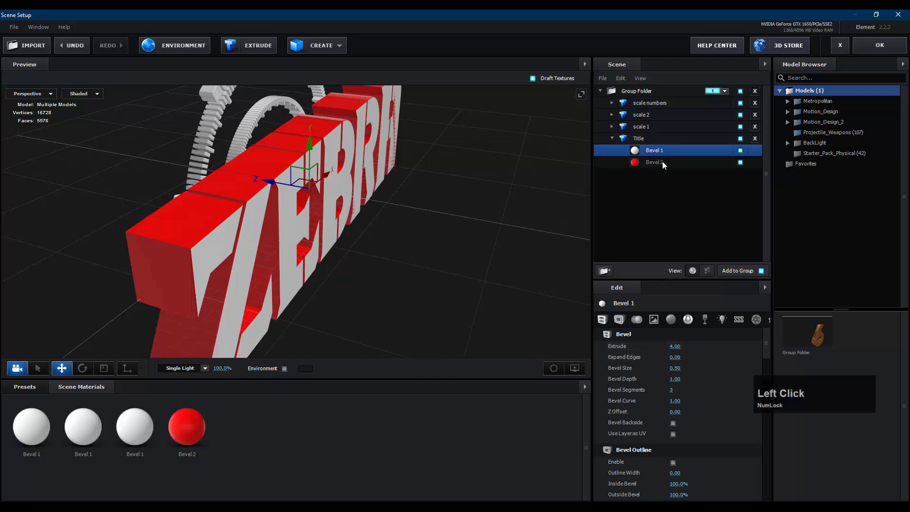
{"action": "left_click_drag", "start_coordinate": [675, 346], "coordinate": [699, 349]}
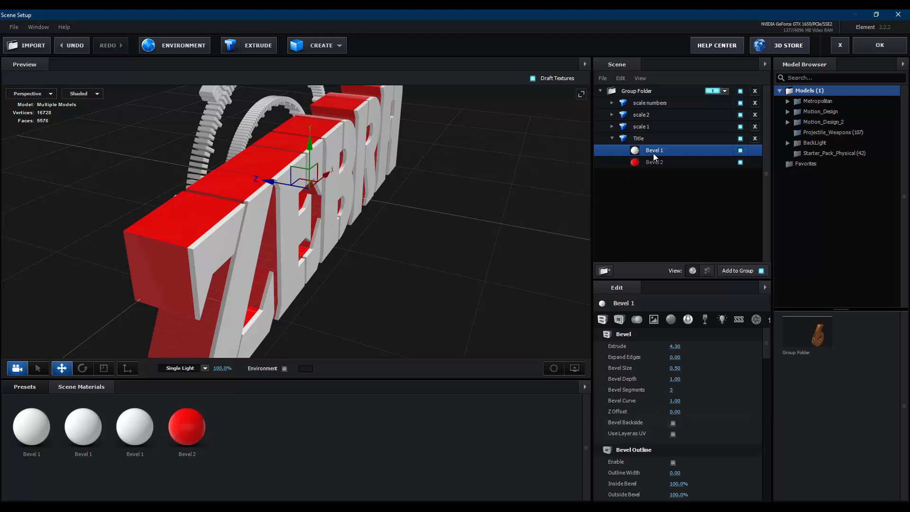
{"action": "left_click", "coordinate": [673, 422]}
{"action": "left_click_drag", "start_coordinate": [483, 232], "coordinate": [517, 231]}
Try to shift the title's bevels along the Z axis with the move gizmo, and undo each move
{"action": "left_click_drag", "start_coordinate": [235, 191], "coordinate": [232, 195]}
{"action": "key", "text": "ctrl+z"}
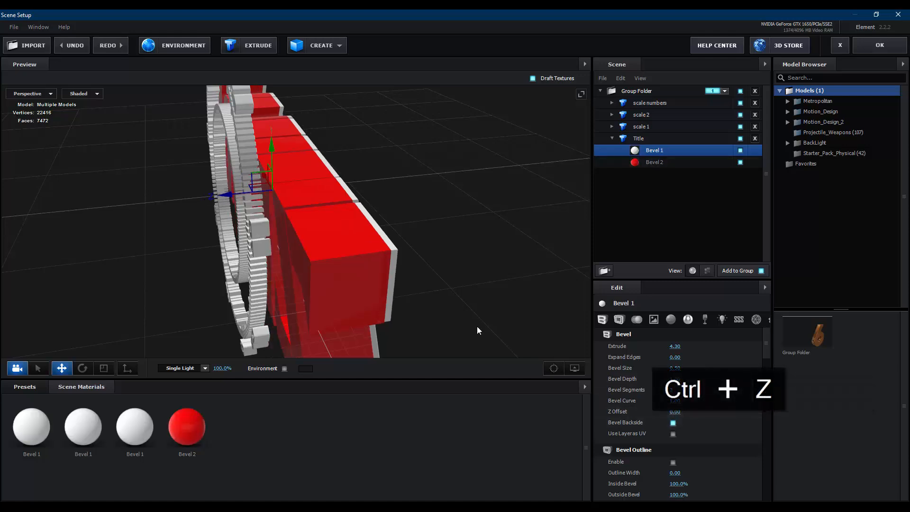
{"action": "key", "text": "ctrl+z"}
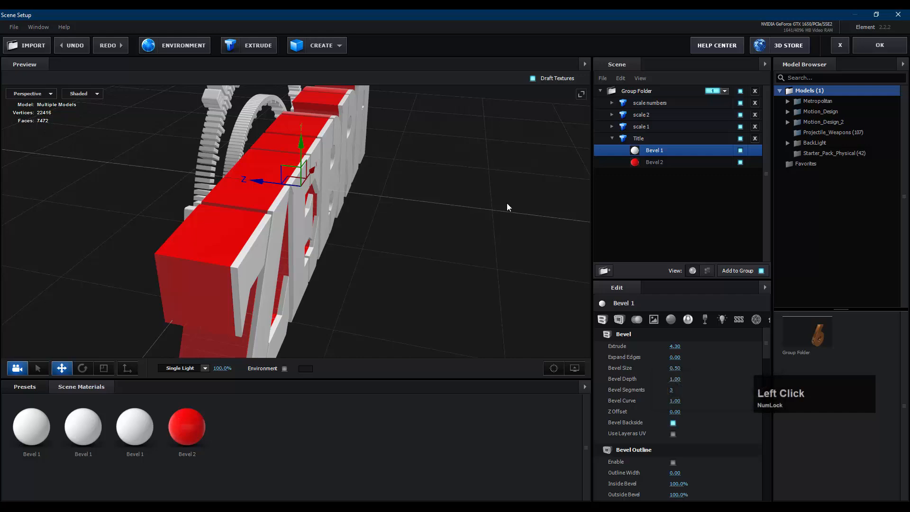
{"action": "left_click_drag", "start_coordinate": [507, 203], "coordinate": [451, 227]}
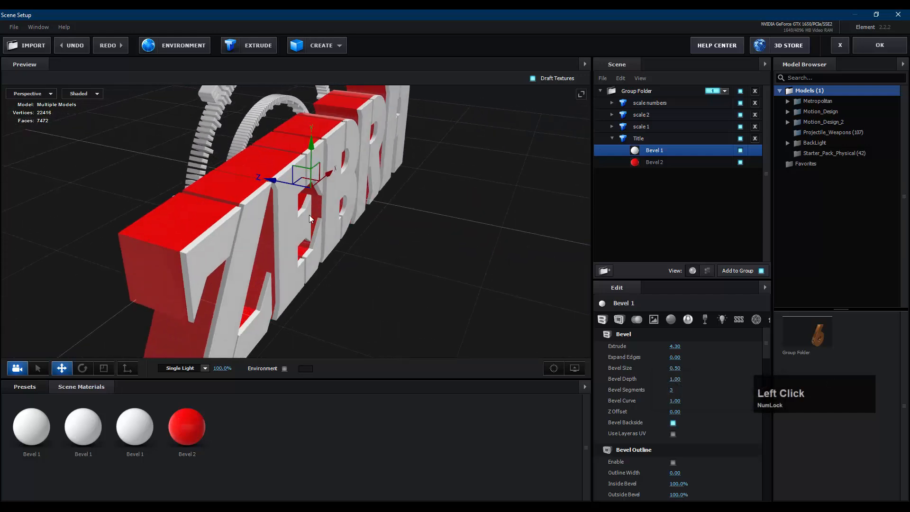
{"action": "left_click_drag", "start_coordinate": [308, 214], "coordinate": [455, 194]}
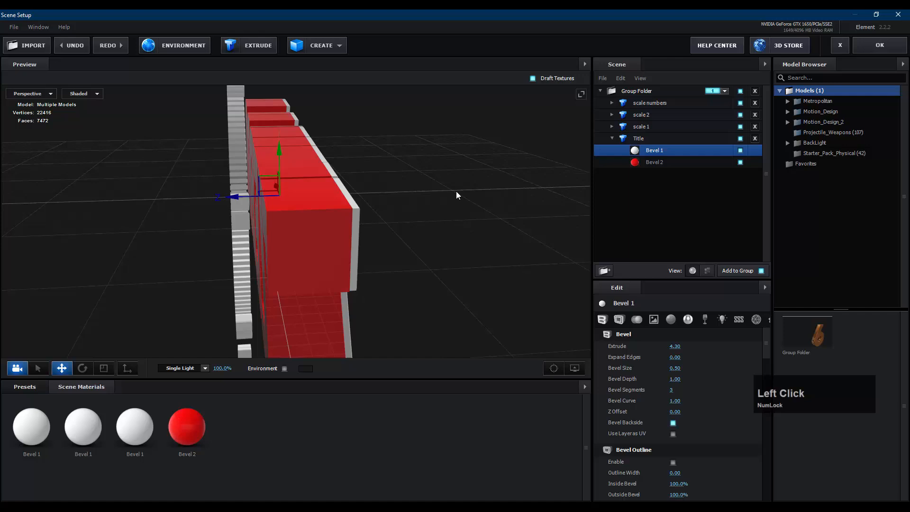
{"action": "left_click", "coordinate": [702, 163]}
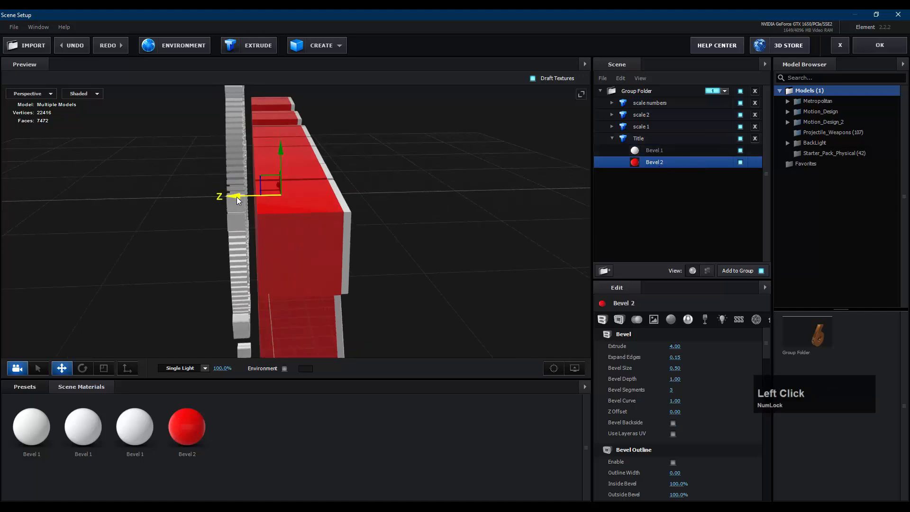
{"action": "left_click_drag", "start_coordinate": [237, 197], "coordinate": [247, 202]}
{"action": "key", "text": "ctrl+z"}
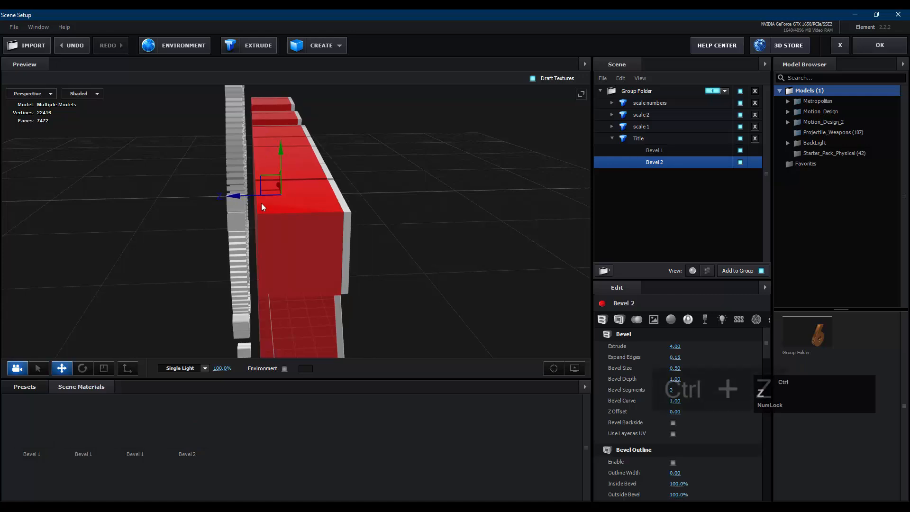
{"action": "key", "text": "ctrl+z"}
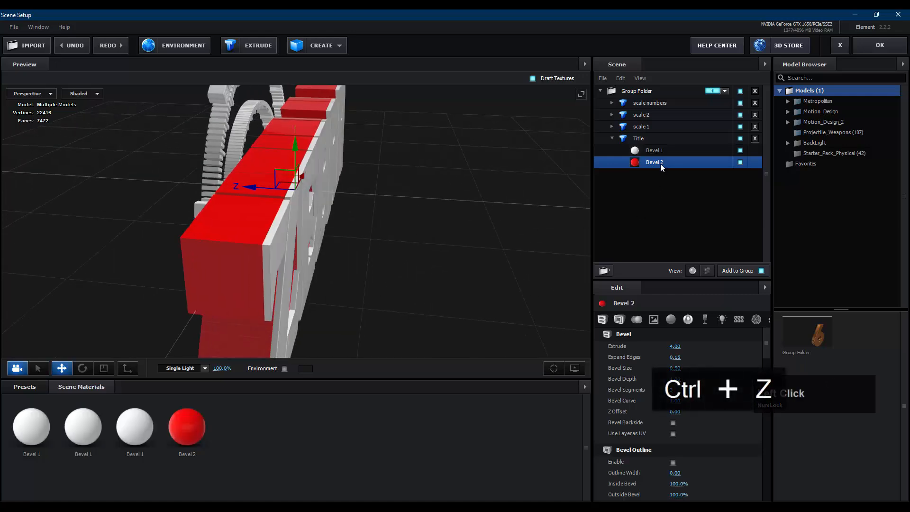
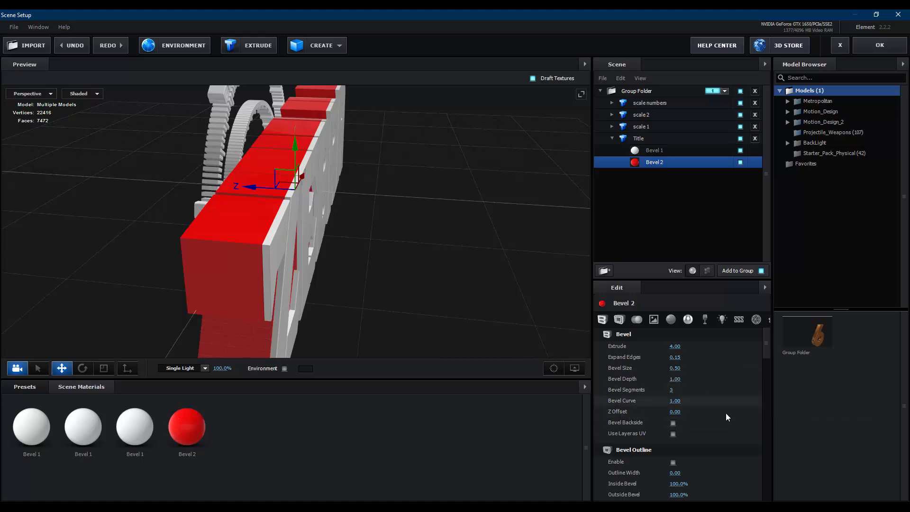
Adjust Bevel 2's Z Offset to expose white edges at the letters' front and back, and set Bevel 1's Bevel Size to 1.13
{"action": "mouse_move", "coordinate": [675, 411]}
{"action": "left_mouse_down"}
{"action": "mouse_move", "coordinate": [789, 413]}
{"action": "mouse_move", "coordinate": [690, 417]}
{"action": "left_mouse_up"}
{"action": "mouse_move", "coordinate": [482, 226]}
{"action": "left_mouse_down"}
{"action": "mouse_move", "coordinate": [499, 222]}
{"action": "mouse_move", "coordinate": [484, 223]}
{"action": "left_mouse_up"}
{"action": "left_click", "coordinate": [651, 150]}
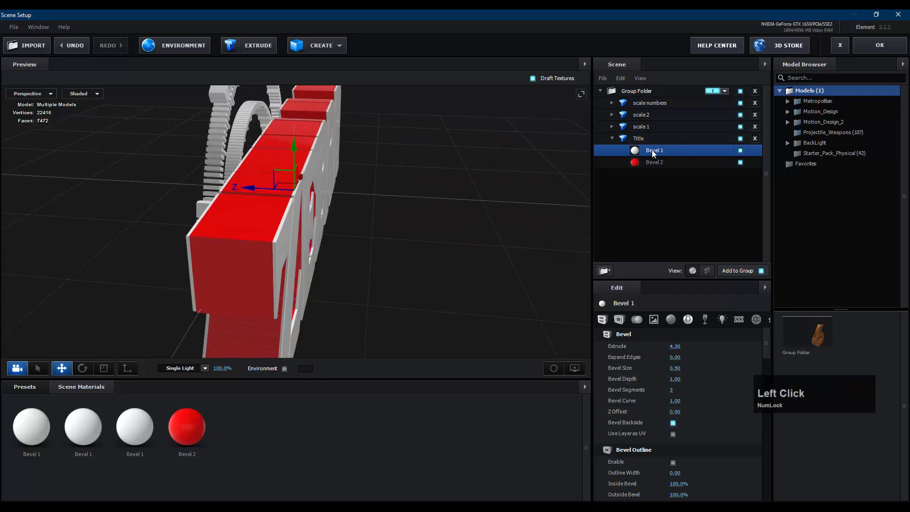
{"action": "left_click", "coordinate": [681, 369]}
{"action": "left_click_drag", "start_coordinate": [682, 369], "coordinate": [703, 368]}
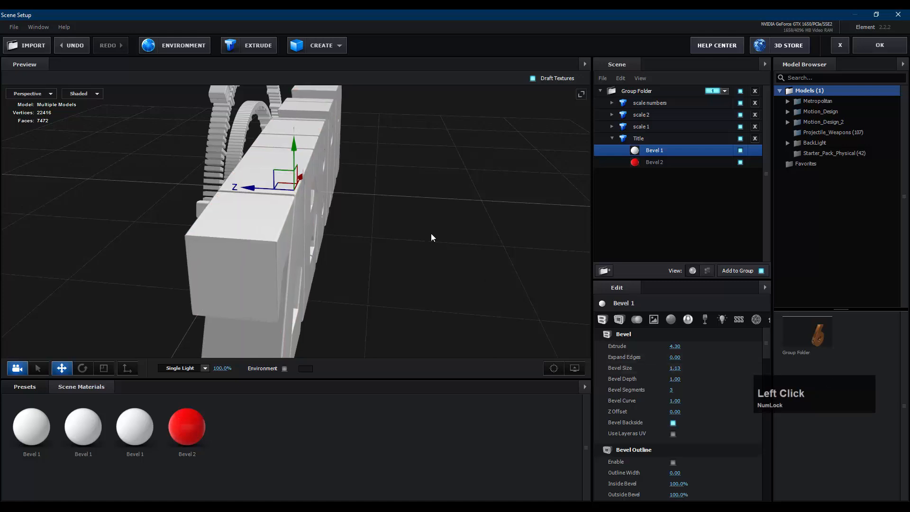
Set Bevel 1's Bevel Curve to 0 for flat, straight bevels on the title
{"action": "left_click_drag", "start_coordinate": [430, 233], "coordinate": [292, 178]}
{"action": "scroll", "coordinate": [323, 120], "scroll_direction": "up", "scroll_amount": 3}
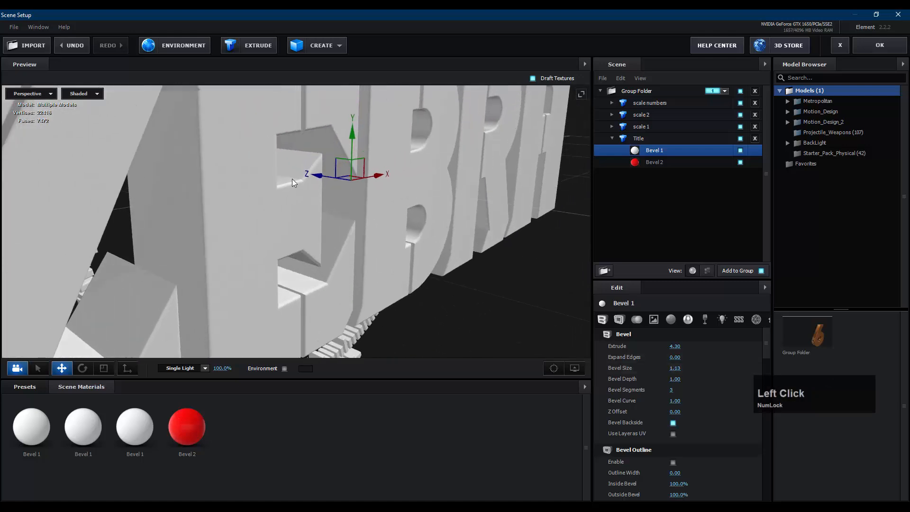
{"action": "scroll", "coordinate": [299, 182], "scroll_direction": "up", "scroll_amount": 2}
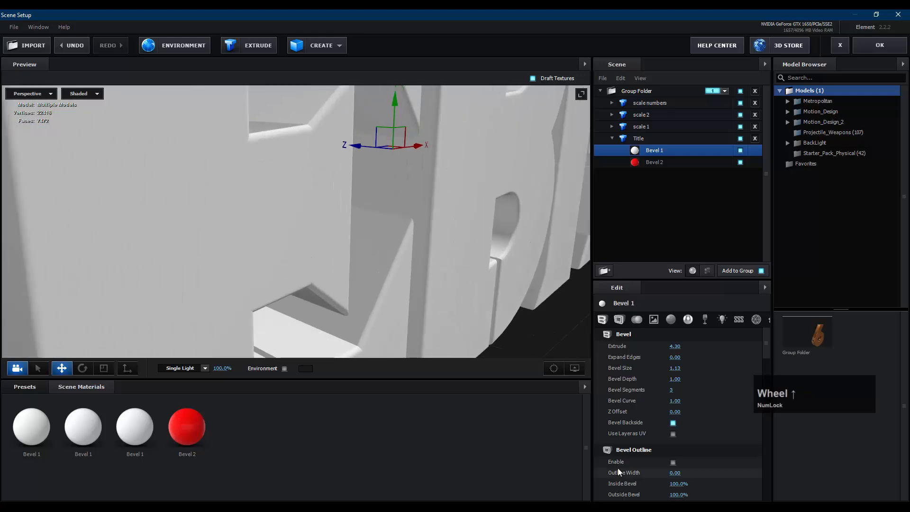
{"action": "left_click", "coordinate": [675, 401]}
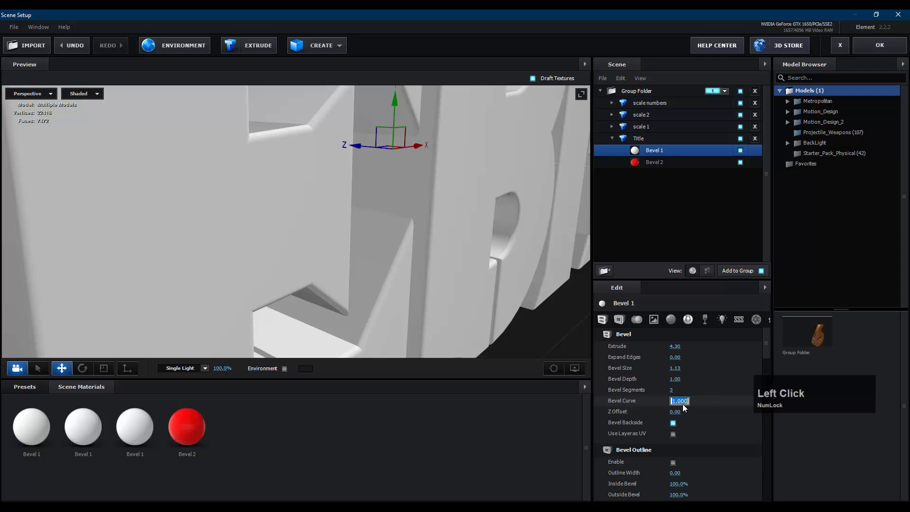
{"action": "type", "text": "0"}
{"action": "key", "text": "Return"}
Examine the title's flat bevels from the front and back, toggling Bevel 1's Bevel Backside off and on to compare
{"action": "middle_click", "coordinate": [315, 155], "text": "shift"}
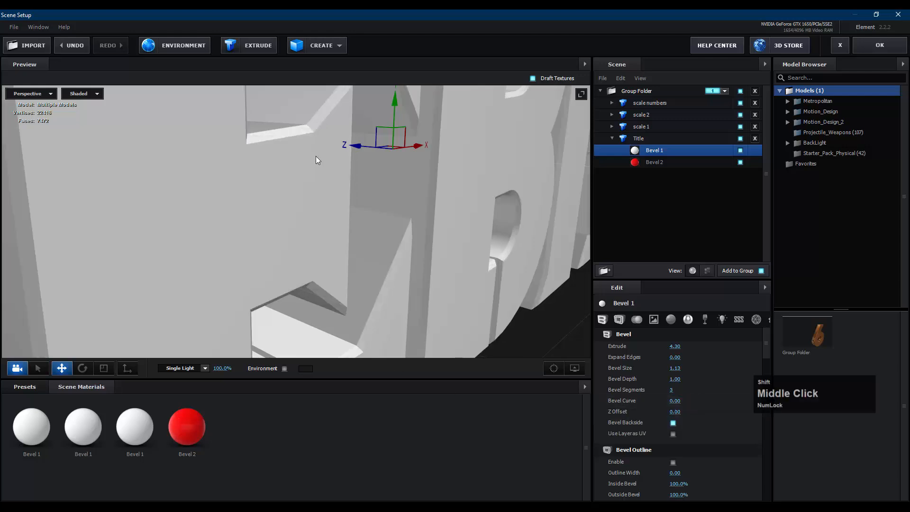
{"action": "left_click_drag", "start_coordinate": [315, 155], "coordinate": [260, 263]}
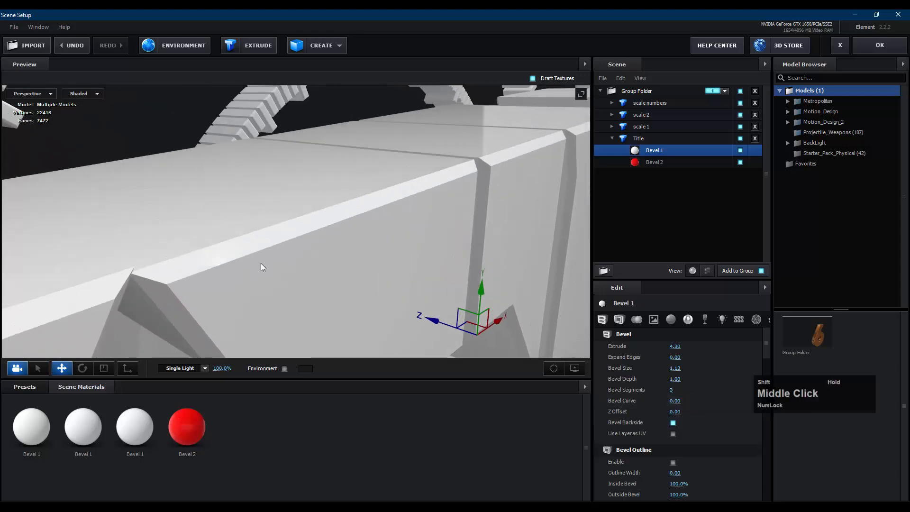
{"action": "scroll", "coordinate": [263, 235], "scroll_direction": "down", "scroll_amount": 2}
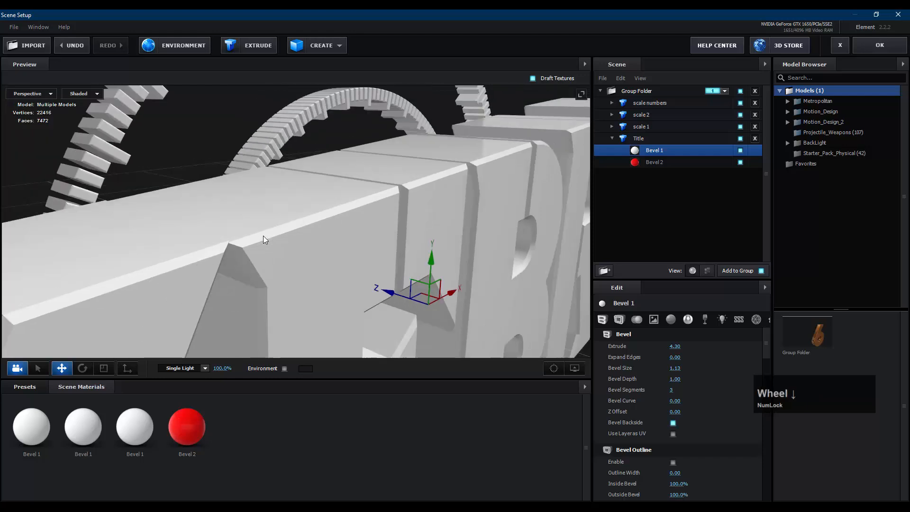
{"action": "scroll", "coordinate": [263, 235], "scroll_direction": "down", "scroll_amount": 2}
{"action": "middle_click", "coordinate": [248, 204]}
{"action": "left_click_drag", "start_coordinate": [288, 209], "coordinate": [309, 205]}
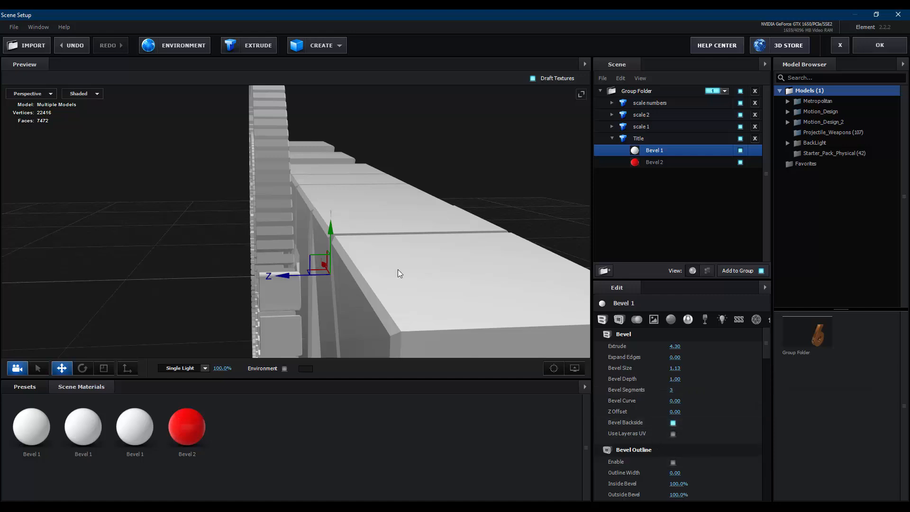
{"action": "left_click", "coordinate": [675, 423]}
{"action": "left_click", "coordinate": [675, 423]}
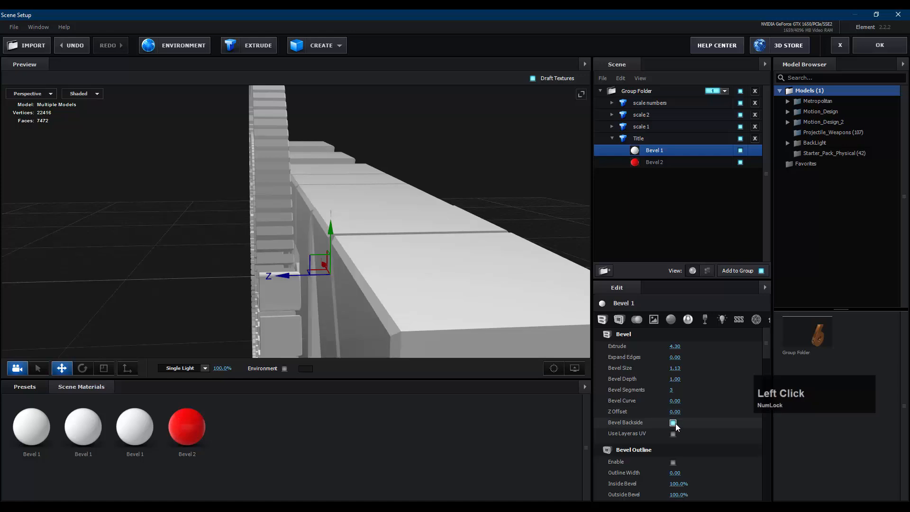
{"action": "left_click_drag", "start_coordinate": [444, 166], "coordinate": [398, 172]}
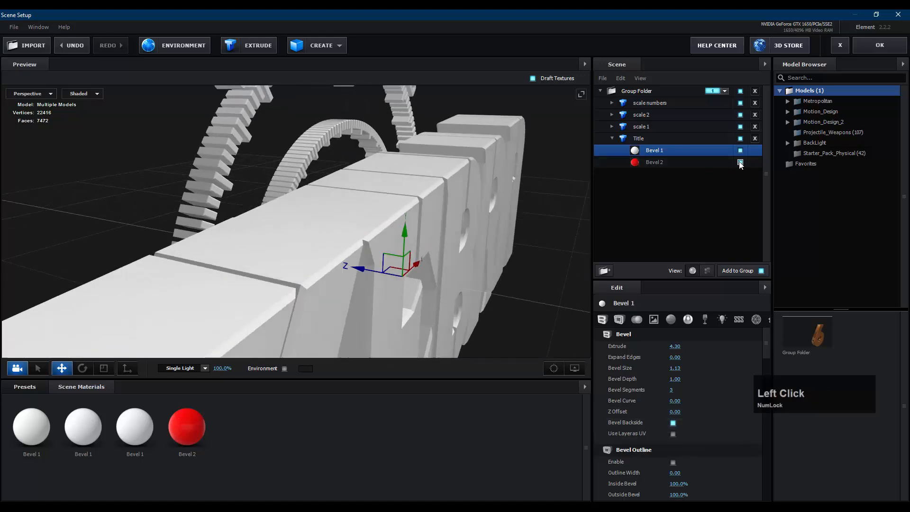
{"action": "scroll", "coordinate": [564, 228], "scroll_direction": "down", "scroll_amount": 2}
Increase Bevel 2's Expand Edges to 1.07 so its red sides extend beyond the inner walls of the title letters
{"action": "left_click", "coordinate": [680, 163]}
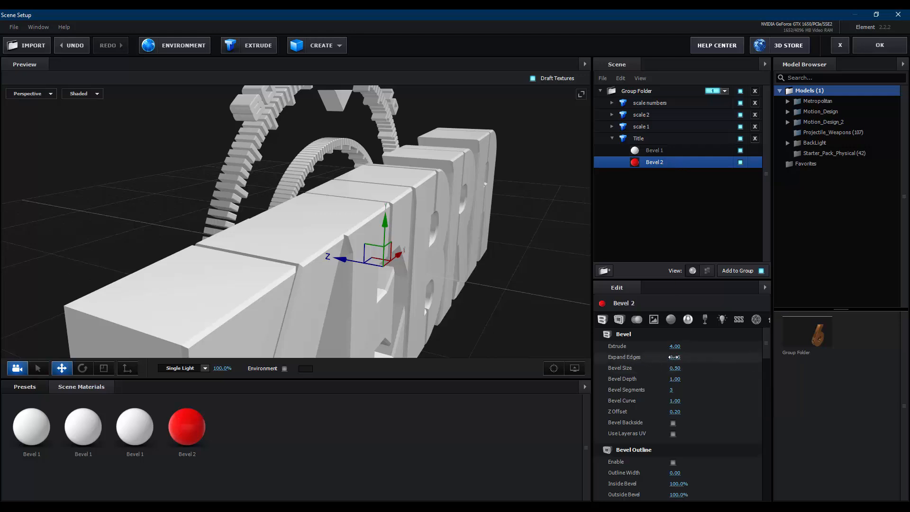
{"action": "scroll", "coordinate": [511, 318], "scroll_direction": "down", "scroll_amount": 3}
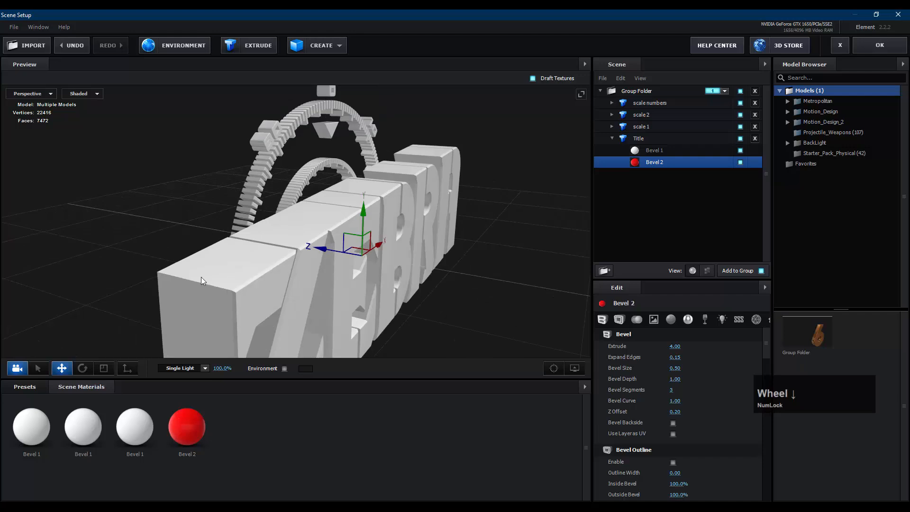
{"action": "left_click_drag", "start_coordinate": [218, 283], "coordinate": [395, 300]}
{"action": "scroll", "coordinate": [535, 290], "scroll_direction": "down", "scroll_amount": 1}
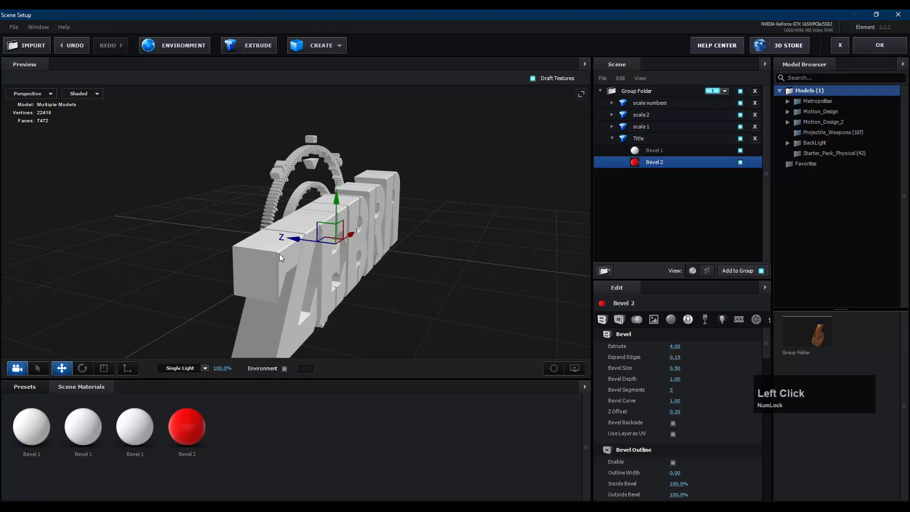
{"action": "left_click_drag", "start_coordinate": [278, 254], "coordinate": [289, 286]}
{"action": "scroll", "coordinate": [417, 312], "scroll_direction": "down", "scroll_amount": 3}
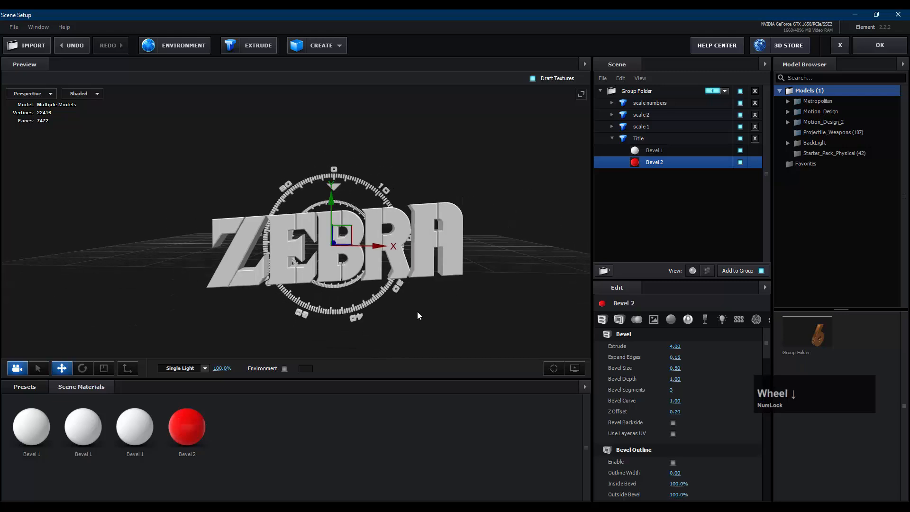
{"action": "left_click_drag", "start_coordinate": [417, 312], "coordinate": [414, 305]}
{"action": "left_click_drag", "start_coordinate": [465, 335], "coordinate": [471, 348]}
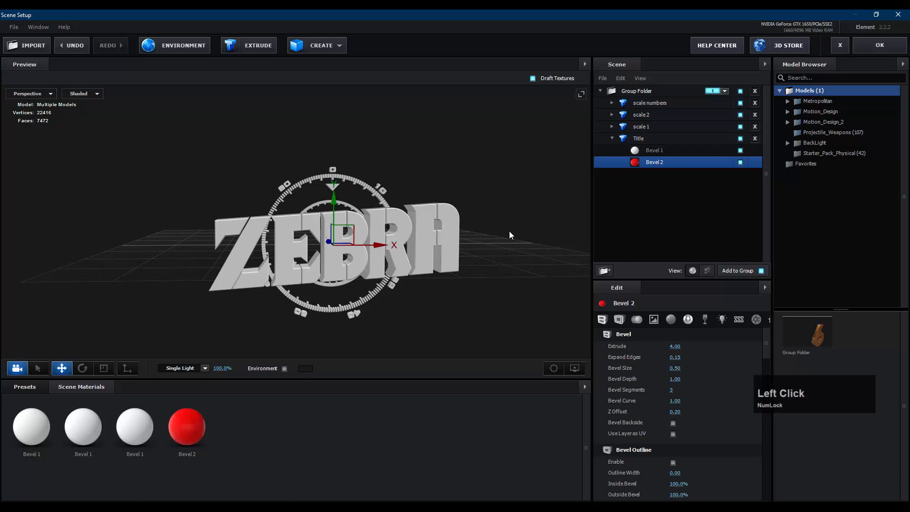
{"action": "left_click", "coordinate": [676, 357]}
{"action": "left_click_drag", "start_coordinate": [698, 359], "coordinate": [735, 354]}
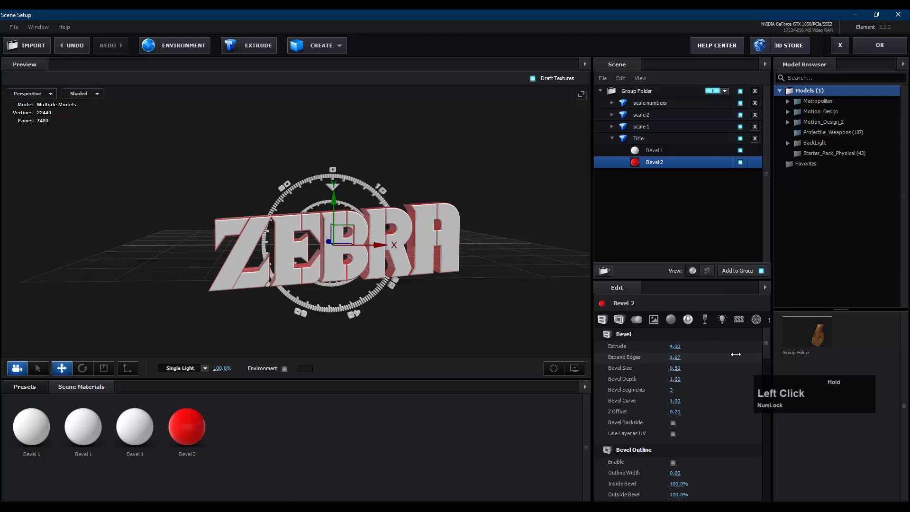
{"action": "left_click_drag", "start_coordinate": [451, 141], "coordinate": [475, 160]}
{"action": "scroll", "coordinate": [285, 181], "scroll_direction": "up", "scroll_amount": 5}
{"action": "left_click_drag", "start_coordinate": [266, 195], "coordinate": [282, 188]}
{"action": "mouse_move", "coordinate": [674, 354]}
{"action": "left_mouse_down"}
{"action": "mouse_move", "coordinate": [647, 360]}
{"action": "mouse_move", "coordinate": [660, 359]}
{"action": "left_mouse_up"}
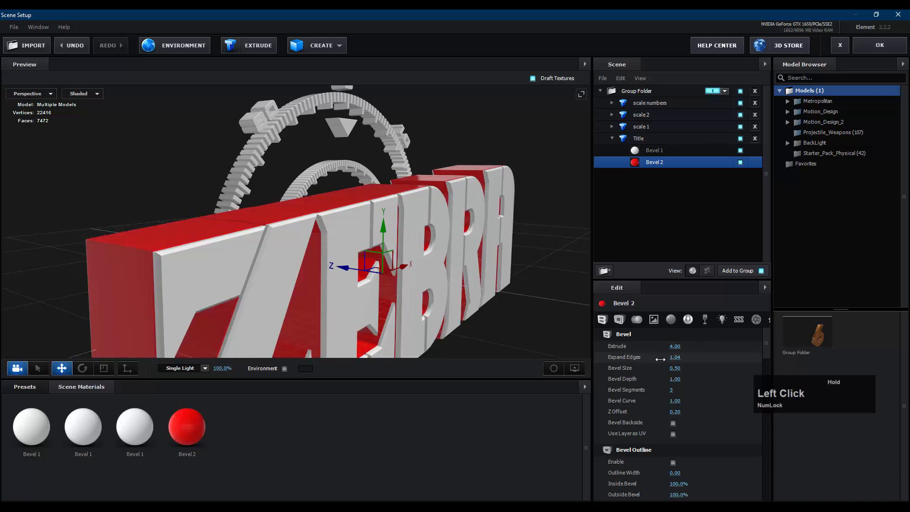
Lower Bevel 1's Expand Edges to slightly below zero
{"action": "left_click", "coordinate": [673, 151]}
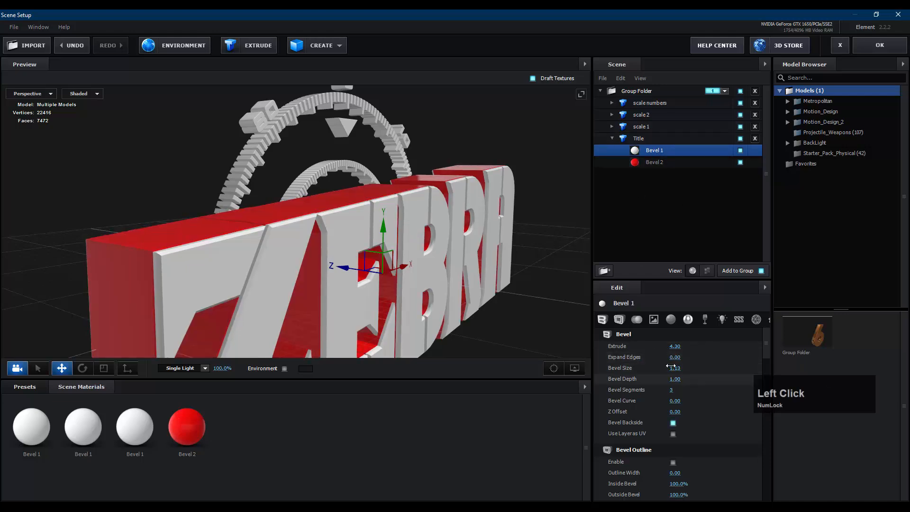
{"action": "left_click_drag", "start_coordinate": [674, 359], "coordinate": [673, 358]}
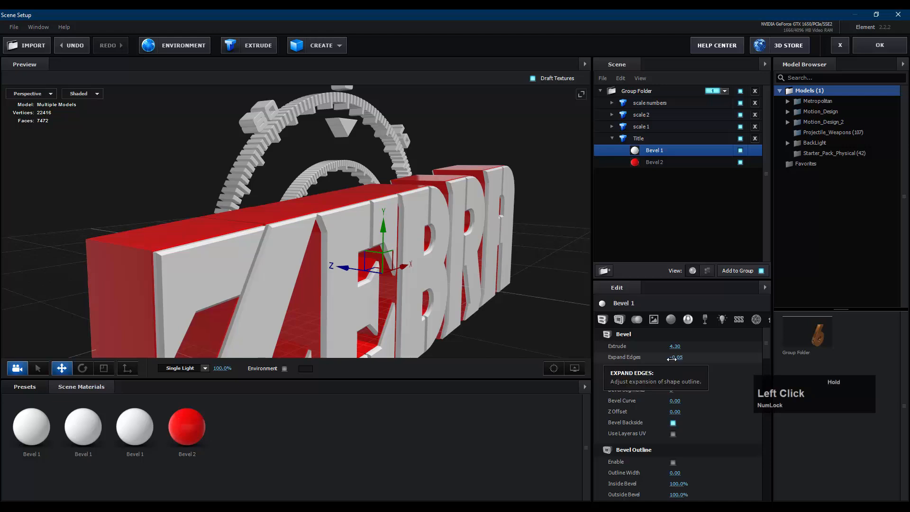
{"action": "mouse_move", "coordinate": [539, 307]}
{"action": "left_mouse_down"}
{"action": "mouse_move", "coordinate": [576, 308]}
{"action": "mouse_move", "coordinate": [529, 308]}
{"action": "mouse_move", "coordinate": [532, 337]}
{"action": "mouse_move", "coordinate": [544, 304]}
{"action": "left_mouse_up"}
Change Bevel 2's Diffuse Color to dark grey (474747)
{"action": "left_click", "coordinate": [659, 164]}
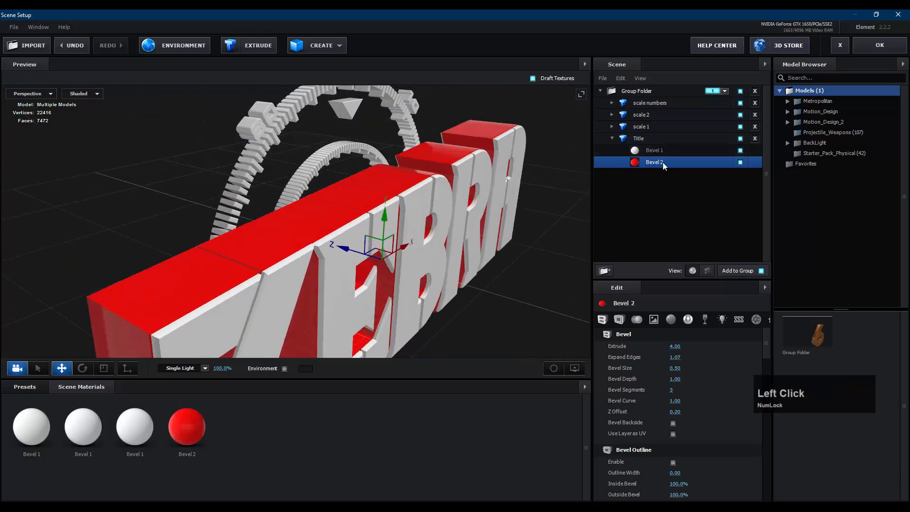
{"action": "scroll", "coordinate": [686, 416], "scroll_direction": "down", "scroll_amount": 10}
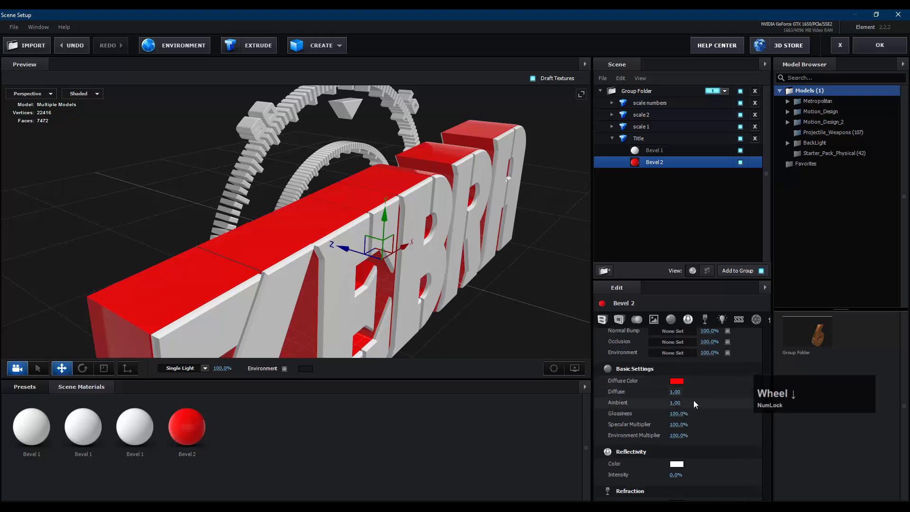
{"action": "left_click", "coordinate": [678, 350]}
{"action": "mouse_move", "coordinate": [599, 386]}
{"action": "left_mouse_down"}
{"action": "mouse_move", "coordinate": [588, 397]}
{"action": "mouse_move", "coordinate": [589, 388]}
{"action": "left_mouse_up"}
{"action": "left_click", "coordinate": [739, 418]}
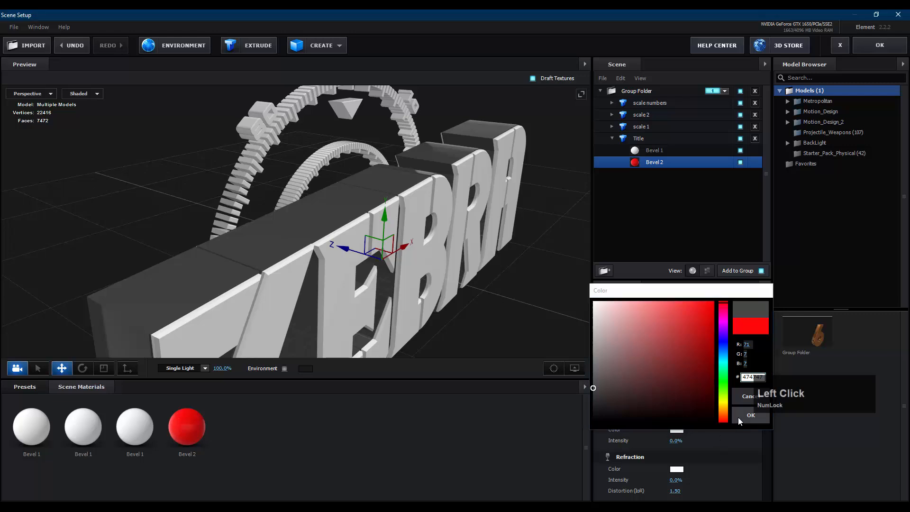
Set Bevel 2's Reflectivity Intensity to 60% and its Glossiness to 65%
{"action": "left_click_drag", "start_coordinate": [673, 441], "coordinate": [701, 440]}
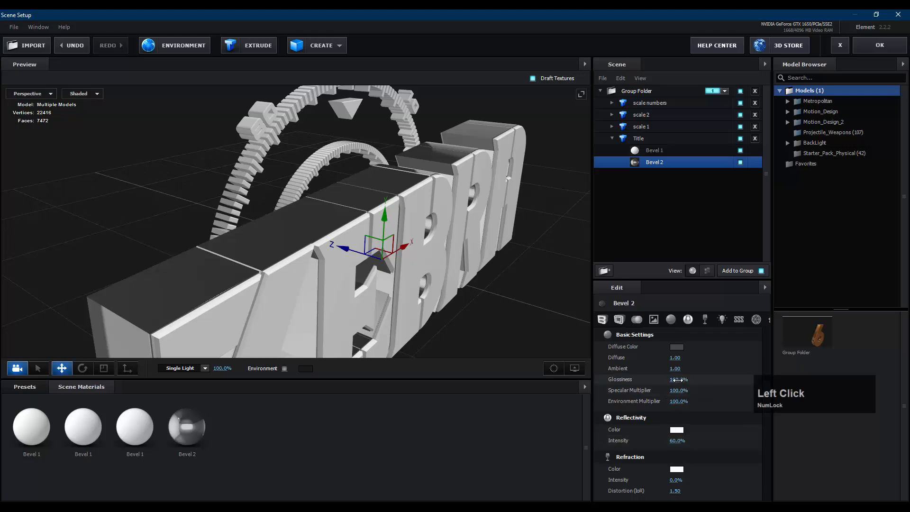
{"action": "left_click_drag", "start_coordinate": [675, 379], "coordinate": [668, 383]}
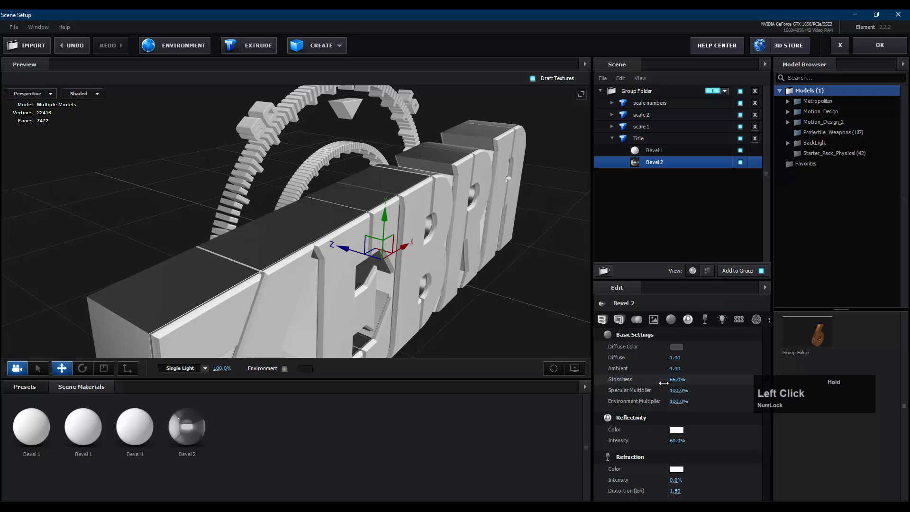
{"action": "left_click_drag", "start_coordinate": [426, 294], "coordinate": [406, 307]}
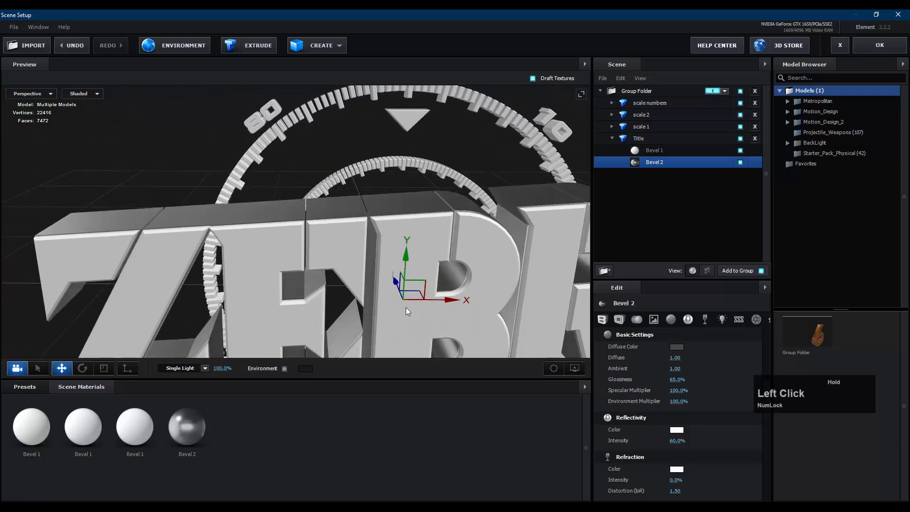
Change Bevel 1's Diffuse Color to near-black for the title's front faces
{"action": "left_click", "coordinate": [654, 151]}
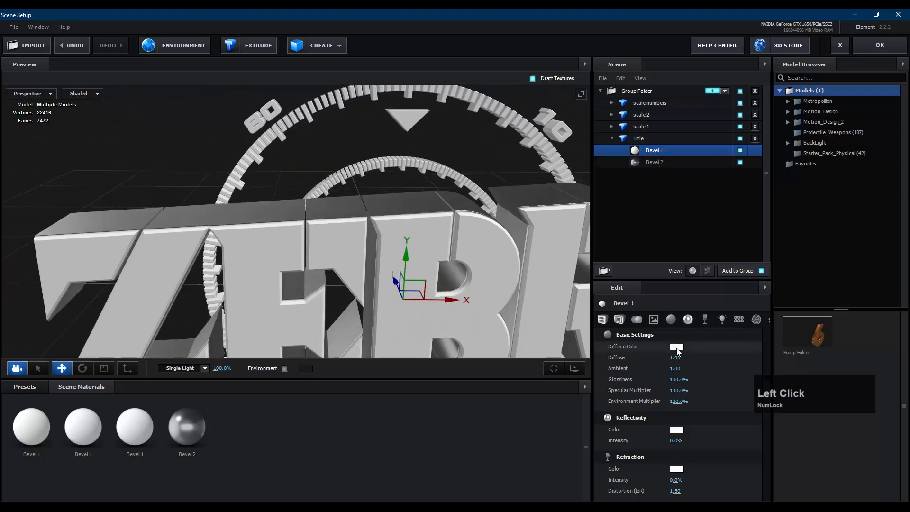
{"action": "scroll", "coordinate": [699, 412], "scroll_direction": "down", "scroll_amount": 1}
{"action": "scroll", "coordinate": [699, 412], "scroll_direction": "down", "scroll_amount": 1}
{"action": "scroll", "coordinate": [666, 369], "scroll_direction": "up", "scroll_amount": 2}
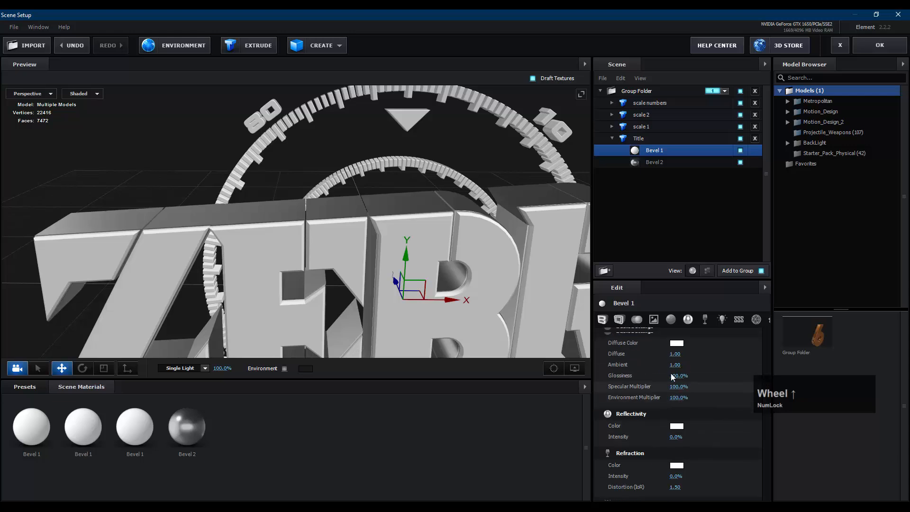
{"action": "left_click", "coordinate": [671, 355]}
{"action": "mouse_move", "coordinate": [671, 359]}
{"action": "left_mouse_down"}
{"action": "mouse_move", "coordinate": [613, 386]}
{"action": "mouse_move", "coordinate": [596, 403]}
{"action": "mouse_move", "coordinate": [598, 419]}
{"action": "mouse_move", "coordinate": [582, 430]}
{"action": "left_mouse_up"}
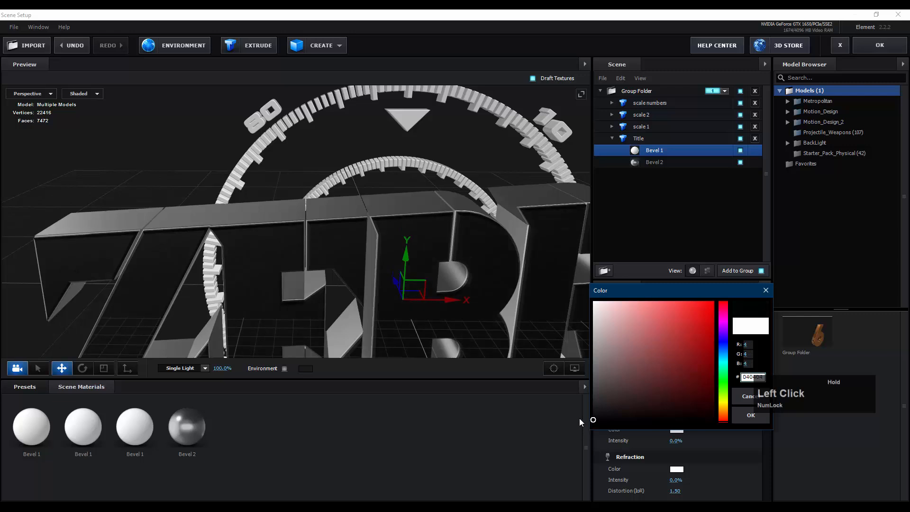
{"action": "left_click", "coordinate": [739, 415]}
{"action": "scroll", "coordinate": [555, 279], "scroll_direction": "down", "scroll_amount": 4}
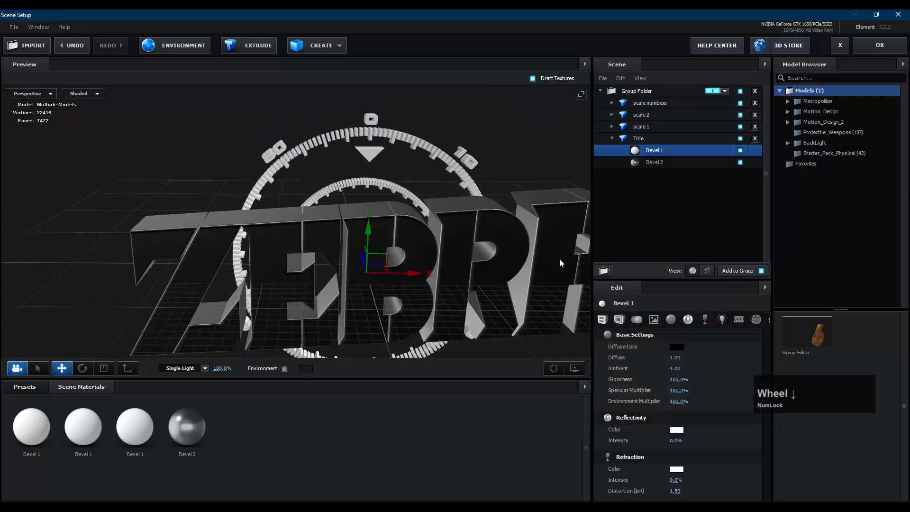
{"action": "left_click_drag", "start_coordinate": [559, 259], "coordinate": [592, 266]}
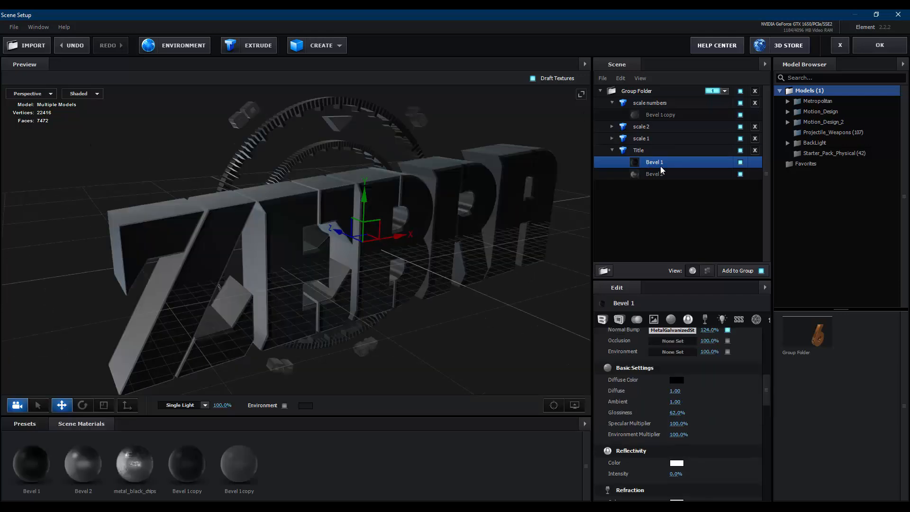
Lighten Bevel 1's Diffuse Color to dark grey (3C3C3C)
{"action": "left_click", "coordinate": [681, 380]}
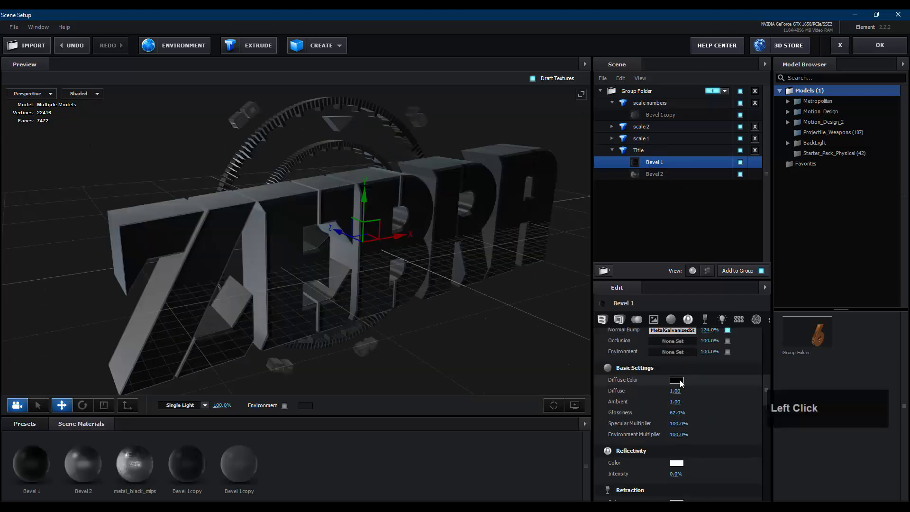
{"action": "left_click_drag", "start_coordinate": [602, 427], "coordinate": [588, 426]}
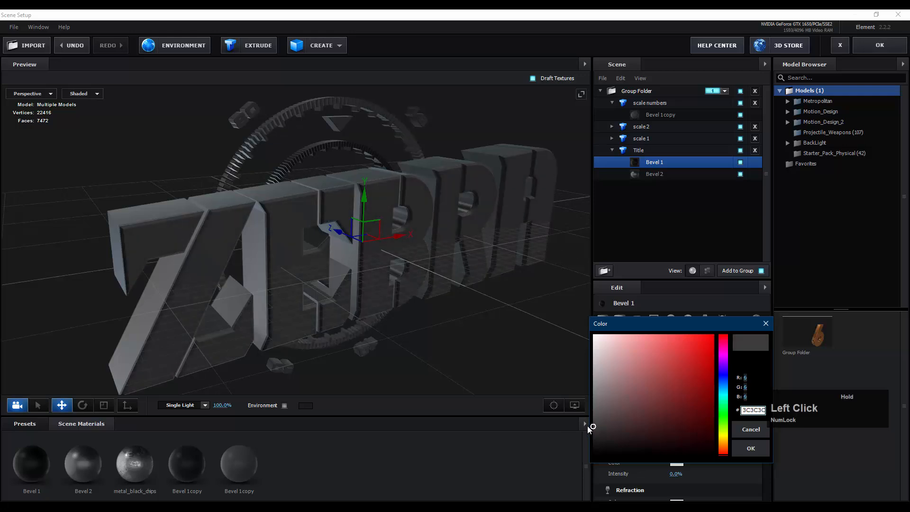
{"action": "left_click", "coordinate": [746, 447]}
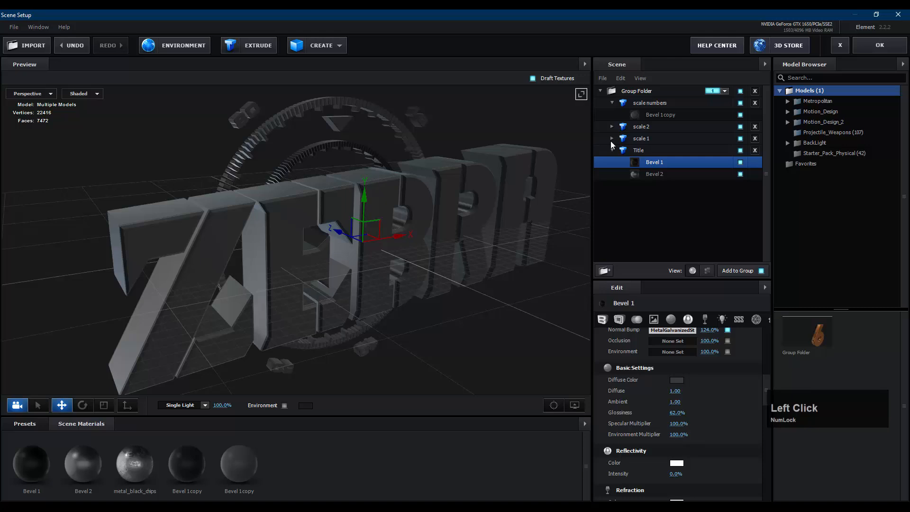
Try a UV Repeat of 1 by 1 on the Title extrusion's texture mapping
{"action": "left_click", "coordinate": [644, 150]}
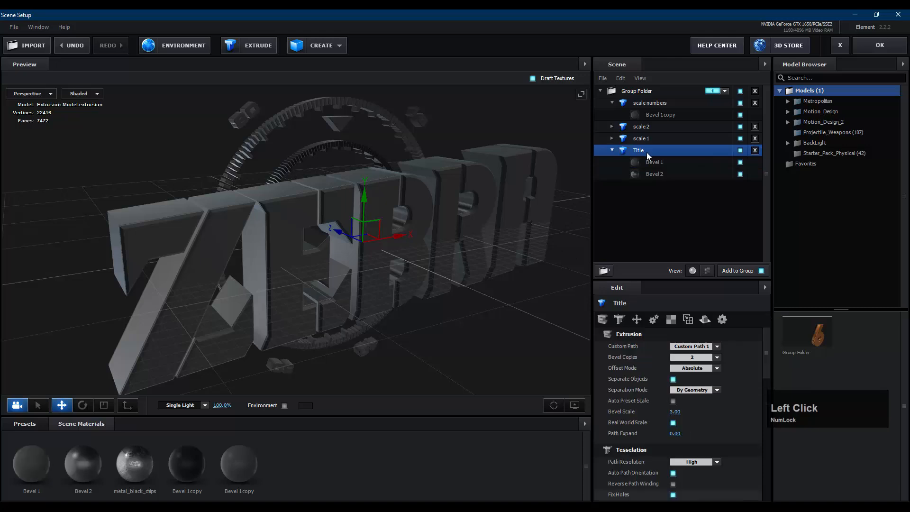
{"action": "left_click", "coordinate": [669, 323]}
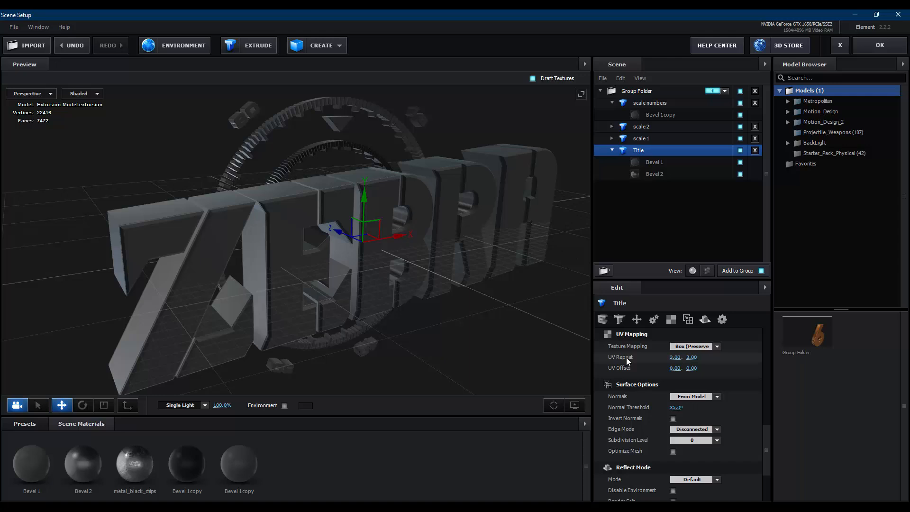
{"action": "left_click", "coordinate": [676, 358]}
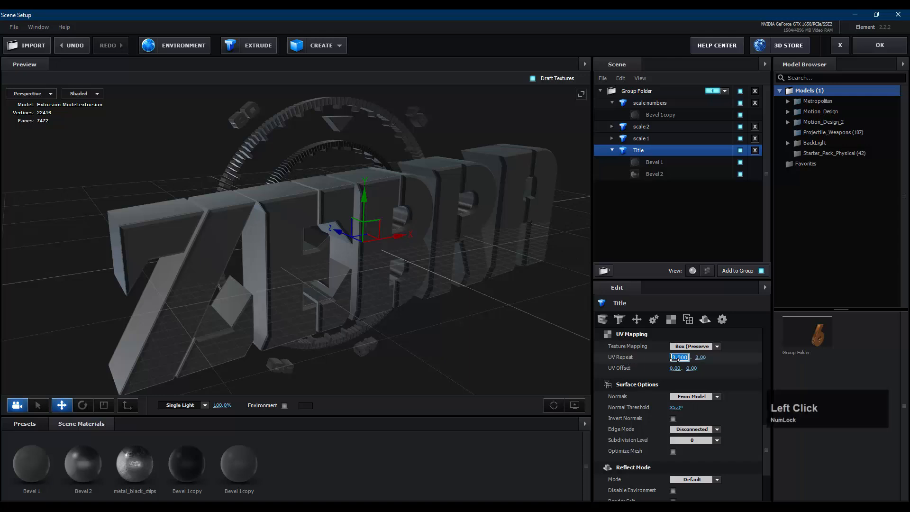
{"action": "type", "text": "1"}
{"action": "left_click", "coordinate": [696, 357]}
{"action": "type", "text": "1"}
{"action": "left_click", "coordinate": [721, 361]}
Set the Title's first UV Repeat value back to 3 and open the second value for editing
{"action": "left_click", "coordinate": [674, 357]}
{"action": "type", "text": "3"}
{"action": "left_click", "coordinate": [695, 357]}
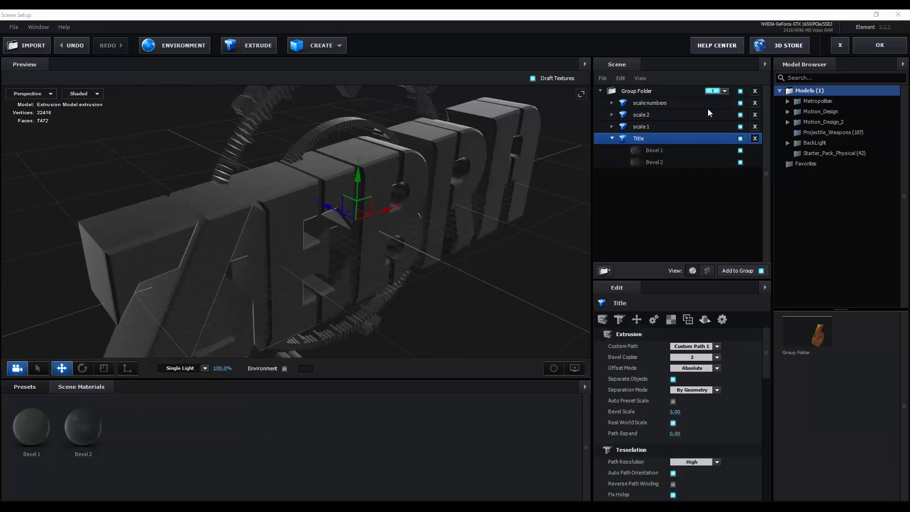
{"action": "left_click", "coordinate": [670, 155]}
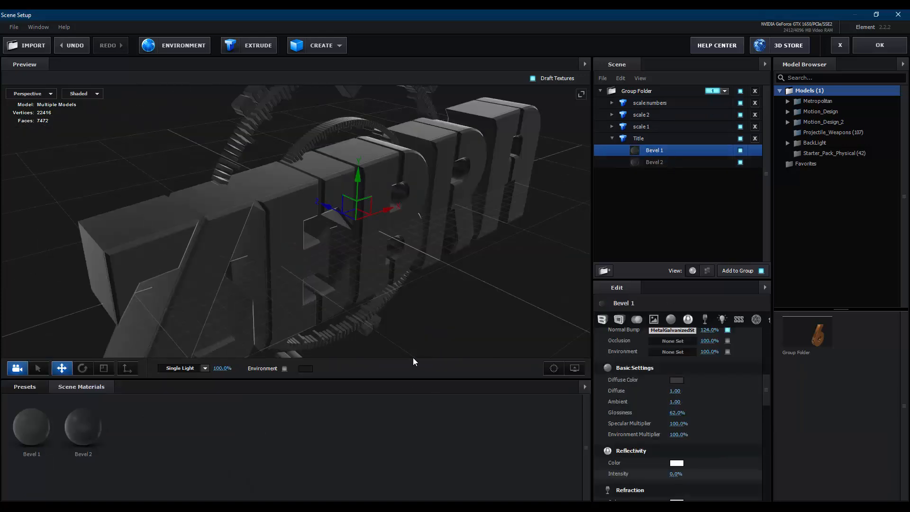
{"action": "left_click", "coordinate": [672, 137]}
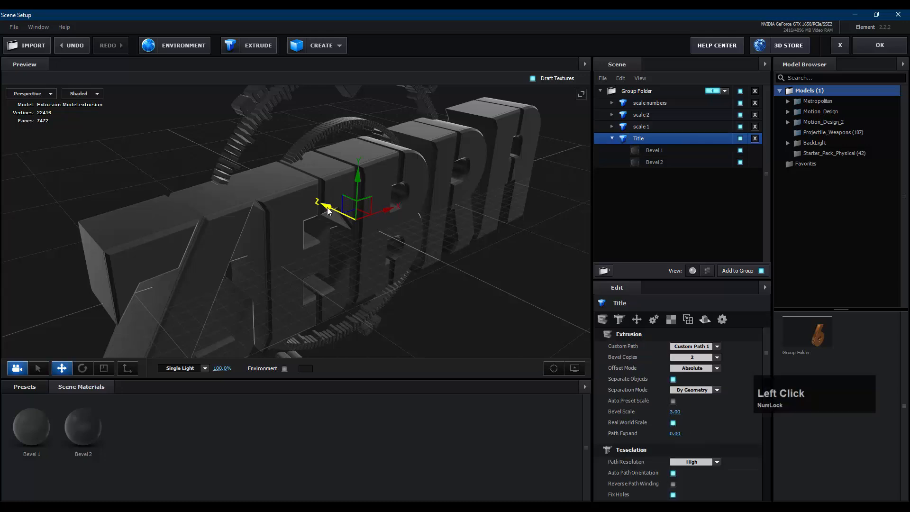
{"action": "left_click_drag", "start_coordinate": [325, 203], "coordinate": [344, 236]}
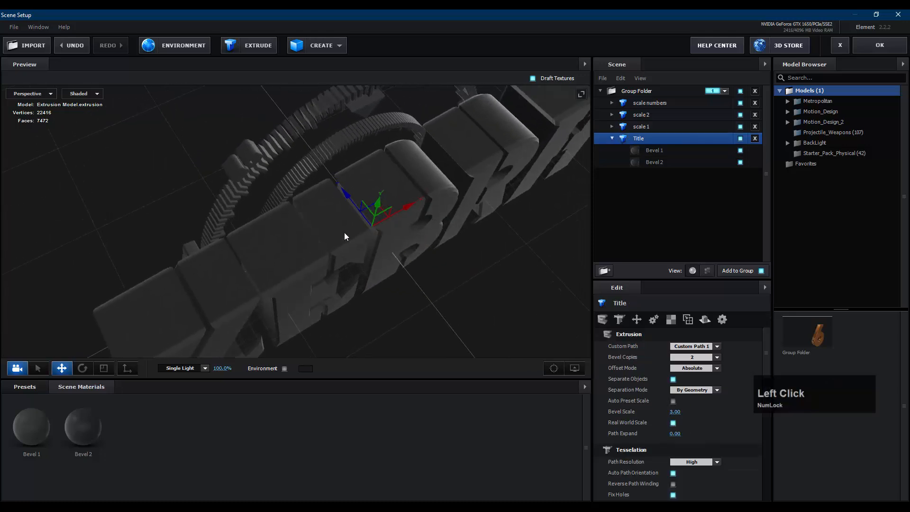
{"action": "left_click_drag", "start_coordinate": [346, 194], "coordinate": [483, 263]}
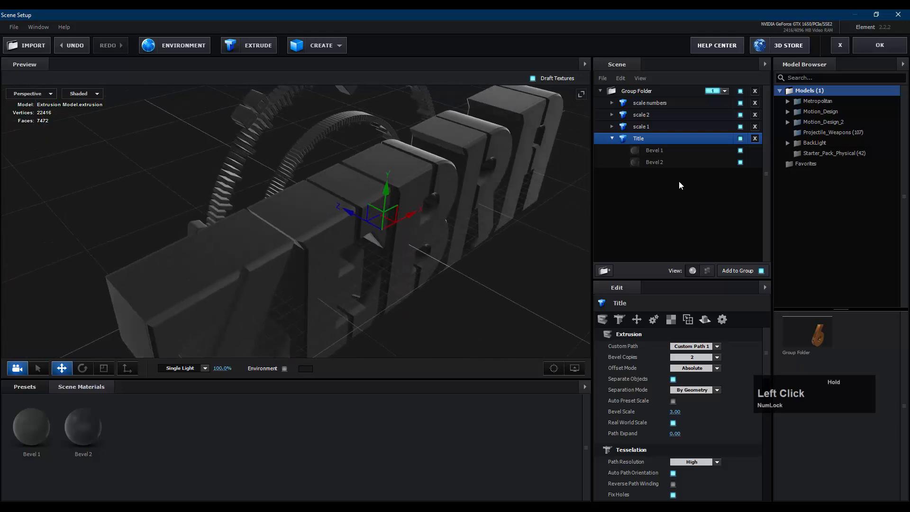
Select the Title's Bevel 1, open the Materials presets, and enlarge the preset browser area
{"action": "left_click", "coordinate": [675, 150]}
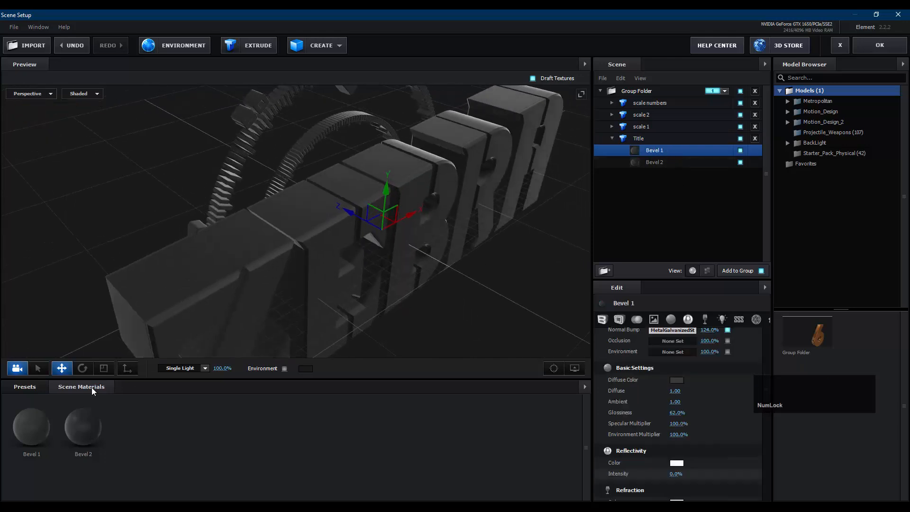
{"action": "left_click", "coordinate": [41, 385]}
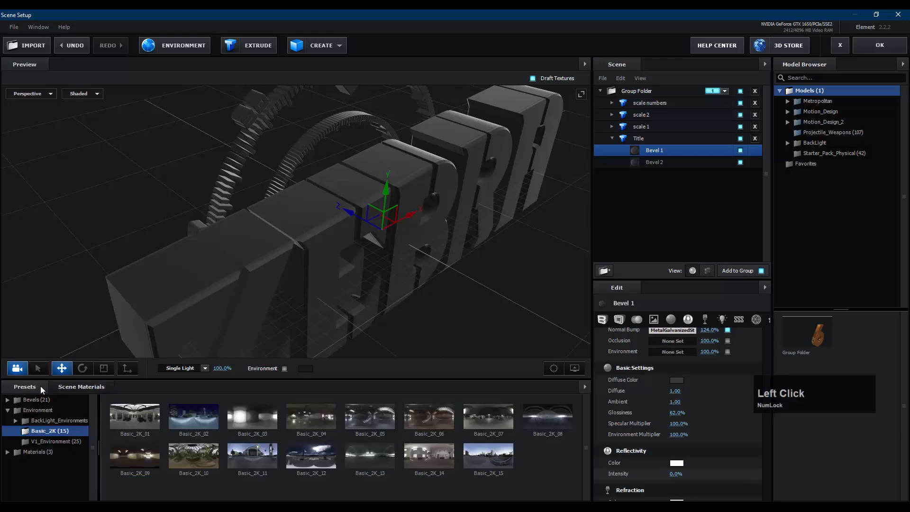
{"action": "left_click", "coordinate": [8, 412]}
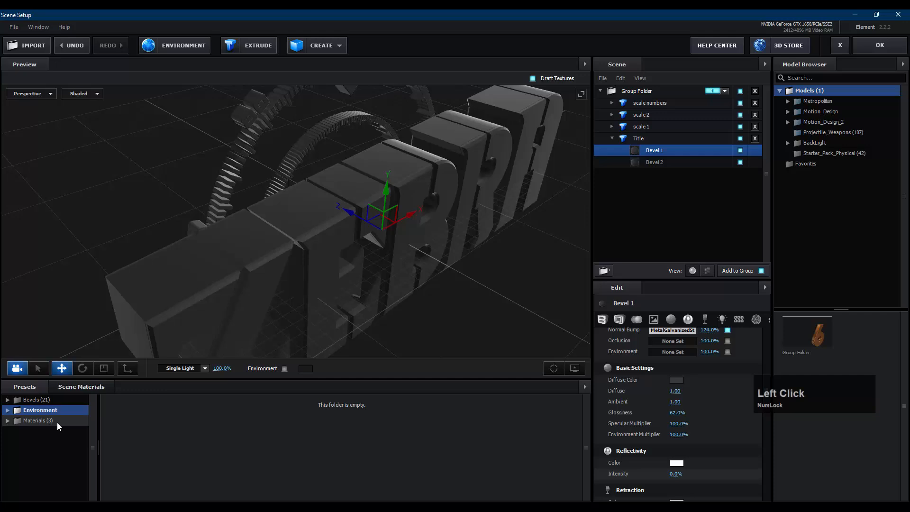
{"action": "left_click", "coordinate": [57, 422]}
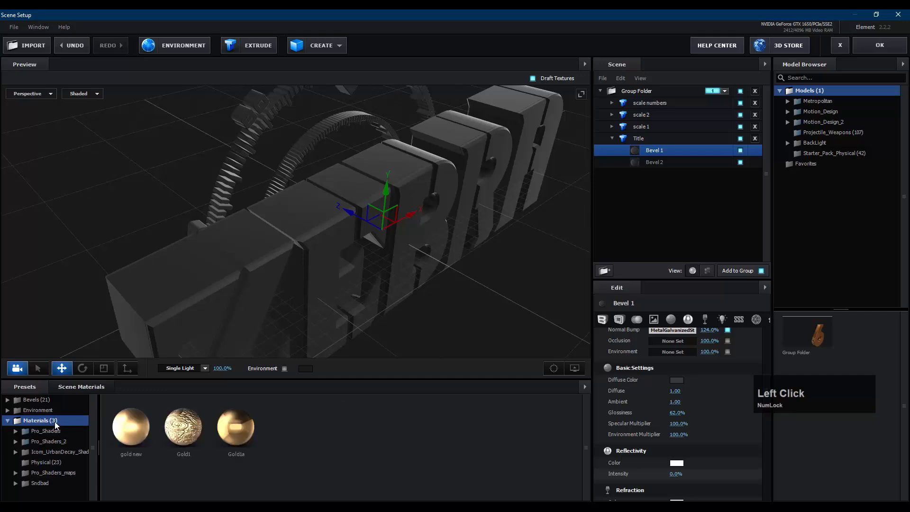
{"action": "left_click_drag", "start_coordinate": [163, 377], "coordinate": [176, 317]}
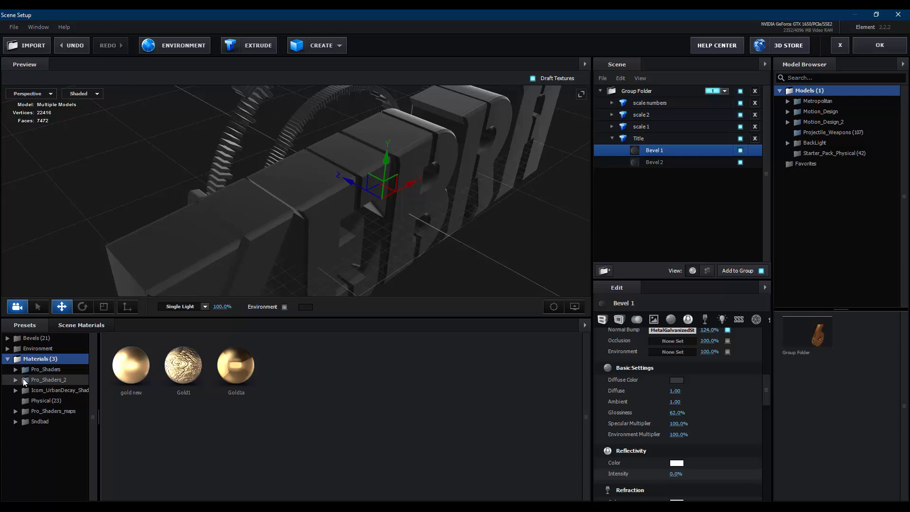
Apply the metal_black_chips material from the Pro_Shaders_2 Metal presets to the Title's Bevel 1
{"action": "left_click", "coordinate": [54, 380]}
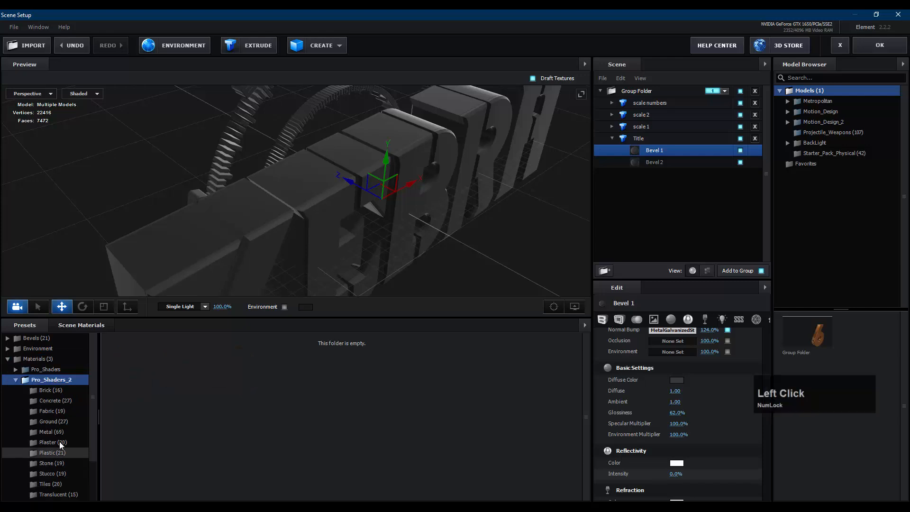
{"action": "left_click", "coordinate": [53, 431]}
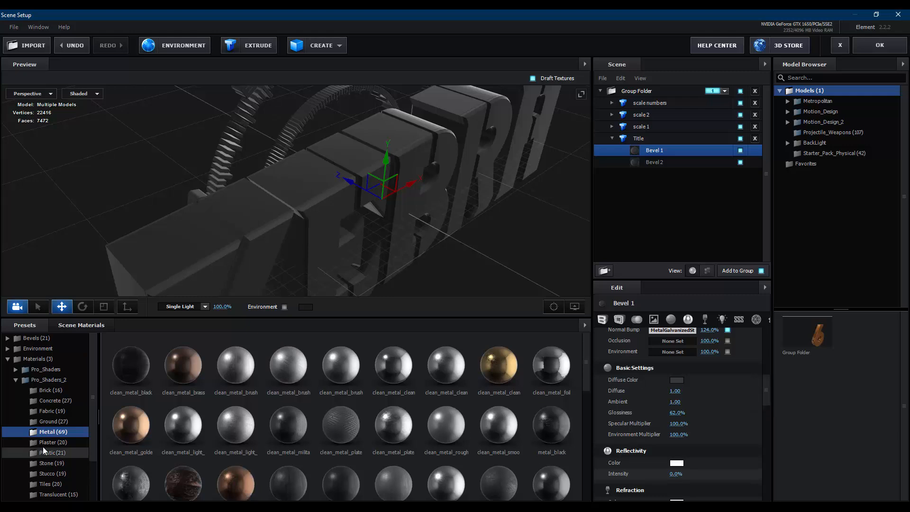
{"action": "left_click", "coordinate": [59, 432]}
{"action": "scroll", "coordinate": [234, 446], "scroll_direction": "down", "scroll_amount": 1}
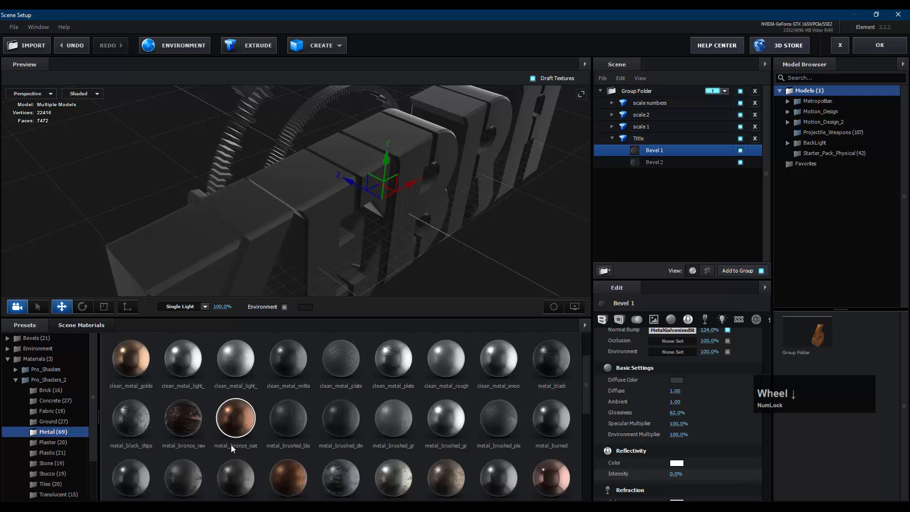
{"action": "scroll", "coordinate": [336, 405], "scroll_direction": "up", "scroll_amount": 1}
{"action": "scroll", "coordinate": [337, 405], "scroll_direction": "down", "scroll_amount": 3}
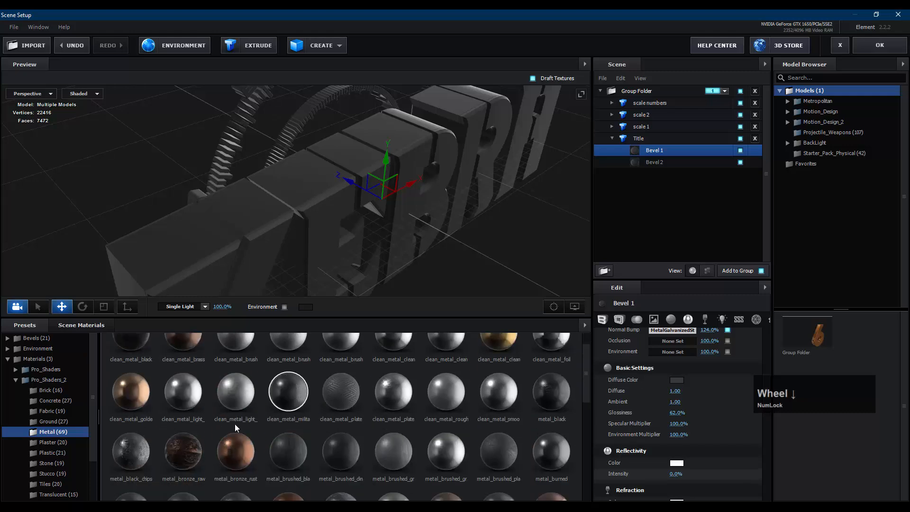
{"action": "left_click_drag", "start_coordinate": [128, 451], "coordinate": [672, 149]}
Examine the chipped metal texture on the title's front faces and edges from close up and from several angles
{"action": "left_click_drag", "start_coordinate": [505, 244], "coordinate": [356, 245]}
{"action": "scroll", "coordinate": [506, 231], "scroll_direction": "up", "scroll_amount": 3}
{"action": "left_click_drag", "start_coordinate": [275, 243], "coordinate": [325, 265]}
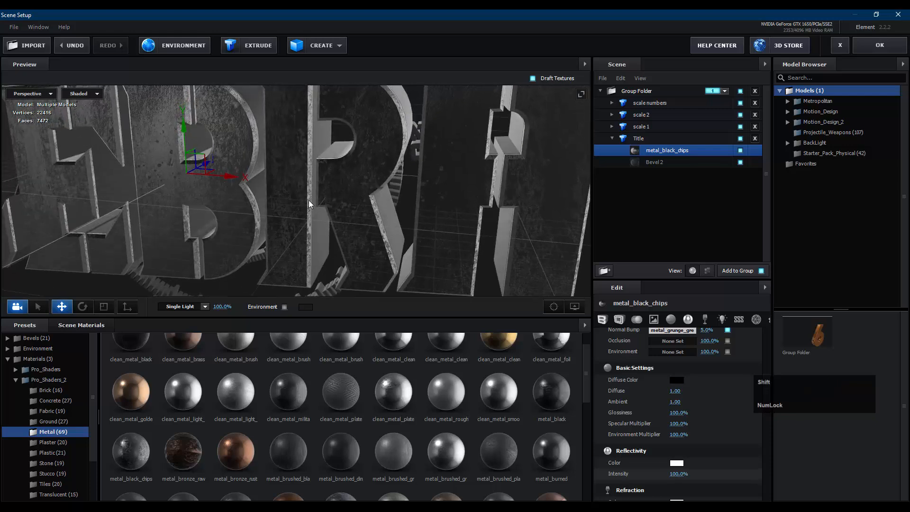
{"action": "left_click_drag", "start_coordinate": [308, 200], "coordinate": [474, 265]}
{"action": "left_click_drag", "start_coordinate": [445, 222], "coordinate": [462, 226]}
{"action": "scroll", "coordinate": [461, 230], "scroll_direction": "down", "scroll_amount": 2}
{"action": "scroll", "coordinate": [461, 230], "scroll_direction": "down", "scroll_amount": 2}
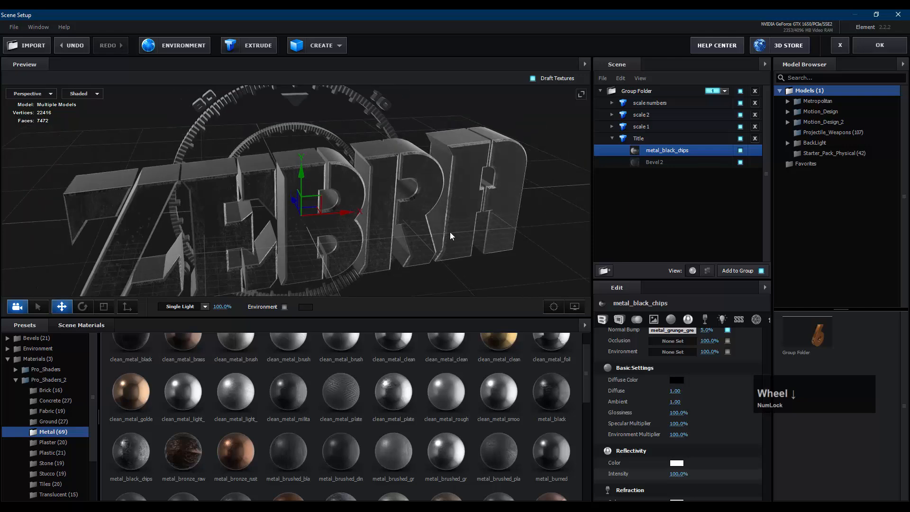
{"action": "left_click_drag", "start_coordinate": [413, 240], "coordinate": [249, 154]}
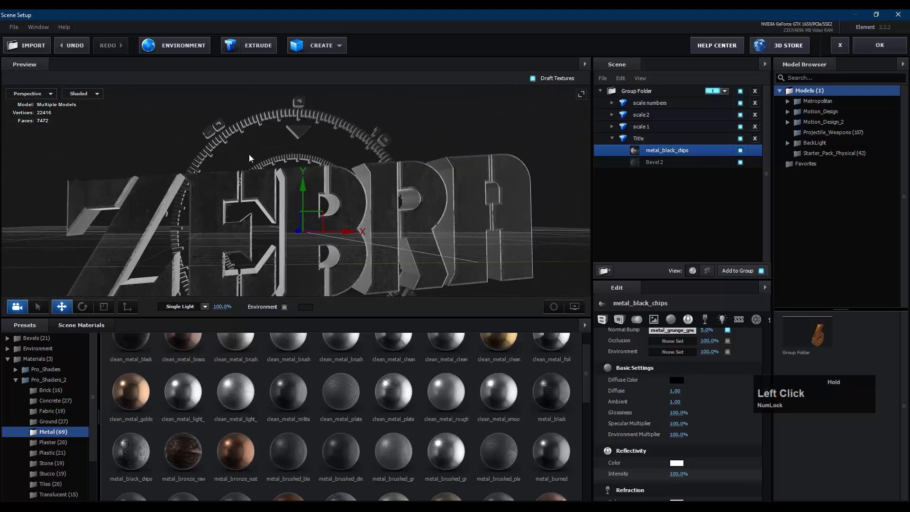
{"action": "left_click", "coordinate": [185, 46]}
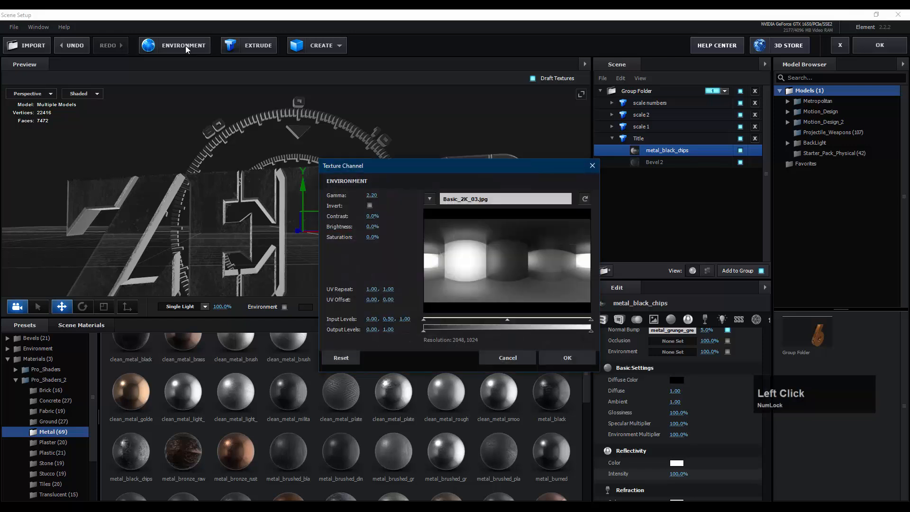
{"action": "left_click", "coordinate": [430, 199]}
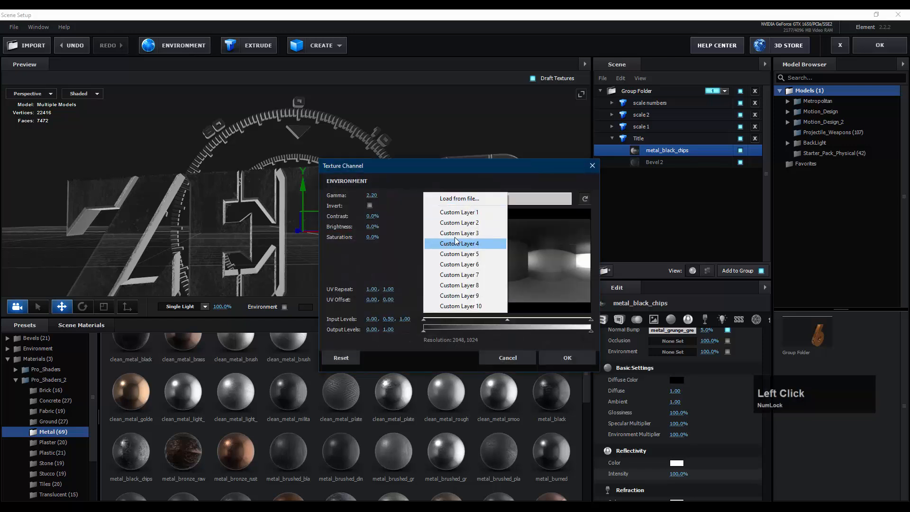
{"action": "left_click", "coordinate": [515, 207]}
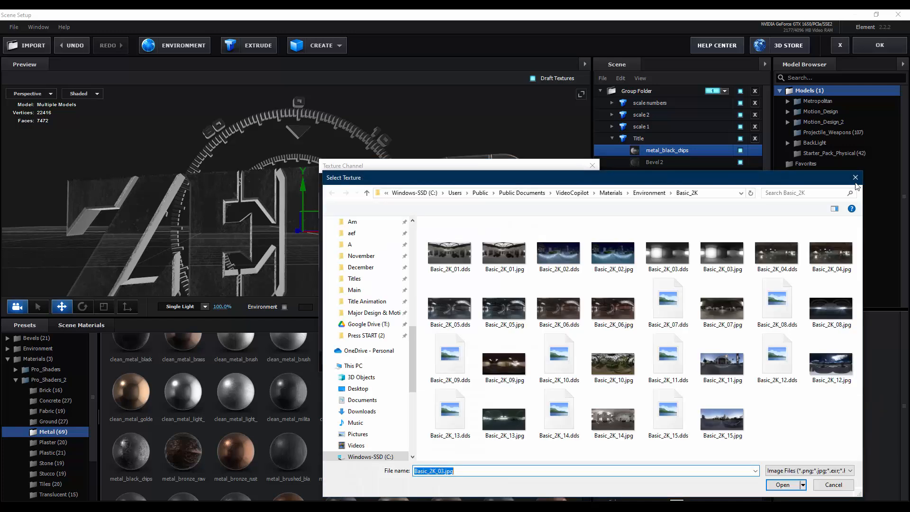
{"action": "left_click", "coordinate": [853, 182]}
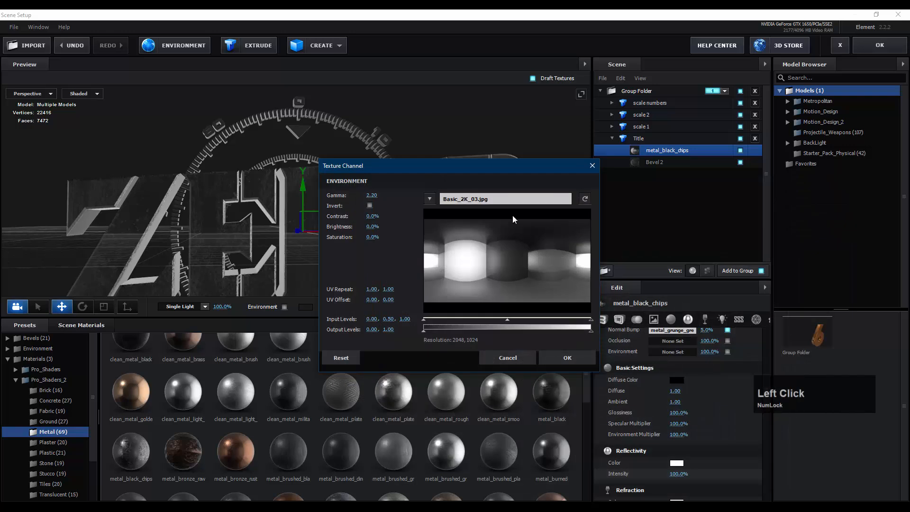
{"action": "left_click", "coordinate": [507, 357]}
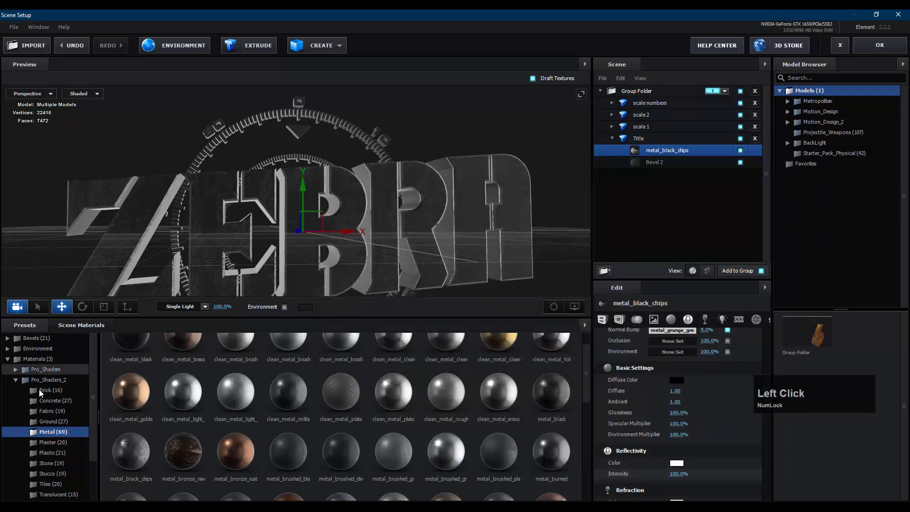
Apply the Studio_blurred environment from the V1_Environment presets as the scene's environment map
{"action": "left_click", "coordinate": [7, 360]}
{"action": "left_click", "coordinate": [8, 349]}
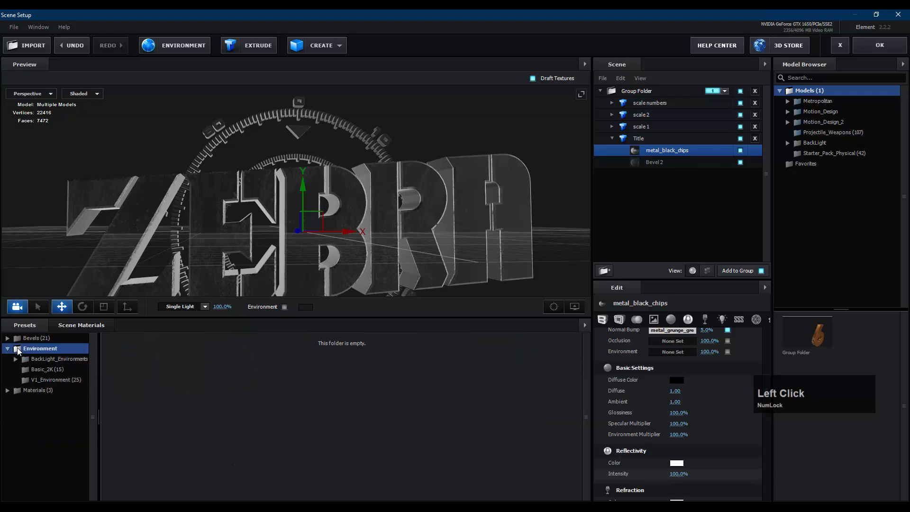
{"action": "left_click", "coordinate": [49, 370]}
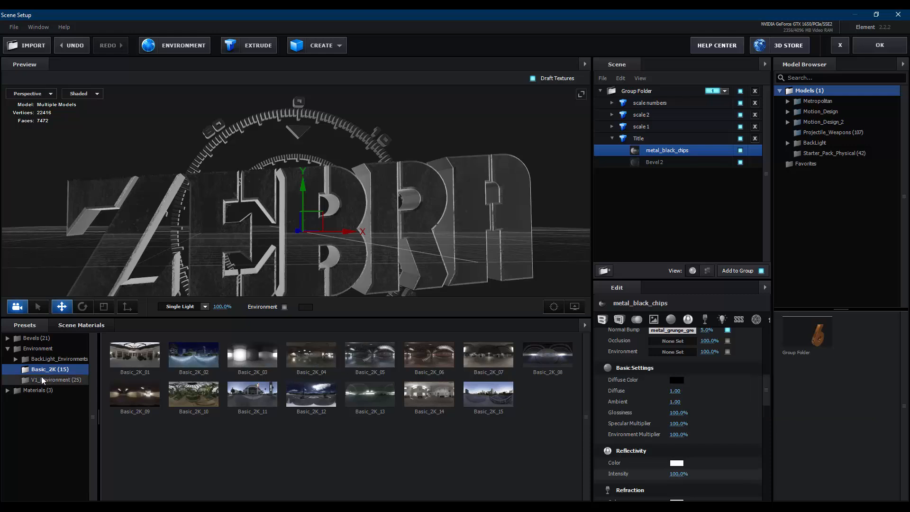
{"action": "left_click", "coordinate": [59, 379]}
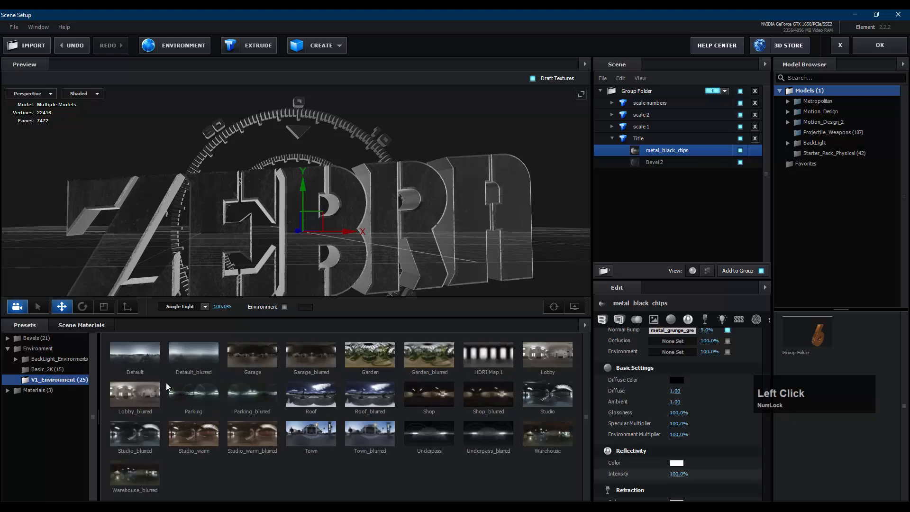
{"action": "left_click", "coordinate": [135, 438]}
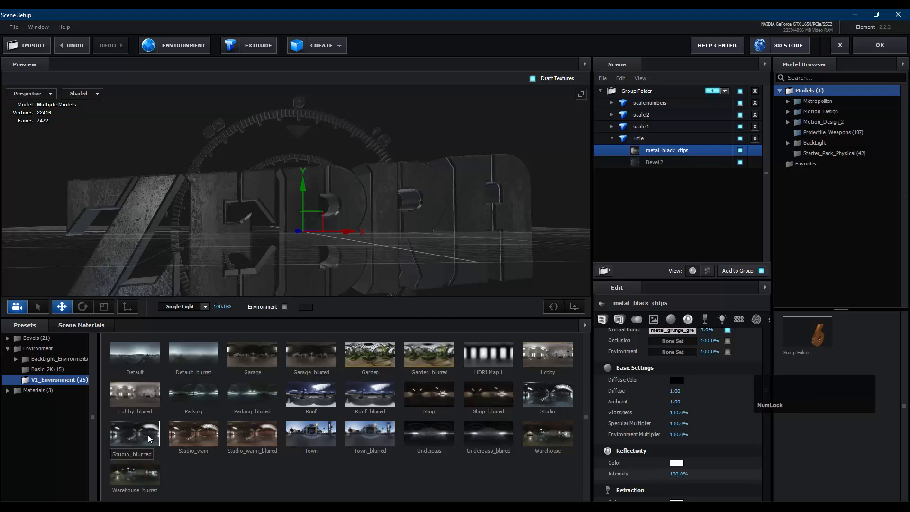
{"action": "left_click_drag", "start_coordinate": [490, 239], "coordinate": [443, 199]}
{"action": "left_click_drag", "start_coordinate": [538, 260], "coordinate": [540, 227]}
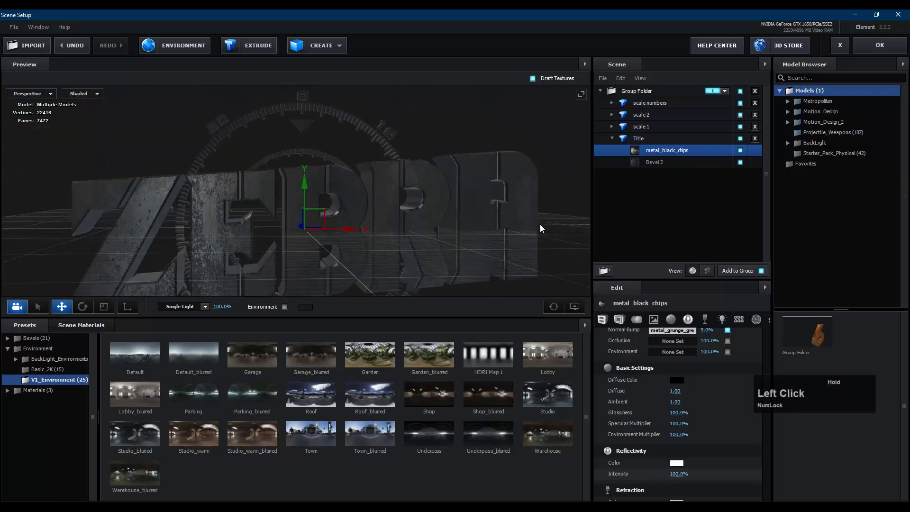
Set the Studio_blurred environment texture's Brightness to 30% and accept the change
{"action": "left_click", "coordinate": [152, 45]}
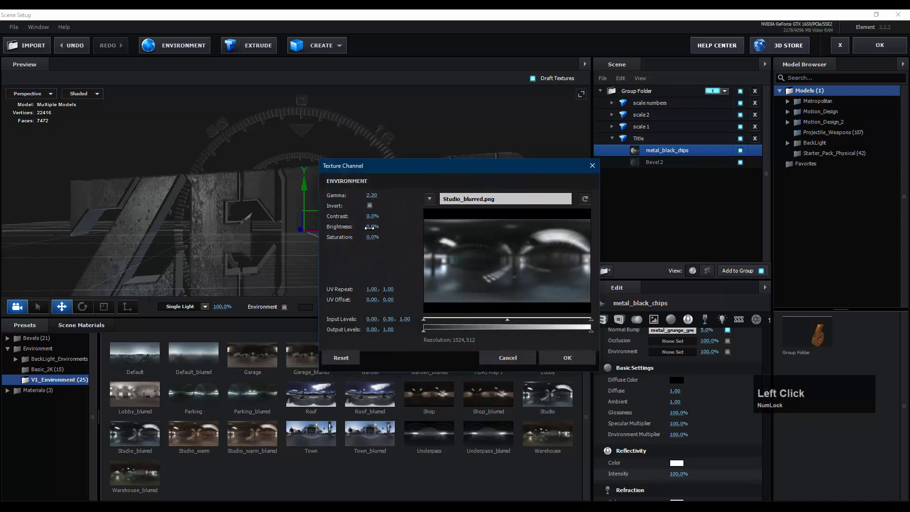
{"action": "left_click_drag", "start_coordinate": [369, 227], "coordinate": [370, 227]}
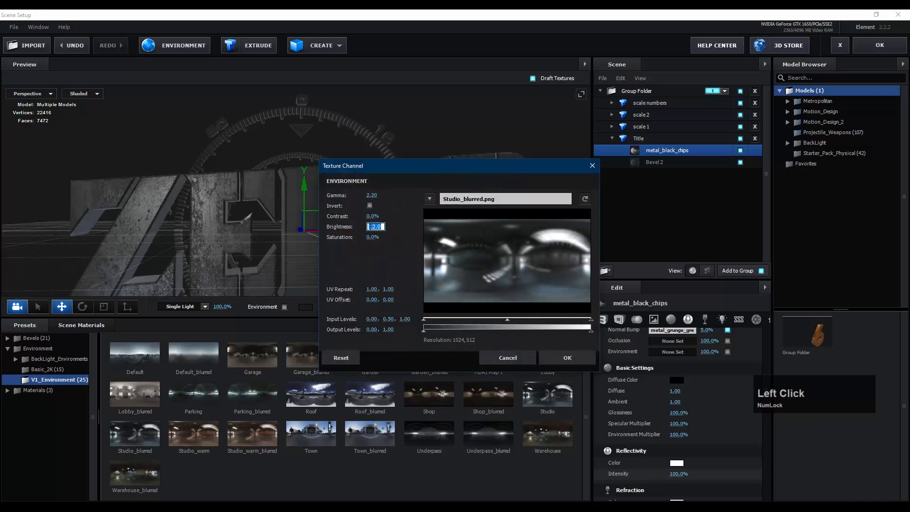
{"action": "type", "text": "25"}
{"action": "key", "text": "Return"}
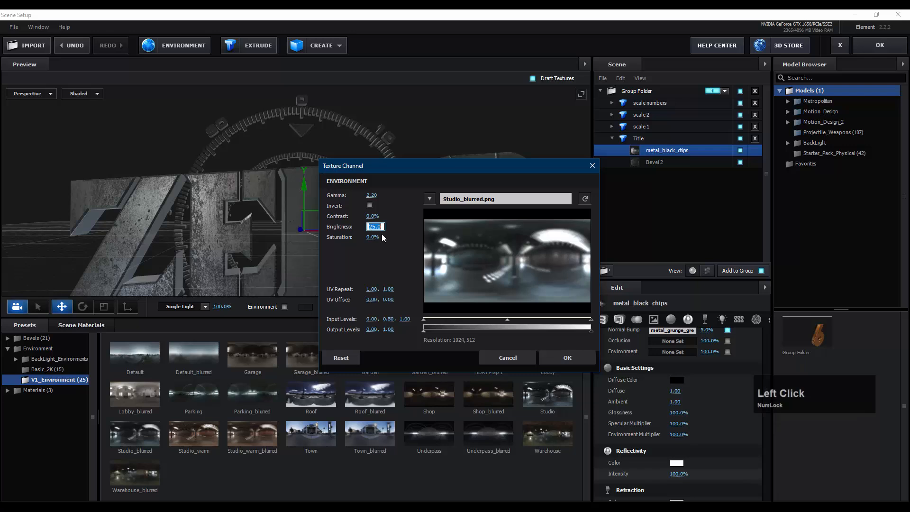
{"action": "type", "text": "30"}
{"action": "key", "text": "Return"}
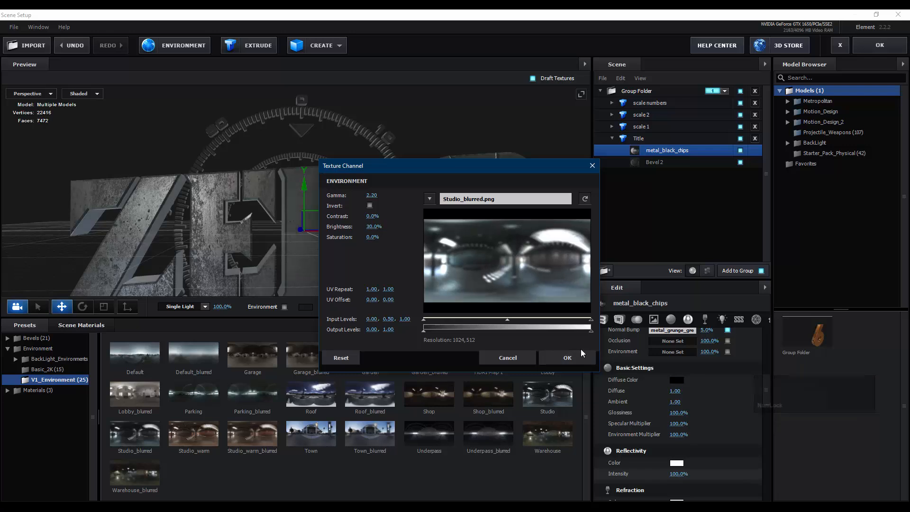
{"action": "left_click_drag", "start_coordinate": [527, 237], "coordinate": [293, 137]}
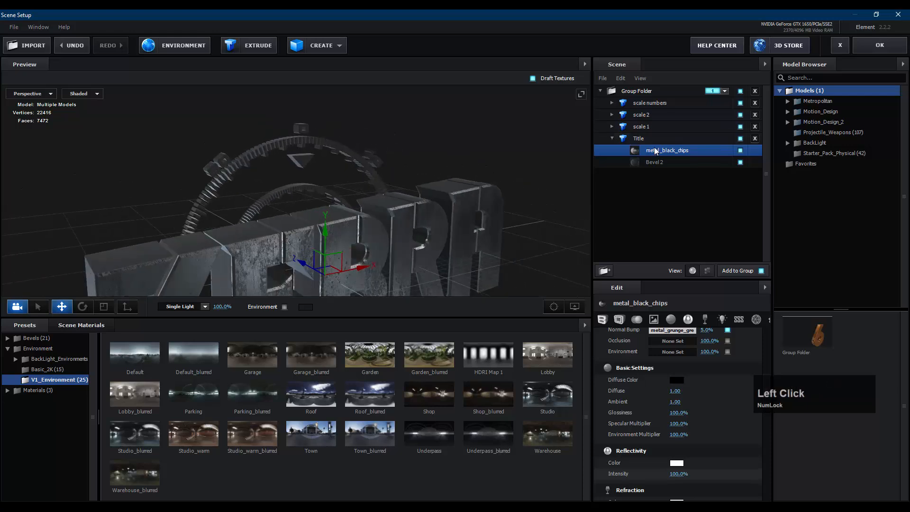
Duplicate and replace the Bevel 1 material on the scale 1 model so it has its own copy
{"action": "left_click", "coordinate": [654, 127]}
{"action": "scroll", "coordinate": [318, 138], "scroll_direction": "up", "scroll_amount": 3}
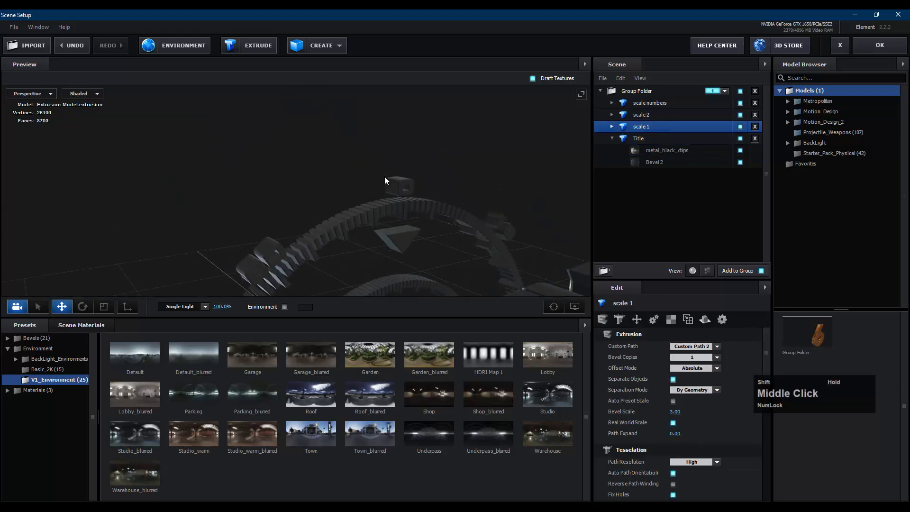
{"action": "left_click_drag", "start_coordinate": [384, 176], "coordinate": [450, 211]}
{"action": "scroll", "coordinate": [299, 98], "scroll_direction": "up", "scroll_amount": 1}
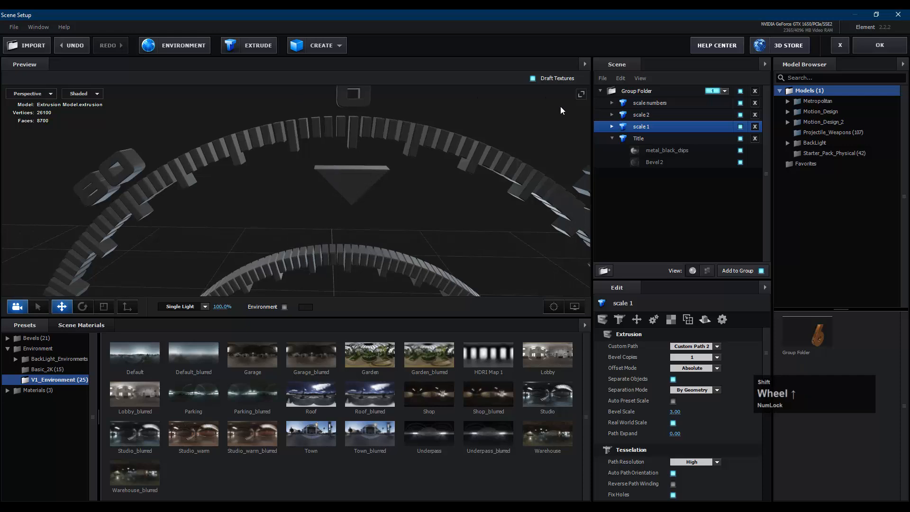
{"action": "left_click_drag", "start_coordinate": [530, 124], "coordinate": [555, 103]}
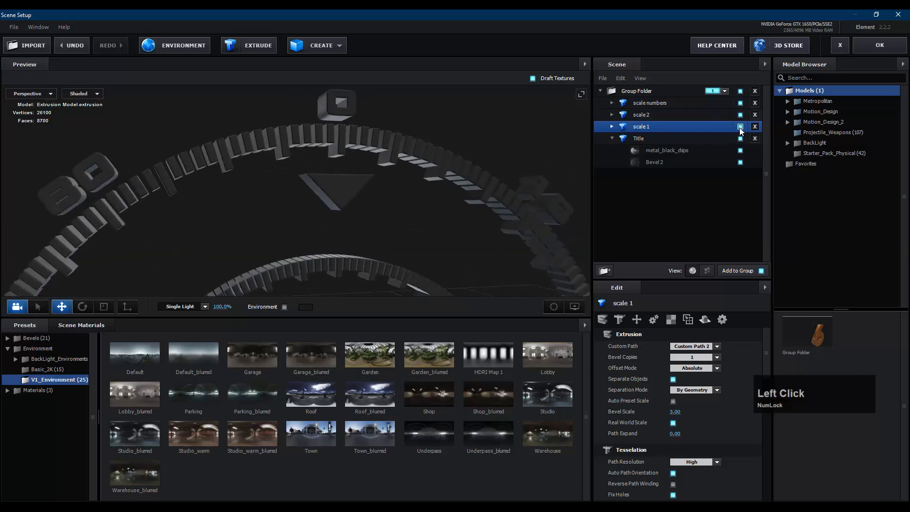
{"action": "left_click", "coordinate": [610, 126]}
{"action": "left_click", "coordinate": [617, 137]}
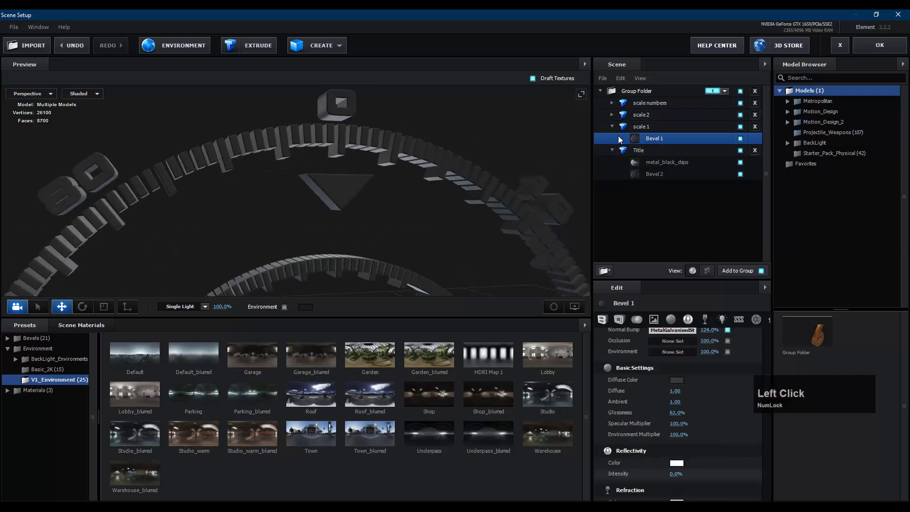
{"action": "left_click", "coordinate": [611, 115]}
{"action": "left_click", "coordinate": [625, 115]}
{"action": "left_click", "coordinate": [670, 127]}
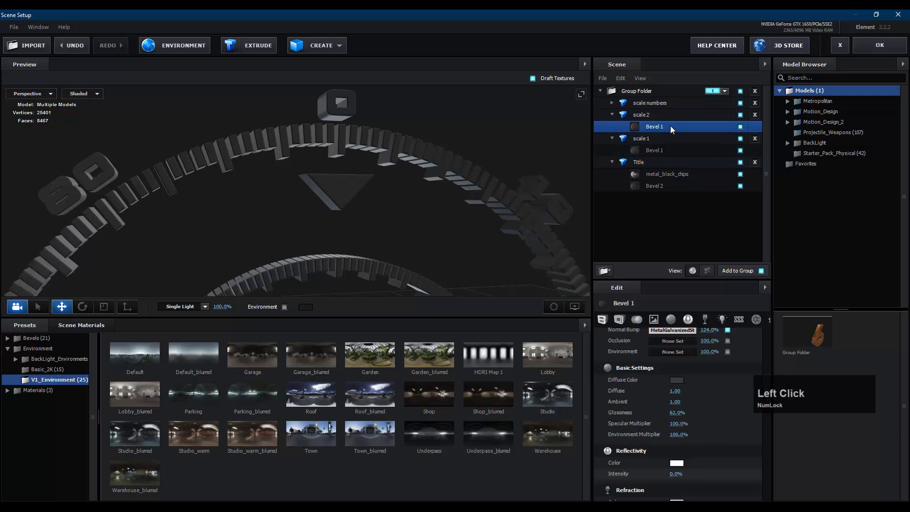
{"action": "left_click", "coordinate": [657, 150]}
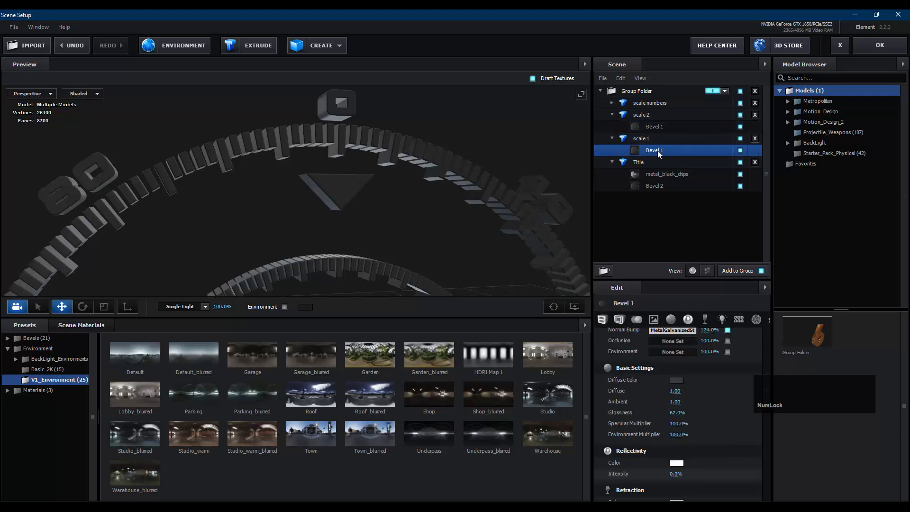
{"action": "right_click", "coordinate": [658, 152]}
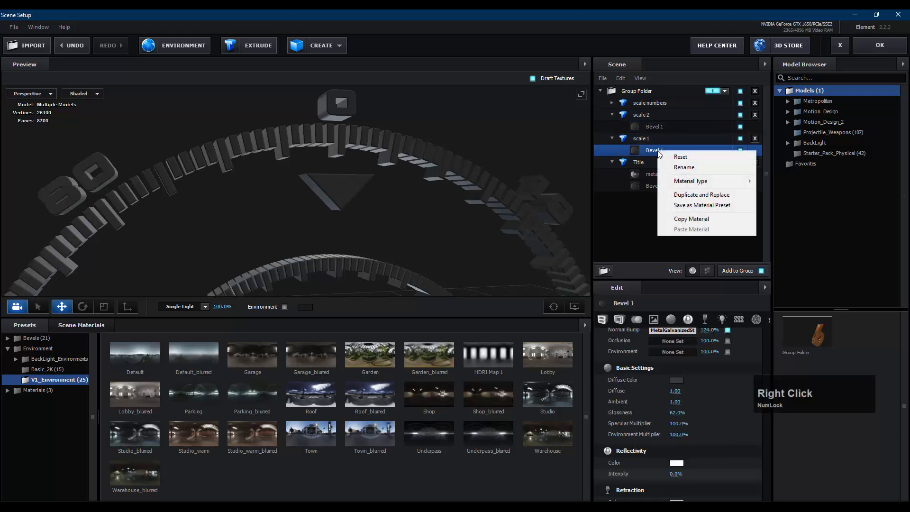
{"action": "left_click", "coordinate": [713, 195]}
Darken the diffuse color of scale 1's copied Bevel 1 material to near-black #111111
{"action": "scroll", "coordinate": [414, 267], "scroll_direction": "down", "scroll_amount": 3}
{"action": "left_click_drag", "start_coordinate": [414, 267], "coordinate": [494, 140]}
{"action": "left_click_drag", "start_coordinate": [432, 143], "coordinate": [503, 178]}
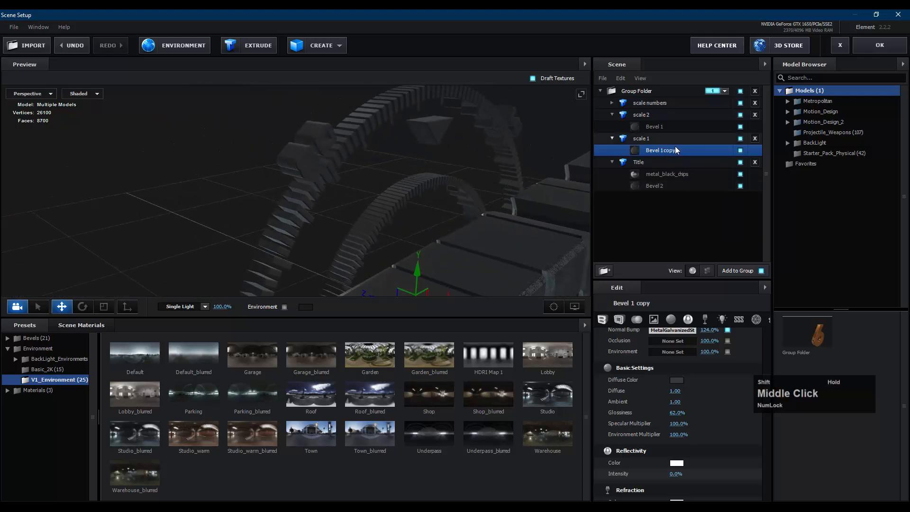
{"action": "left_click", "coordinate": [675, 150]}
{"action": "left_click", "coordinate": [676, 379]}
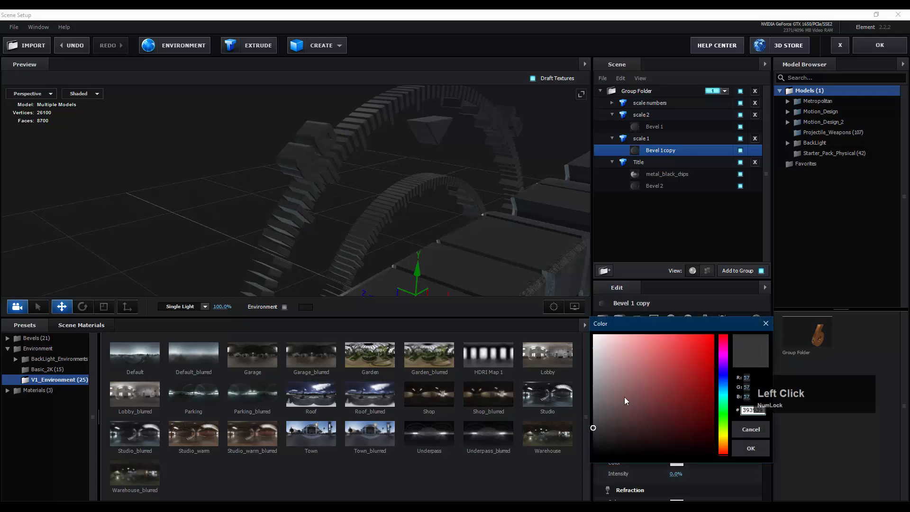
{"action": "left_click_drag", "start_coordinate": [598, 429], "coordinate": [594, 443]}
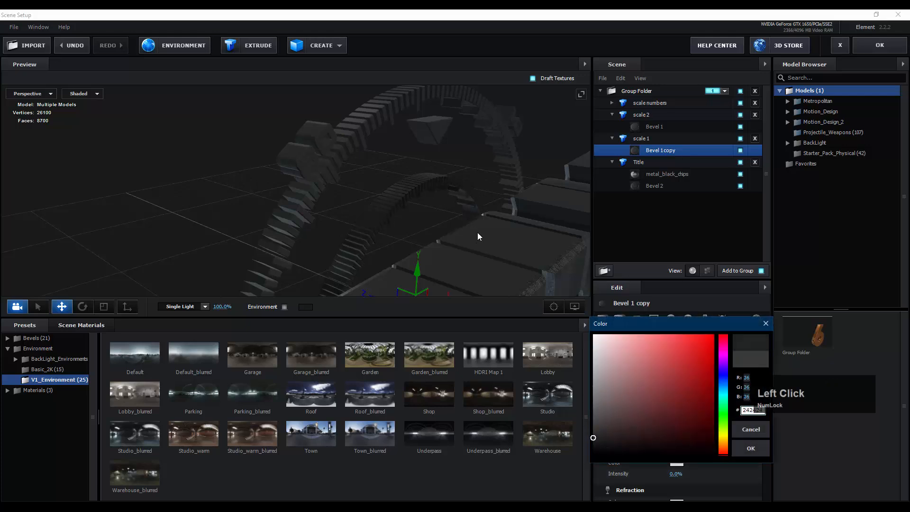
{"action": "left_click", "coordinate": [595, 446]}
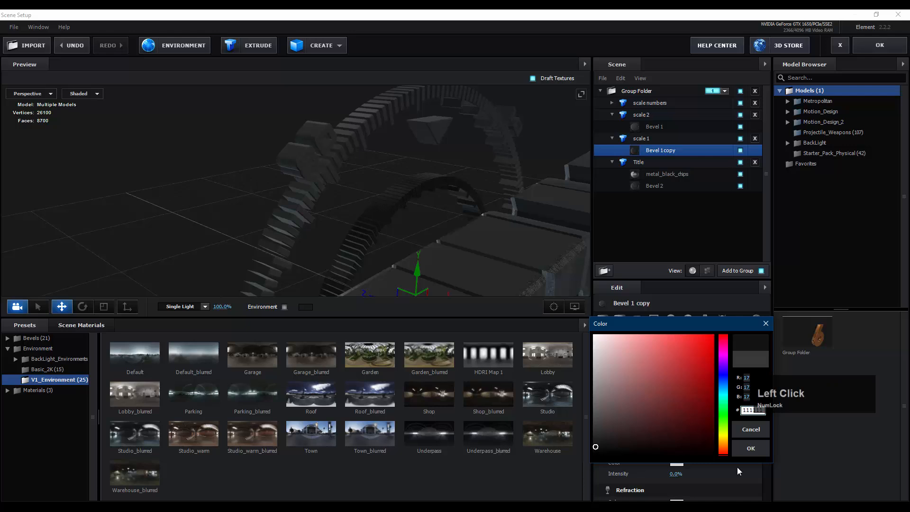
{"action": "left_click", "coordinate": [750, 453]}
{"action": "left_click_drag", "start_coordinate": [455, 158], "coordinate": [467, 143]}
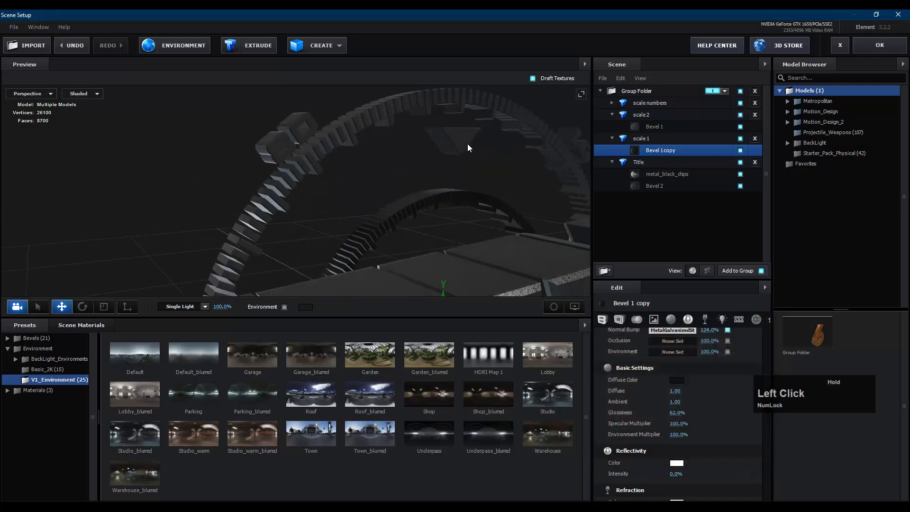
Duplicate and replace the Bevel 1 material on scale numbers and set the copy's diffuse color to dark red #5F0000
{"action": "left_click", "coordinate": [612, 103]}
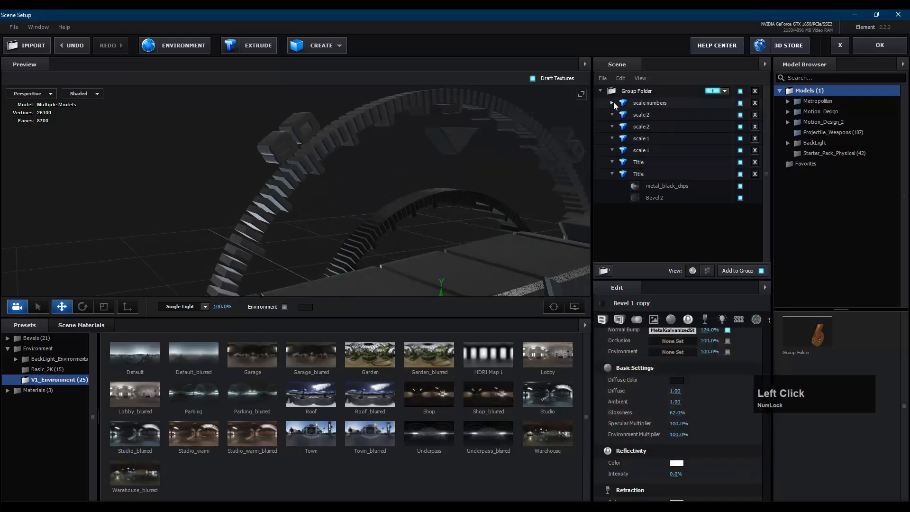
{"action": "left_click", "coordinate": [665, 105]}
{"action": "left_click", "coordinate": [657, 115]}
{"action": "right_click", "coordinate": [660, 115]}
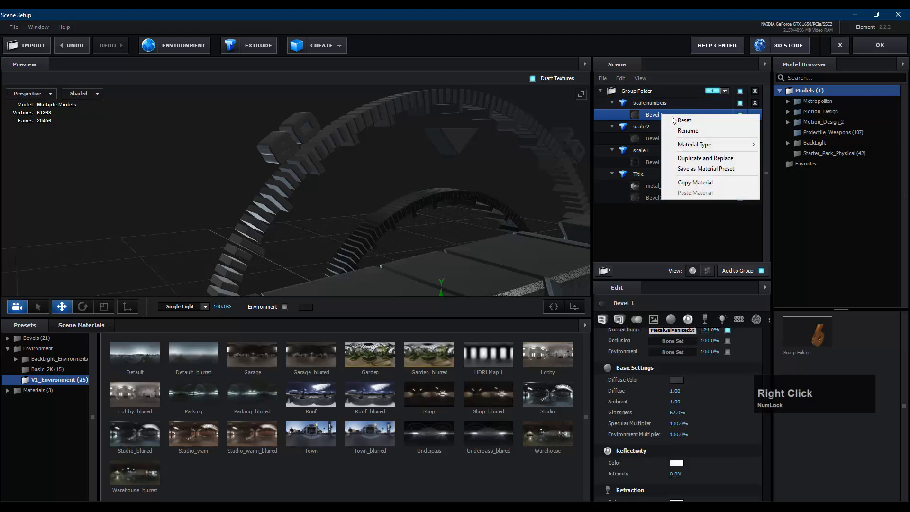
{"action": "left_click", "coordinate": [704, 158]}
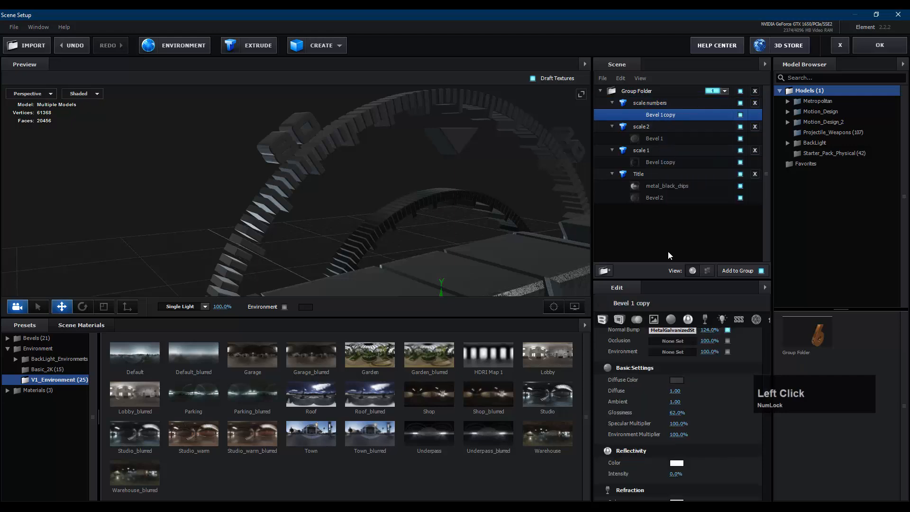
{"action": "left_click", "coordinate": [676, 380]}
{"action": "left_click_drag", "start_coordinate": [657, 379], "coordinate": [713, 406]}
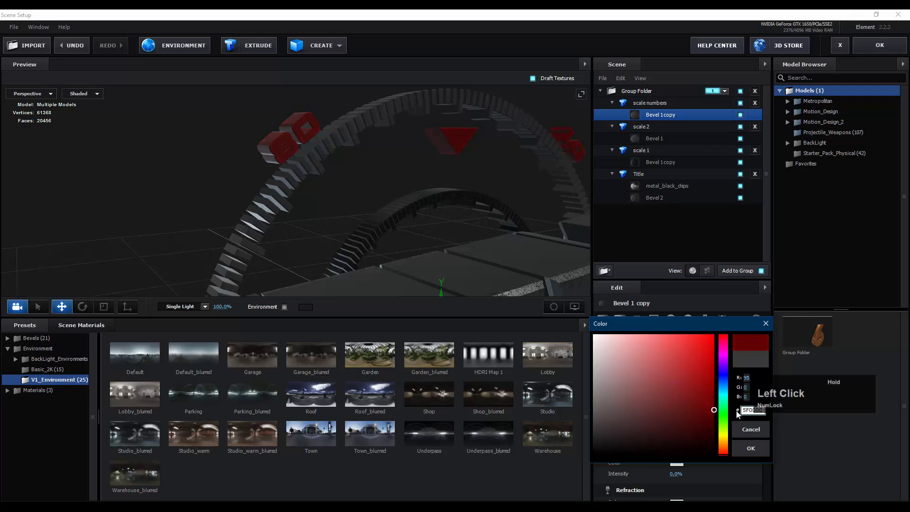
{"action": "left_click", "coordinate": [750, 448]}
Give the scale numbers material a light red reflectivity color with an intensity of 11%
{"action": "left_click_drag", "start_coordinate": [675, 473], "coordinate": [682, 472]}
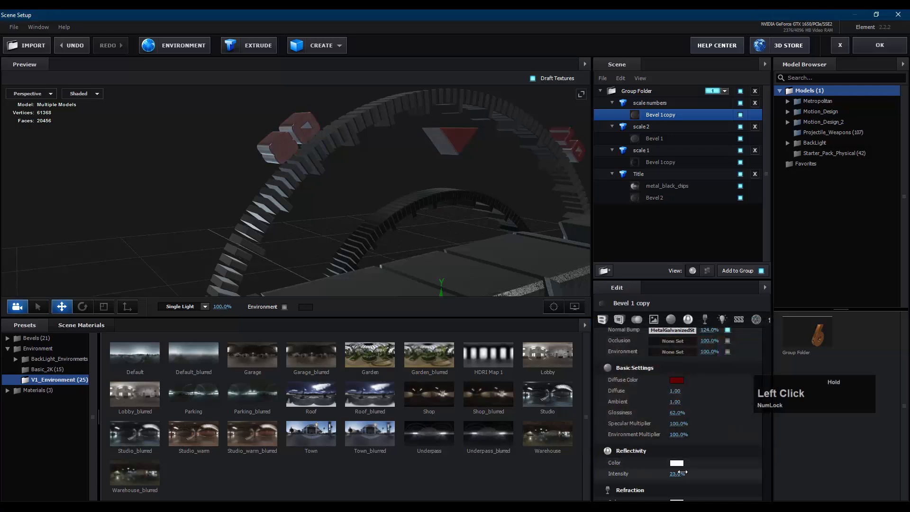
{"action": "left_click", "coordinate": [676, 462]}
{"action": "left_click", "coordinate": [714, 410]}
{"action": "mouse_move", "coordinate": [713, 411]}
{"action": "left_mouse_down"}
{"action": "mouse_move", "coordinate": [681, 370]}
{"action": "mouse_move", "coordinate": [655, 375]}
{"action": "mouse_move", "coordinate": [669, 368]}
{"action": "left_mouse_up"}
{"action": "left_click", "coordinate": [745, 479]}
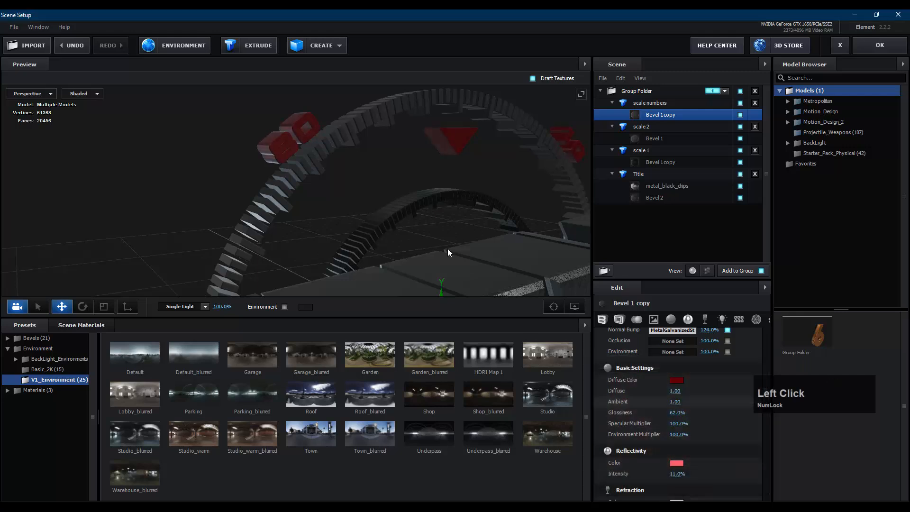
Set the diffuse color of the Title's Bevel 2 material to near-black #131313
{"action": "scroll", "coordinate": [447, 249], "scroll_direction": "down", "scroll_amount": 3}
{"action": "left_click_drag", "start_coordinate": [442, 231], "coordinate": [436, 211]}
{"action": "scroll", "coordinate": [443, 246], "scroll_direction": "down", "scroll_amount": 2}
{"action": "scroll", "coordinate": [428, 152], "scroll_direction": "down", "scroll_amount": 2}
{"action": "left_click_drag", "start_coordinate": [436, 212], "coordinate": [427, 170]}
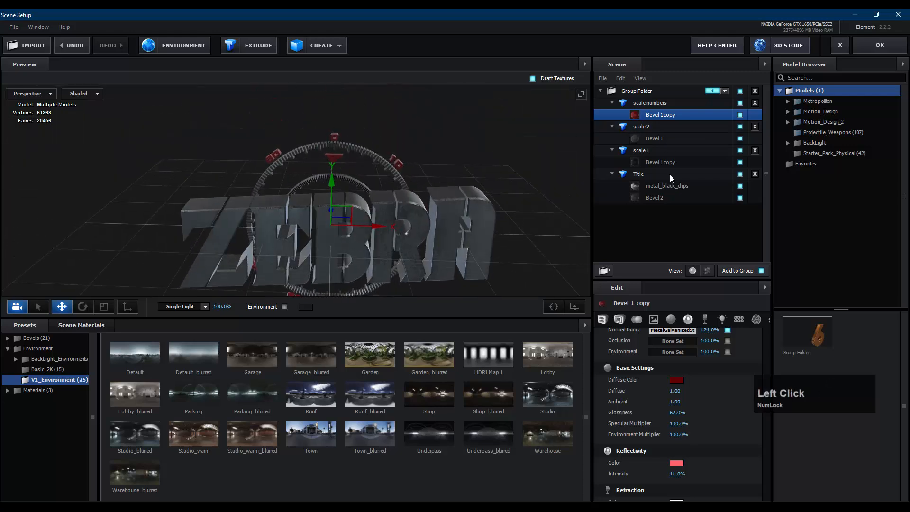
{"action": "left_click", "coordinate": [660, 198]}
{"action": "scroll", "coordinate": [682, 406], "scroll_direction": "up", "scroll_amount": 3}
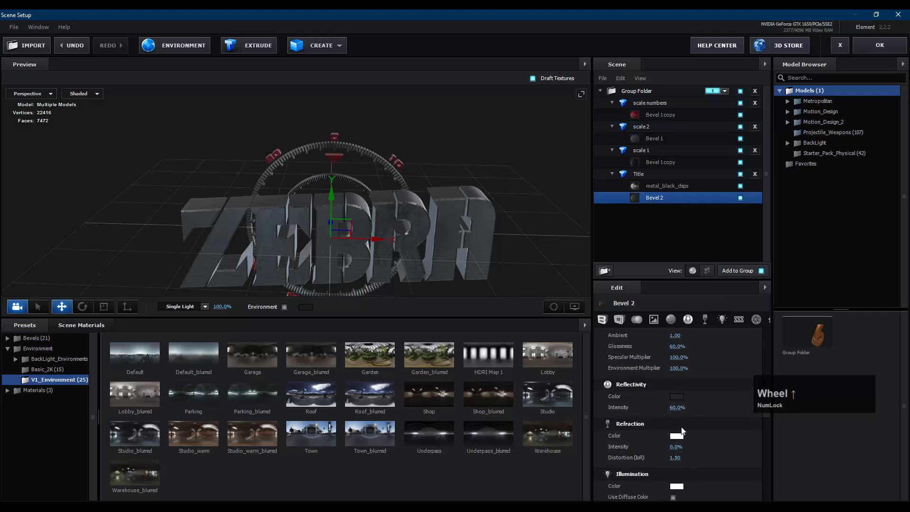
{"action": "scroll", "coordinate": [682, 406], "scroll_direction": "up", "scroll_amount": 2}
{"action": "left_click", "coordinate": [676, 381]}
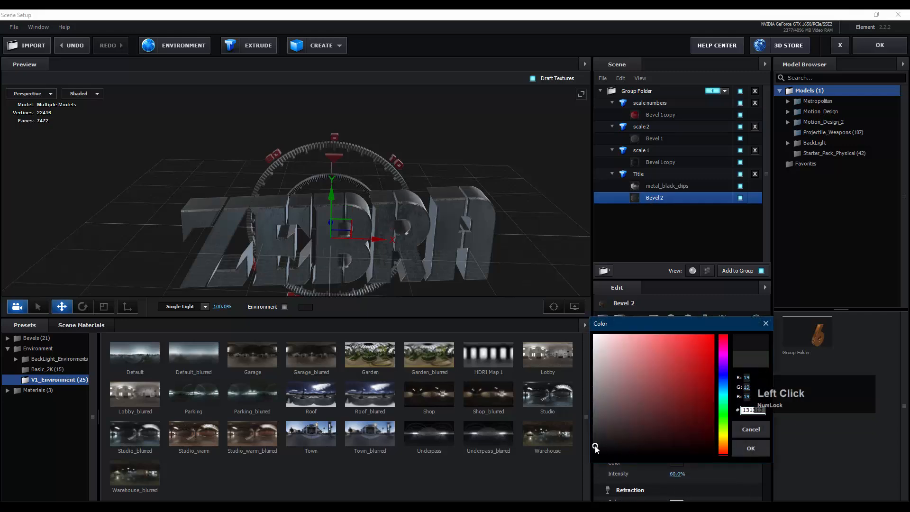
{"action": "left_click", "coordinate": [751, 448]}
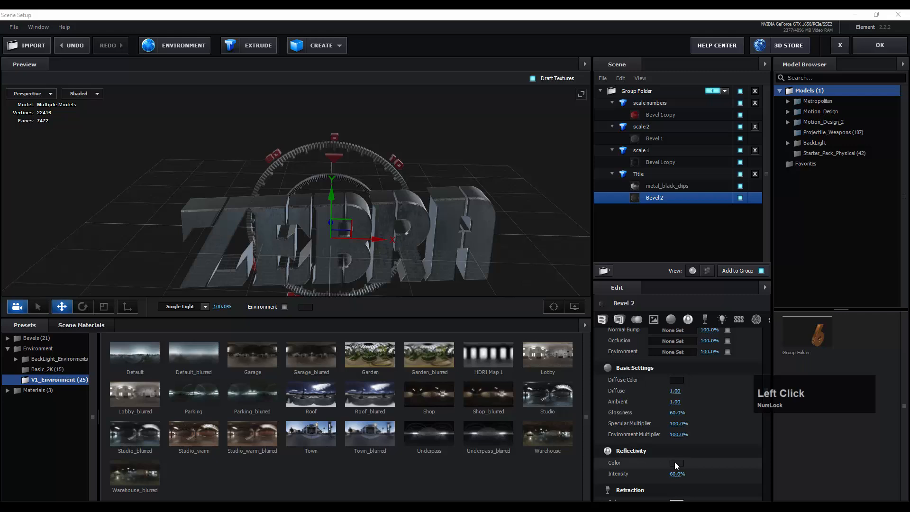
Set the Title's Bevel 2 reflectivity color to gray #6C6C6C and its intensity to 100%
{"action": "left_click", "coordinate": [676, 463]}
{"action": "left_click_drag", "start_coordinate": [597, 431], "coordinate": [582, 439]}
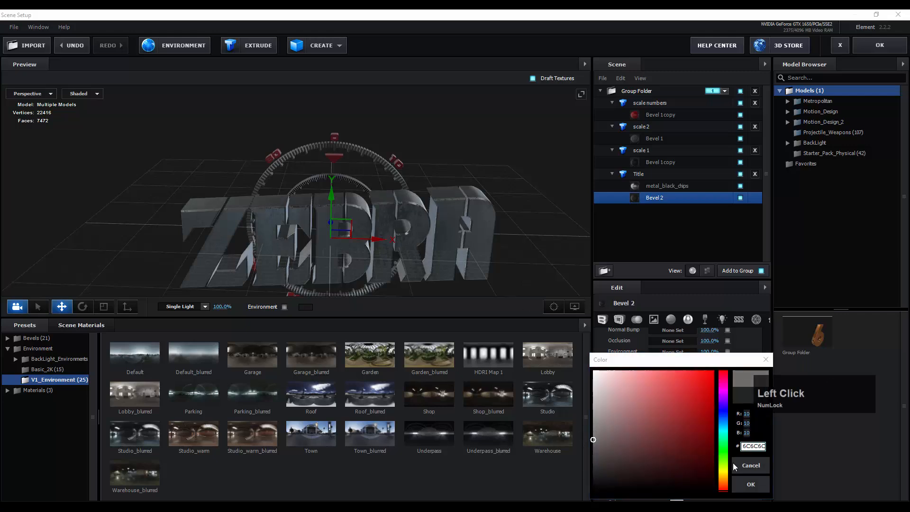
{"action": "left_click", "coordinate": [751, 490]}
{"action": "left_click_drag", "start_coordinate": [563, 251], "coordinate": [612, 235]}
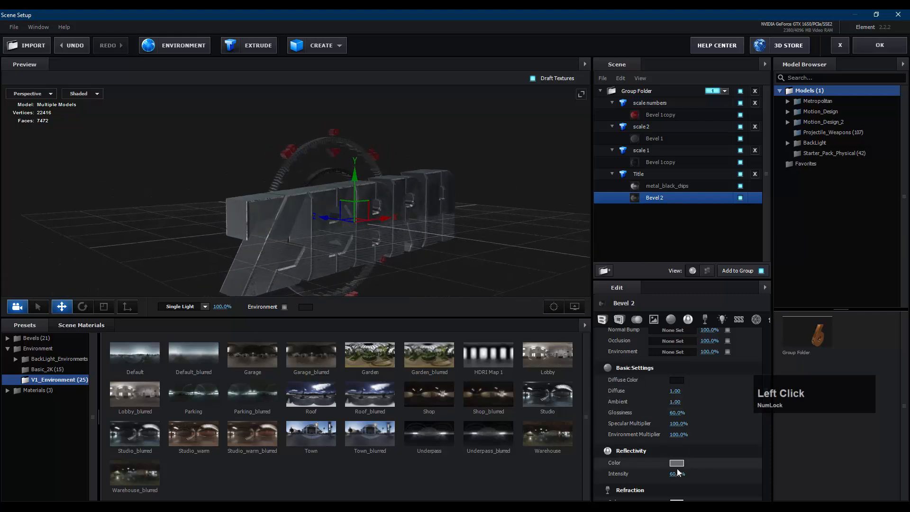
{"action": "left_click_drag", "start_coordinate": [675, 473], "coordinate": [695, 472]}
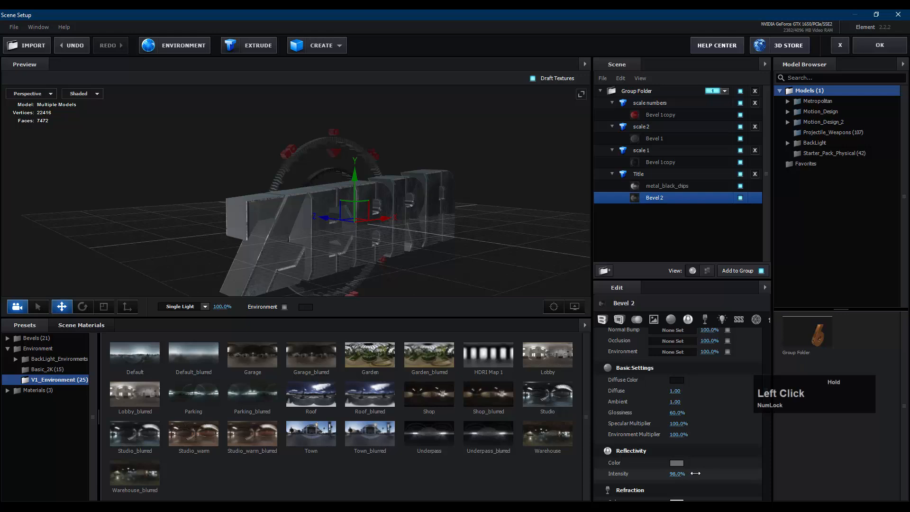
{"action": "left_click_drag", "start_coordinate": [459, 252], "coordinate": [441, 174]}
{"action": "scroll", "coordinate": [436, 138], "scroll_direction": "down", "scroll_amount": 2}
{"action": "middle_click", "coordinate": [435, 110], "text": "shift"}
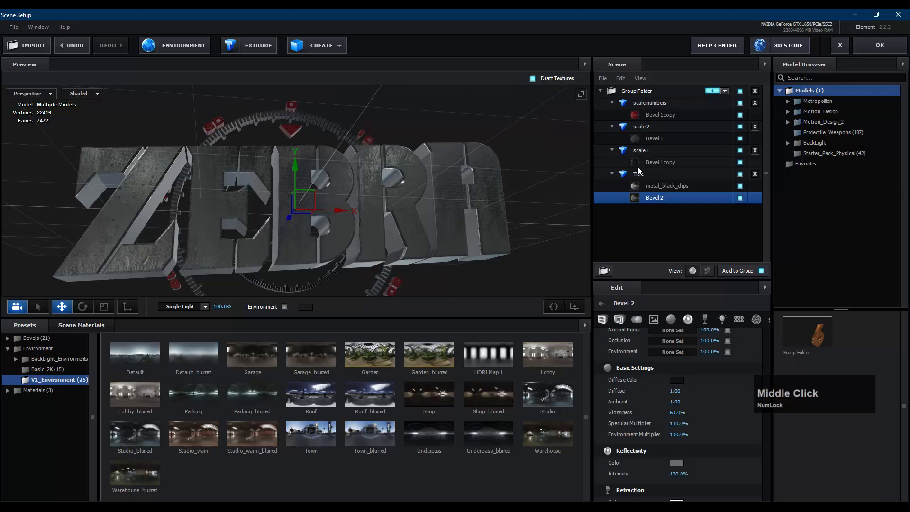
Collapse all four models in the scene list and move Title out of the Group Folder
{"action": "left_click", "coordinate": [610, 173]}
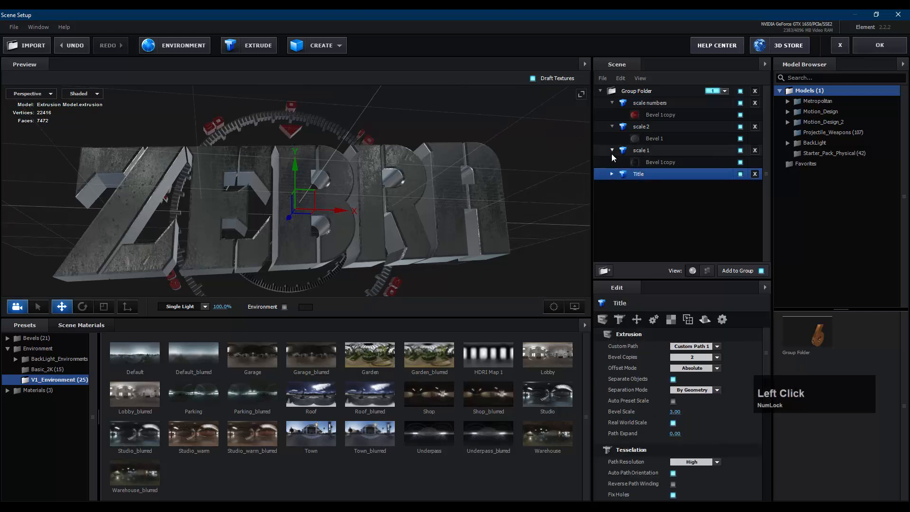
{"action": "left_click", "coordinate": [611, 150]}
{"action": "left_click", "coordinate": [611, 126]}
{"action": "left_click", "coordinate": [611, 103]}
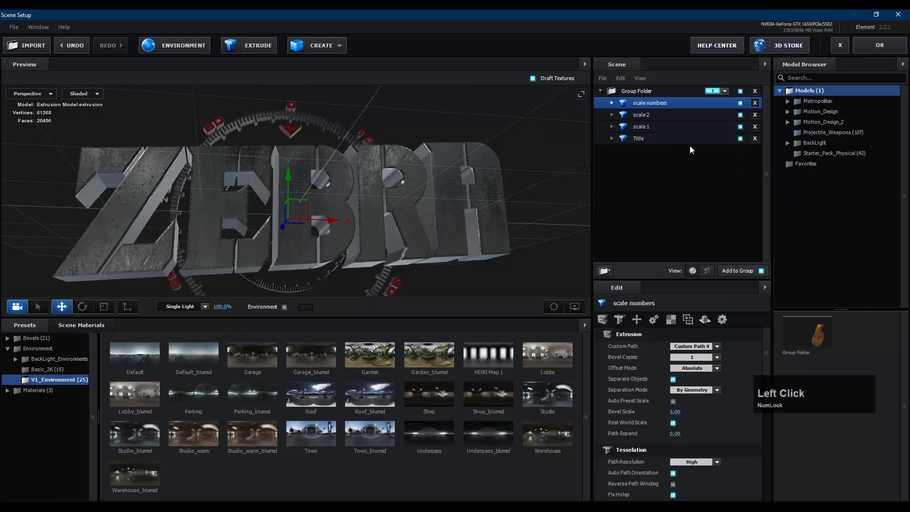
{"action": "left_click", "coordinate": [669, 138]}
{"action": "left_click_drag", "start_coordinate": [665, 141], "coordinate": [653, 184]}
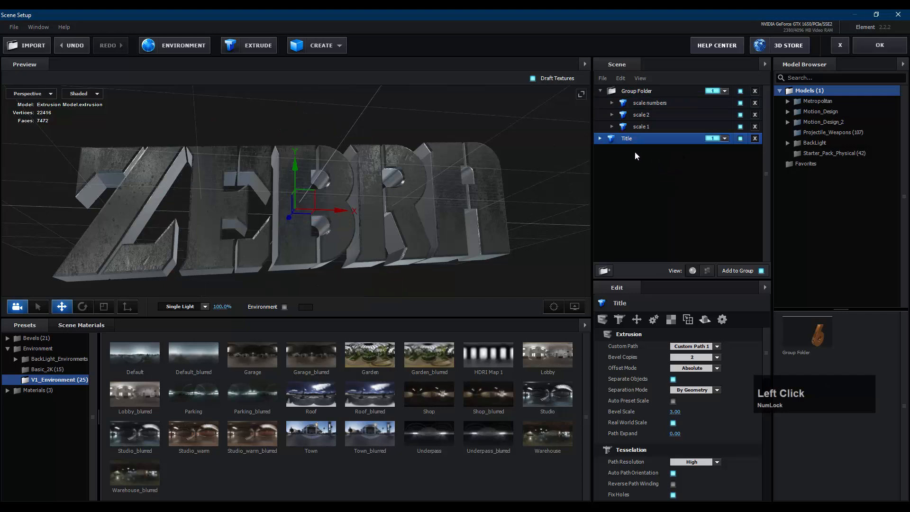
Assign the Title model to groups 2 and 3 instead of group 1
{"action": "left_click", "coordinate": [723, 138]}
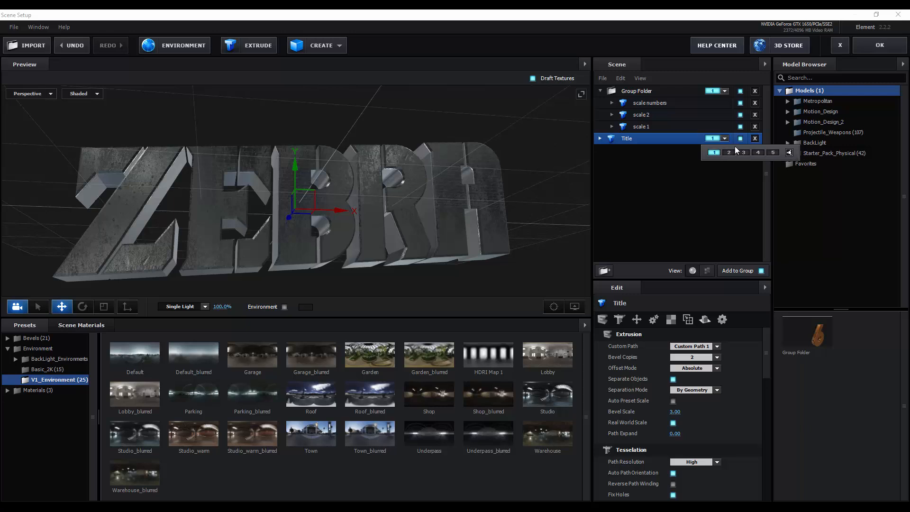
{"action": "left_click", "coordinate": [729, 152]}
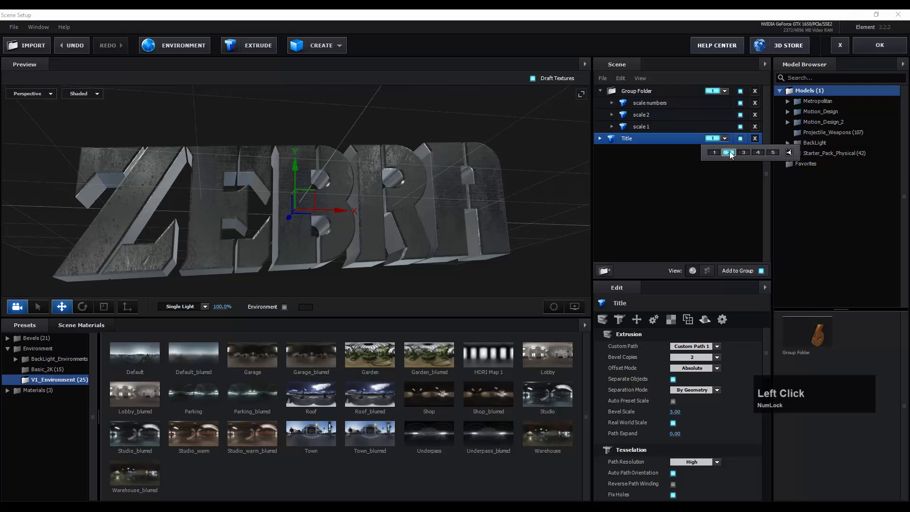
{"action": "key", "text": "shift"}
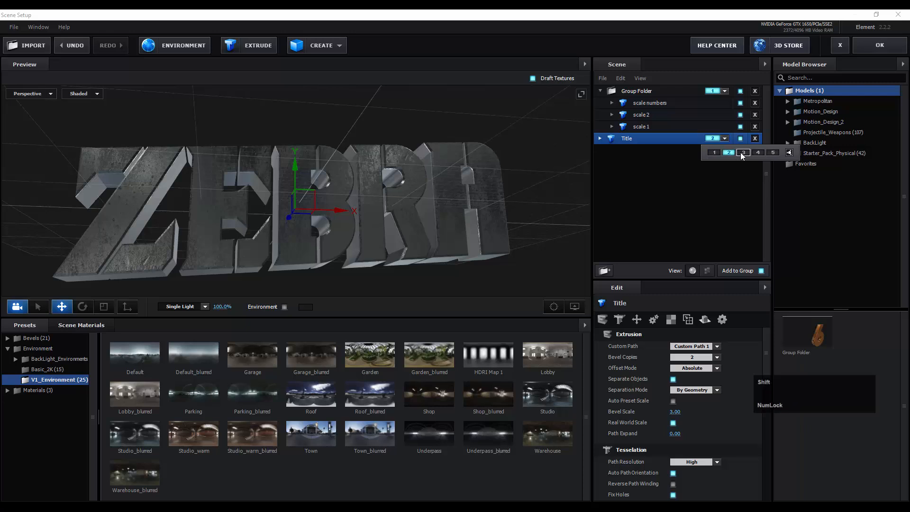
{"action": "left_click", "coordinate": [742, 153], "text": "shift"}
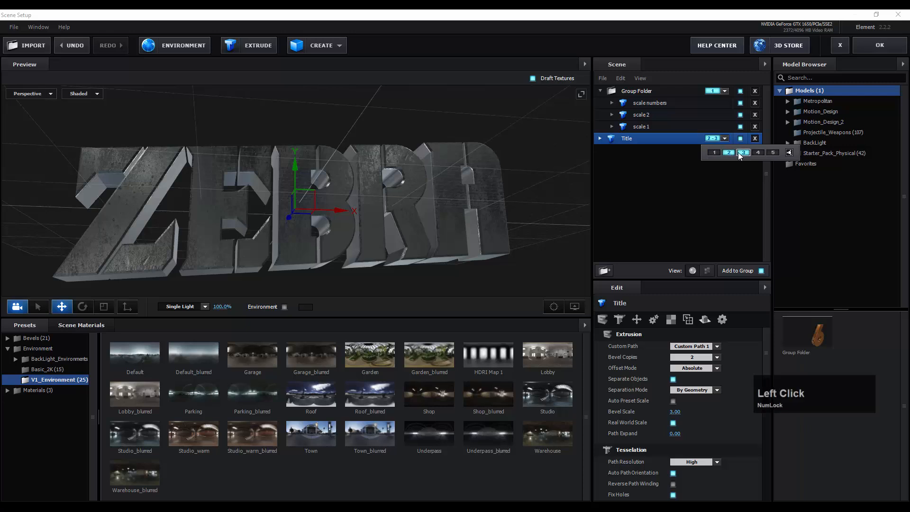
{"action": "left_click", "coordinate": [686, 145]}
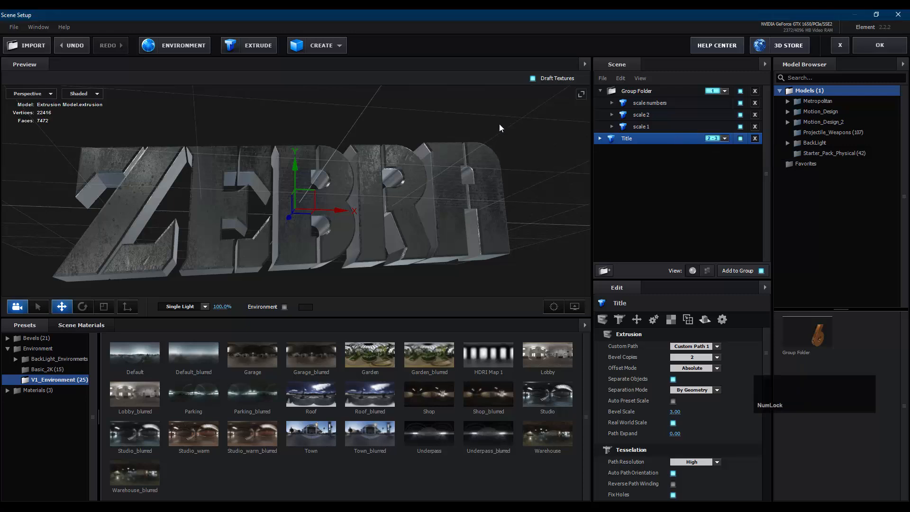
{"action": "left_click", "coordinate": [677, 142]}
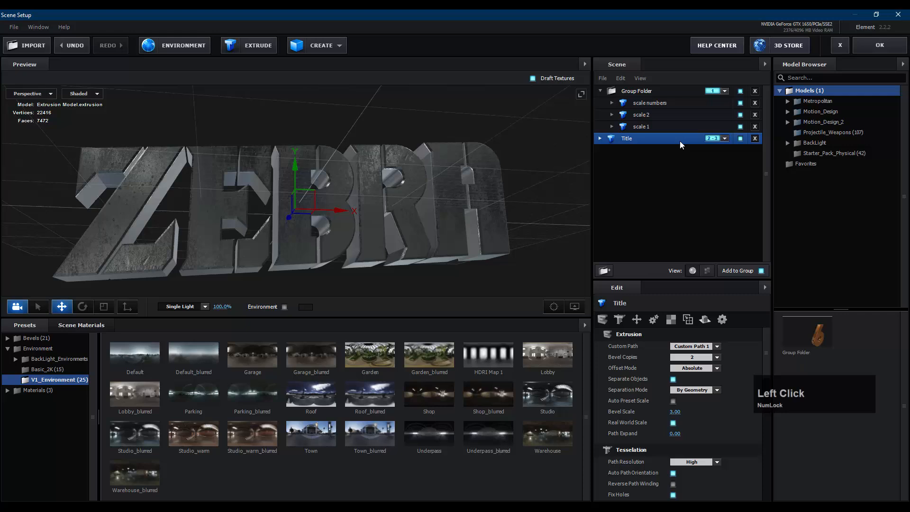
Accept the Element scene setup and collapse the scale mask 1 layer's properties in the timeline
{"action": "left_click", "coordinate": [715, 139]}
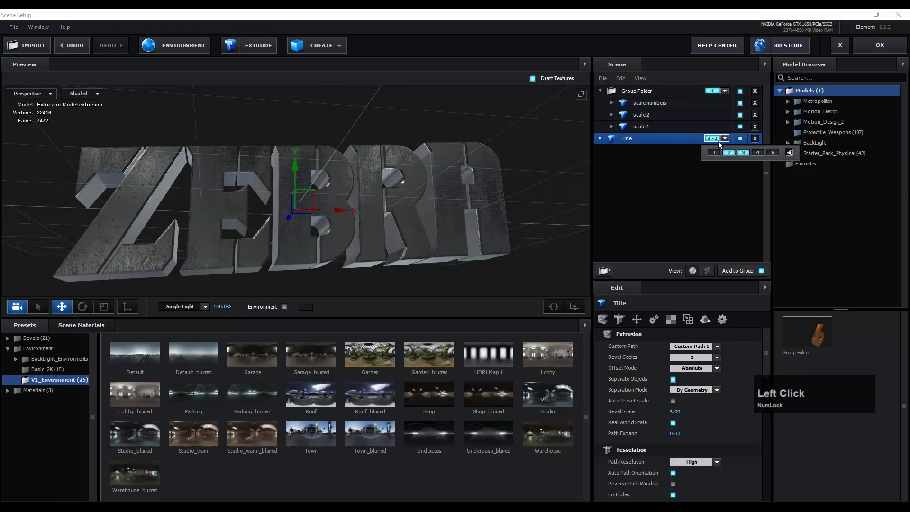
{"action": "left_click", "coordinate": [767, 124]}
{"action": "left_click", "coordinate": [867, 43]}
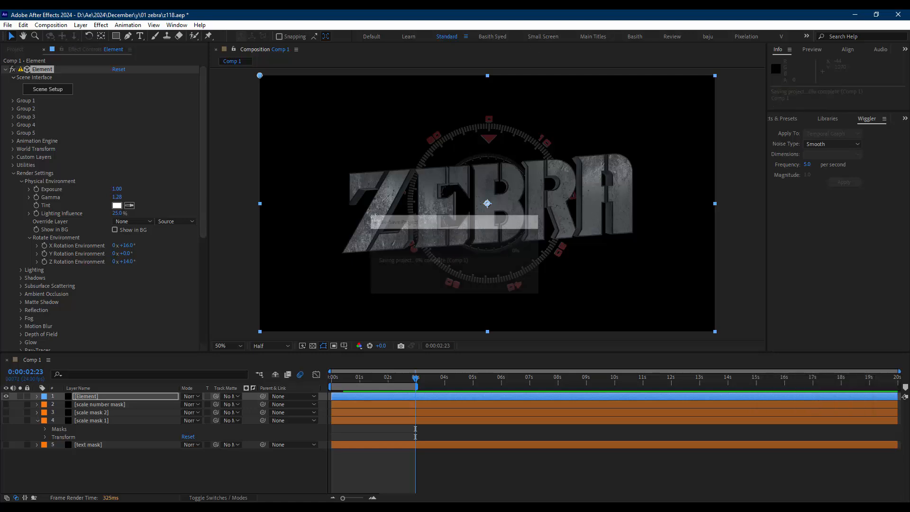
{"action": "left_click", "coordinate": [445, 457]}
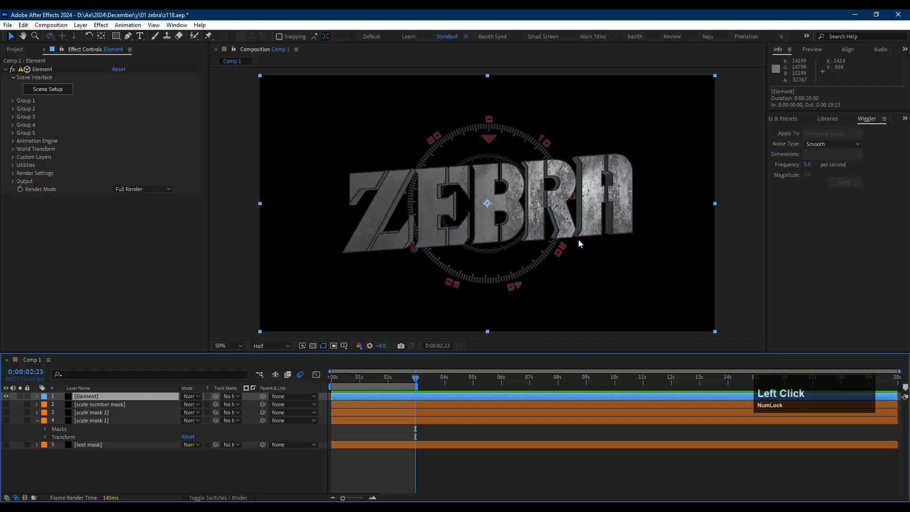
{"action": "left_click", "coordinate": [129, 398]}
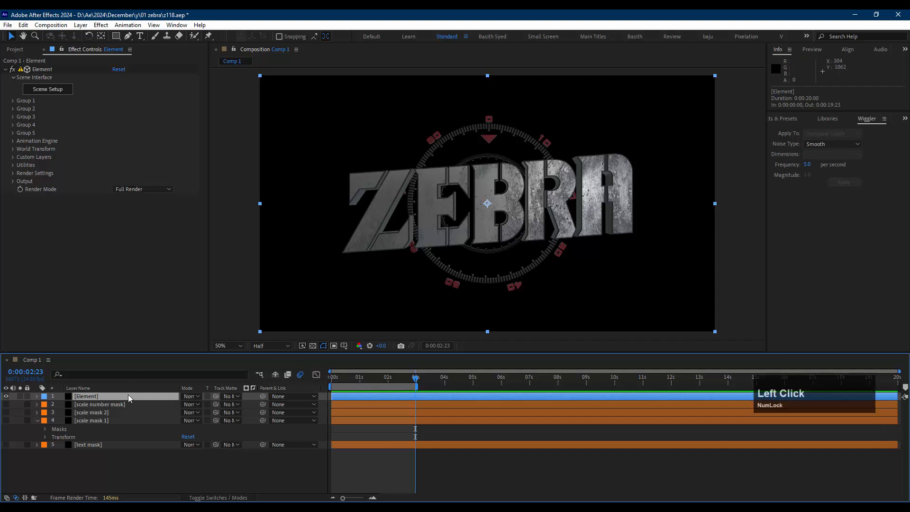
{"action": "left_click", "coordinate": [37, 421]}
{"action": "left_click", "coordinate": [100, 439]}
Add a two-node camera named Camera 1 with the 35mm preset, leaving depth of field disabled
{"action": "right_click", "coordinate": [129, 454]}
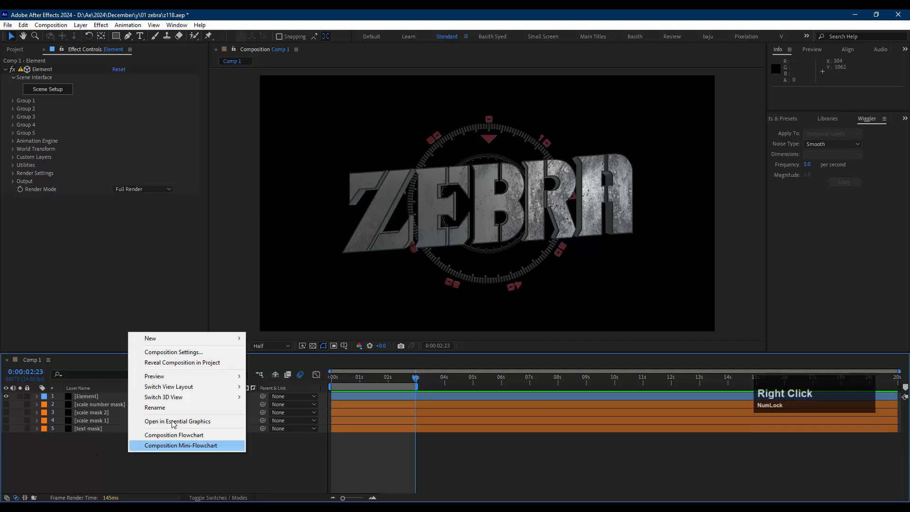
{"action": "mouse_move", "coordinate": [215, 343]}
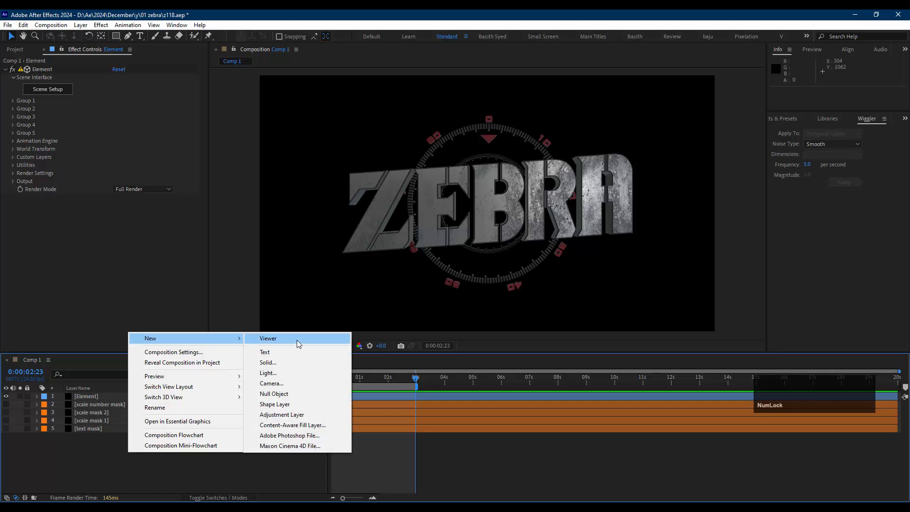
{"action": "left_click", "coordinate": [283, 384]}
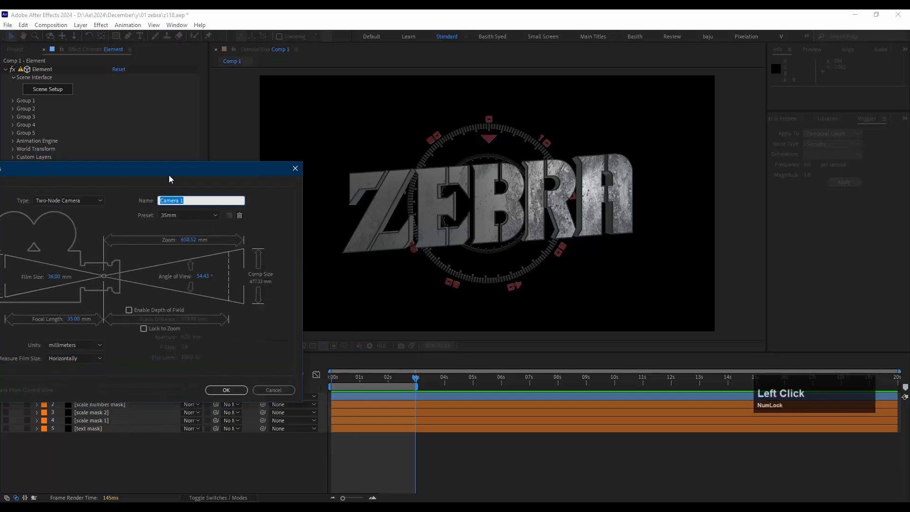
{"action": "left_click_drag", "start_coordinate": [170, 179], "coordinate": [365, 174]}
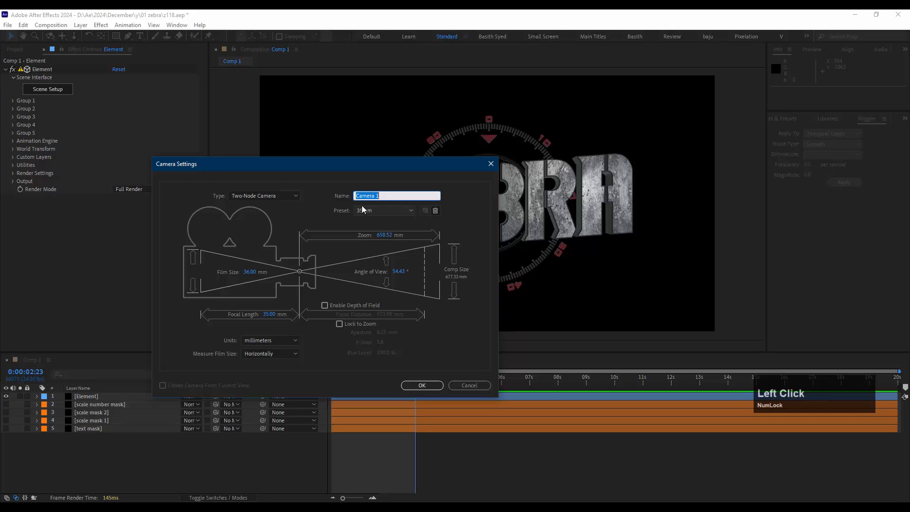
{"action": "left_click", "coordinate": [259, 197]}
{"action": "left_click", "coordinate": [255, 217]}
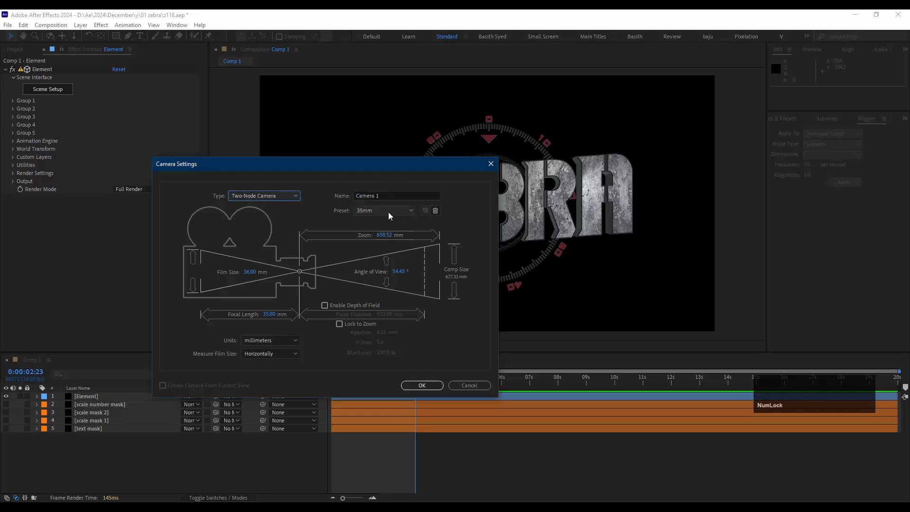
{"action": "left_click", "coordinate": [380, 216]}
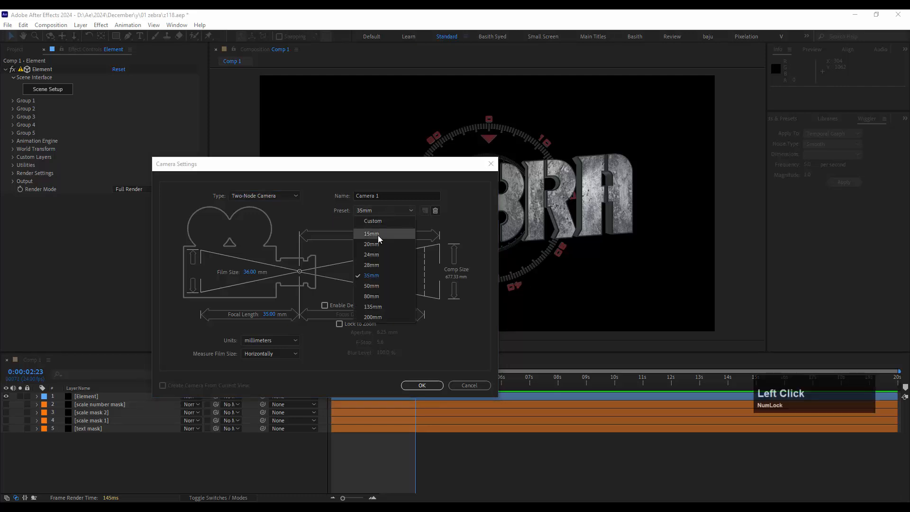
{"action": "left_click", "coordinate": [383, 279]}
{"action": "left_click", "coordinate": [421, 385]}
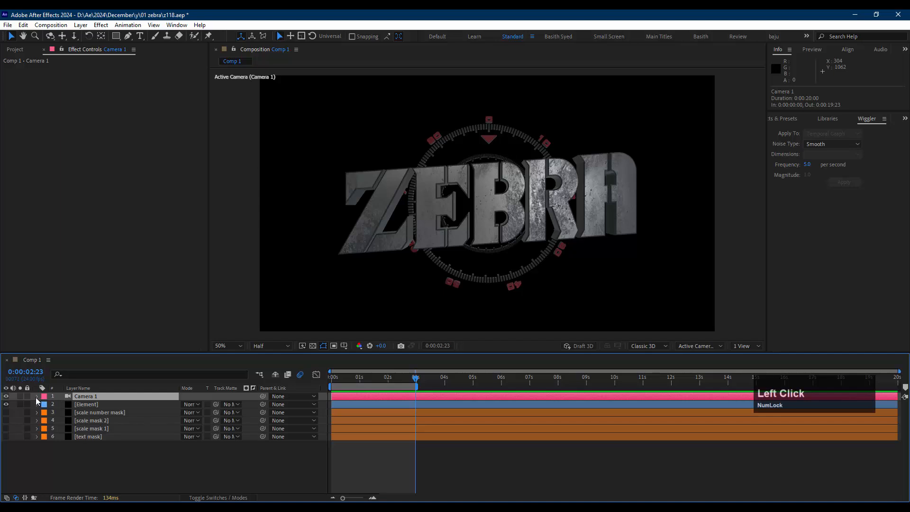
{"action": "double_click", "coordinate": [50, 398]}
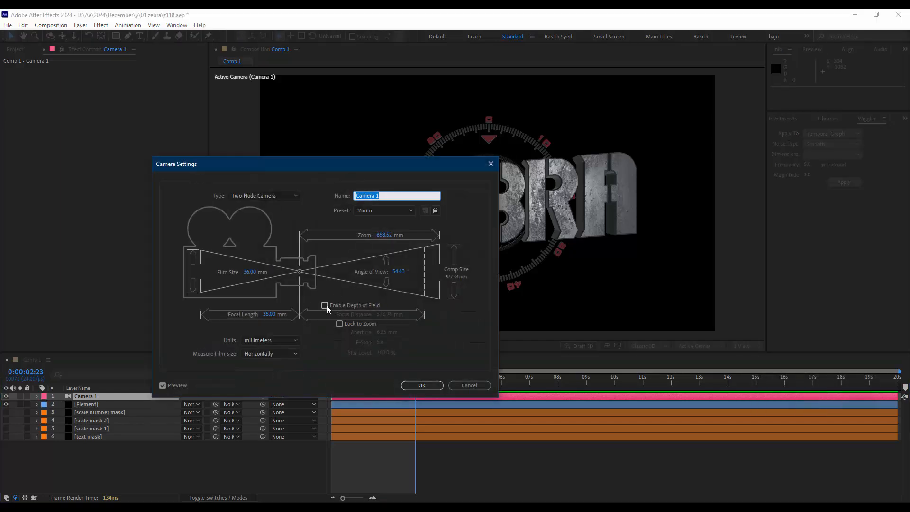
{"action": "left_click", "coordinate": [425, 385]}
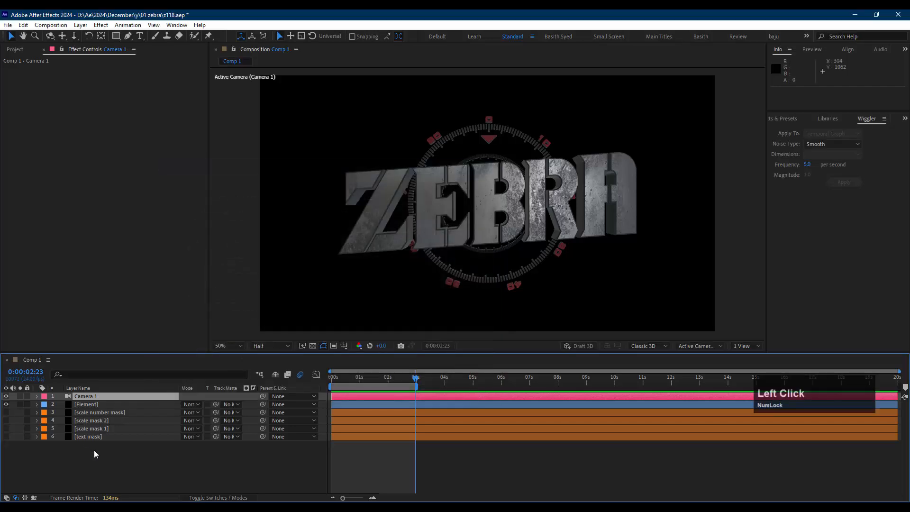
{"action": "left_click", "coordinate": [96, 451]}
Set the Element layer's output Supersampling to 2 and enable Enhanced Multisampling
{"action": "left_click", "coordinate": [101, 405]}
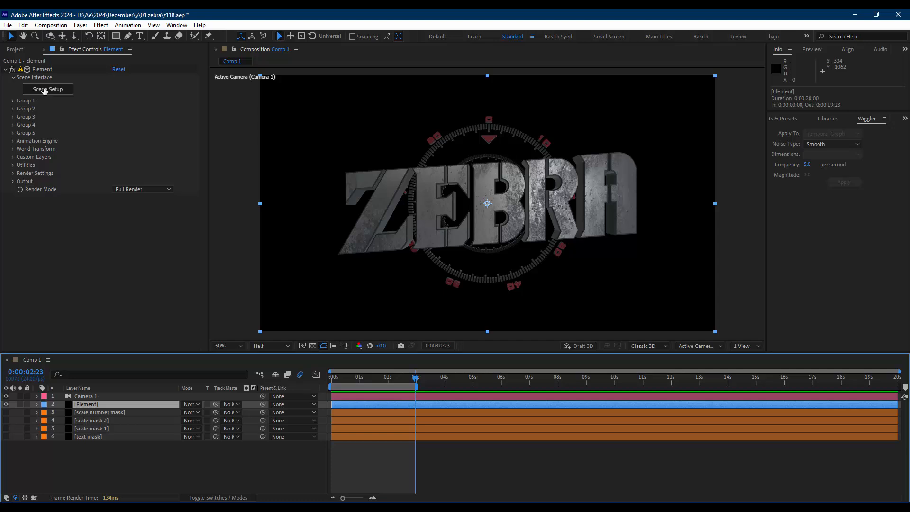
{"action": "left_click", "coordinate": [13, 182]}
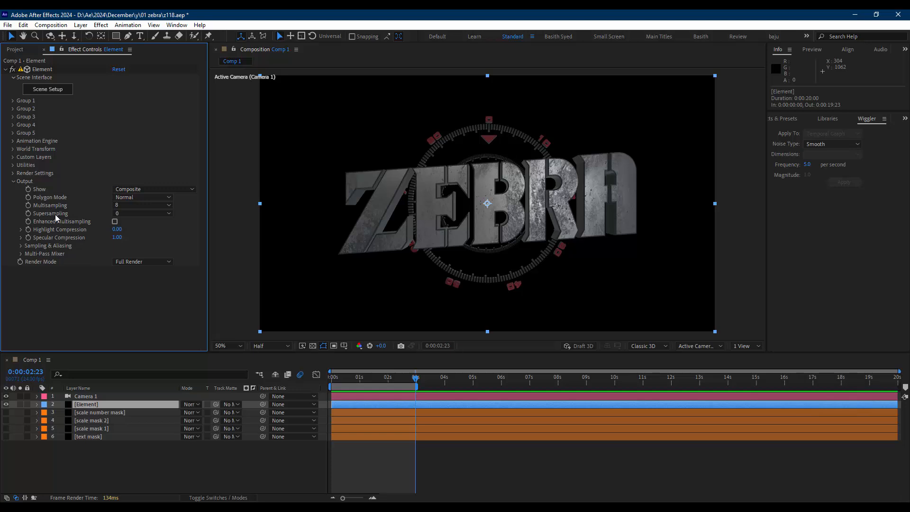
{"action": "left_click", "coordinate": [138, 214]}
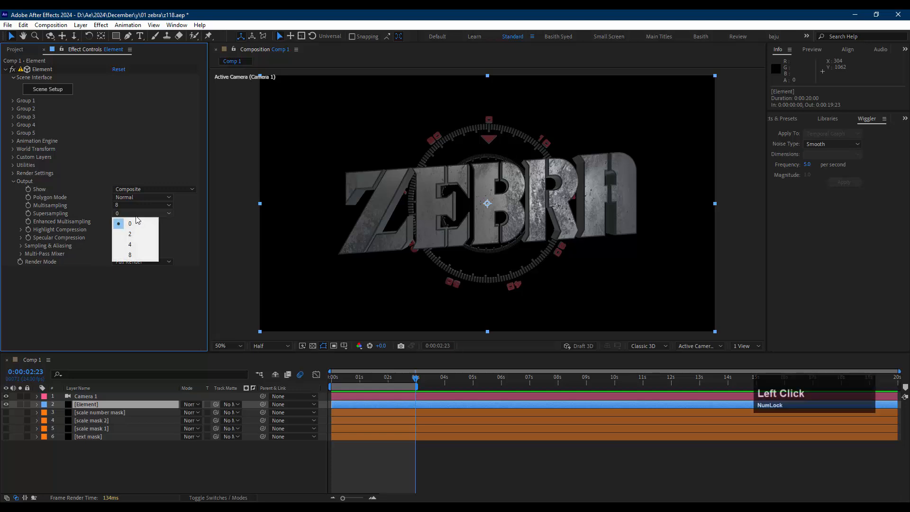
{"action": "left_click", "coordinate": [134, 235]}
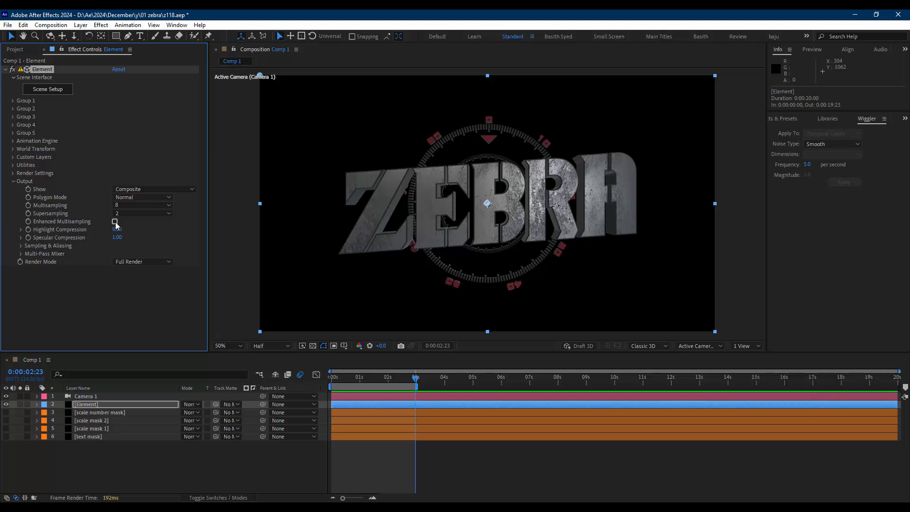
{"action": "left_click", "coordinate": [115, 222]}
Set the composition preview to Full resolution with fast previews at Off (Final Quality), and inspect the dial edges up close
{"action": "scroll", "coordinate": [534, 111], "scroll_direction": "up", "scroll_amount": 4}
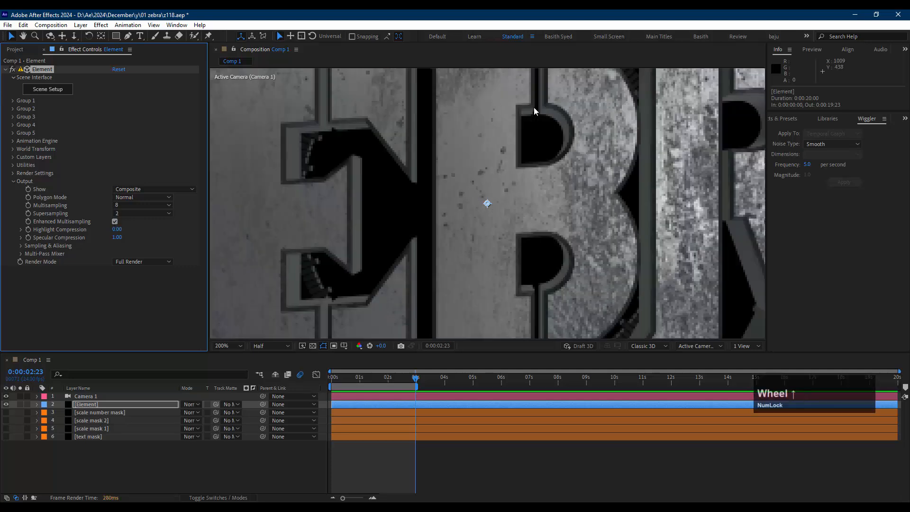
{"action": "left_click_drag", "start_coordinate": [514, 143], "coordinate": [508, 197]}
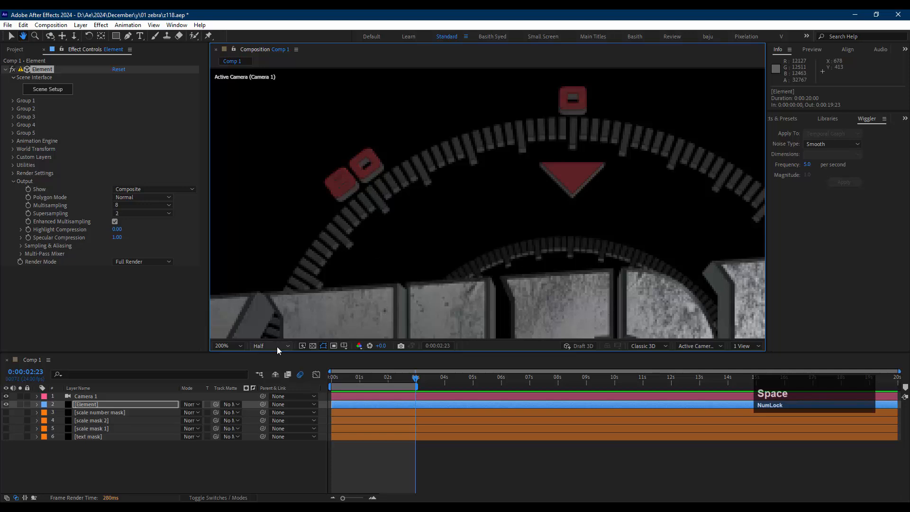
{"action": "left_click", "coordinate": [274, 346]}
{"action": "left_click", "coordinate": [265, 369]}
{"action": "left_click", "coordinate": [302, 346]}
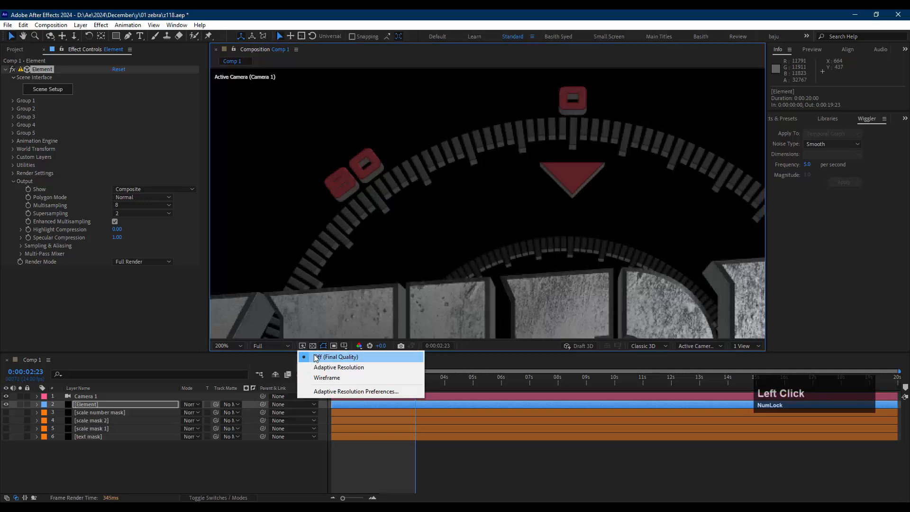
{"action": "left_click", "coordinate": [316, 356]}
{"action": "scroll", "coordinate": [416, 178], "scroll_direction": "up", "scroll_amount": 1}
{"action": "left_click_drag", "start_coordinate": [427, 160], "coordinate": [495, 242]}
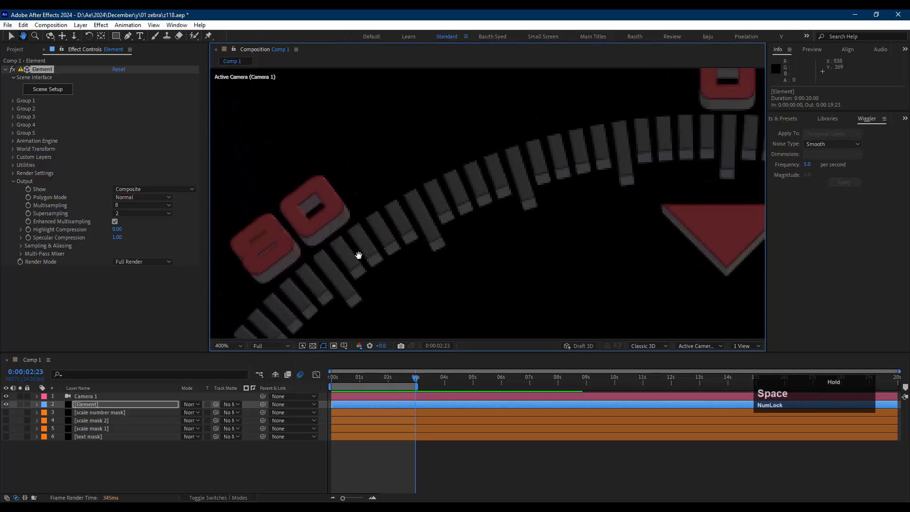
Compare the dial edges with Enhanced Multisampling toggled and Supersampling at 4, and restore Supersampling 2 with Enhanced Multisampling on
{"action": "left_click", "coordinate": [114, 223]}
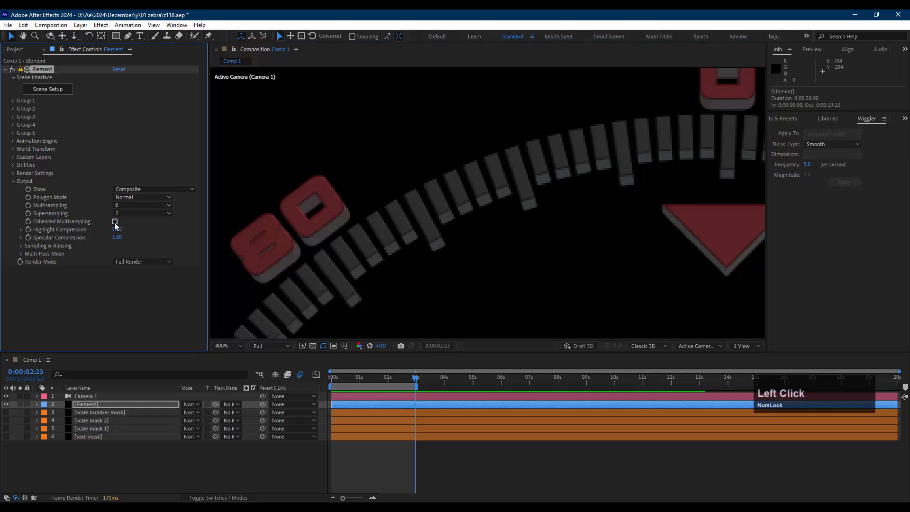
{"action": "left_click", "coordinate": [133, 213]}
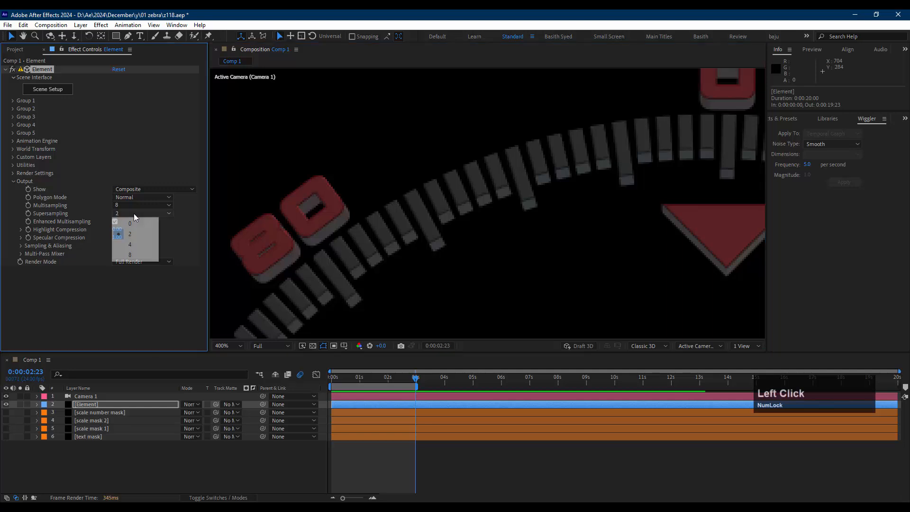
{"action": "left_click", "coordinate": [131, 249]}
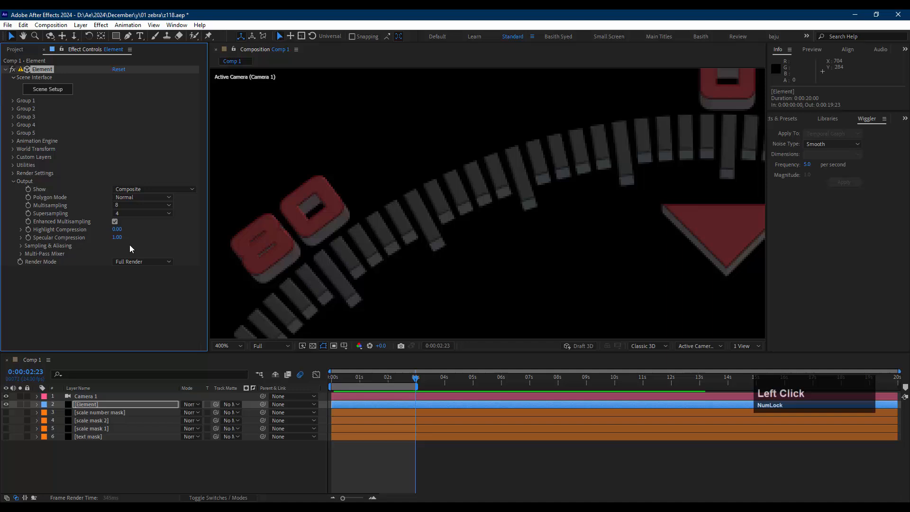
{"action": "left_click", "coordinate": [114, 221]}
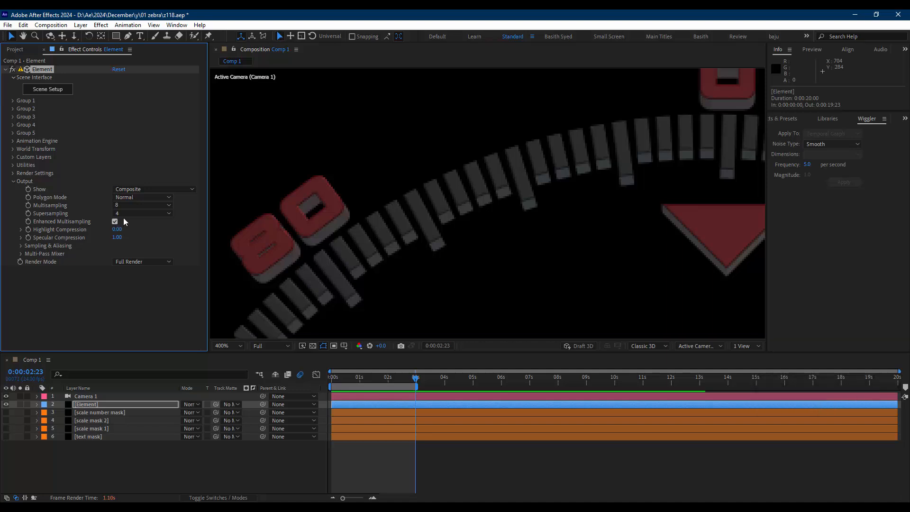
{"action": "left_click", "coordinate": [126, 213]}
{"action": "left_click", "coordinate": [132, 234]}
Expand the Sampling & Aliasing settings in the Element effect's output options
{"action": "left_click", "coordinate": [22, 246]}
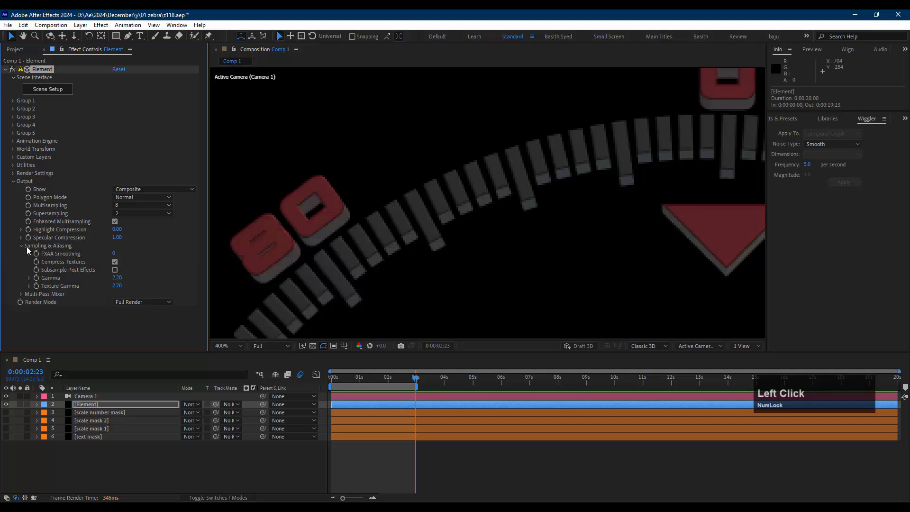
Enable ambient occlusion in the Element effect's render settings
{"action": "left_click", "coordinate": [13, 181]}
{"action": "left_click", "coordinate": [14, 174]}
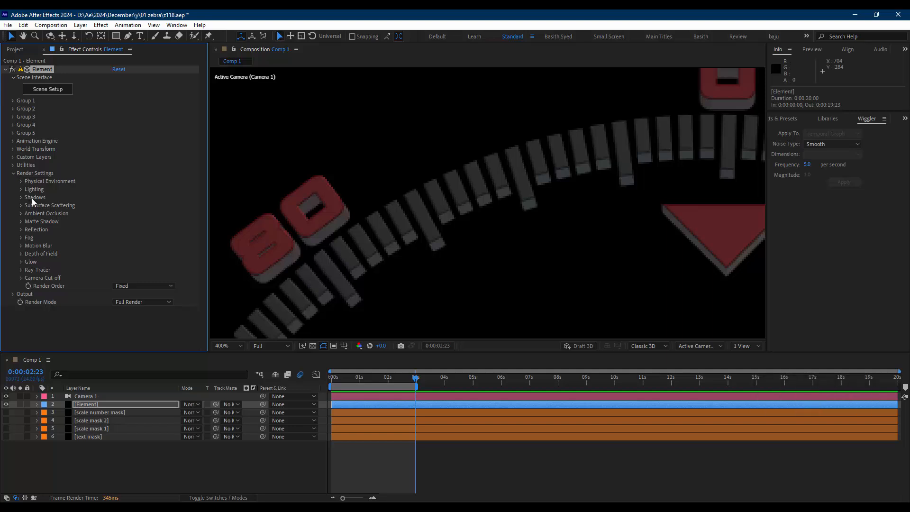
{"action": "left_click", "coordinate": [21, 215]}
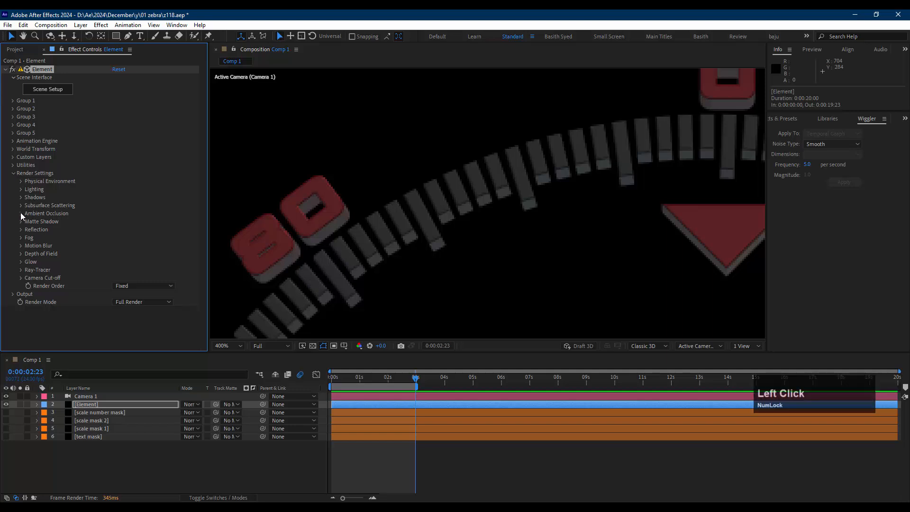
{"action": "scroll", "coordinate": [567, 211], "scroll_direction": "down", "scroll_amount": 4}
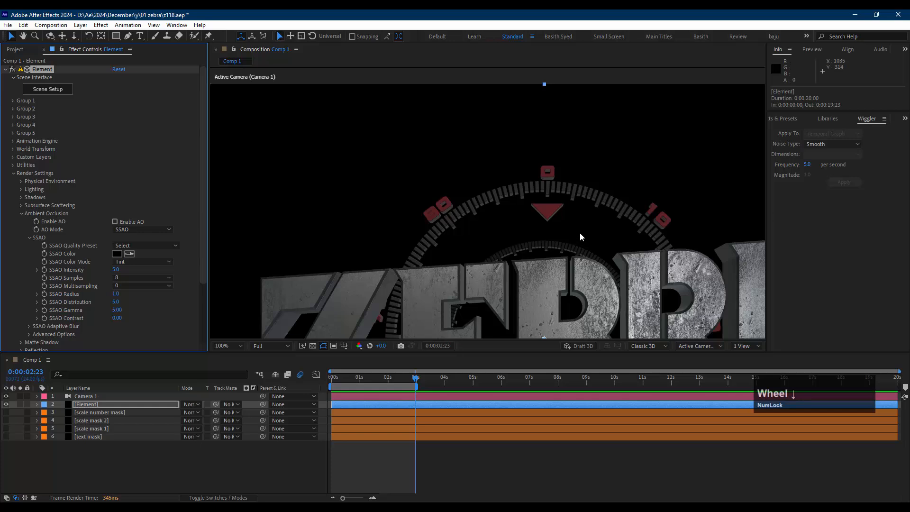
{"action": "left_click_drag", "start_coordinate": [530, 195], "coordinate": [562, 224]}
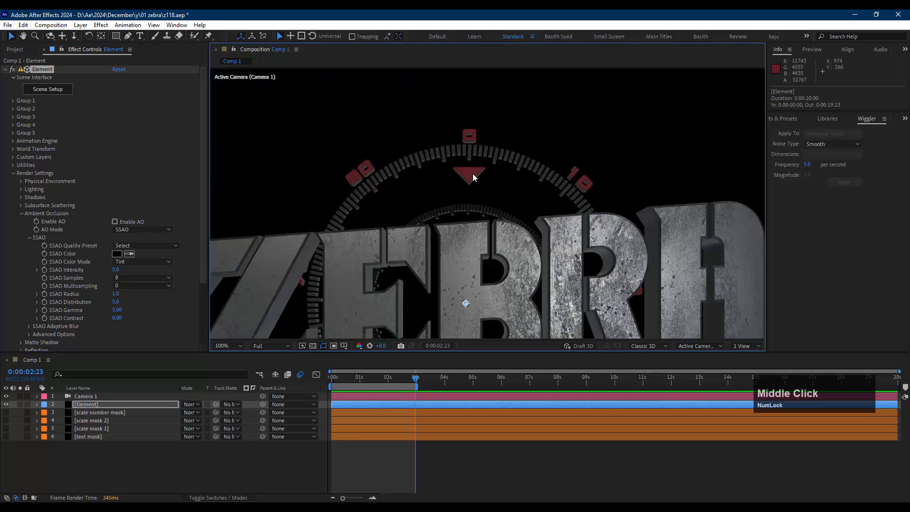
{"action": "key", "text": "shift+slash"}
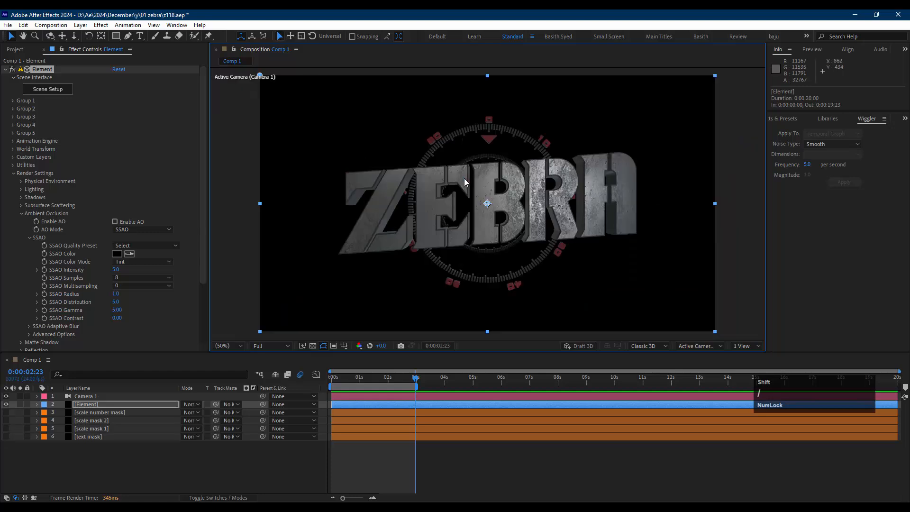
{"action": "left_click", "coordinate": [115, 223]}
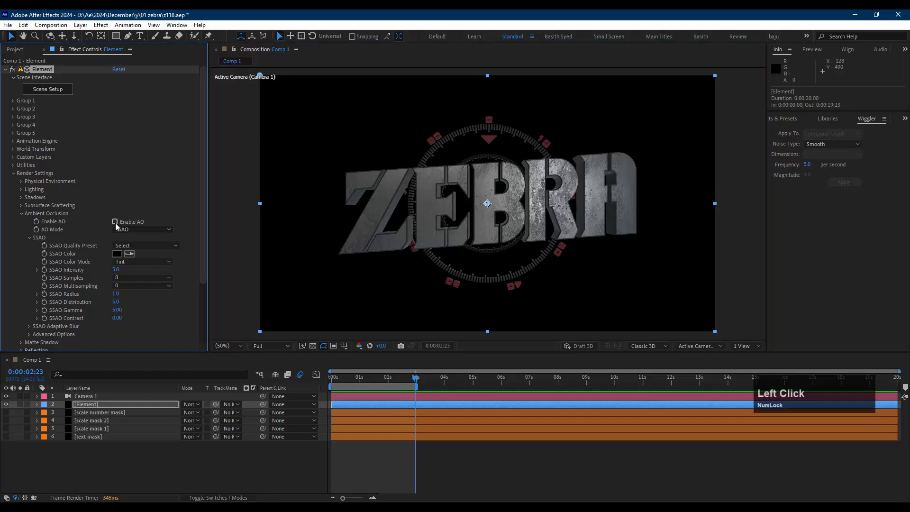
Try an SSAO Intensity of 7 for the ambient occlusion and settle on 12
{"action": "left_click", "coordinate": [116, 269]}
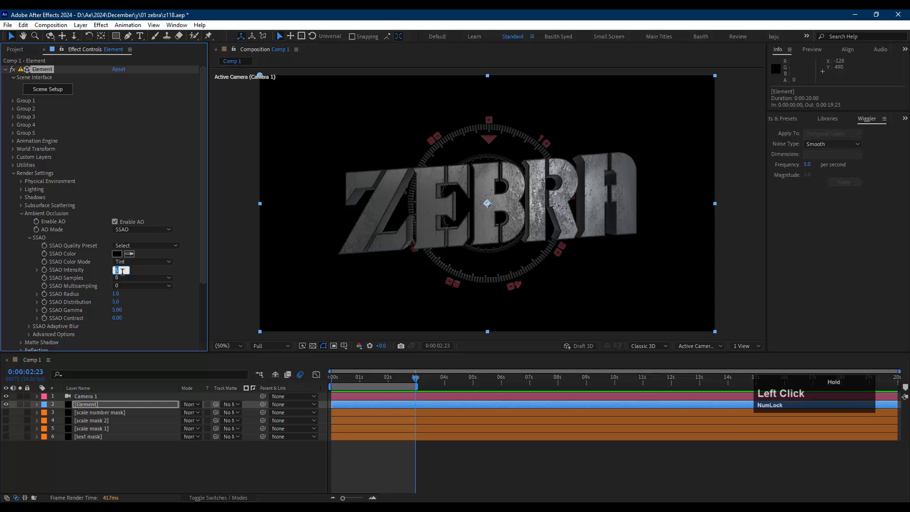
{"action": "type", "text": "7"}
{"action": "left_click", "coordinate": [140, 271]}
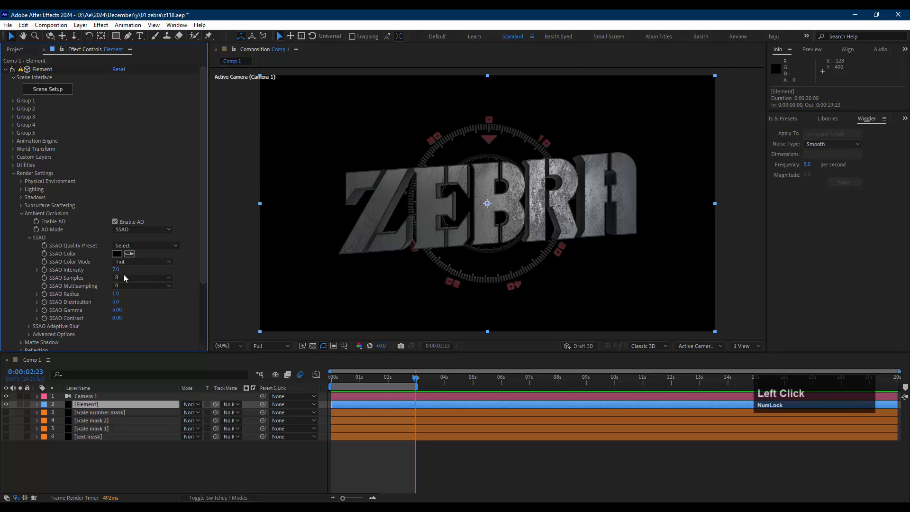
{"action": "left_click", "coordinate": [116, 269]}
{"action": "type", "text": "12"}
{"action": "key", "text": "Return"}
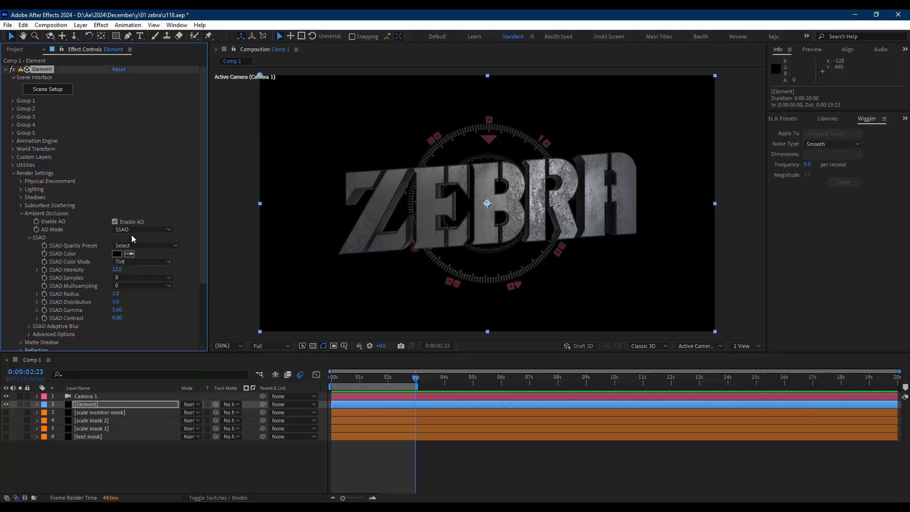
{"action": "left_click", "coordinate": [30, 238]}
{"action": "left_click", "coordinate": [21, 214]}
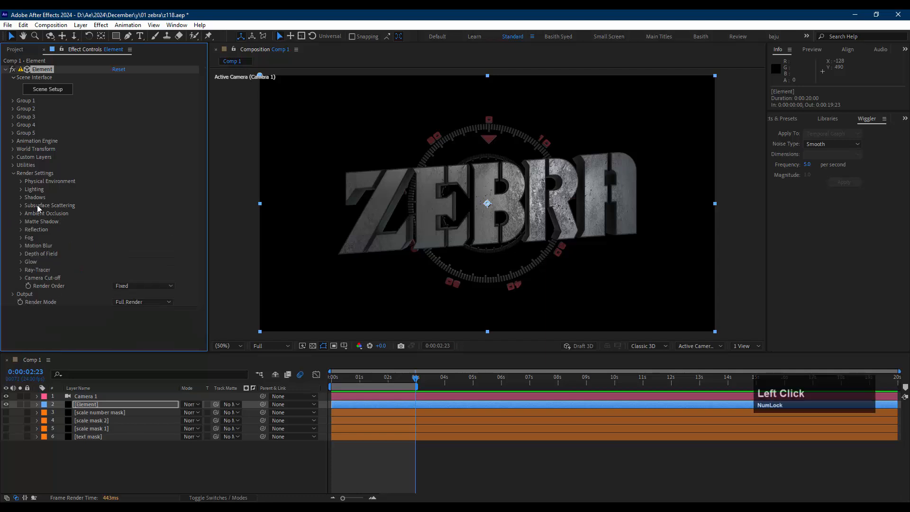
Try a Physical Environment exposure of 1.3 and settle on 1.2
{"action": "left_click", "coordinate": [20, 181]}
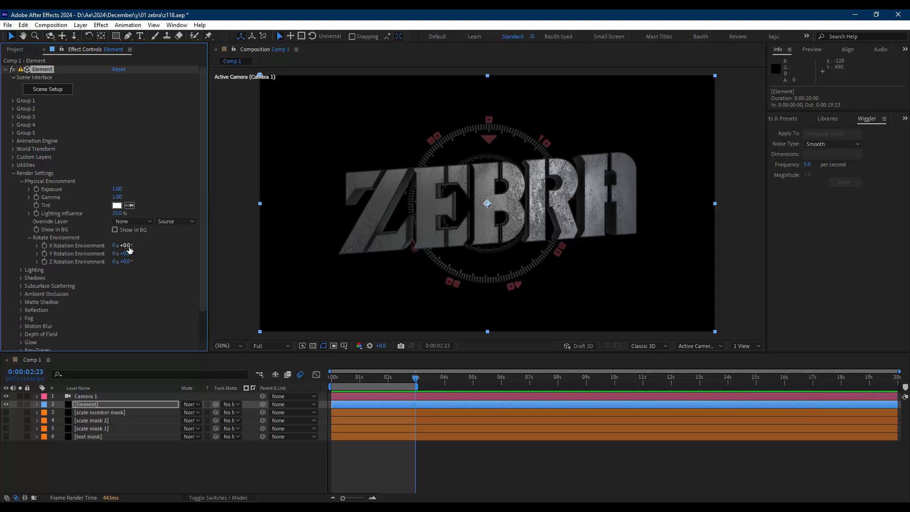
{"action": "left_click", "coordinate": [115, 189]}
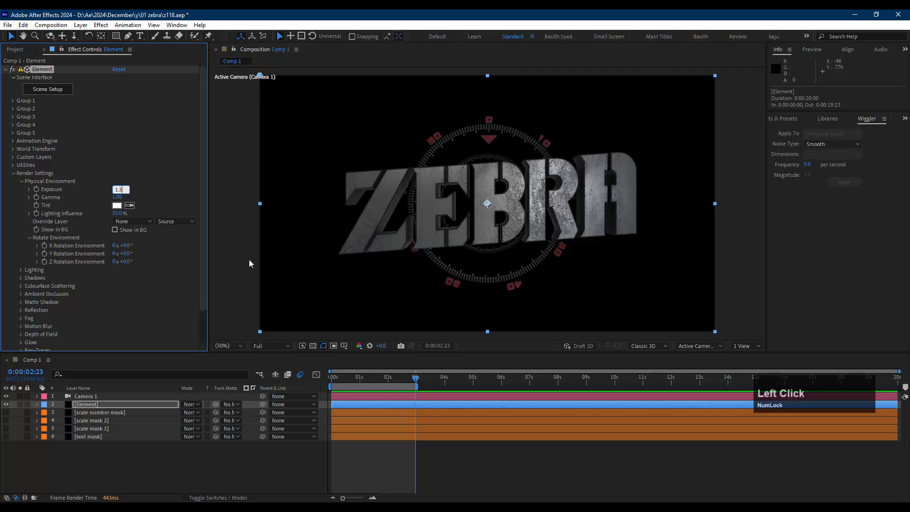
{"action": "type", "text": "1.3"}
{"action": "key", "text": "Return"}
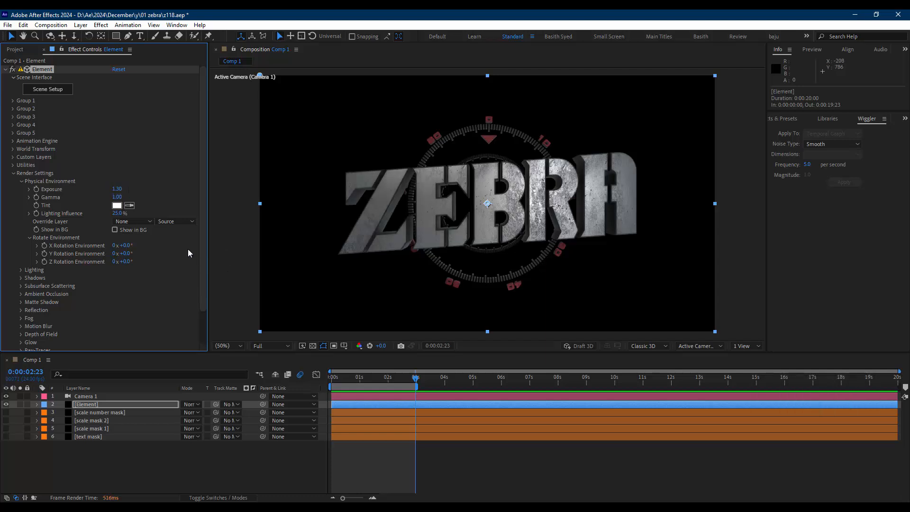
{"action": "left_click", "coordinate": [116, 189]}
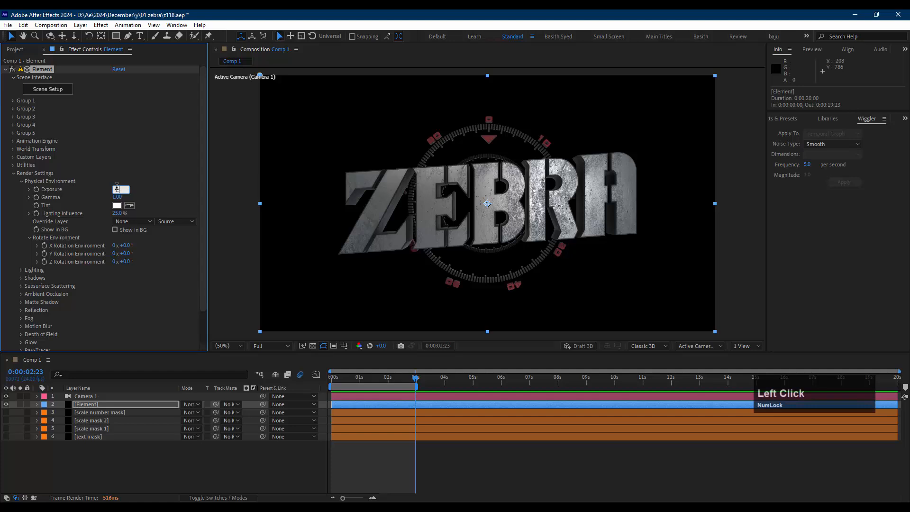
{"action": "type", "text": "1.2"}
{"action": "key", "text": "Return"}
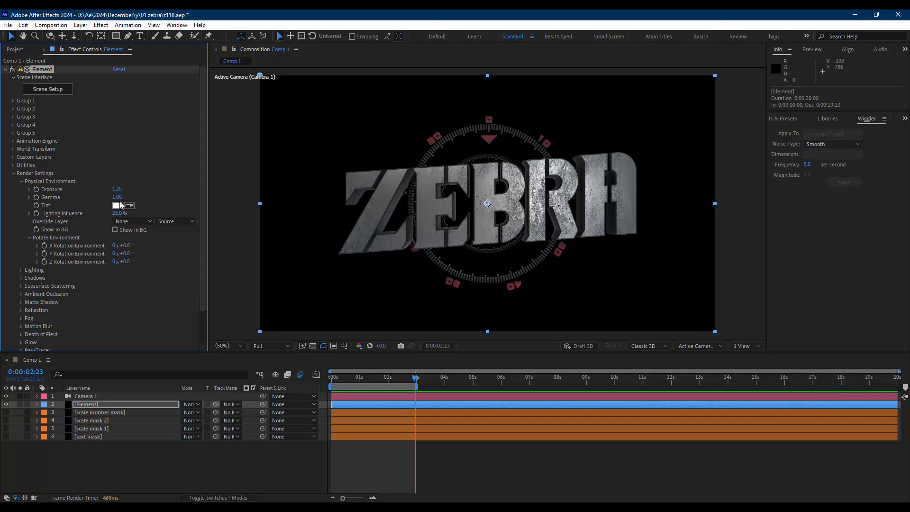
Raise the Physical Environment gamma to 1.21 and rotate the environment 10° around X
{"action": "left_click_drag", "start_coordinate": [117, 197], "coordinate": [122, 198]}
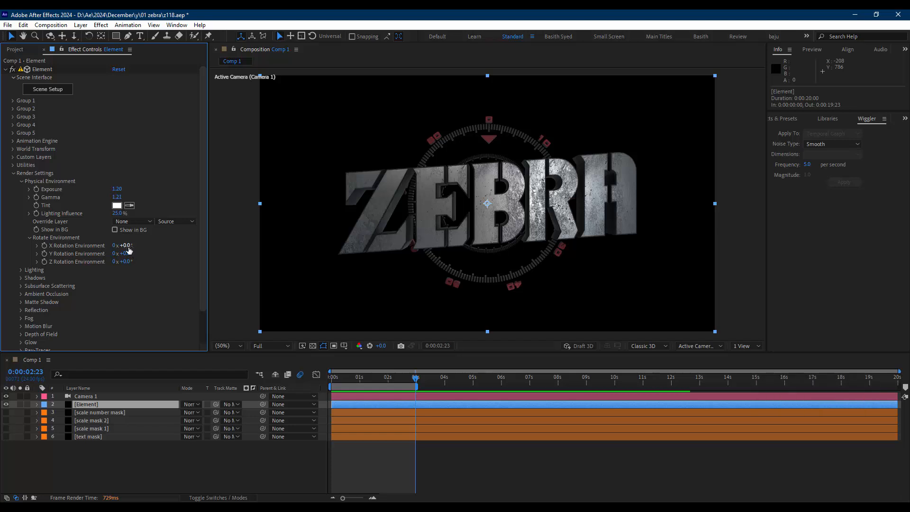
{"action": "left_click_drag", "start_coordinate": [128, 246], "coordinate": [133, 245]}
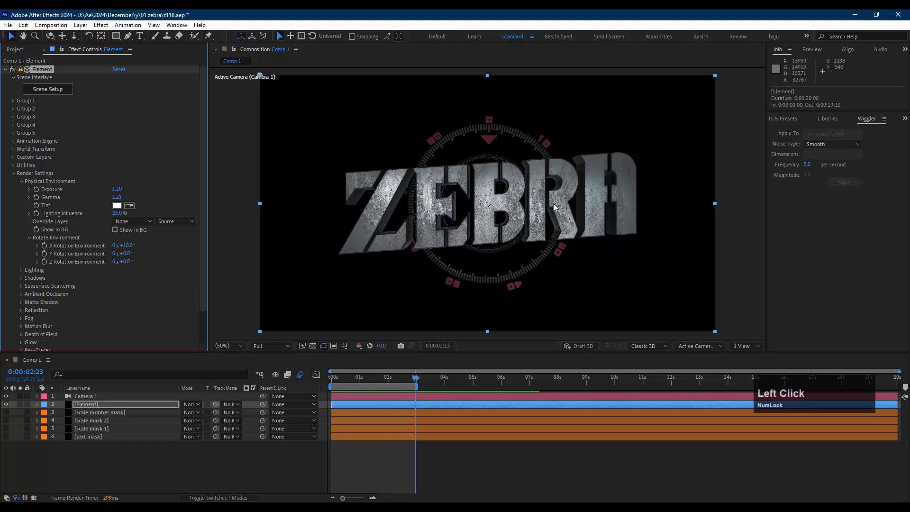
{"action": "left_click", "coordinate": [29, 238]}
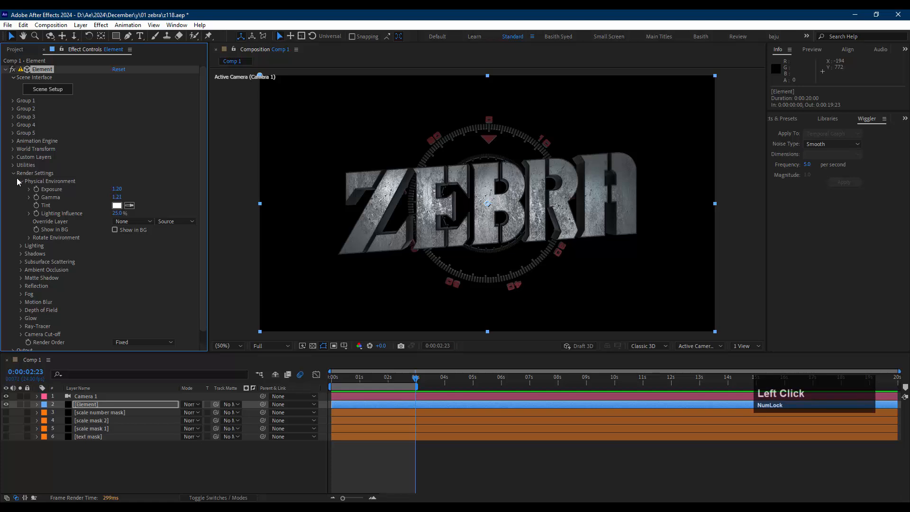
{"action": "left_click", "coordinate": [13, 174]}
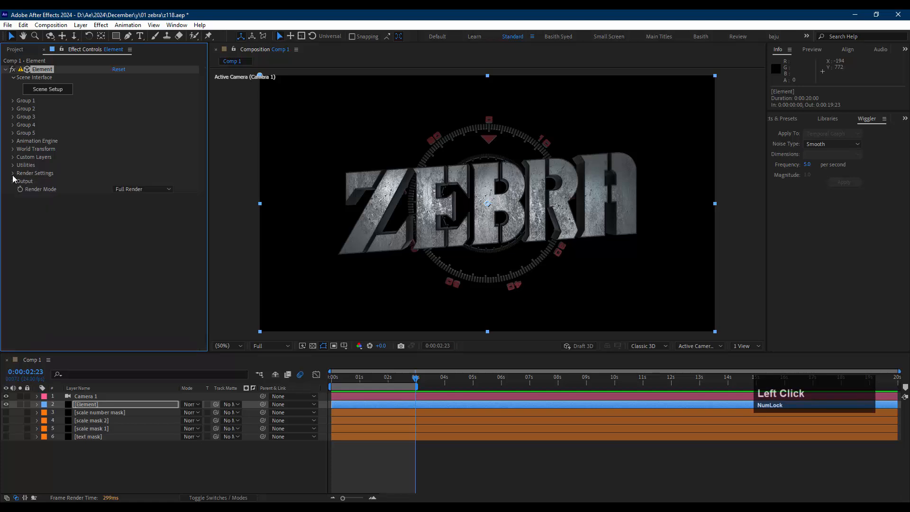
Return the current time to the start of the composition and enable Element's Animation Engine
{"action": "left_click", "coordinate": [410, 471]}
{"action": "left_click_drag", "start_coordinate": [340, 377], "coordinate": [323, 380]}
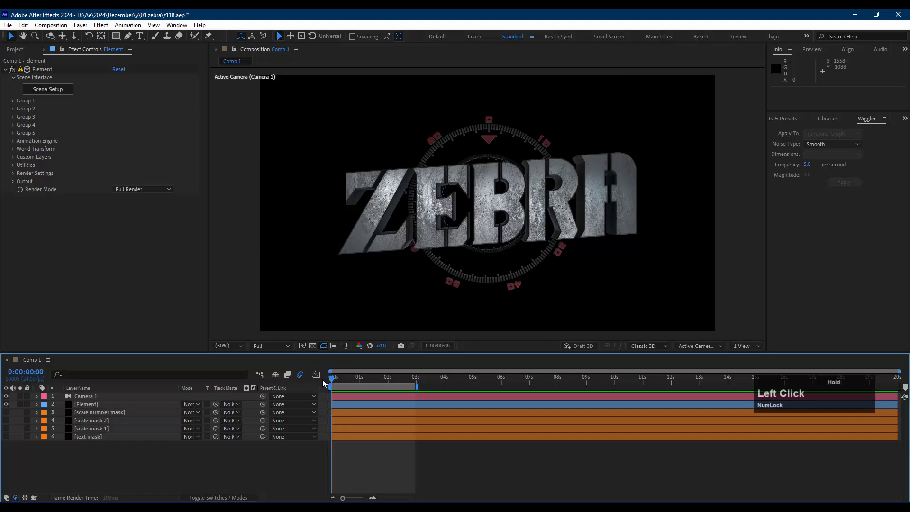
{"action": "left_click", "coordinate": [13, 109]}
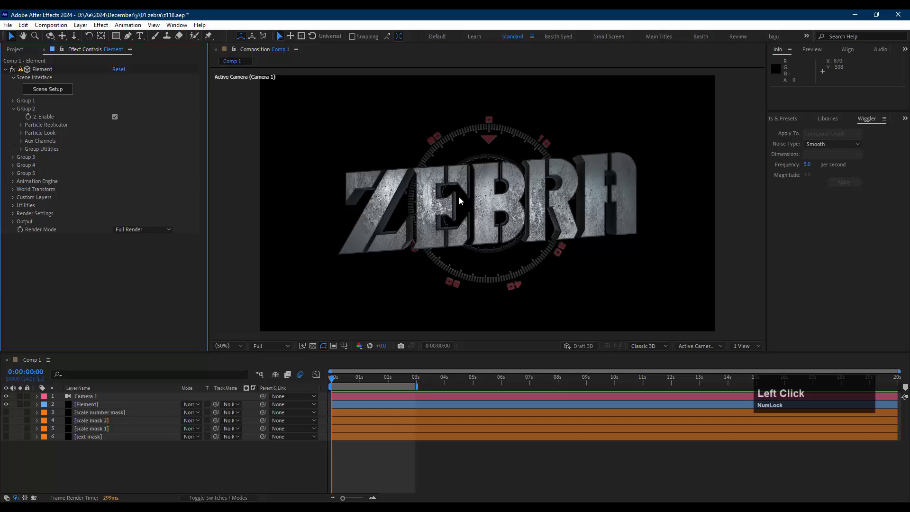
{"action": "left_click", "coordinate": [13, 110]}
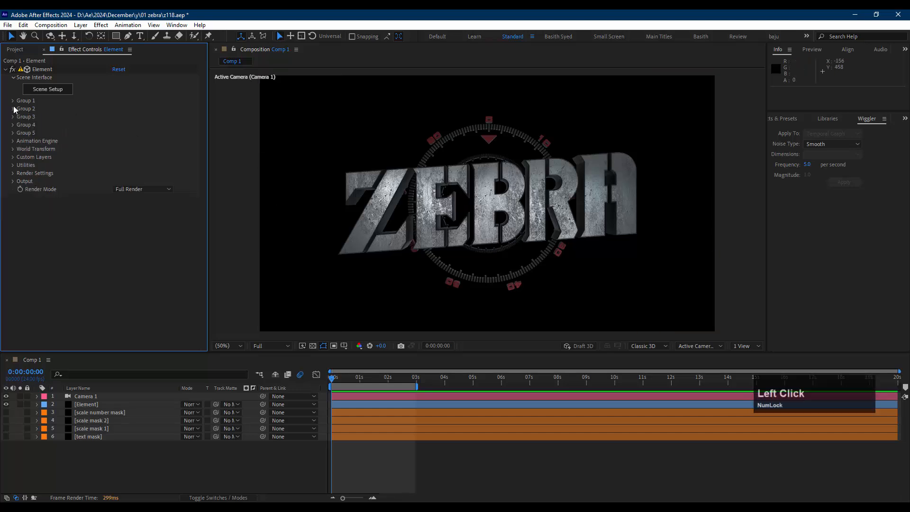
{"action": "left_click", "coordinate": [14, 141]}
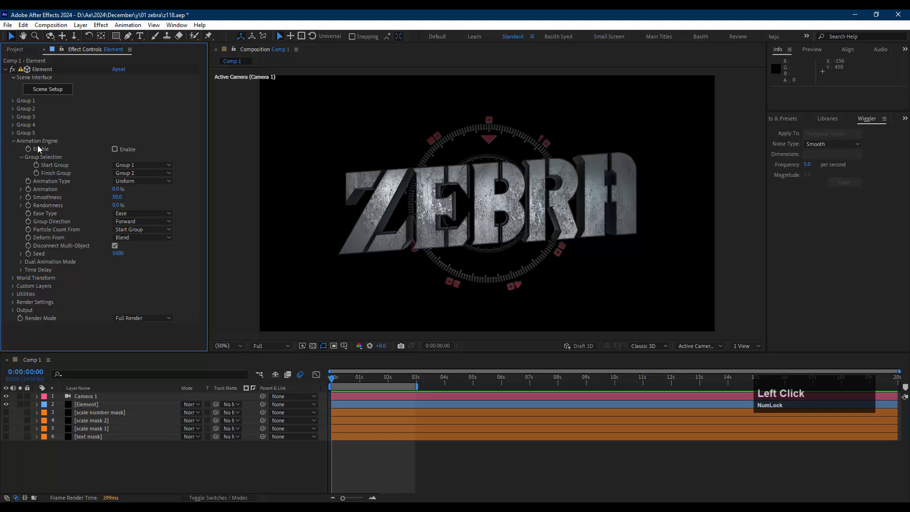
{"action": "left_click", "coordinate": [115, 149]}
{"action": "left_click", "coordinate": [115, 150]}
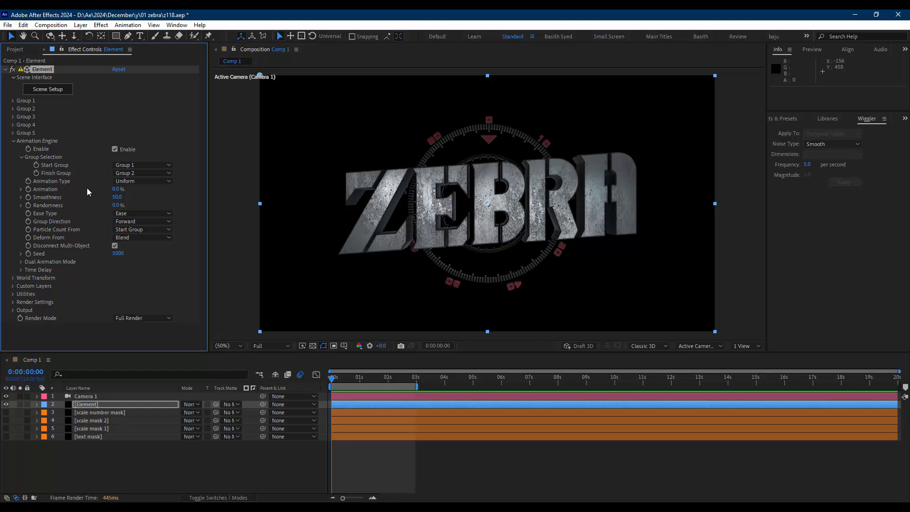
Make the Animation Engine run from Group 2 to Group 3, and test the Animation amount before returning it to 0%
{"action": "mouse_move", "coordinate": [115, 189]}
{"action": "left_mouse_down"}
{"action": "mouse_move", "coordinate": [125, 189]}
{"action": "mouse_move", "coordinate": [115, 189]}
{"action": "left_mouse_up"}
{"action": "left_click", "coordinate": [135, 164]}
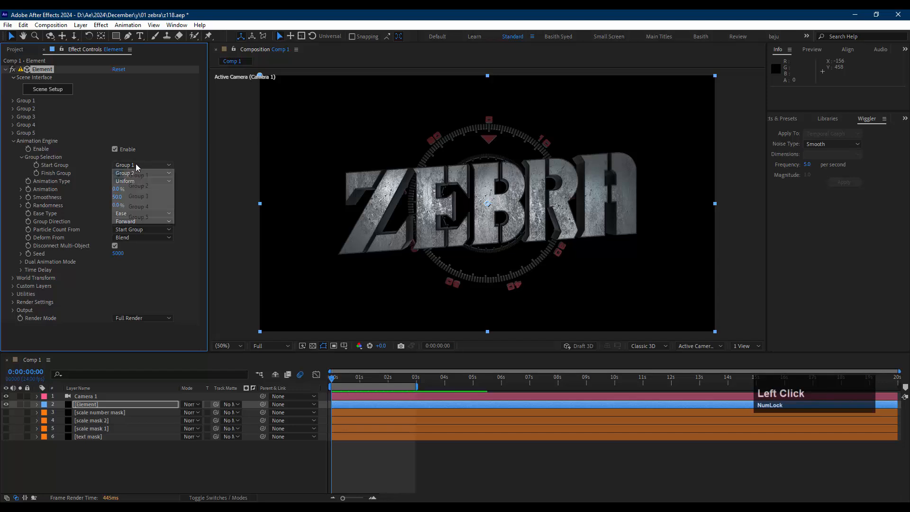
{"action": "left_click", "coordinate": [137, 185]}
{"action": "left_click", "coordinate": [136, 172]}
{"action": "left_click", "coordinate": [142, 204]}
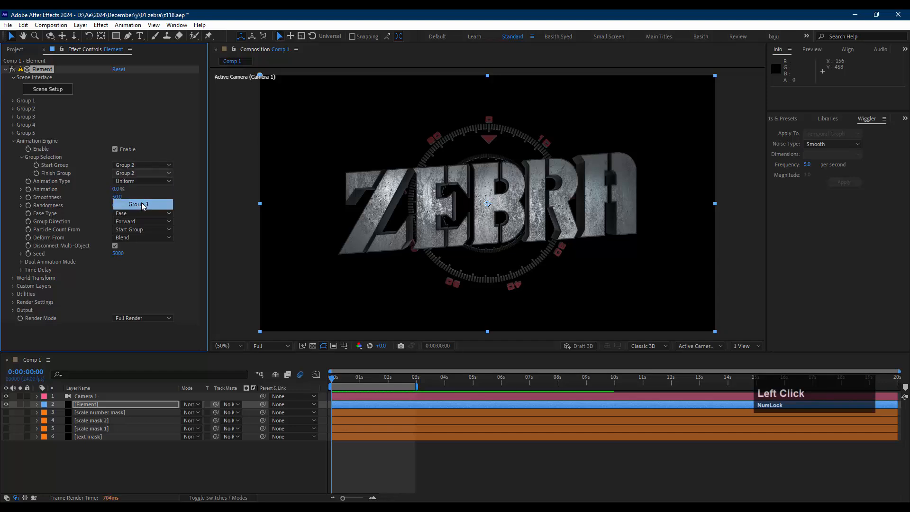
{"action": "left_click", "coordinate": [142, 205]}
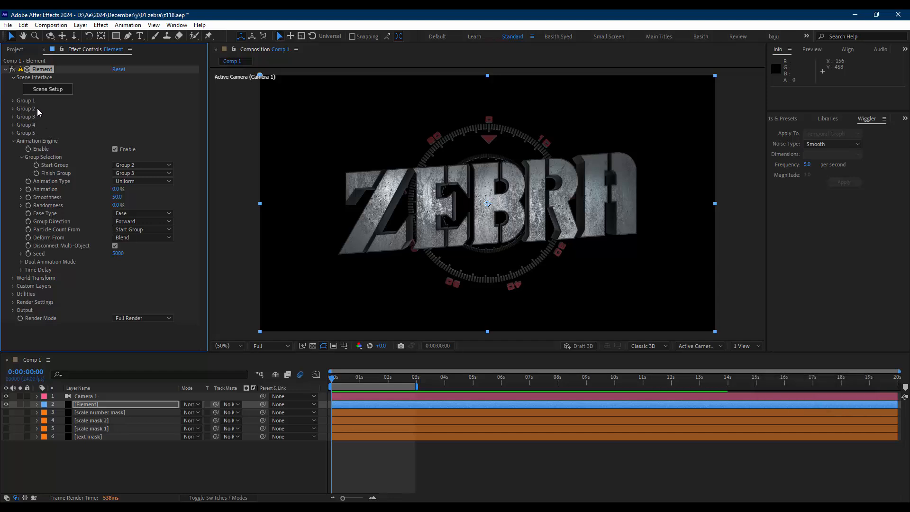
{"action": "left_click_drag", "start_coordinate": [115, 189], "coordinate": [49, 189]}
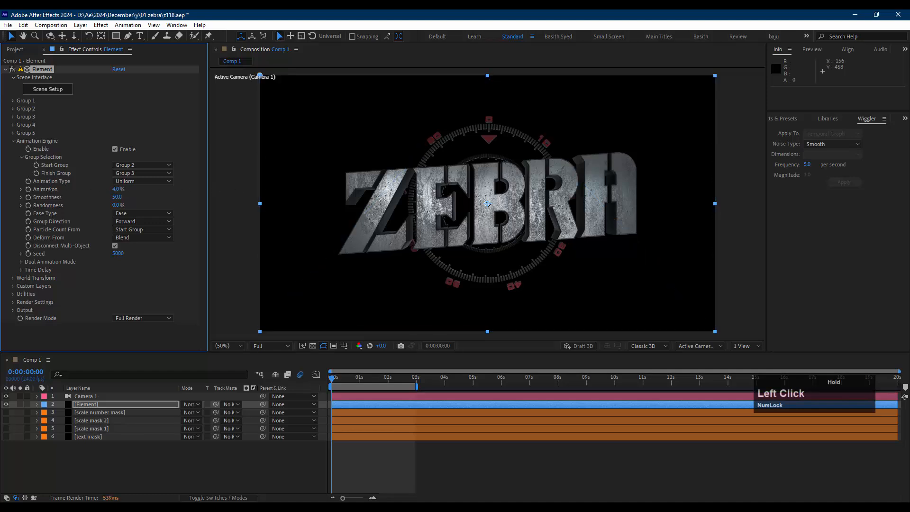
{"action": "left_click_drag", "start_coordinate": [246, 182], "coordinate": [85, 184]}
Enable Multi-Object in the Particle Look settings of Group 2
{"action": "left_click", "coordinate": [13, 108]}
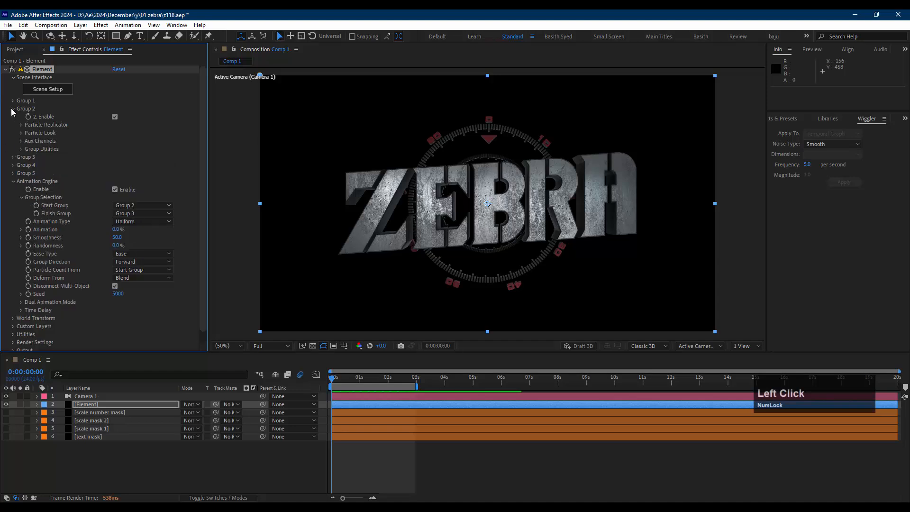
{"action": "left_click", "coordinate": [20, 132]}
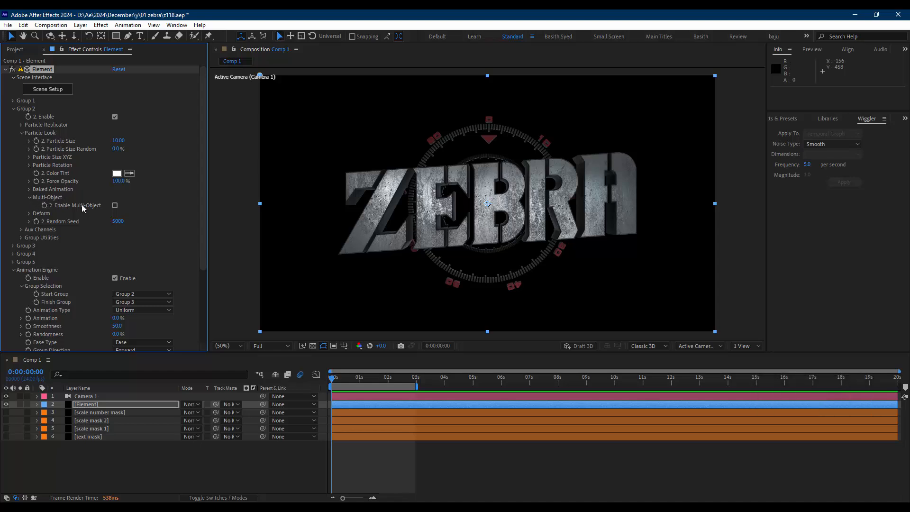
{"action": "left_click", "coordinate": [115, 206]}
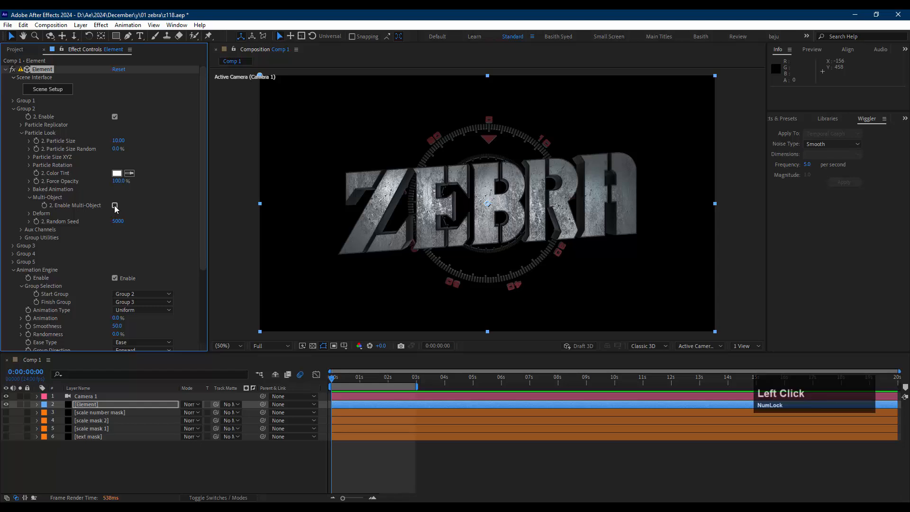
Try an X Rotation Multi of -45° in Group 2's Multi-Object settings and set it back to 0°
{"action": "key", "text": "Num_Lock"}
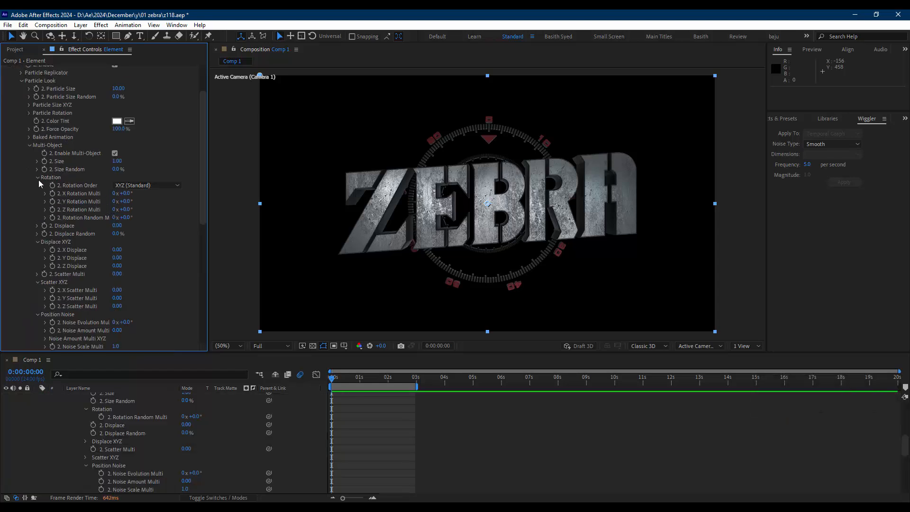
{"action": "scroll", "coordinate": [89, 238], "scroll_direction": "up", "scroll_amount": 3}
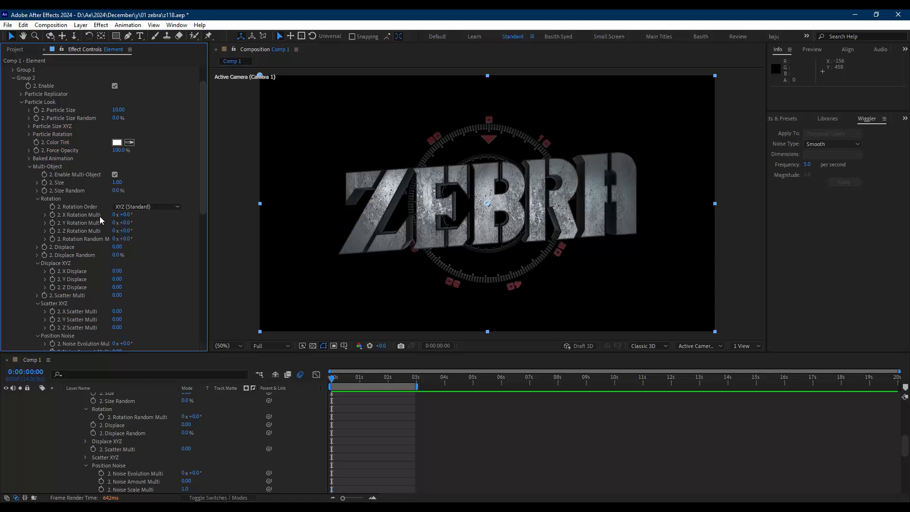
{"action": "left_click", "coordinate": [127, 217]}
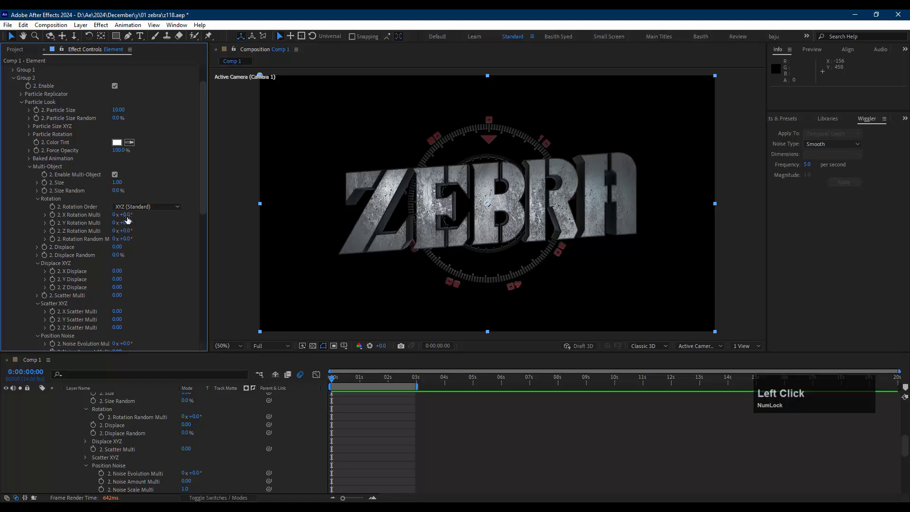
{"action": "type", "text": "-45"}
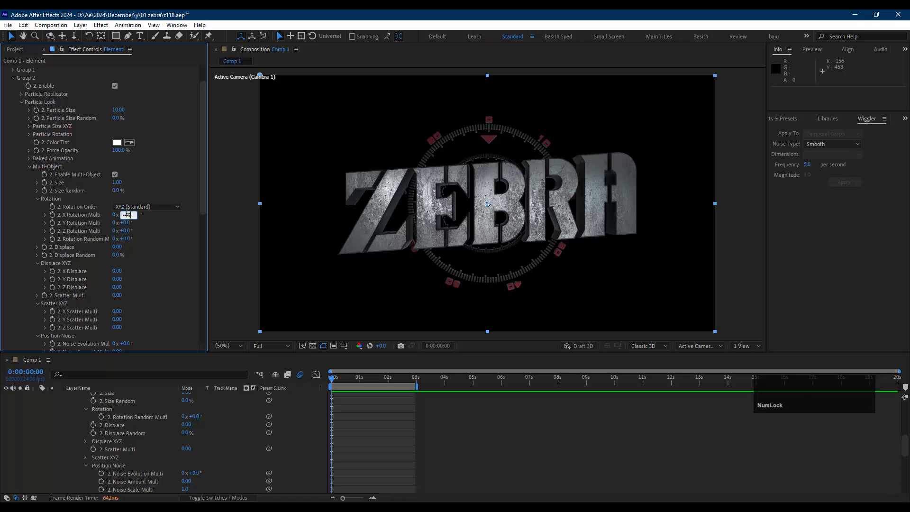
{"action": "key", "text": "Return"}
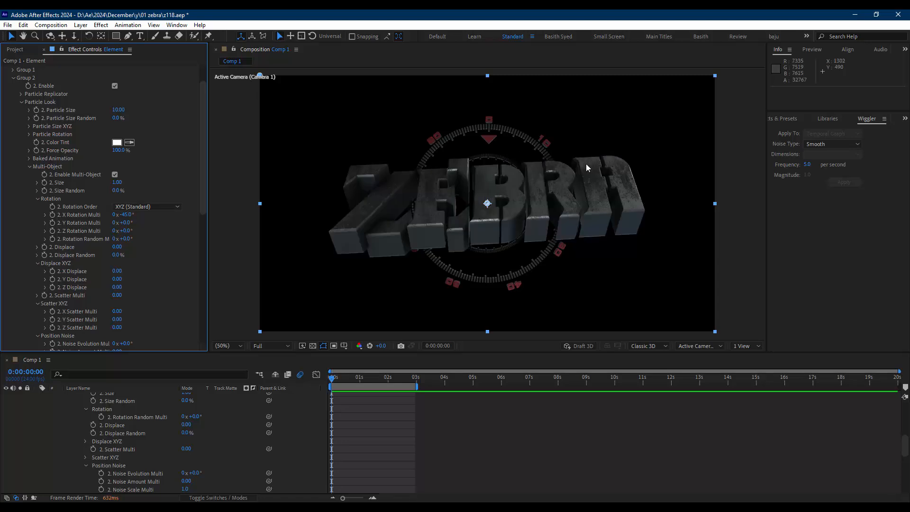
{"action": "left_click", "coordinate": [126, 214]}
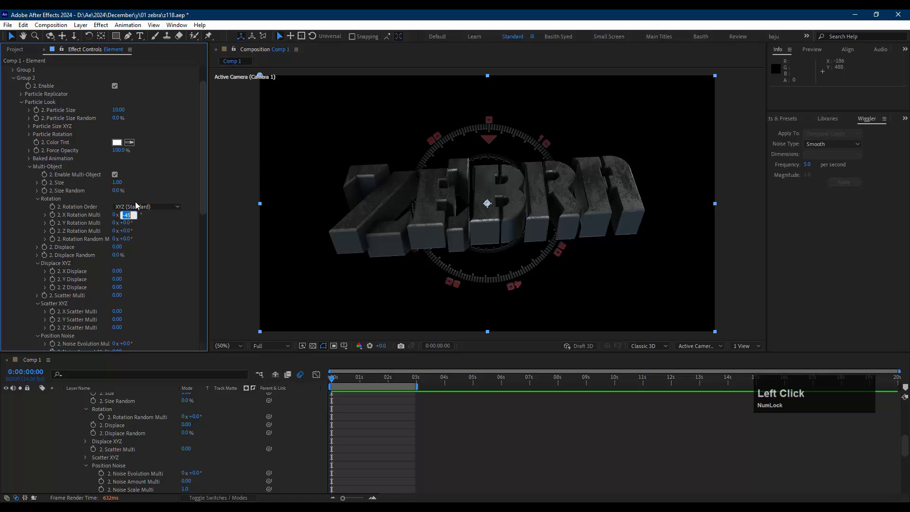
{"action": "type", "text": "0"}
{"action": "key", "text": "Return"}
Set Group 2's Multi-Object Y Rotation Multi to -45° and collapse the Multi-Object settings
{"action": "left_click", "coordinate": [125, 222]}
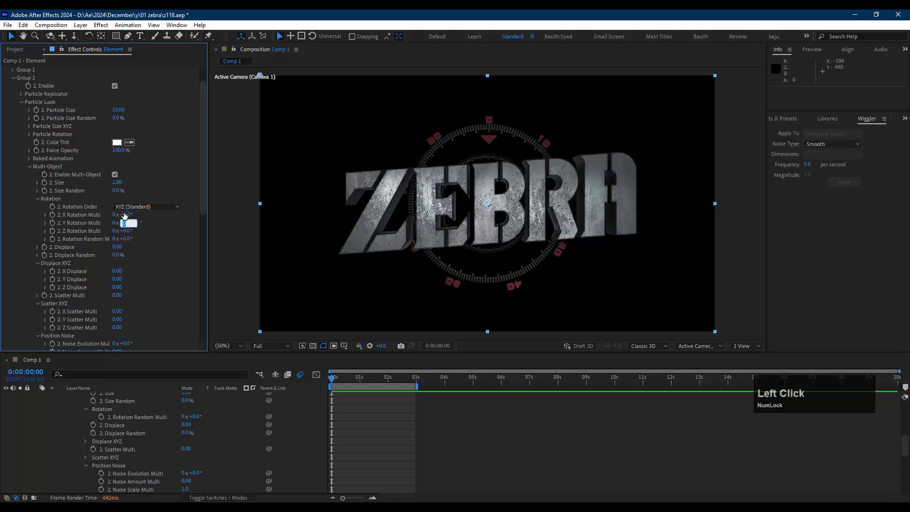
{"action": "type", "text": "-45"}
{"action": "key", "text": "Return"}
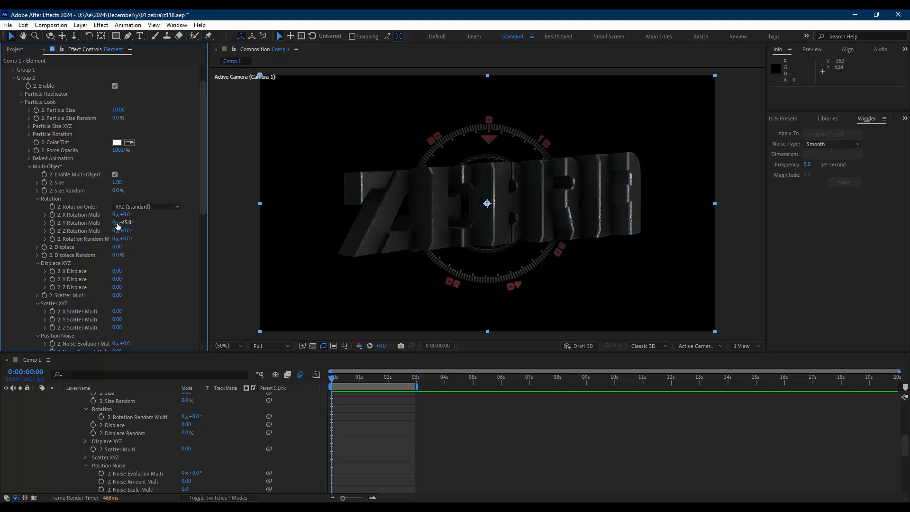
{"action": "left_click", "coordinate": [38, 199]}
{"action": "left_click", "coordinate": [29, 166]}
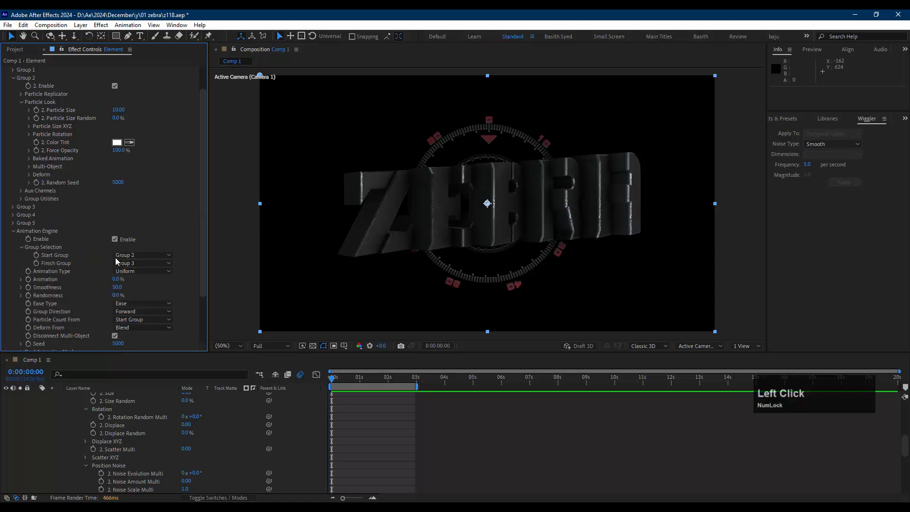
Keyframe the Animation Engine's Animation amount from 0% at the start to 100% at 0:00:00:10
{"action": "left_click", "coordinate": [45, 280]}
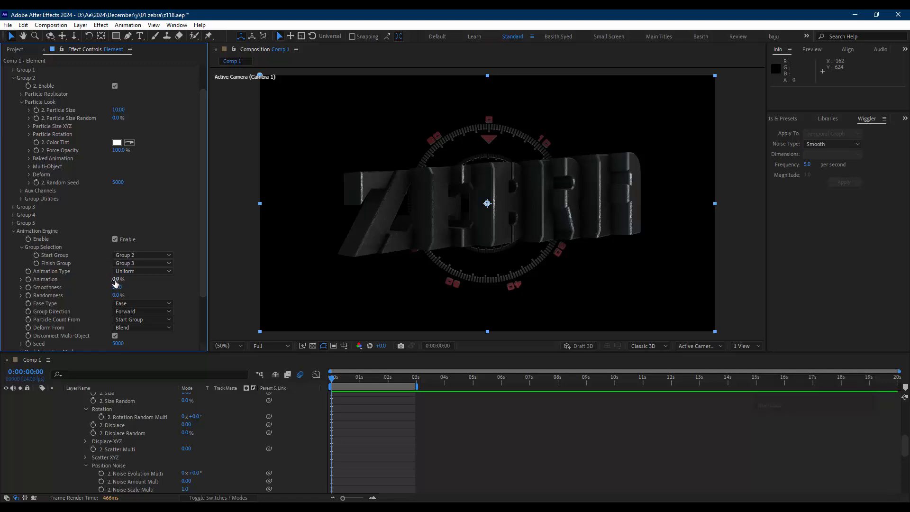
{"action": "left_click_drag", "start_coordinate": [116, 281], "coordinate": [46, 281]}
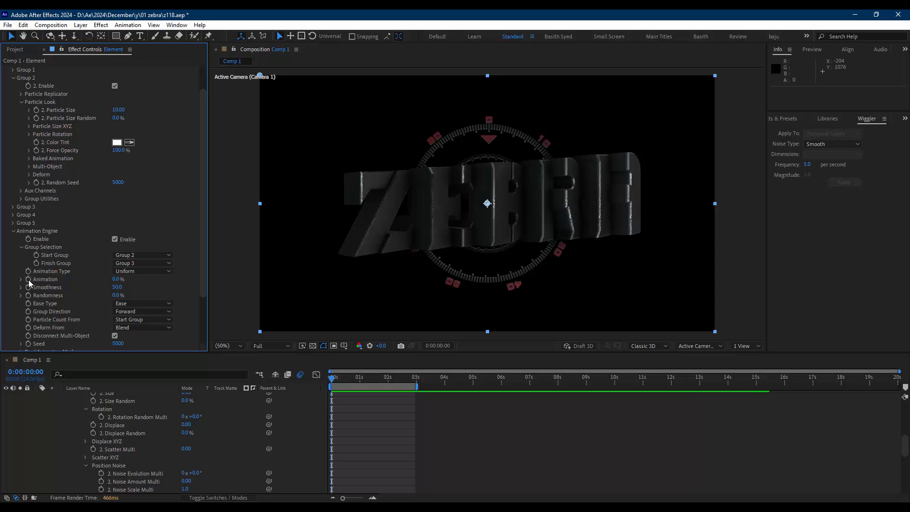
{"action": "left_click", "coordinate": [28, 279]}
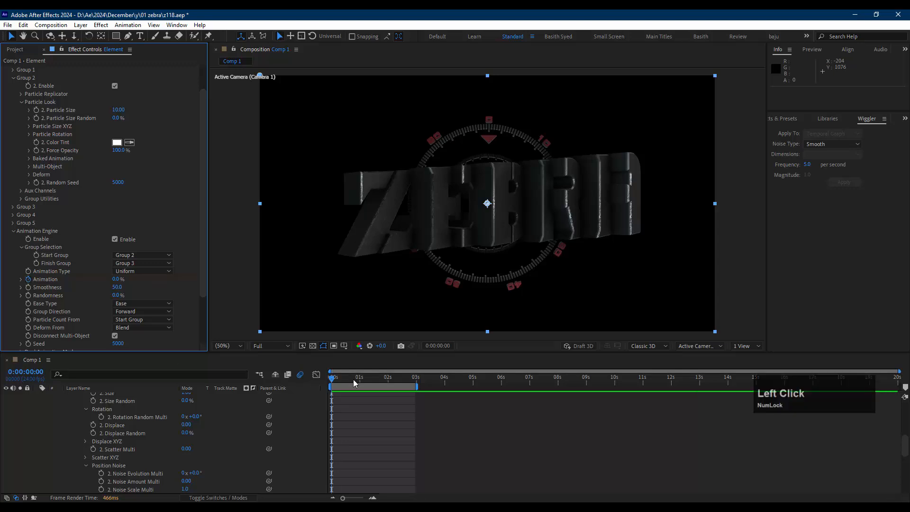
{"action": "key", "text": "u"}
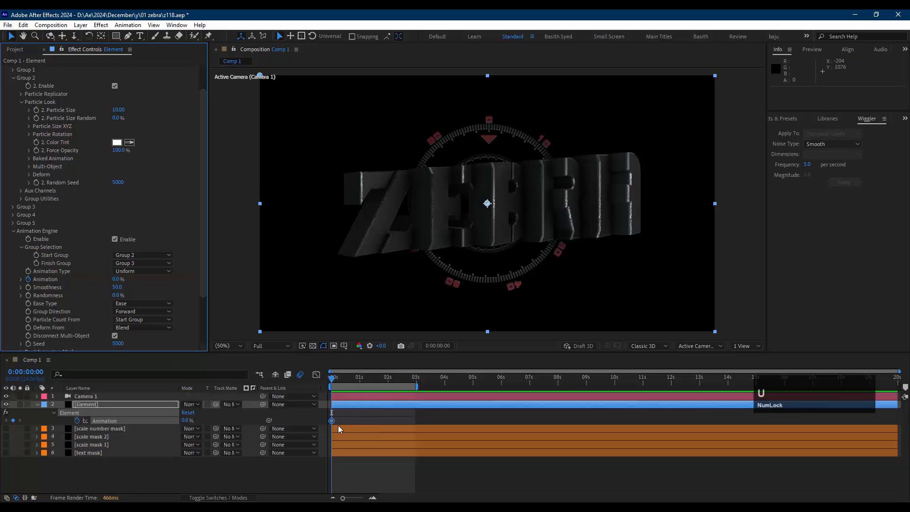
{"action": "left_click", "coordinate": [360, 380]}
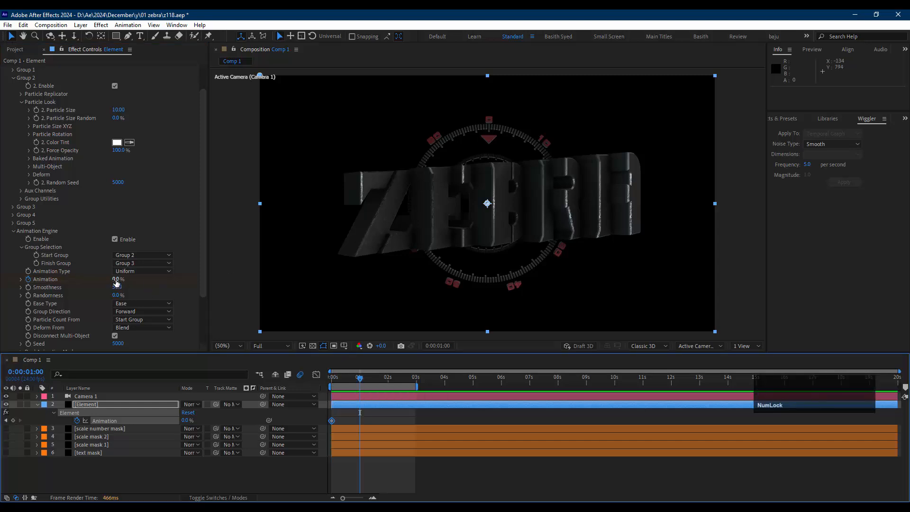
{"action": "left_click_drag", "start_coordinate": [359, 379], "coordinate": [343, 380]}
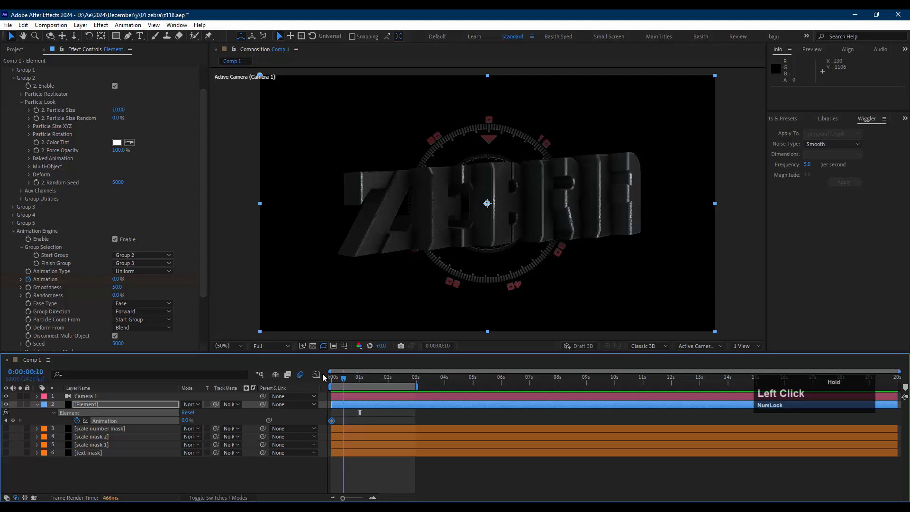
{"action": "left_click_drag", "start_coordinate": [116, 279], "coordinate": [295, 286]}
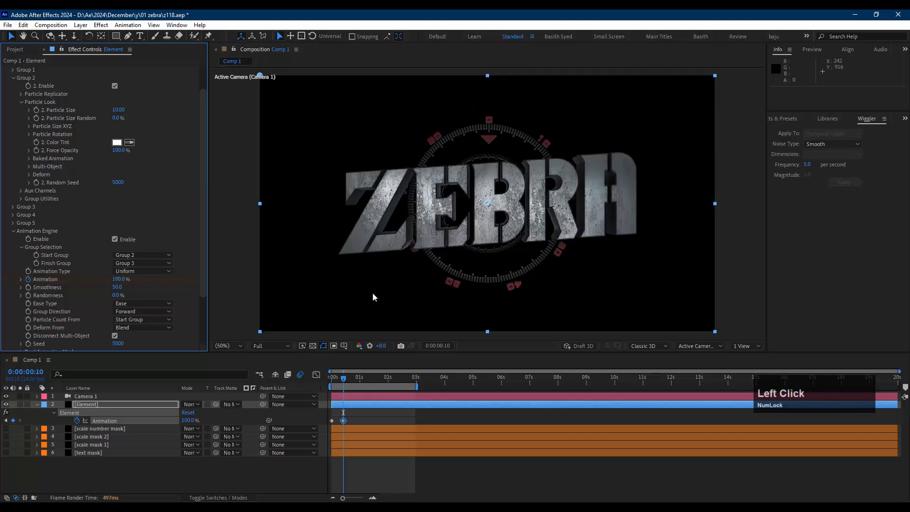
Reduce the composition preview resolution to Third and play the text animation from the start
{"action": "left_click_drag", "start_coordinate": [340, 378], "coordinate": [247, 346]}
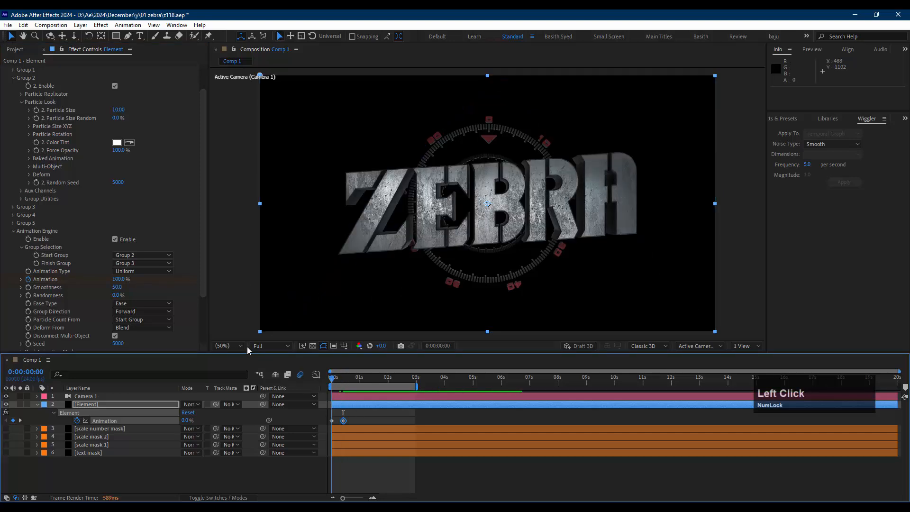
{"action": "left_click", "coordinate": [268, 345]}
{"action": "left_click", "coordinate": [273, 391]}
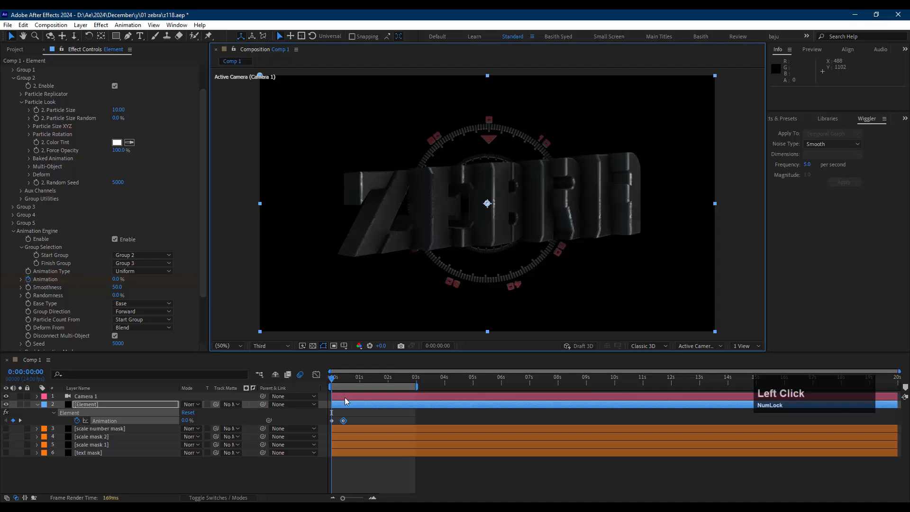
{"action": "key", "text": "space"}
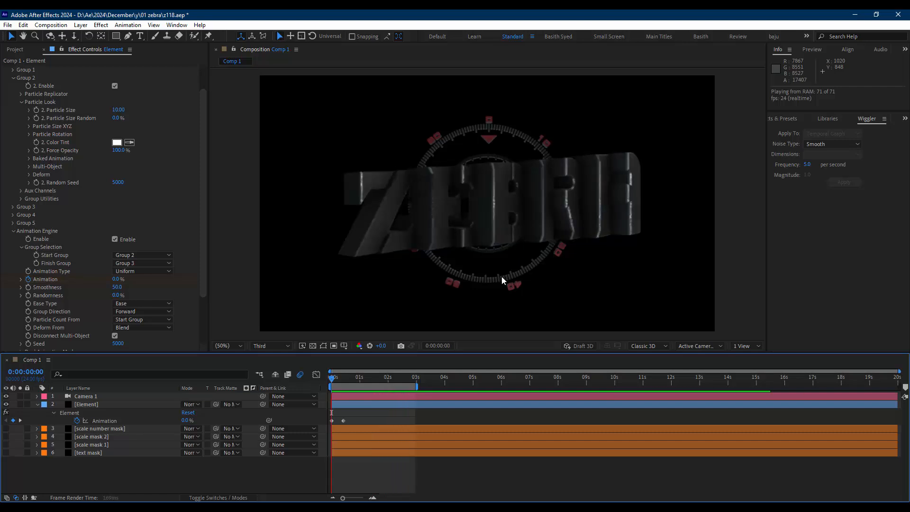
{"action": "left_click", "coordinate": [338, 379]}
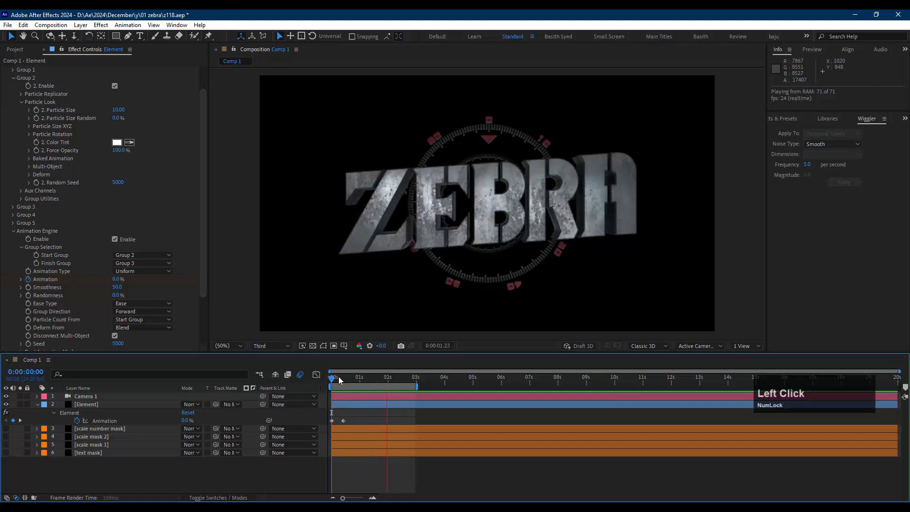
Add a null object above the Camera 1 layer and rename it "cam controller"
{"action": "left_click", "coordinate": [90, 396]}
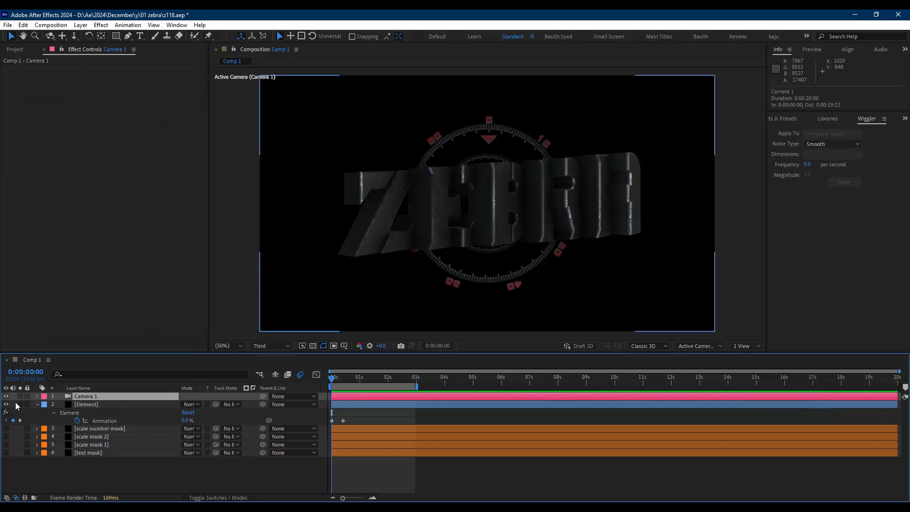
{"action": "right_click", "coordinate": [15, 396]}
{"action": "mouse_move", "coordinate": [78, 286]}
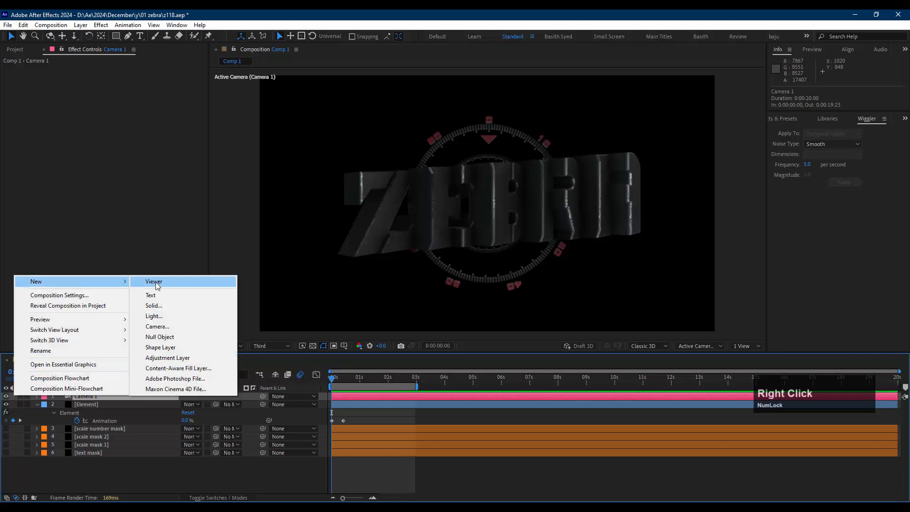
{"action": "left_click", "coordinate": [163, 338]}
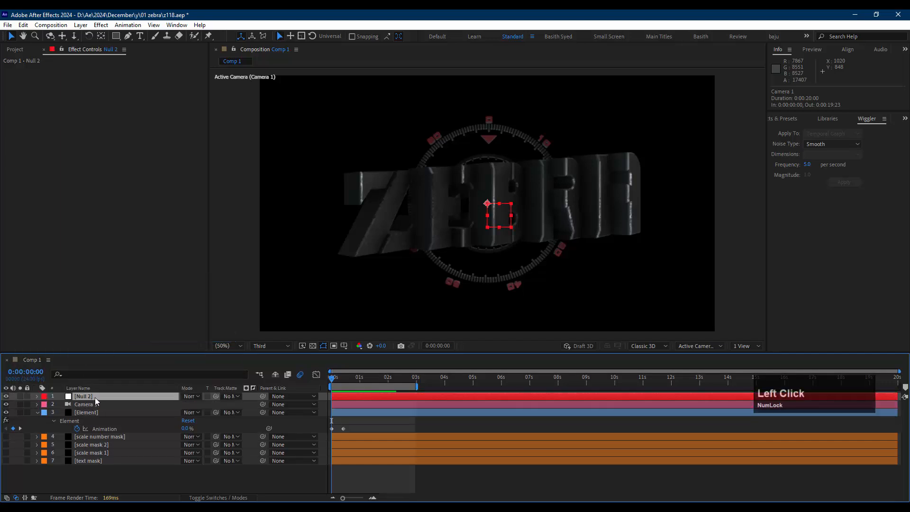
{"action": "key", "text": "Return"}
{"action": "type", "text": "ca"}
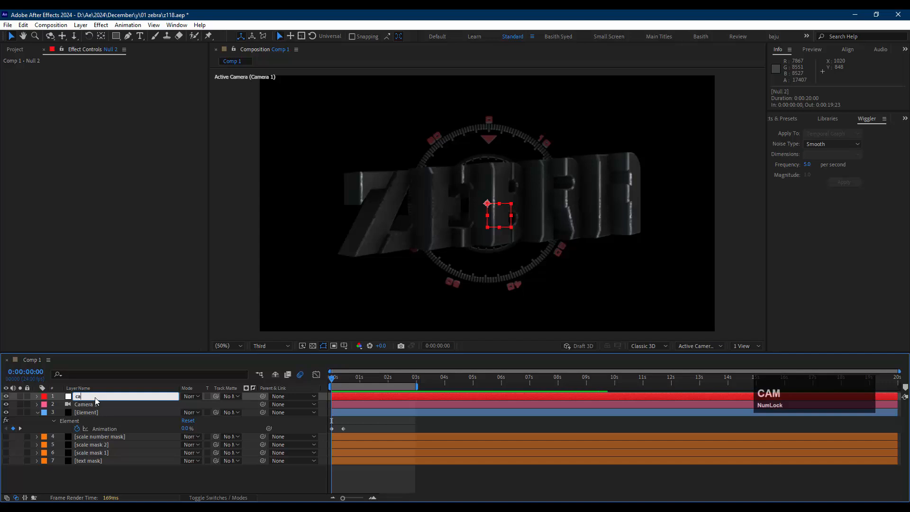
{"action": "type", "text": "m cont"}
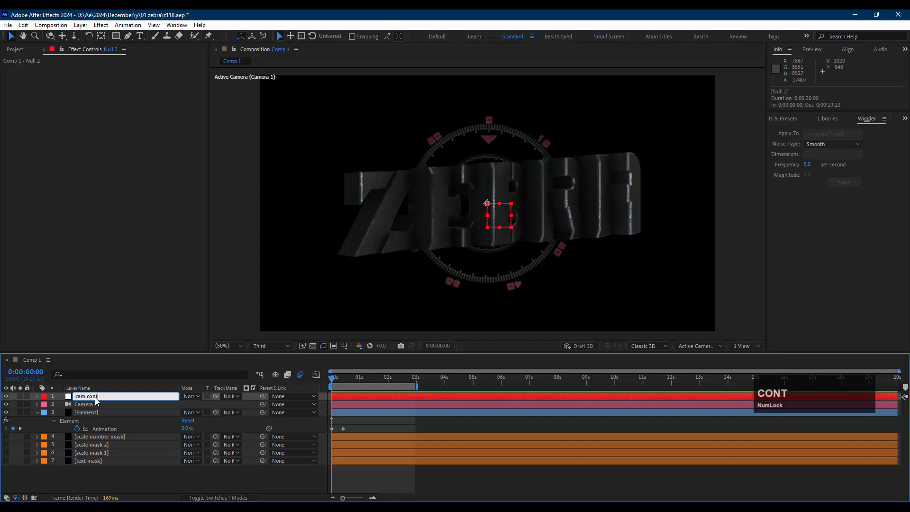
{"action": "type", "text": "roller"}
{"action": "key", "text": "Return"}
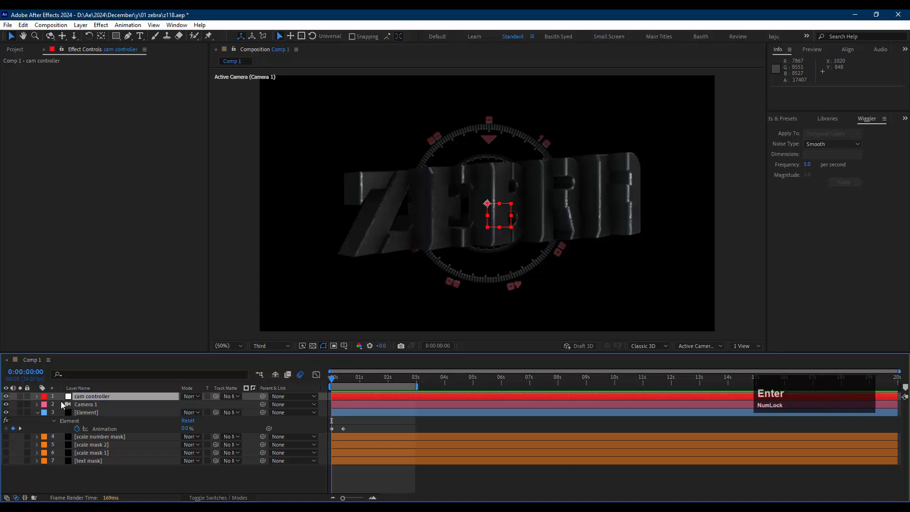
Duplicate the cam controller null, show the layer switches, and rename the copy "control overall"
{"action": "left_click", "coordinate": [89, 397]}
{"action": "key", "text": "ctrl+d"}
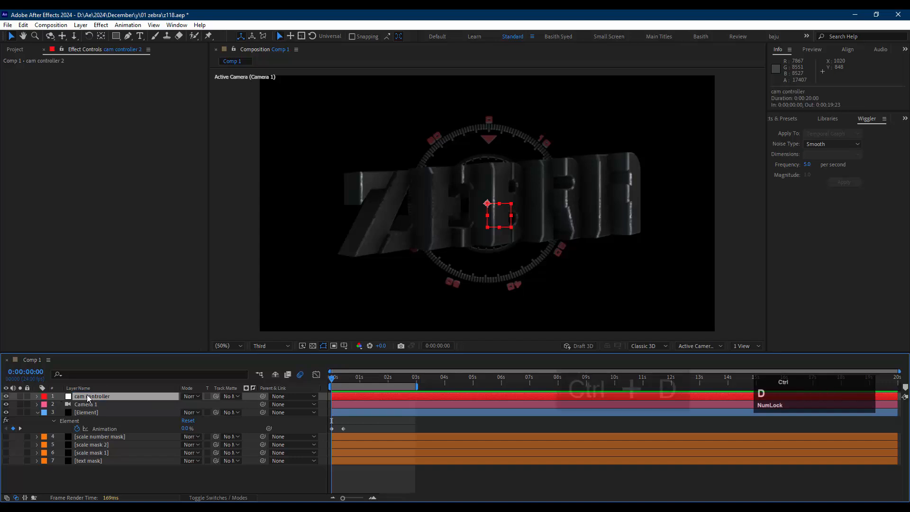
{"action": "left_click", "coordinate": [220, 497]}
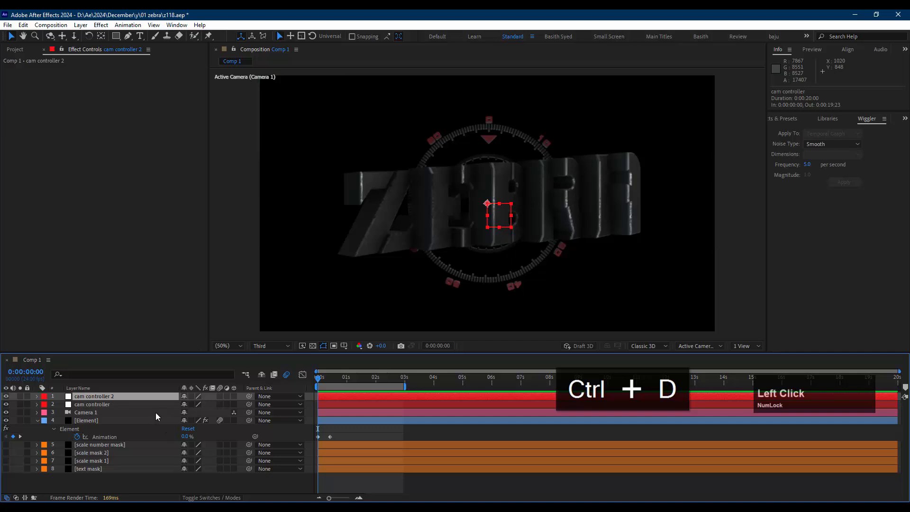
{"action": "key", "text": "Return"}
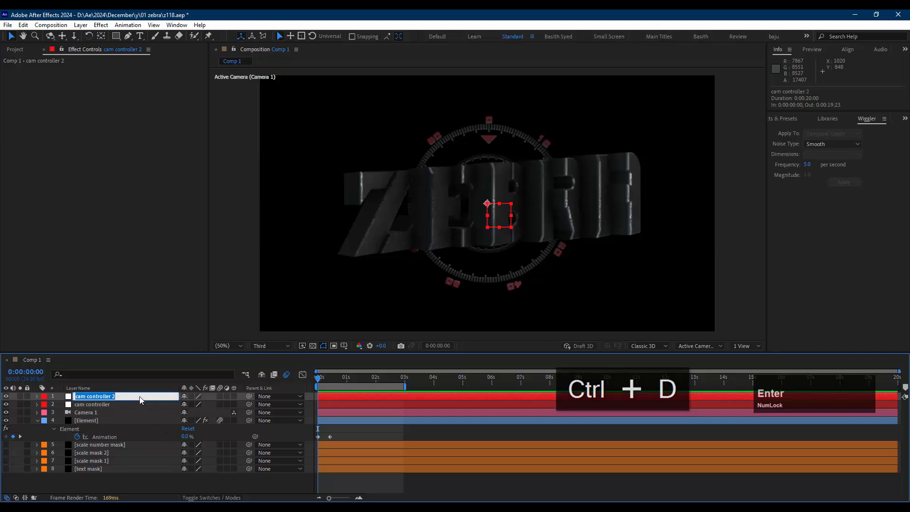
{"action": "type", "text": "cpntrol"}
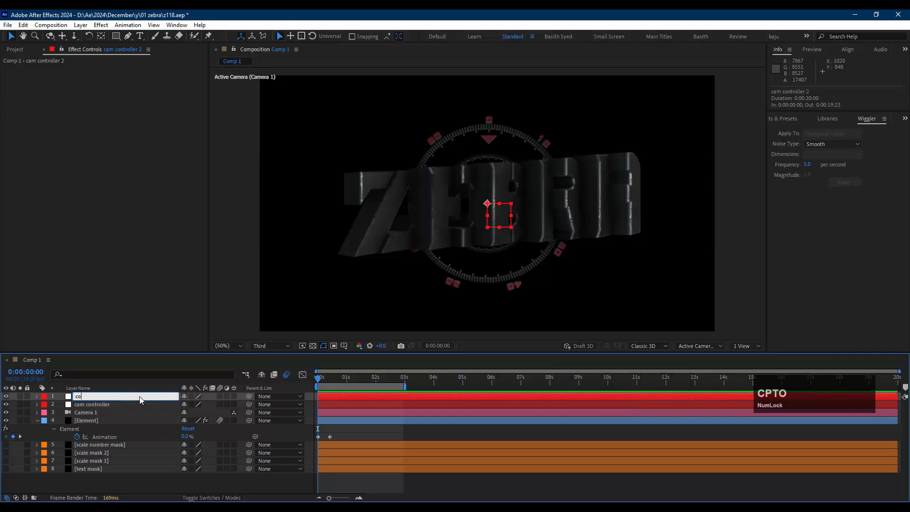
{"action": "type", "text": " overall"}
{"action": "key", "text": "Return"}
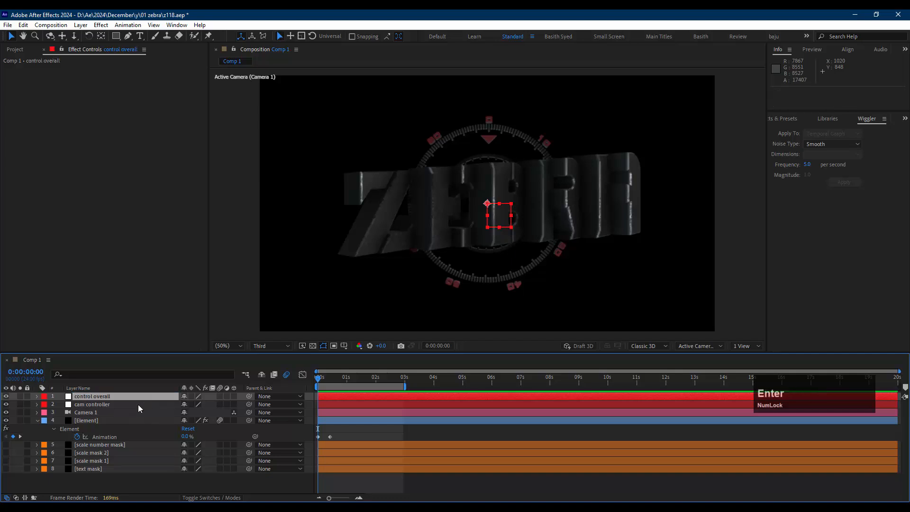
Make both the control overall and cam controller nulls 3D layers
{"action": "left_click", "coordinate": [139, 404]}
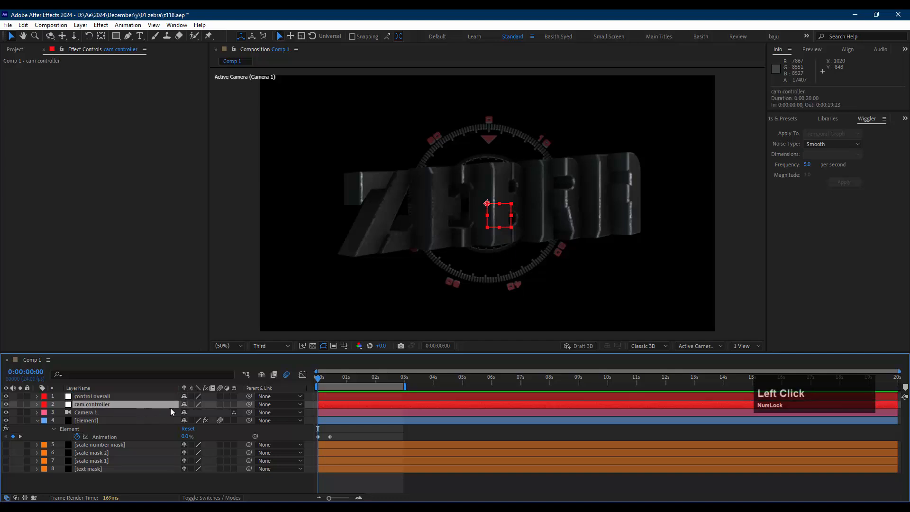
{"action": "left_click", "coordinate": [120, 397], "text": "ctrl"}
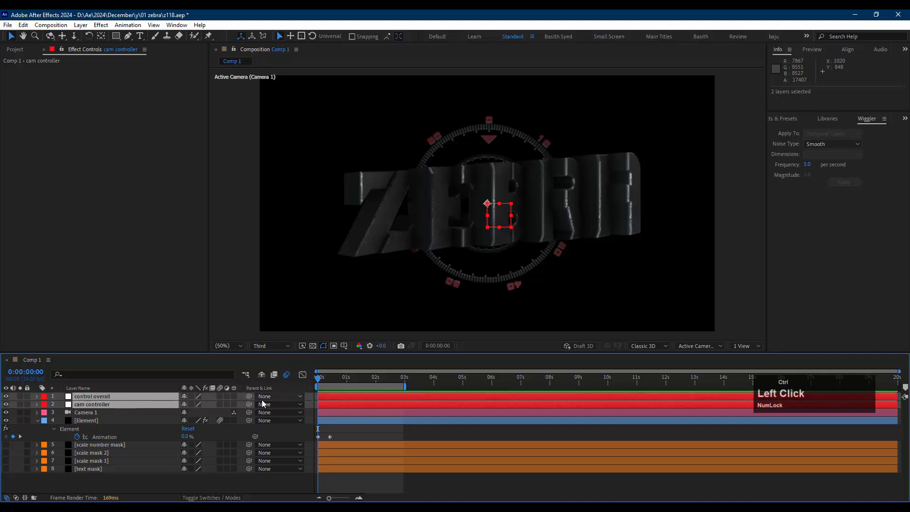
{"action": "left_click", "coordinate": [233, 396]}
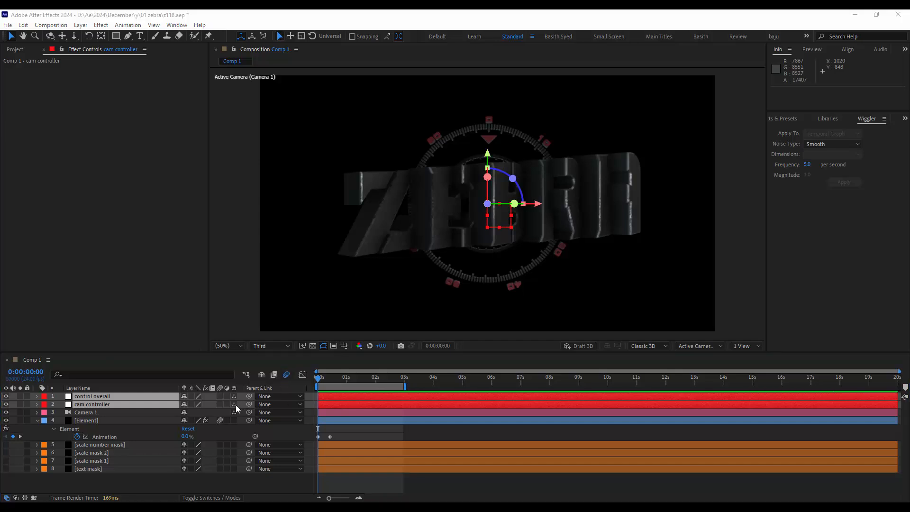
Parent Camera 1 to the cam controller null, and parent cam controller to the control overall null
{"action": "left_click", "coordinate": [144, 414]}
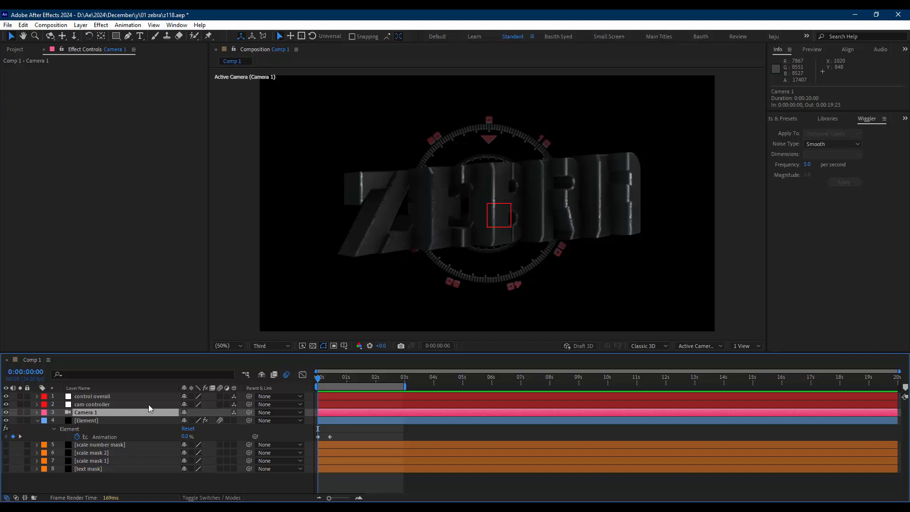
{"action": "left_click_drag", "start_coordinate": [249, 413], "coordinate": [101, 403]}
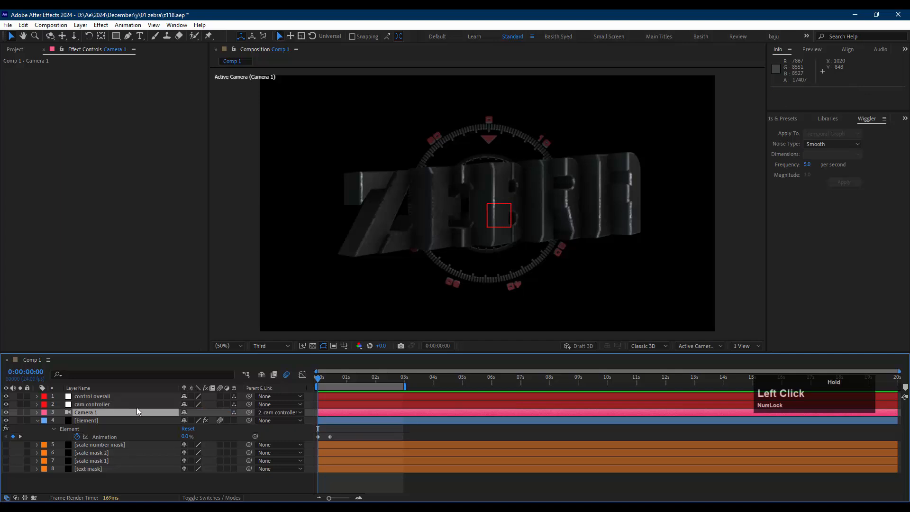
{"action": "left_click", "coordinate": [123, 405]}
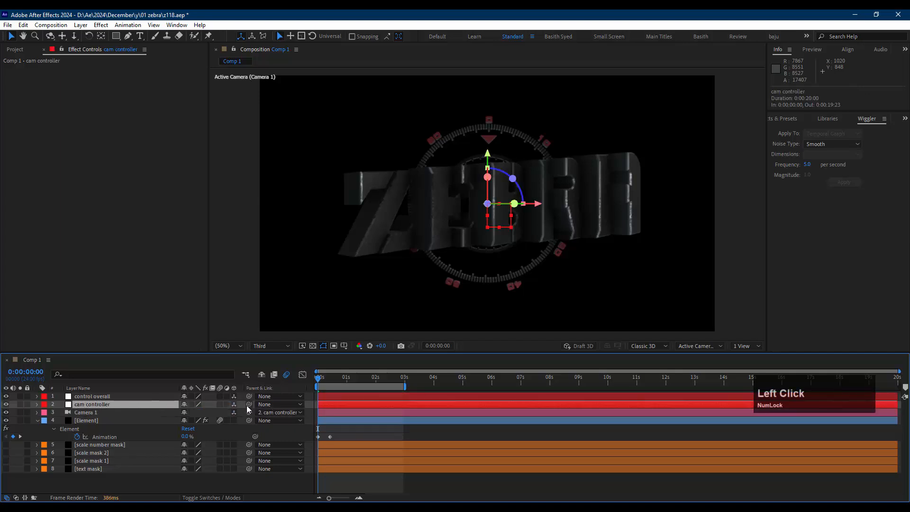
{"action": "left_click_drag", "start_coordinate": [247, 405], "coordinate": [135, 396]}
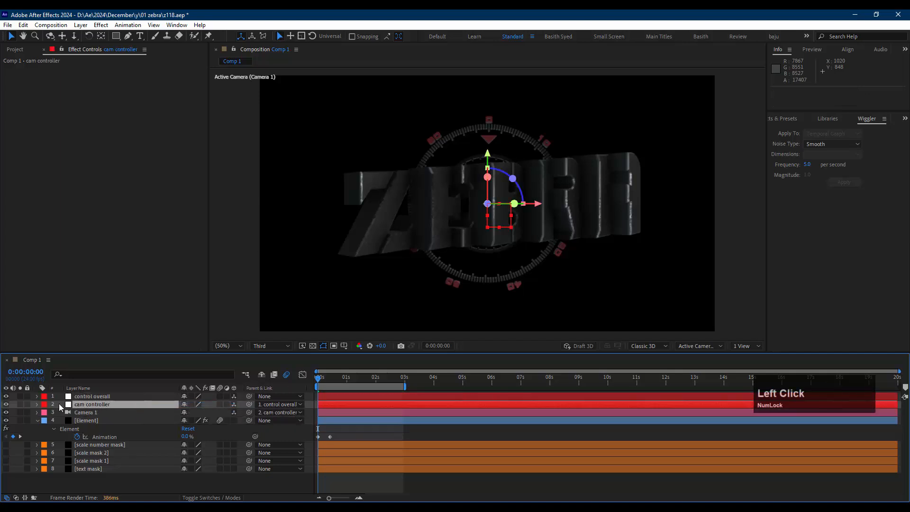
{"action": "left_click", "coordinate": [124, 397]}
{"action": "left_click", "coordinate": [116, 411]}
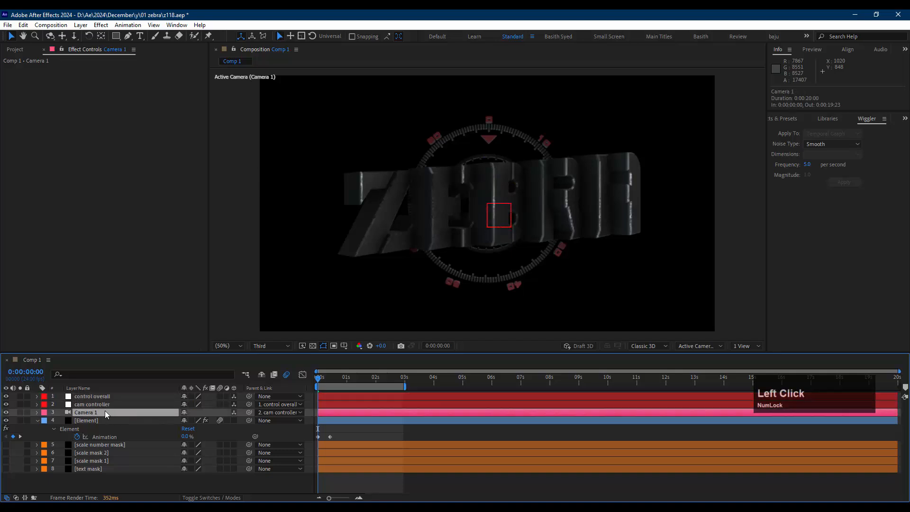
Reveal the cam controller null's Position and set a keyframe for it on the first frame
{"action": "left_click", "coordinate": [119, 403]}
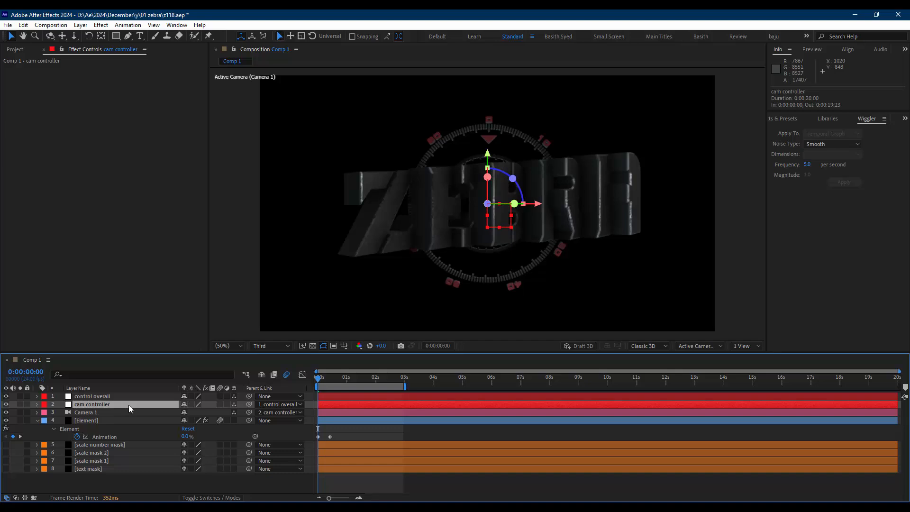
{"action": "key", "text": "o"}
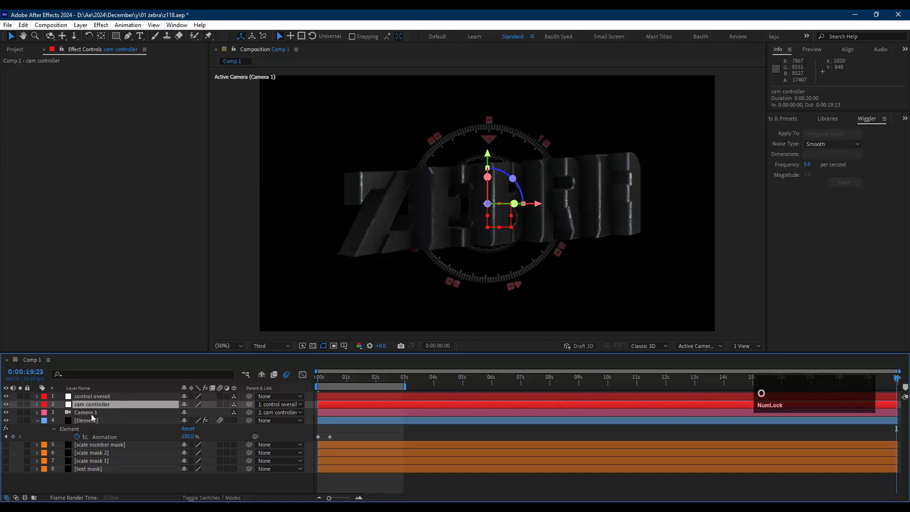
{"action": "key", "text": "p"}
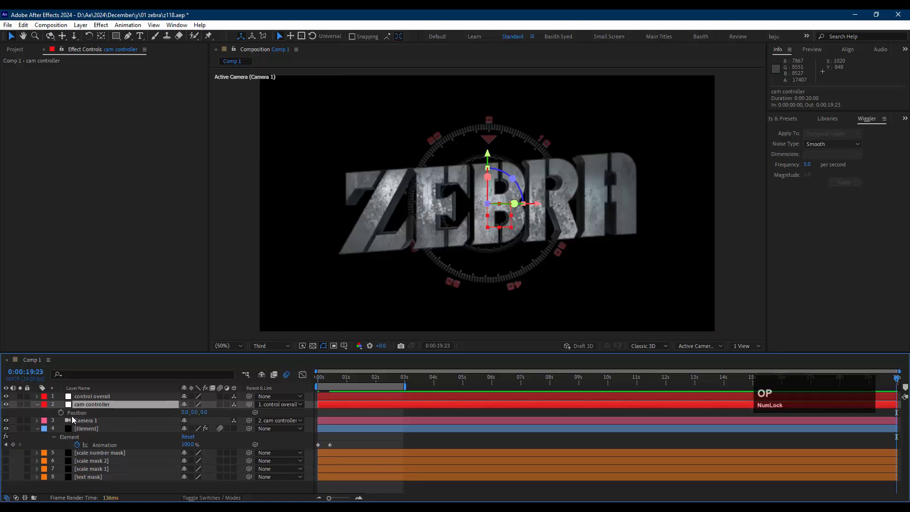
{"action": "left_click", "coordinate": [320, 377]}
{"action": "left_click_drag", "start_coordinate": [320, 378], "coordinate": [306, 378]}
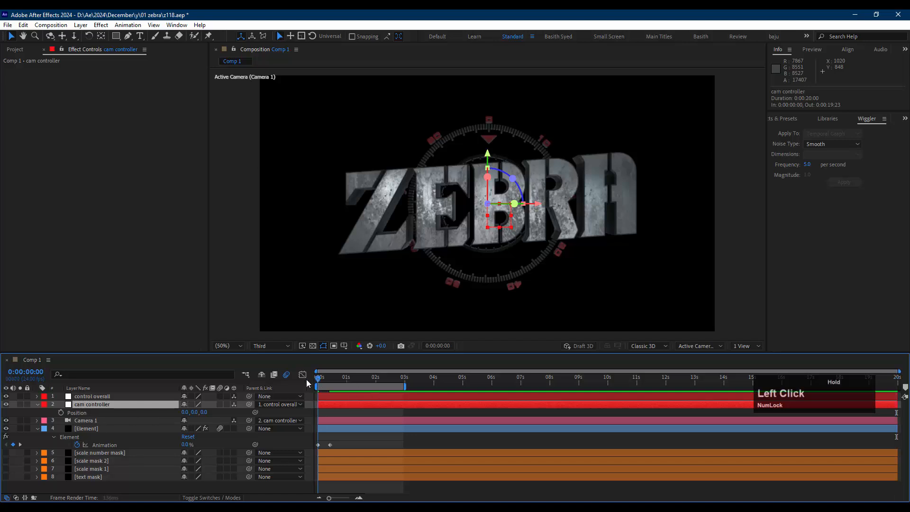
{"action": "left_click", "coordinate": [61, 412]}
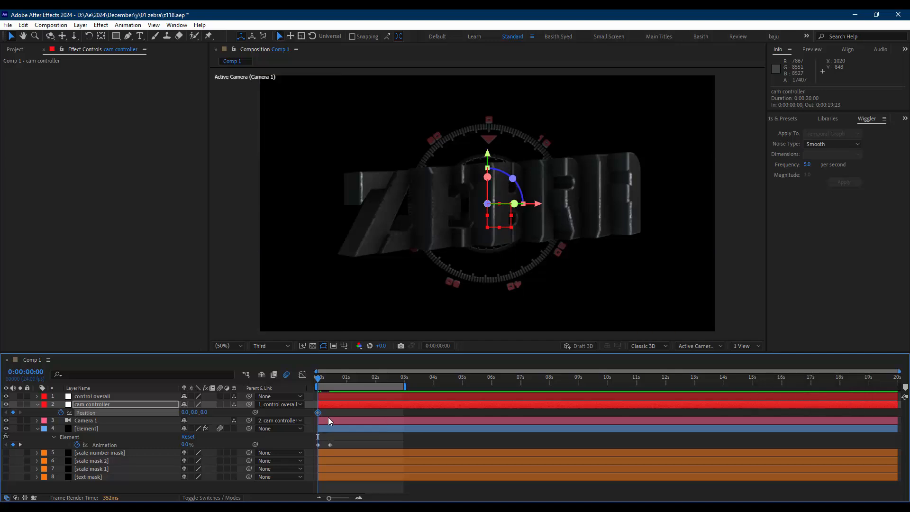
Shift the cam controller's Position keyframe to frame 10 and set its Z position to 919 on the first frame
{"action": "key", "text": "alt"}
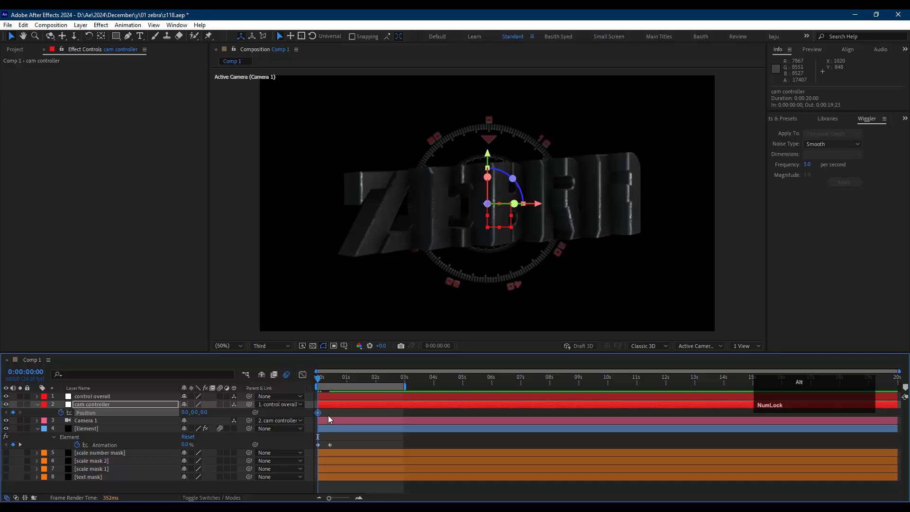
{"action": "key", "text": "shift+alt+Right"}
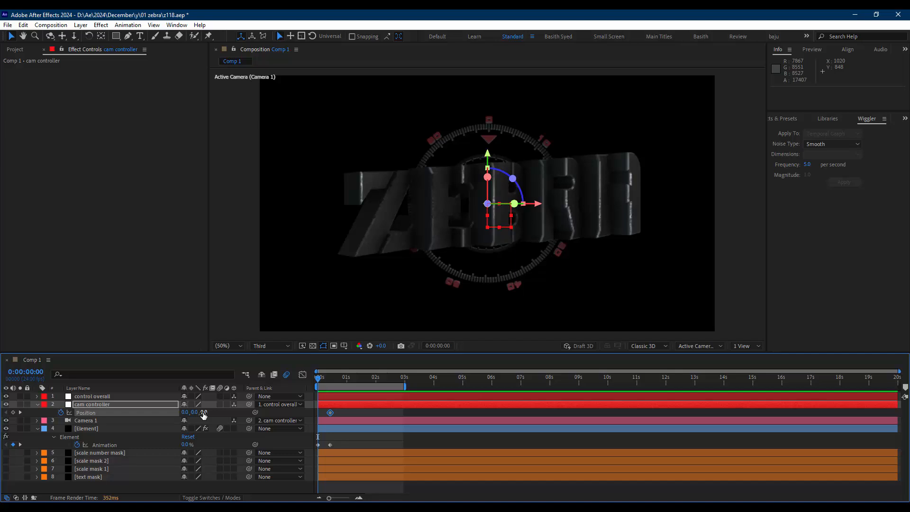
{"action": "left_click_drag", "start_coordinate": [204, 415], "coordinate": [624, 378]}
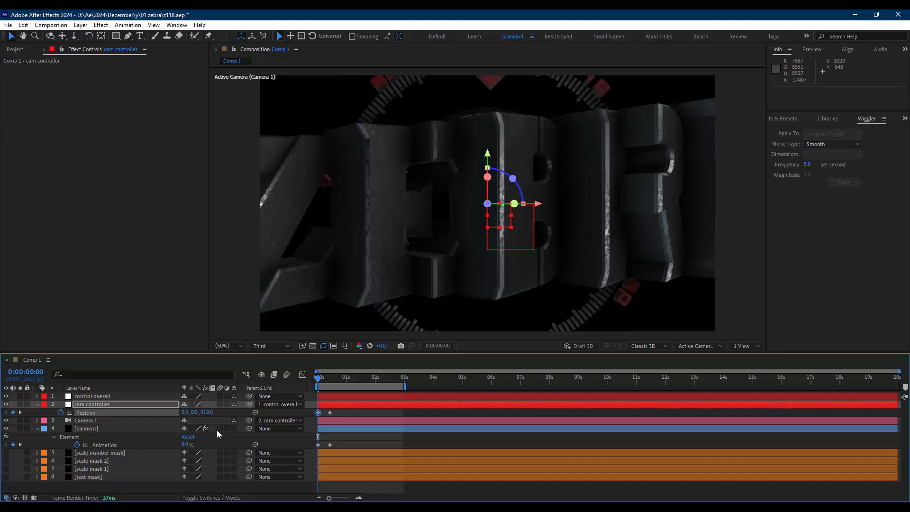
Enable motion blur on the Element layer and toggle the composition's motion blur off and on to compare
{"action": "left_click", "coordinate": [220, 429]}
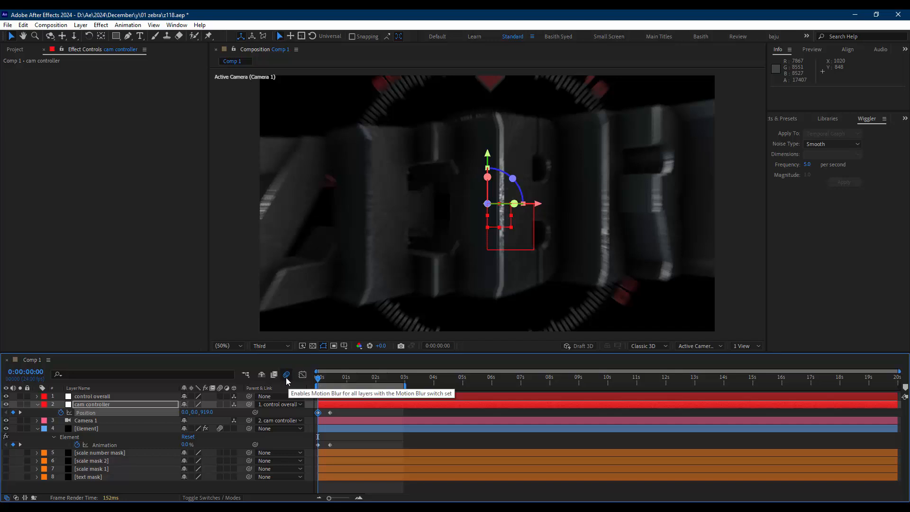
{"action": "left_click", "coordinate": [286, 378]}
{"action": "left_click", "coordinate": [286, 378]}
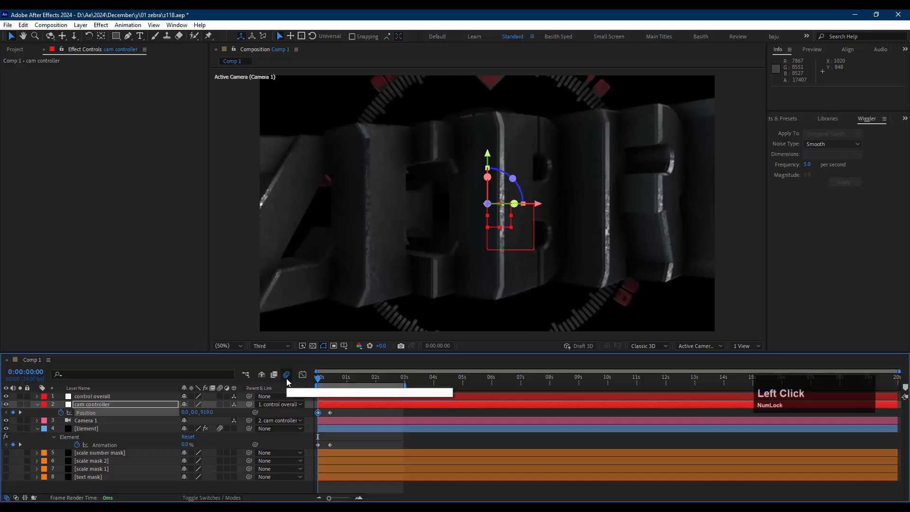
Play the camera push animation from the start of the work area to review its motion and blur
{"action": "left_click", "coordinate": [348, 436]}
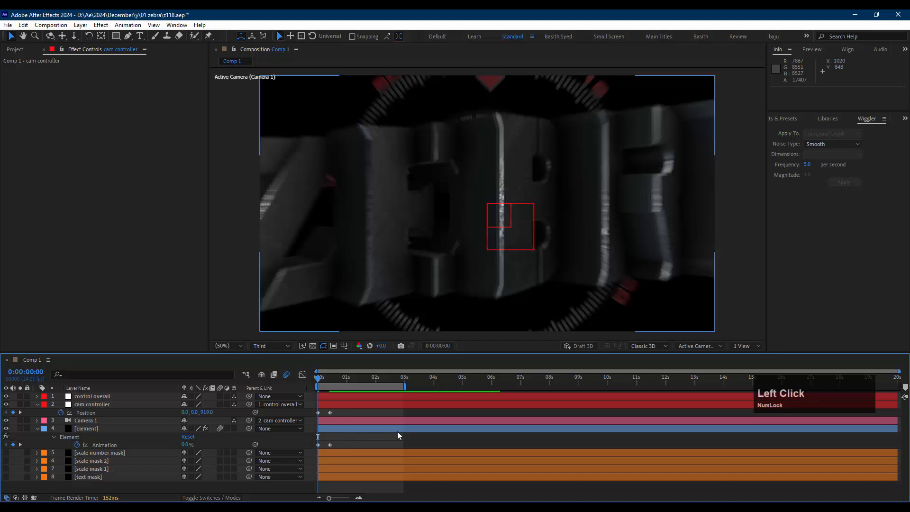
{"action": "key", "text": "space"}
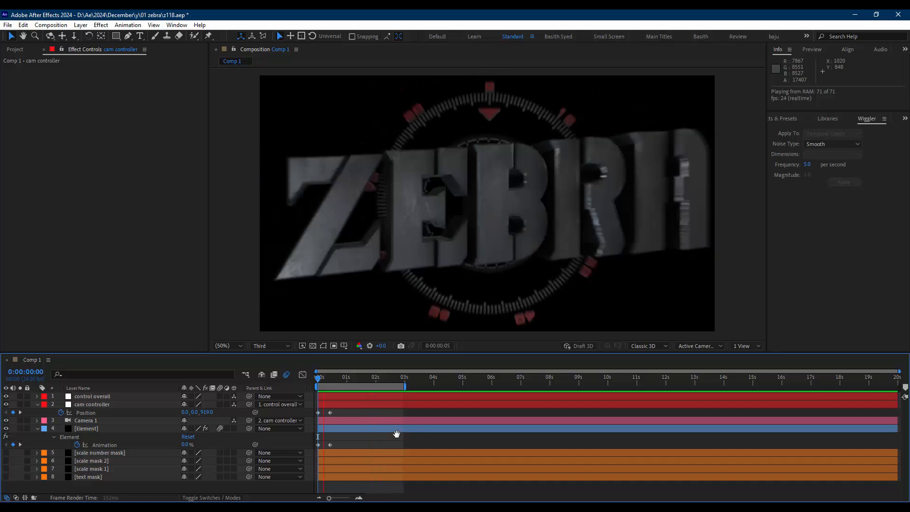
{"action": "key", "text": "space"}
{"action": "left_click", "coordinate": [333, 379]}
{"action": "left_click_drag", "start_coordinate": [325, 379], "coordinate": [304, 380]}
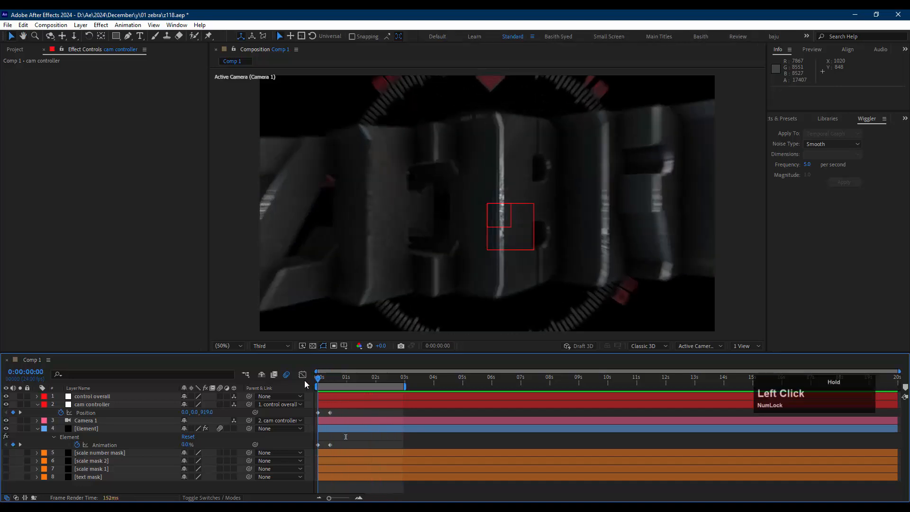
{"action": "left_click", "coordinate": [102, 429]}
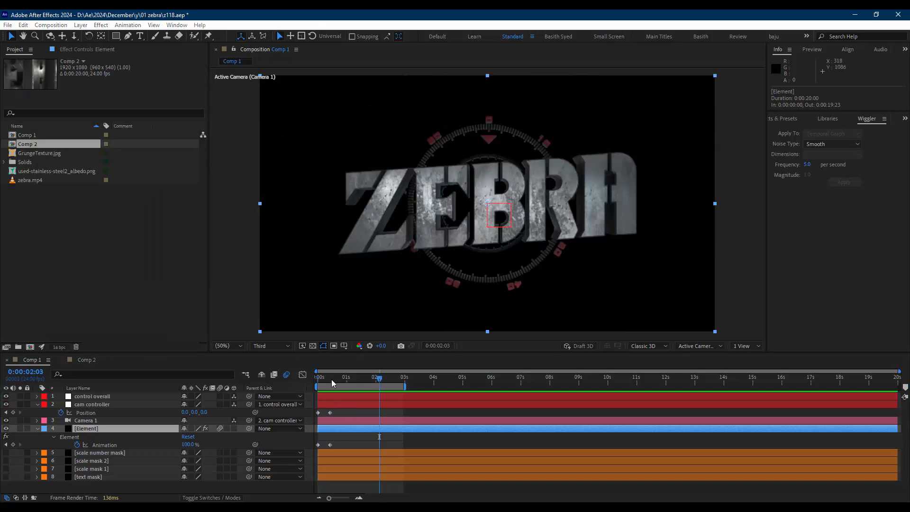
{"action": "left_click", "coordinate": [333, 383]}
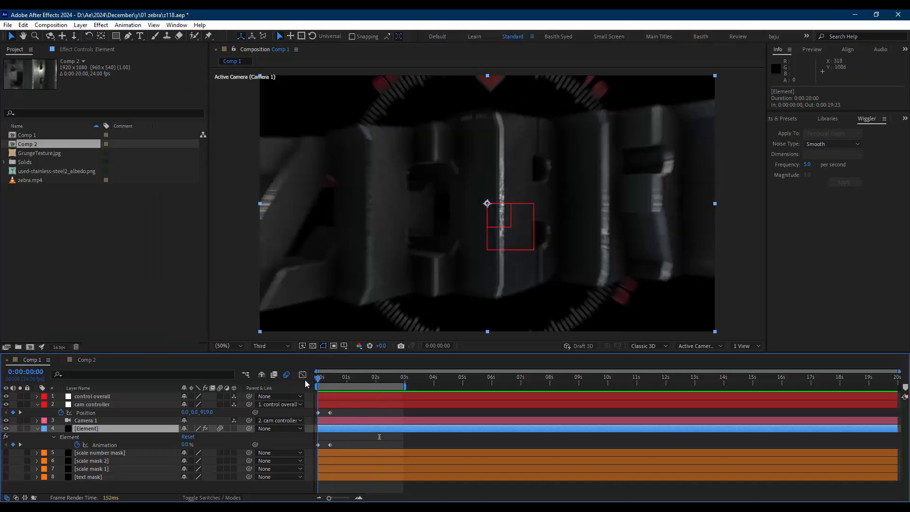
{"action": "key", "text": "space"}
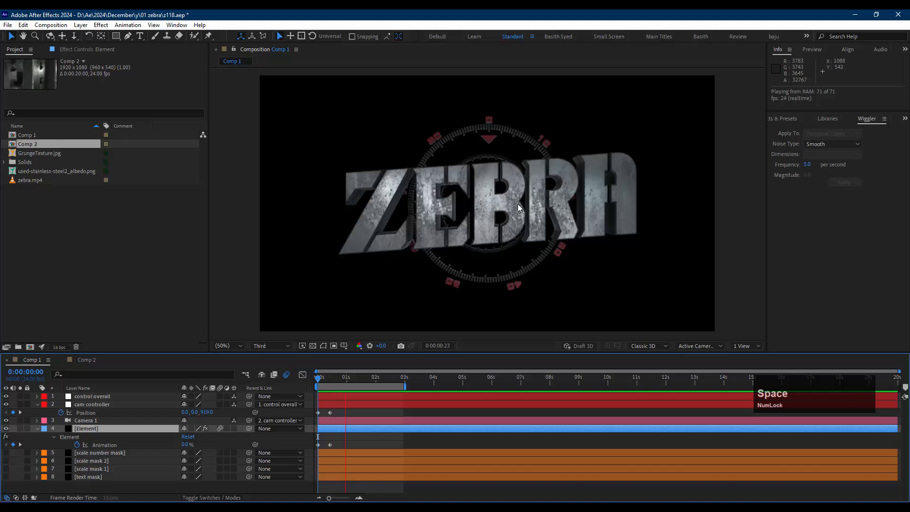
{"action": "key", "text": "space"}
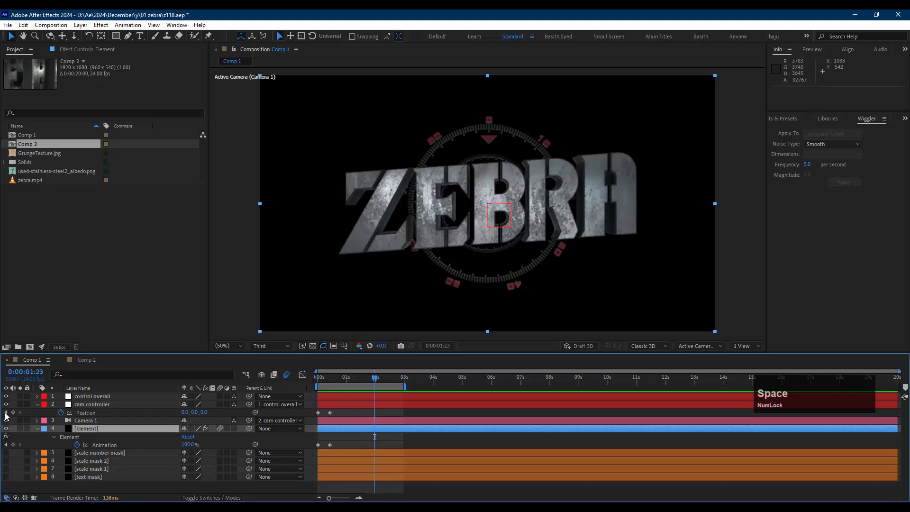
Rename the control overall null to "zoom"
{"action": "left_click", "coordinate": [6, 412]}
{"action": "left_click", "coordinate": [100, 403]}
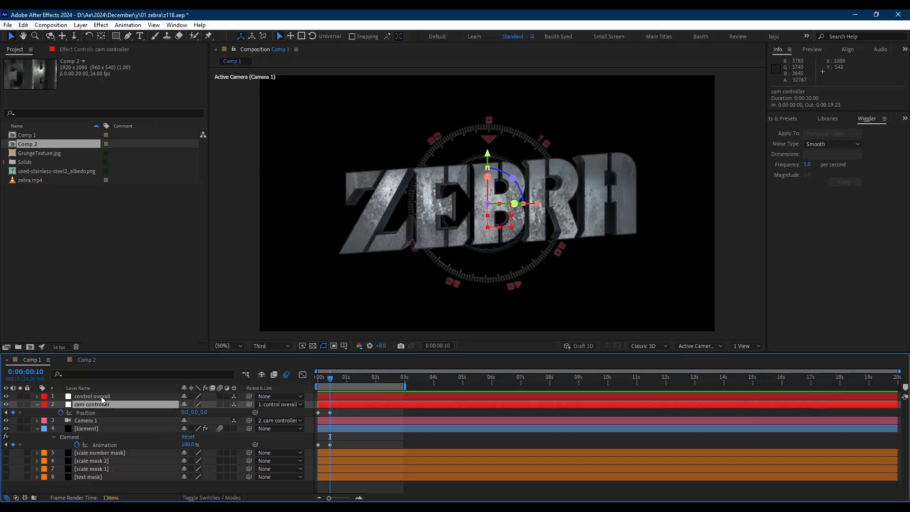
{"action": "left_click", "coordinate": [101, 397]}
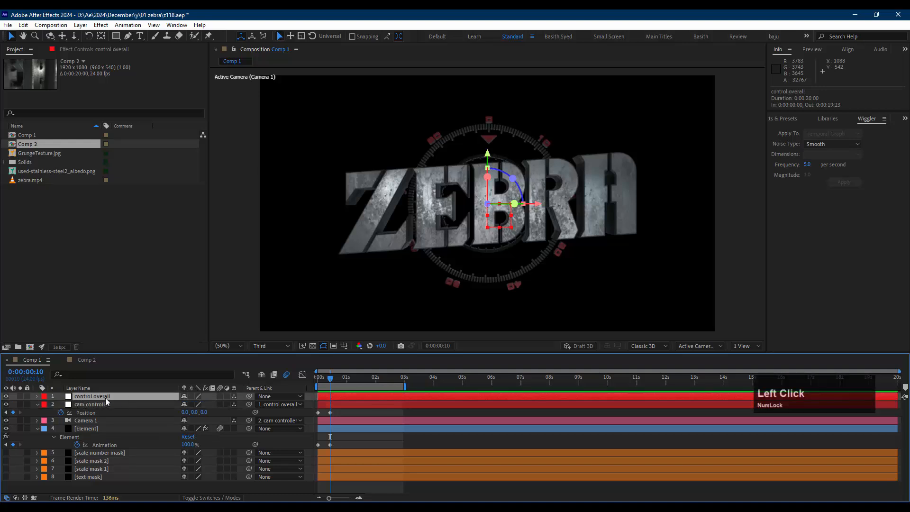
{"action": "key", "text": "Return"}
{"action": "key", "text": "Right"}
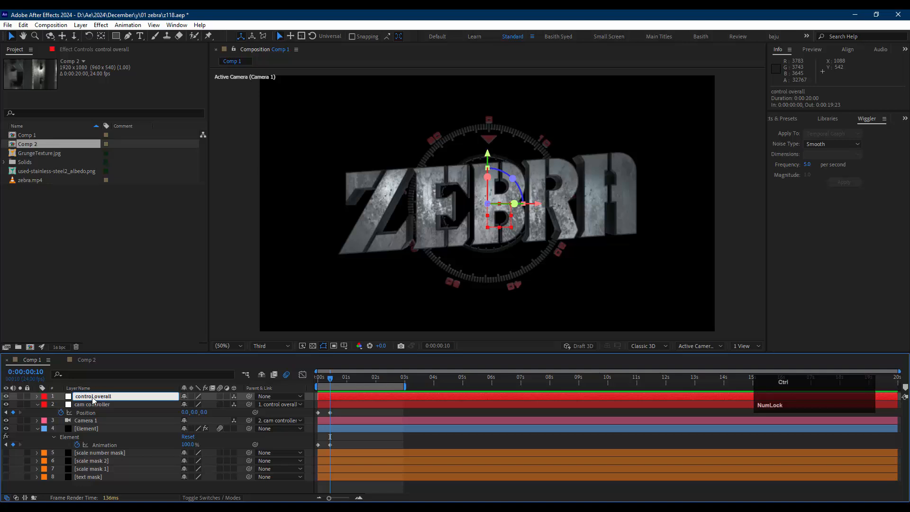
{"action": "key", "text": "ctrl+a"}
{"action": "type", "text": "zoom"}
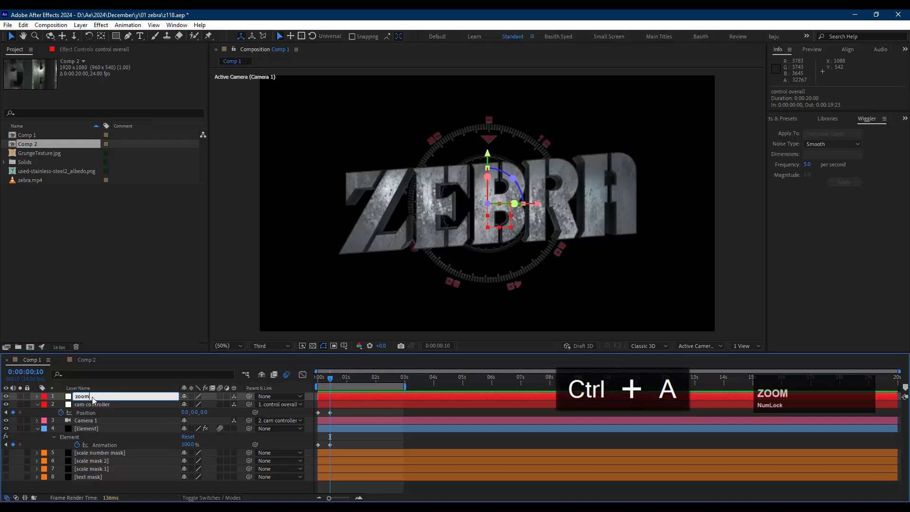
{"action": "key", "text": "Return"}
Reveal the zoom null's Position and set a keyframe for it on the first frame
{"action": "left_click", "coordinate": [92, 397]}
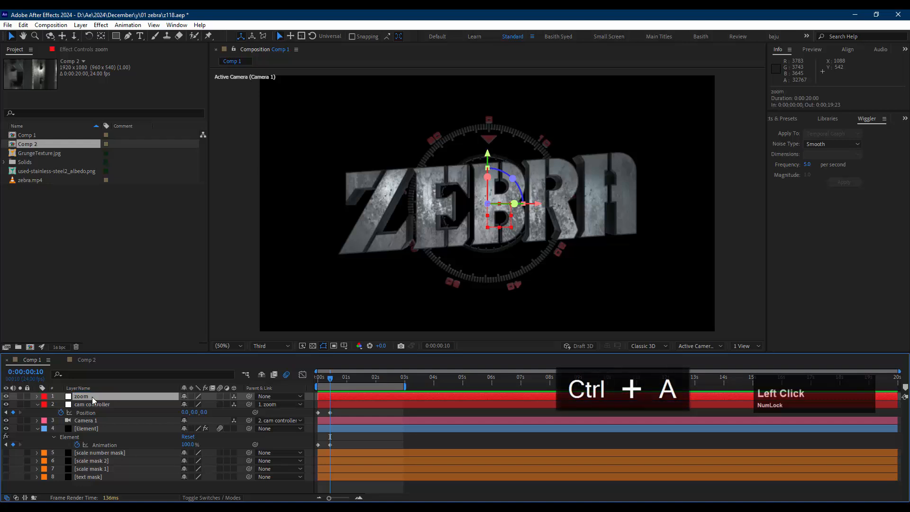
{"action": "key", "text": "p"}
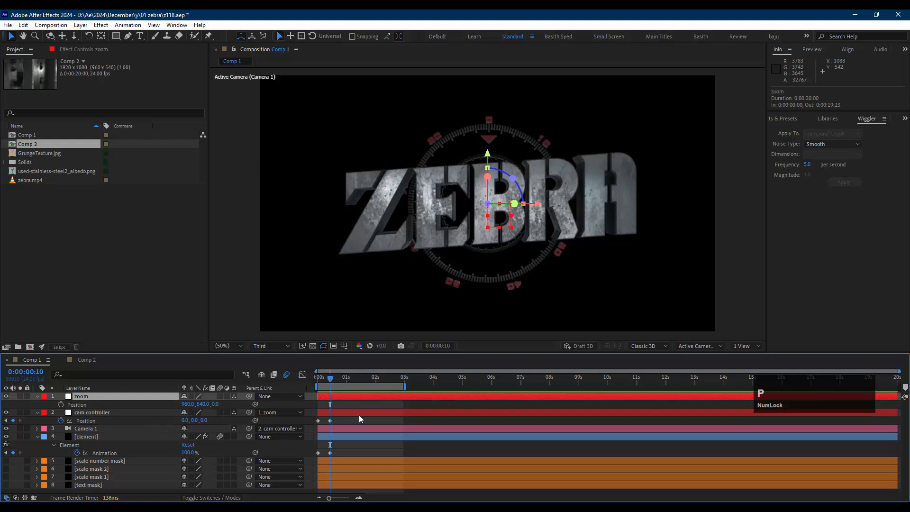
{"action": "left_click_drag", "start_coordinate": [325, 383], "coordinate": [317, 394]}
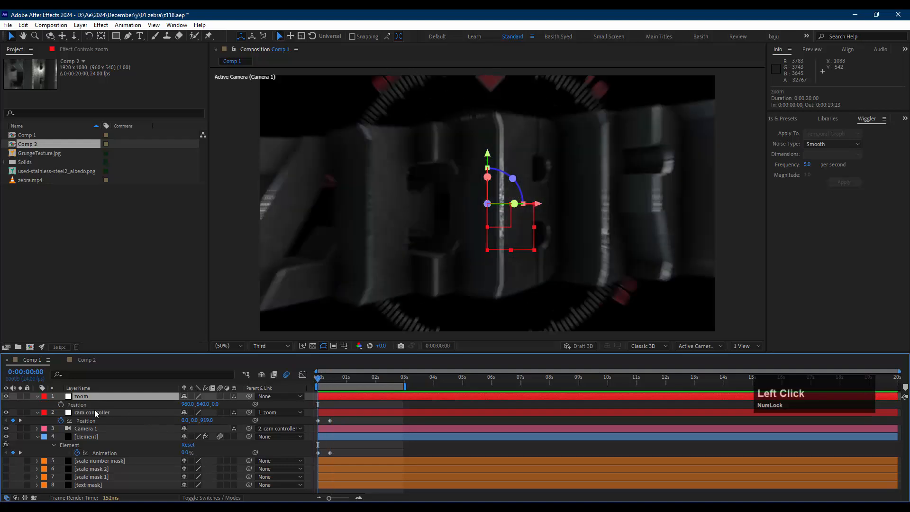
{"action": "left_click", "coordinate": [61, 405]}
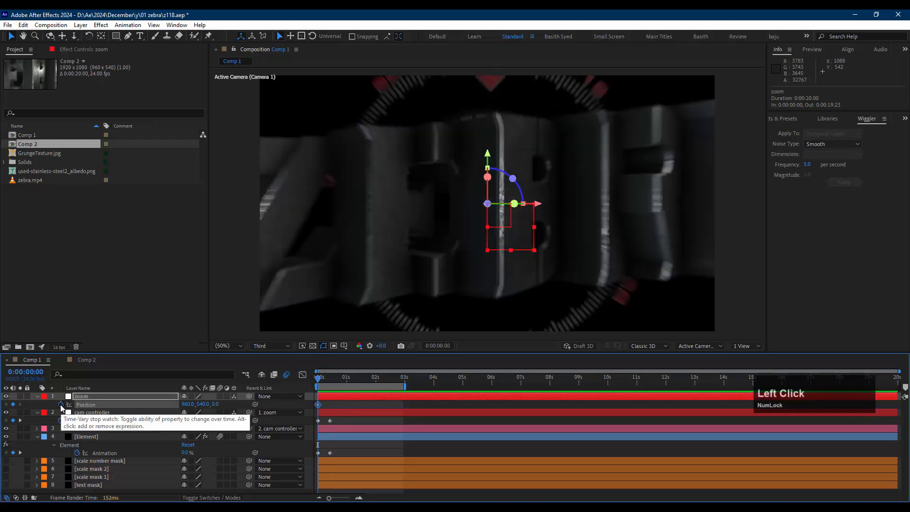
Keyframe the zoom null's Z Position at -200 at 0:00:02:23, keeping the work area's end at that time
{"action": "left_click", "coordinate": [402, 379]}
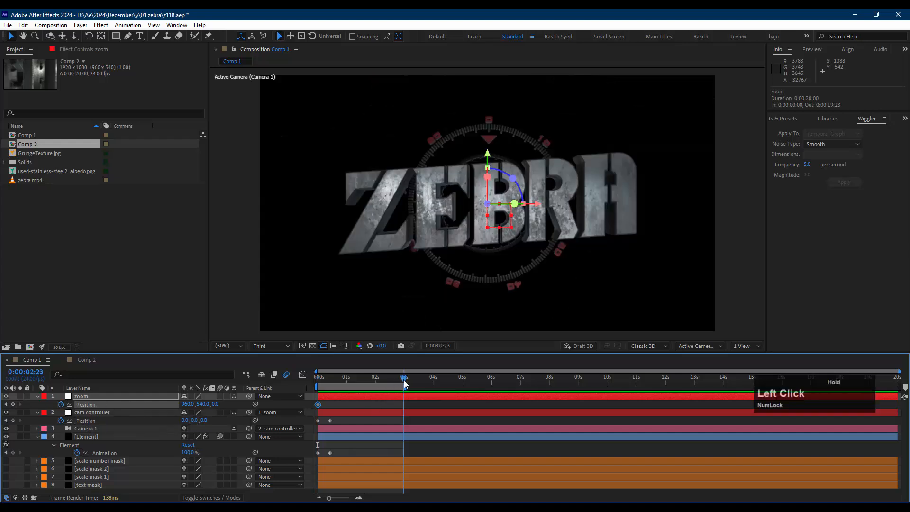
{"action": "left_click_drag", "start_coordinate": [405, 387], "coordinate": [899, 402]}
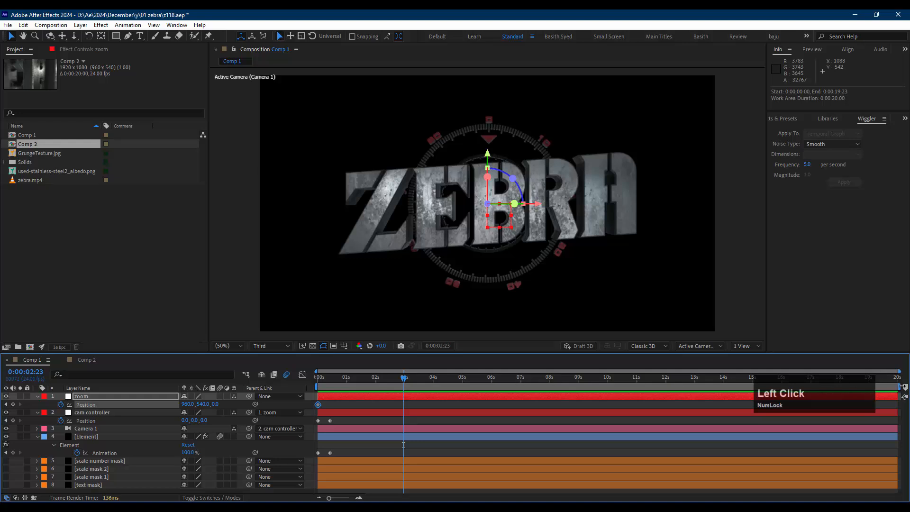
{"action": "left_click_drag", "start_coordinate": [899, 387], "coordinate": [402, 405]}
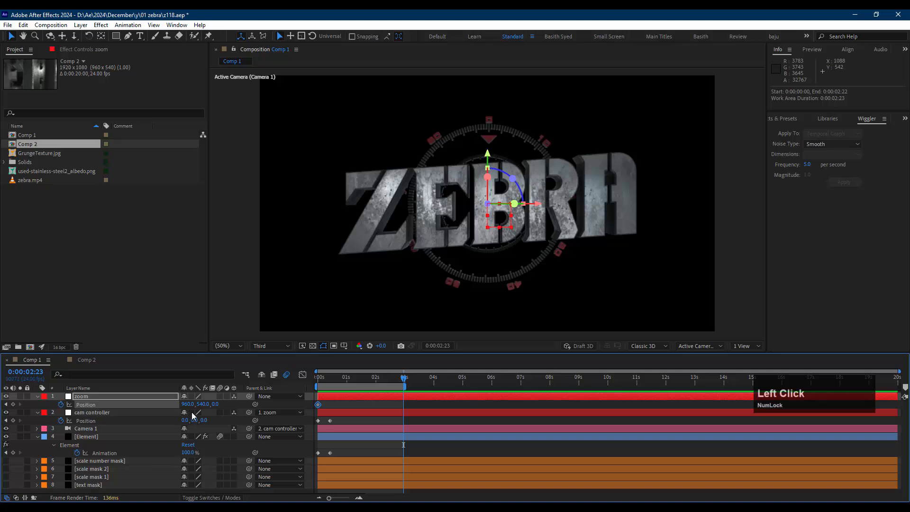
{"action": "left_click", "coordinate": [215, 405]}
{"action": "mouse_move", "coordinate": [223, 406]}
{"action": "left_mouse_down"}
{"action": "mouse_move", "coordinate": [184, 412]}
{"action": "mouse_move", "coordinate": [220, 410]}
{"action": "left_mouse_up"}
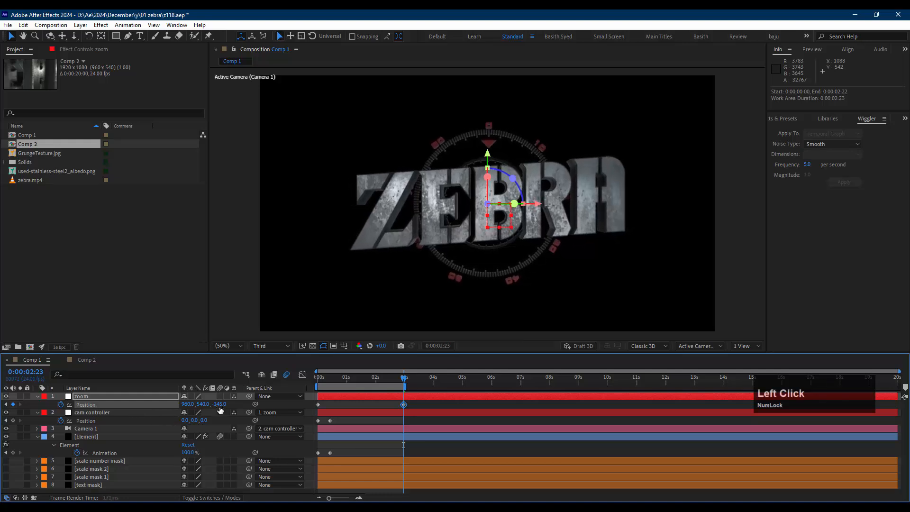
{"action": "left_click", "coordinate": [219, 404]}
{"action": "type", "text": "-"}
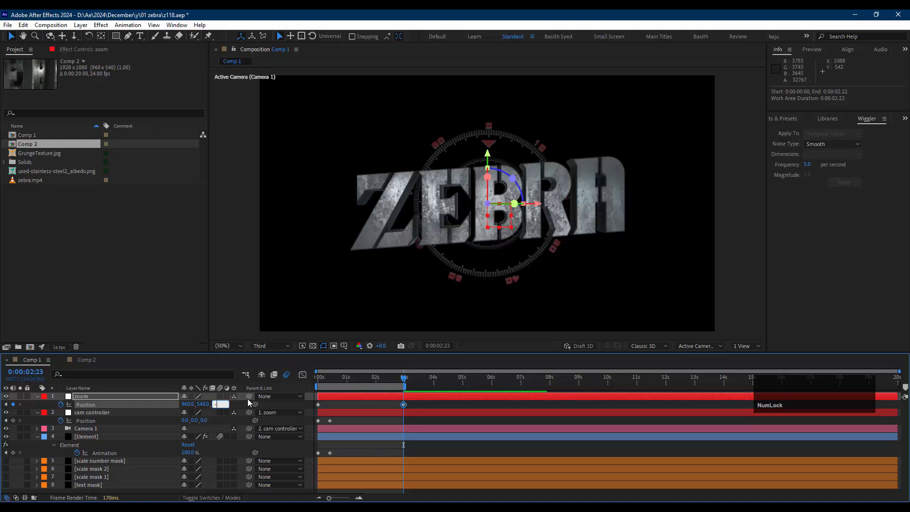
{"action": "type", "text": "200"}
{"action": "key", "text": "Return"}
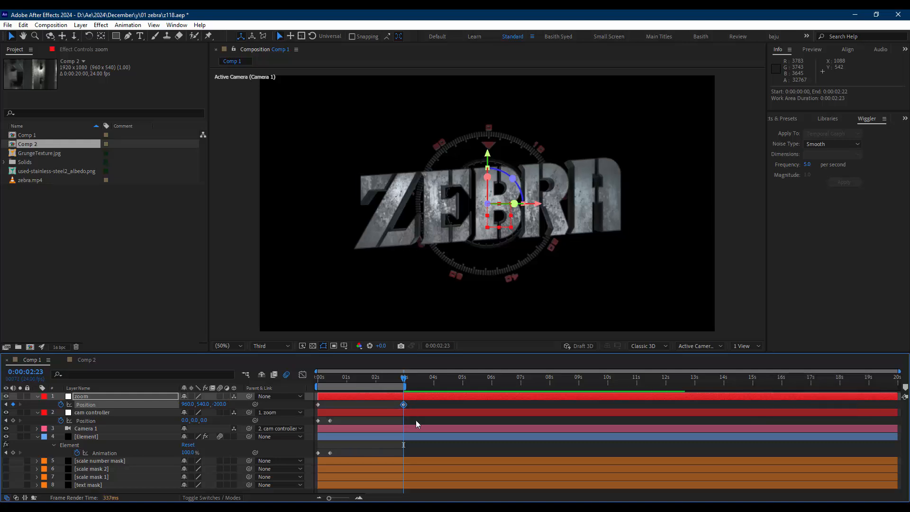
Play the slow zoom from the first frame to review it and return to the start
{"action": "left_click", "coordinate": [318, 383]}
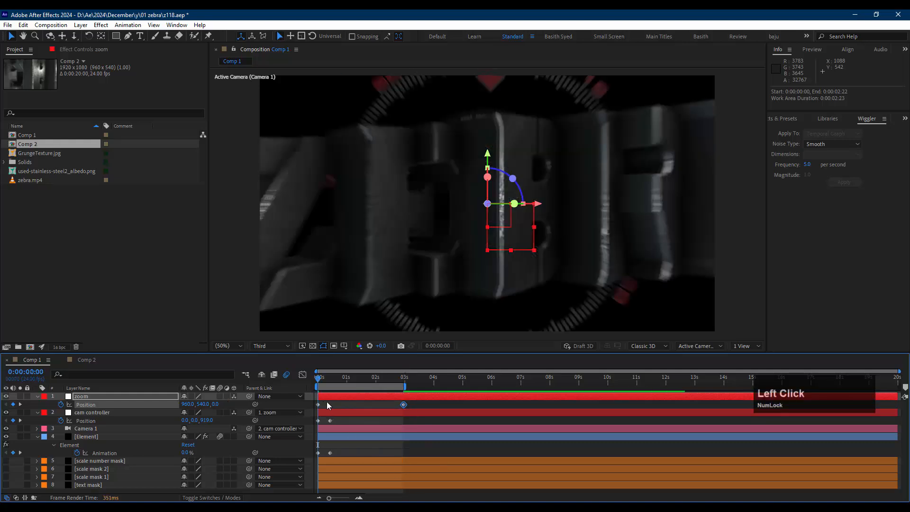
{"action": "key", "text": "space"}
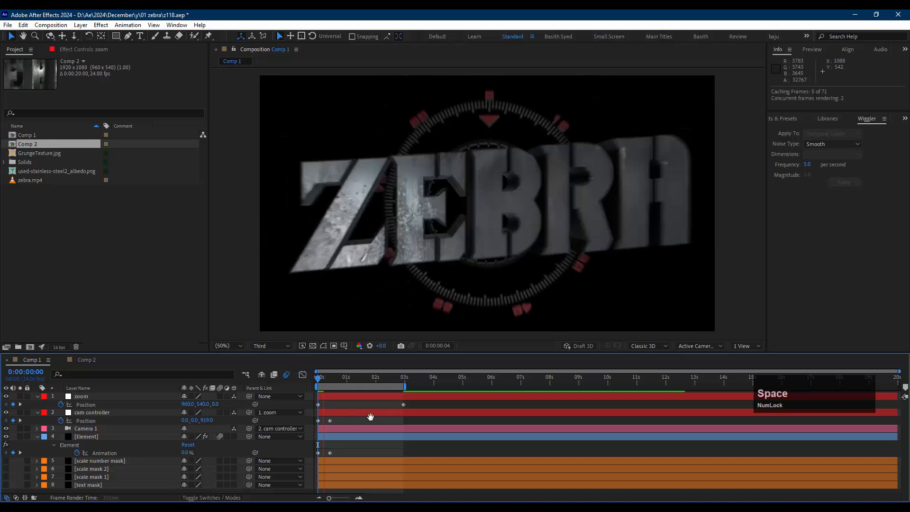
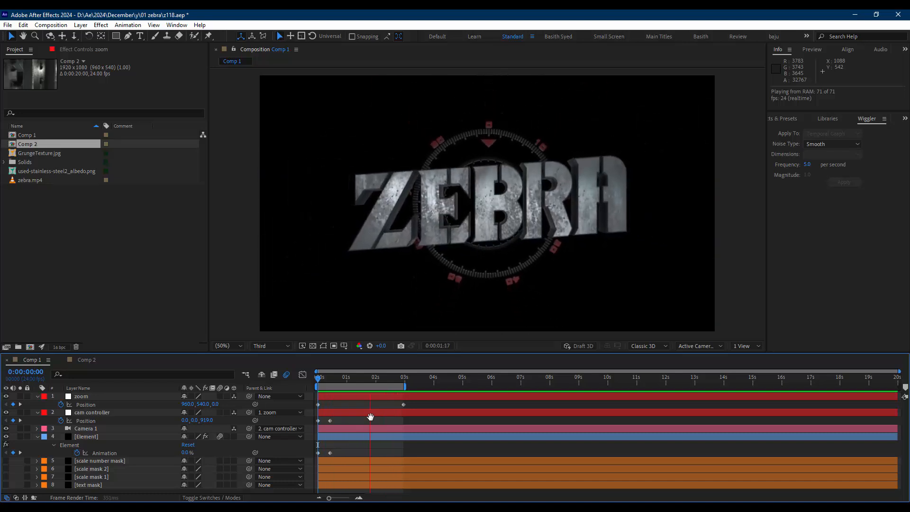
{"action": "key", "text": "space"}
{"action": "left_click", "coordinate": [306, 374]}
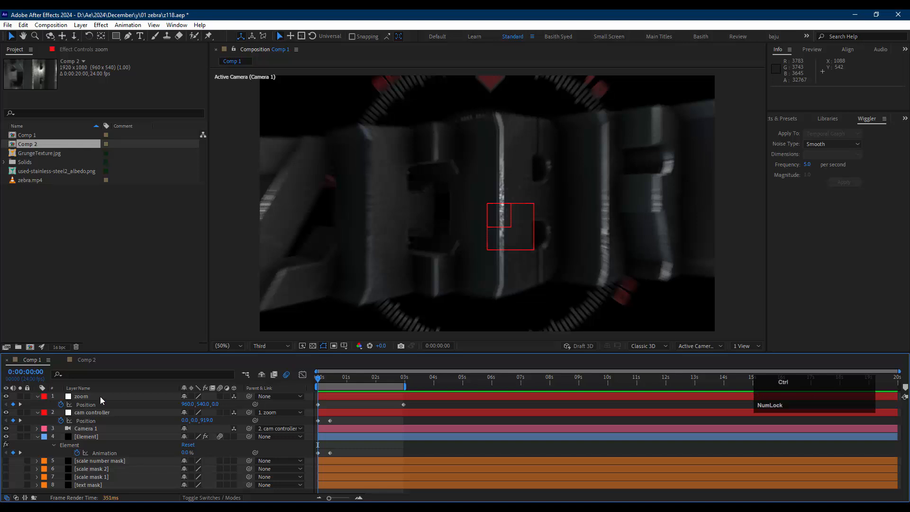
Collapse the revealed properties of all layers and deselect everything
{"action": "key", "text": "ctrl+a"}
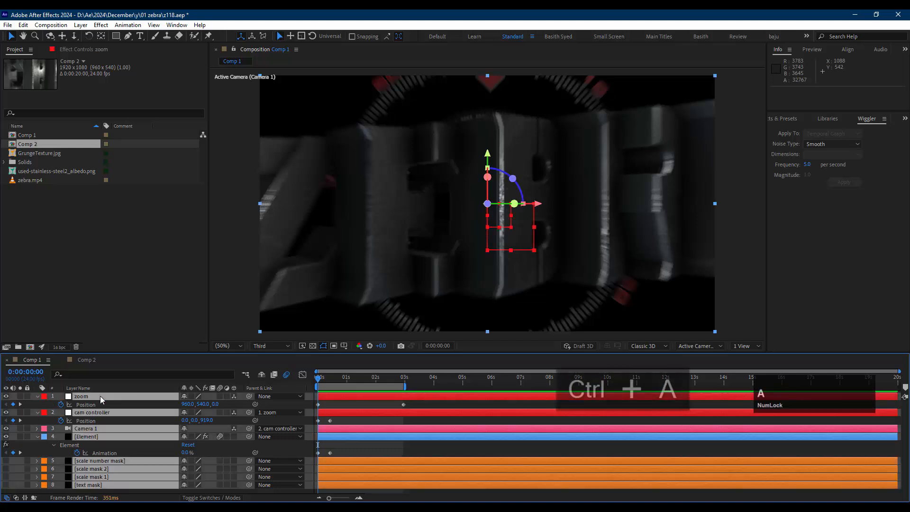
{"action": "left_click", "coordinate": [38, 396]}
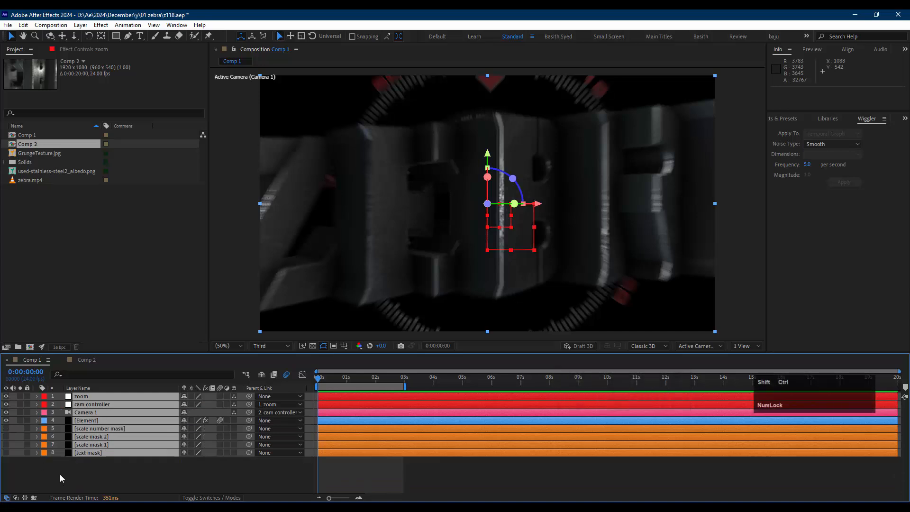
{"action": "key", "text": "ctrl+shift+a"}
{"action": "left_click", "coordinate": [75, 472]}
Play the title animation from the first frame and stop it at about 0:00:01:14
{"action": "key", "text": "space"}
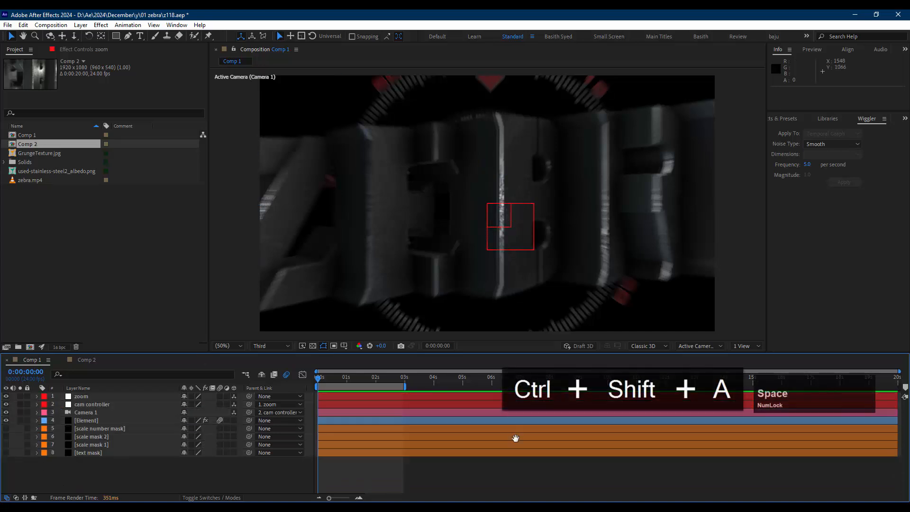
{"action": "key", "text": "space"}
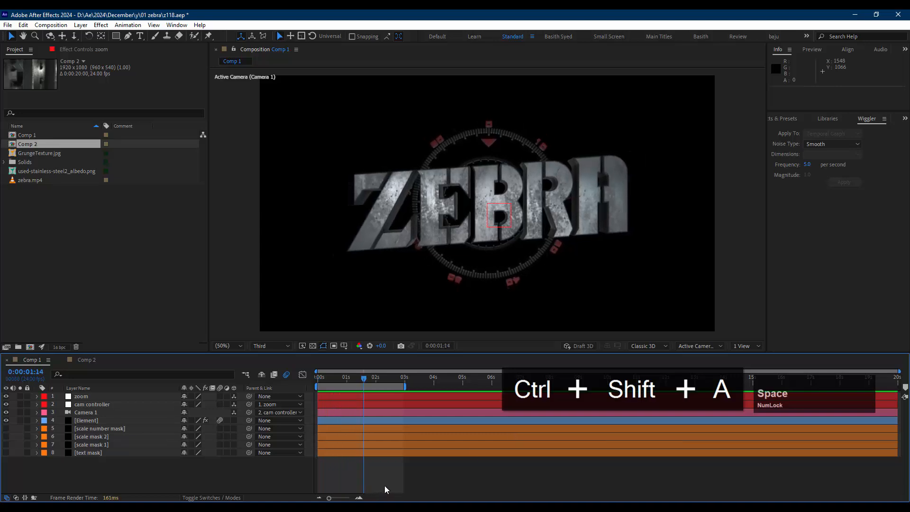
{"action": "left_click", "coordinate": [199, 464]}
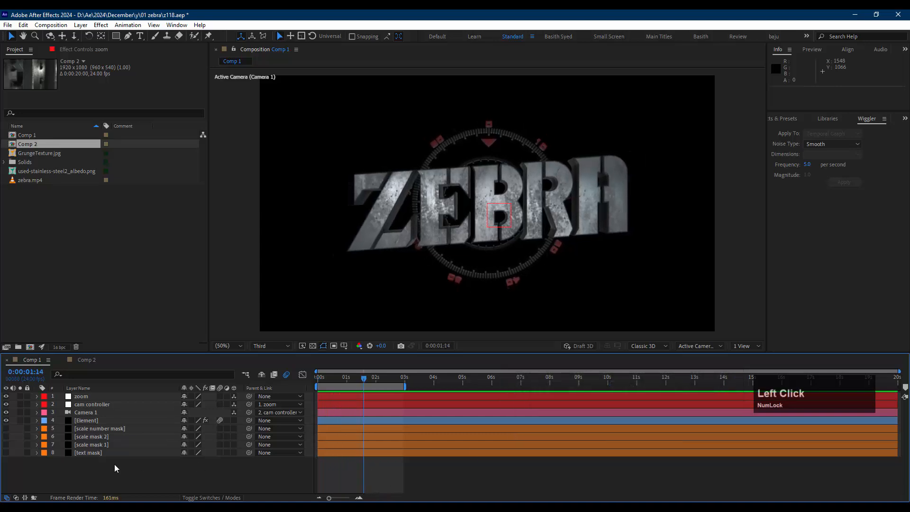
Mark the scale number mask, scale mask 2, scale mask 1 and text mask layers as shy and hide them from the timeline
{"action": "left_click_drag", "start_coordinate": [95, 470], "coordinate": [127, 429]}
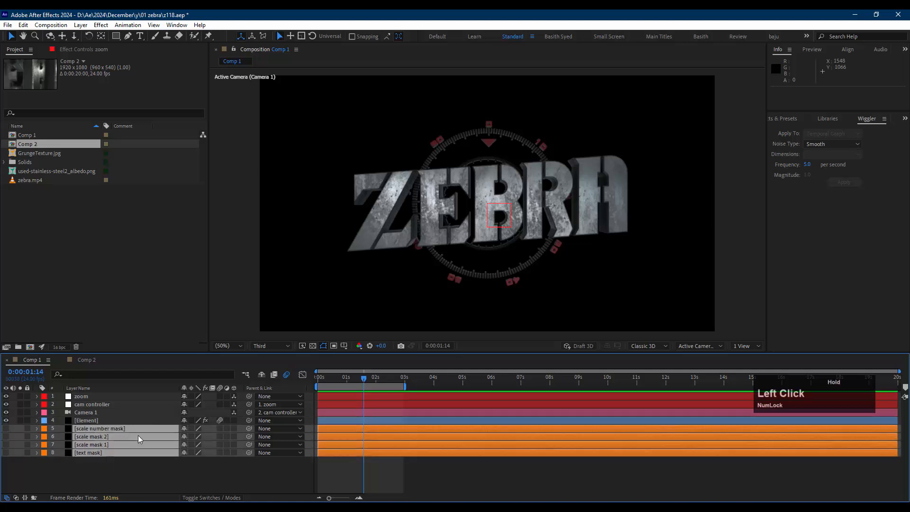
{"action": "left_click", "coordinate": [185, 429]}
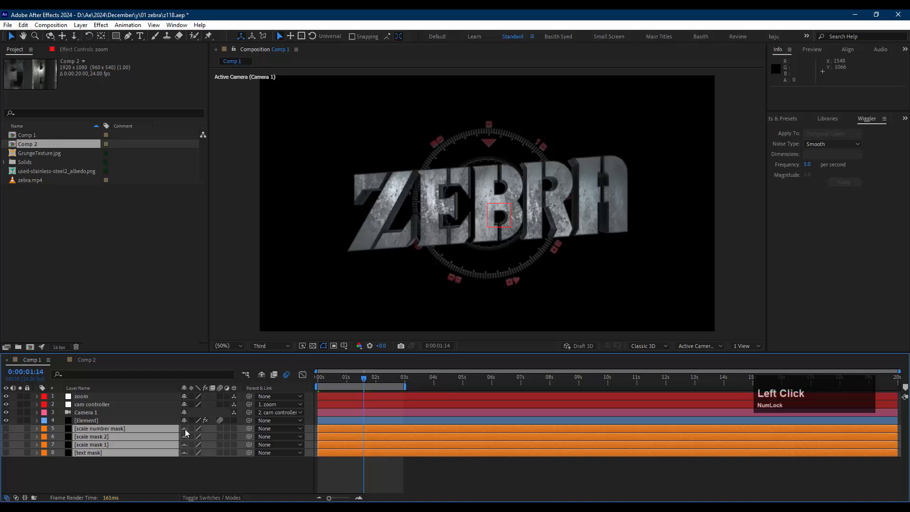
{"action": "left_click", "coordinate": [262, 376]}
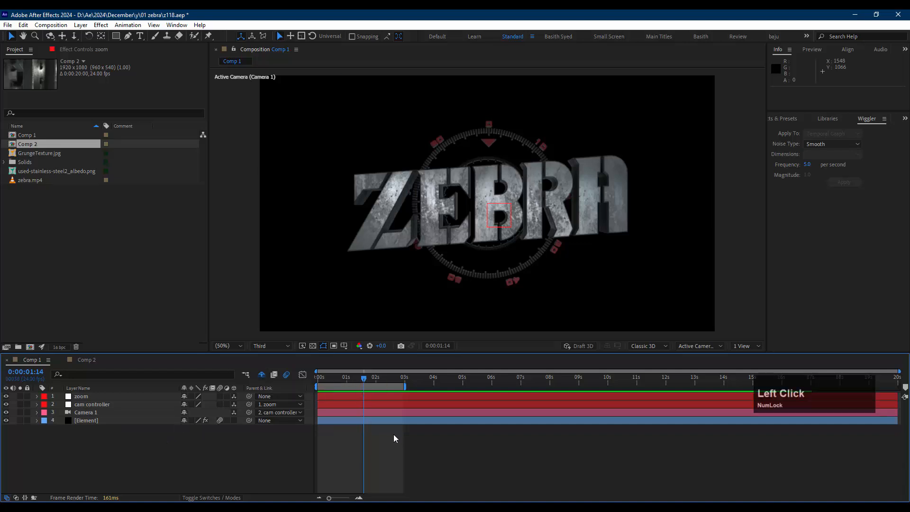
Add a white point light above the Element layer with 50% intensity, no falloff and no cast shadows
{"action": "left_click", "coordinate": [115, 397]}
{"action": "left_click", "coordinate": [115, 421]}
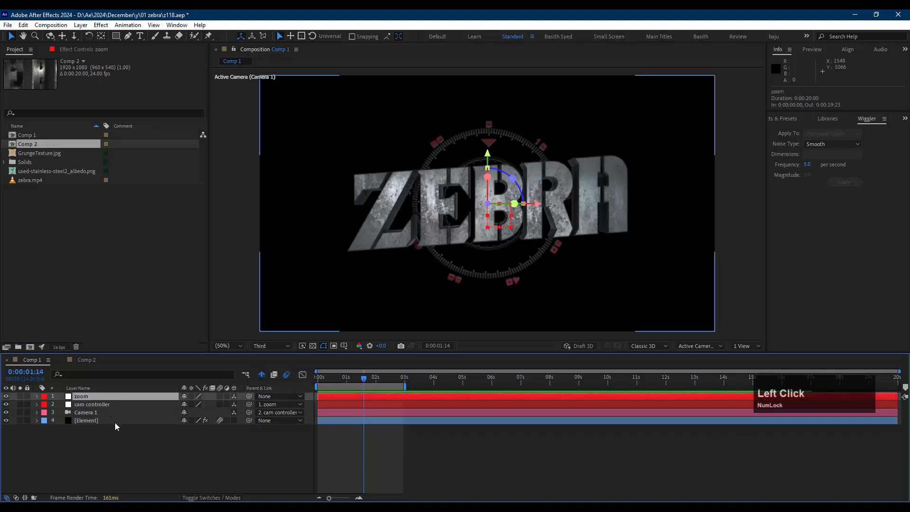
{"action": "right_click", "coordinate": [38, 448]}
{"action": "mouse_move", "coordinate": [119, 337]}
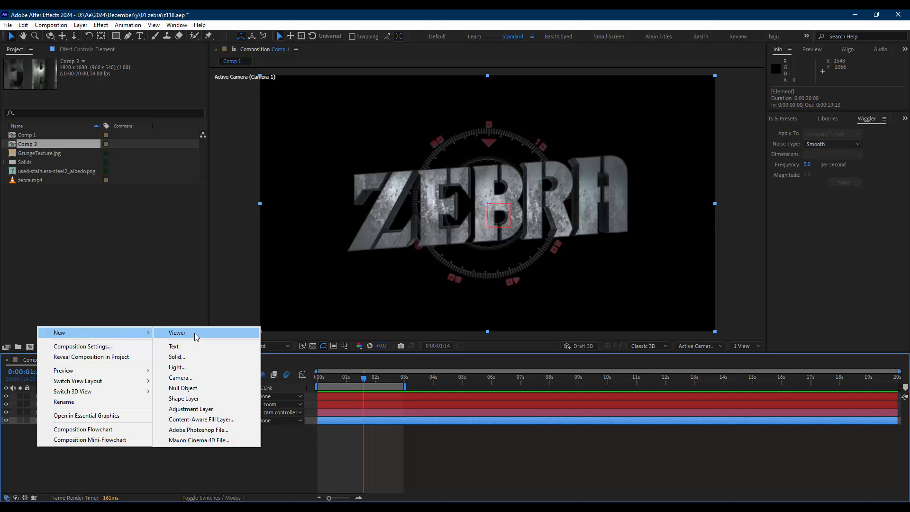
{"action": "left_click", "coordinate": [189, 368]}
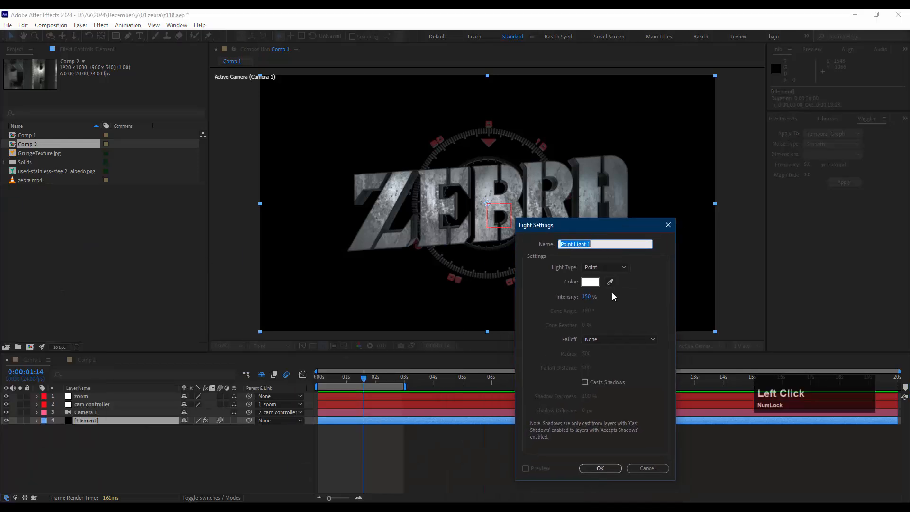
{"action": "left_click", "coordinate": [587, 297]}
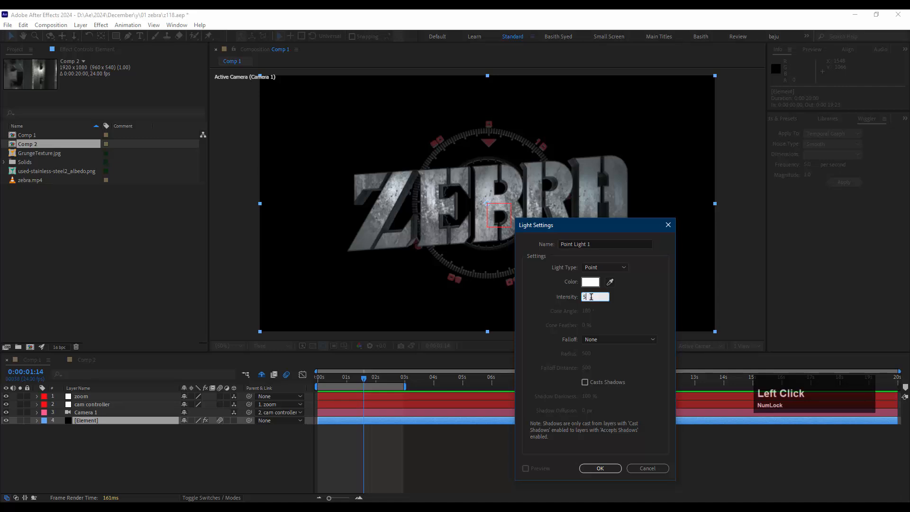
{"action": "type", "text": "50"}
{"action": "left_click", "coordinate": [601, 268]}
{"action": "left_click", "coordinate": [593, 269]}
{"action": "left_click", "coordinate": [579, 246]}
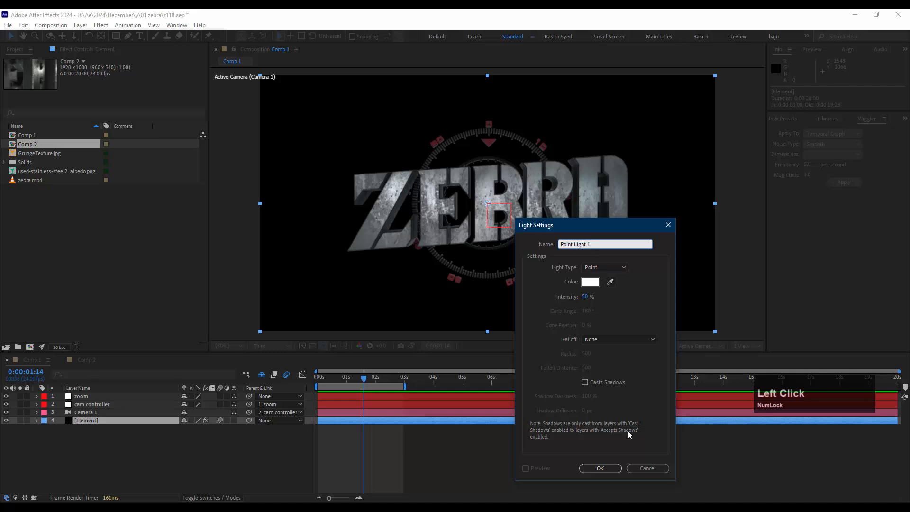
{"action": "left_click", "coordinate": [616, 468]}
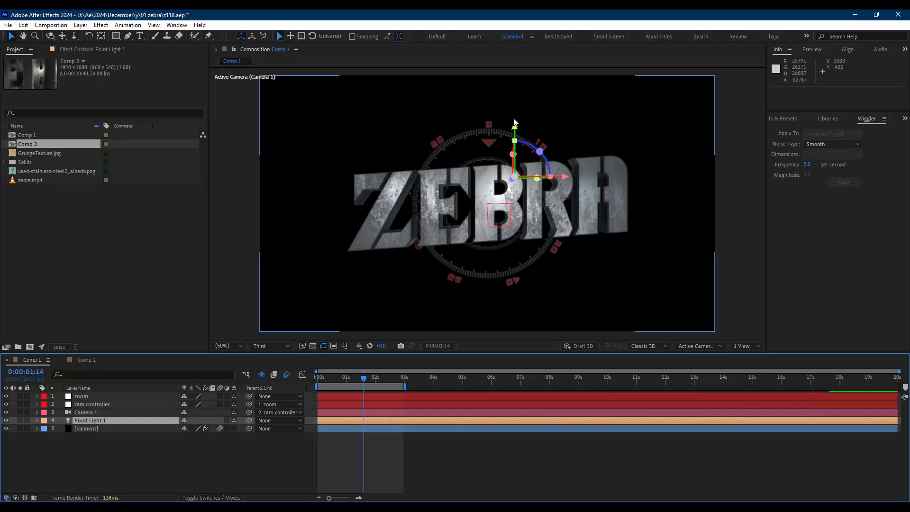
Split the composition viewer into two views and set the second one to Top
{"action": "left_click", "coordinate": [745, 348]}
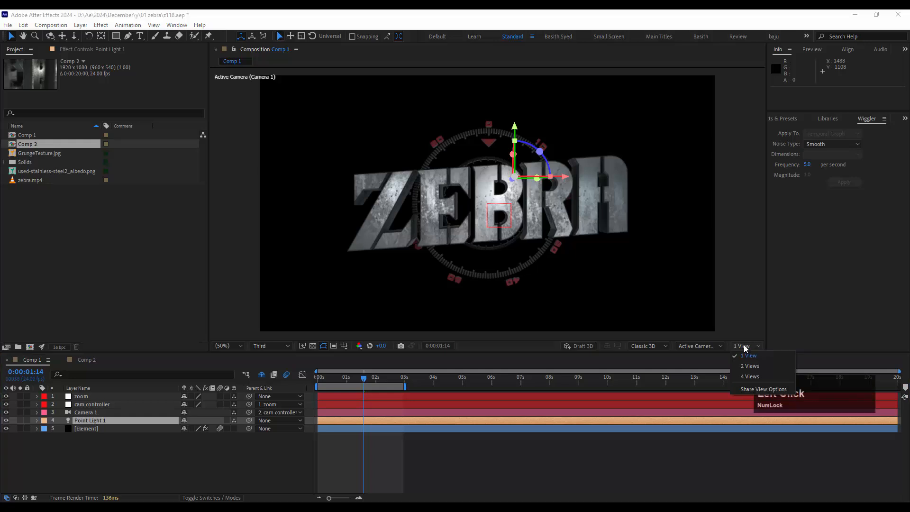
{"action": "left_click", "coordinate": [754, 368]}
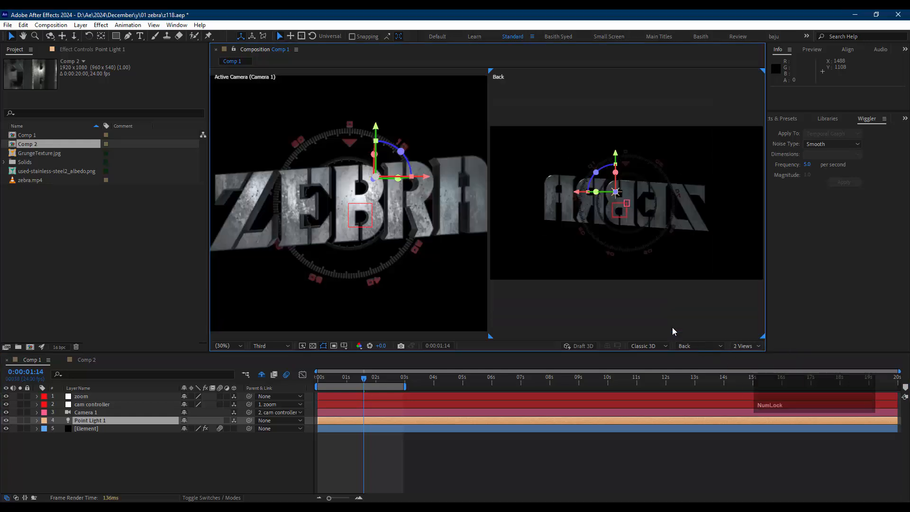
{"action": "left_click", "coordinate": [682, 310]}
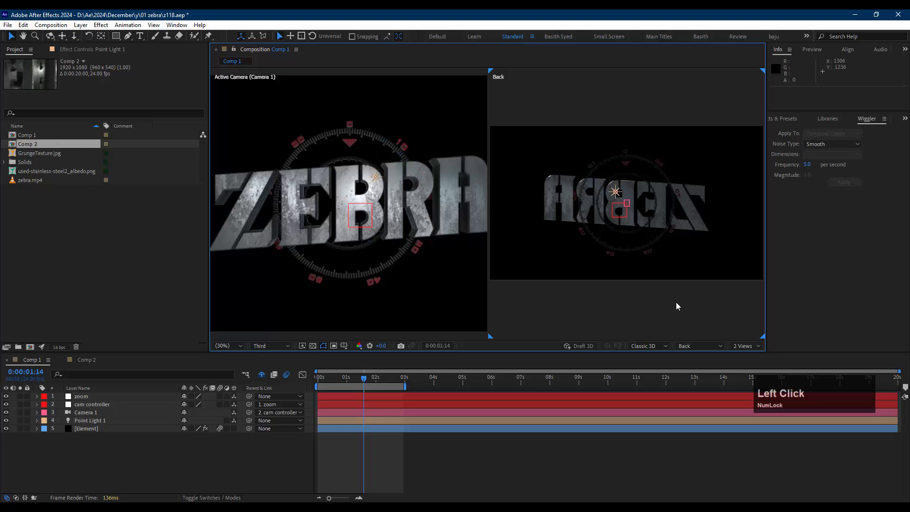
{"action": "left_click", "coordinate": [694, 343]}
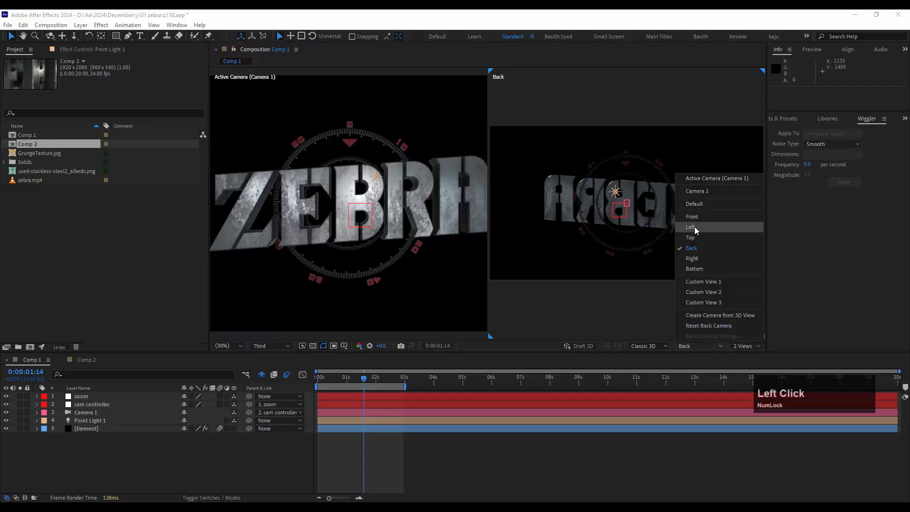
{"action": "left_click", "coordinate": [694, 239]}
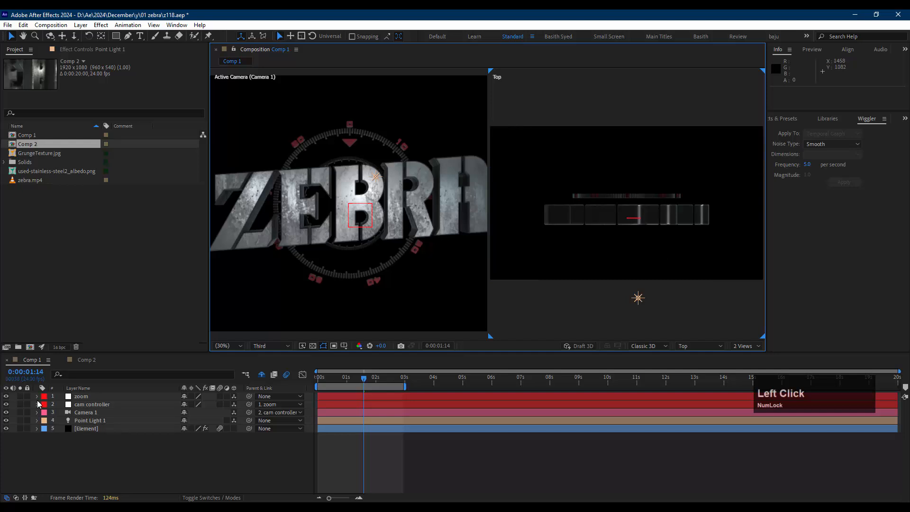
Move the point light along its Z axis into the title's letters, to a Z position of about -50.7
{"action": "left_click", "coordinate": [100, 419]}
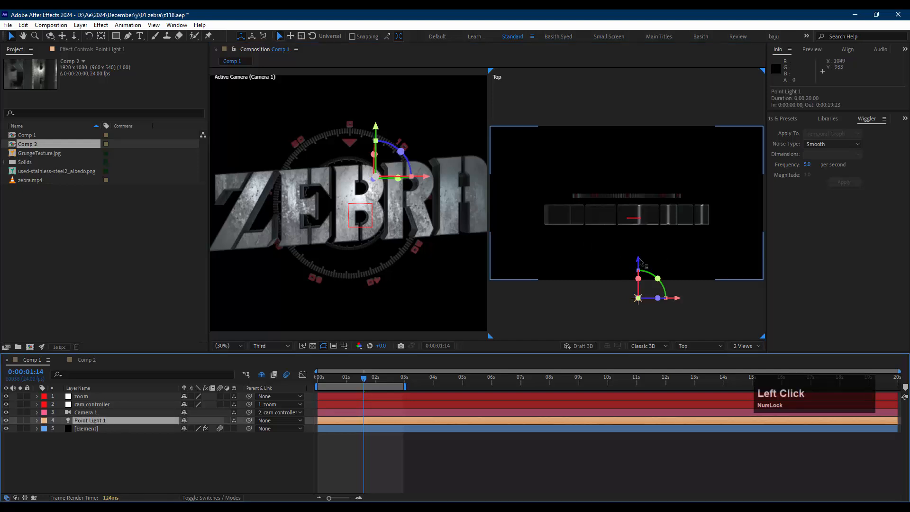
{"action": "left_click_drag", "start_coordinate": [639, 263], "coordinate": [660, 204]}
{"action": "scroll", "coordinate": [627, 258], "scroll_direction": "down", "scroll_amount": 2}
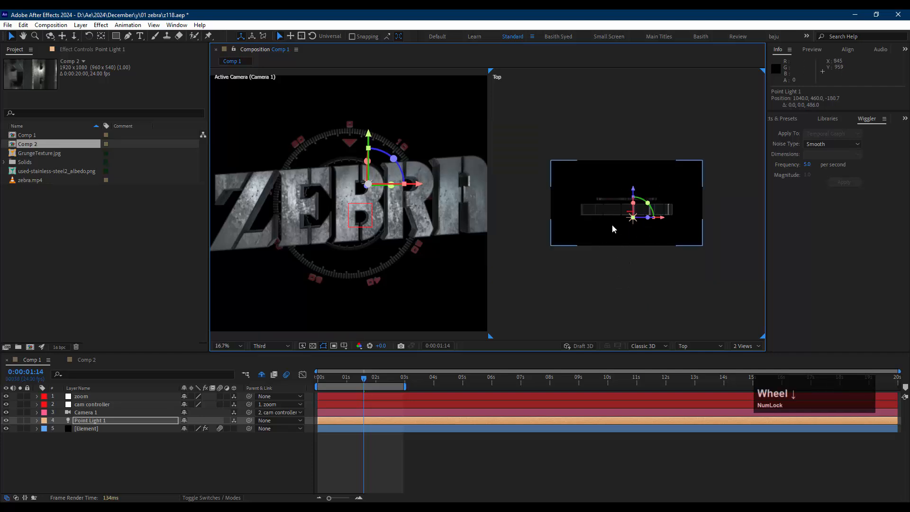
{"action": "left_click", "coordinate": [115, 421]}
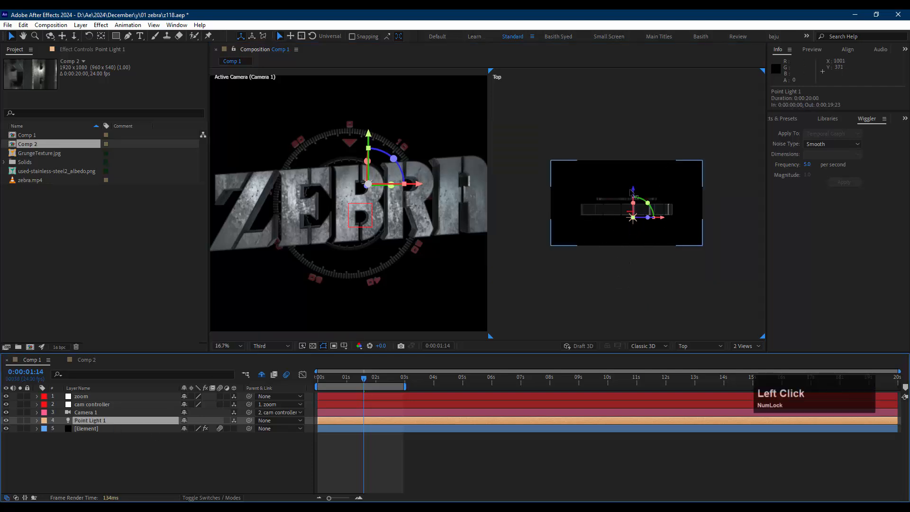
{"action": "mouse_move", "coordinate": [635, 183]}
{"action": "left_mouse_down"}
{"action": "mouse_move", "coordinate": [642, 158]}
{"action": "mouse_move", "coordinate": [644, 251]}
{"action": "mouse_move", "coordinate": [646, 145]}
{"action": "mouse_move", "coordinate": [655, 235]}
{"action": "mouse_move", "coordinate": [651, 179]}
{"action": "left_mouse_up"}
{"action": "scroll", "coordinate": [667, 218], "scroll_direction": "up", "scroll_amount": 5}
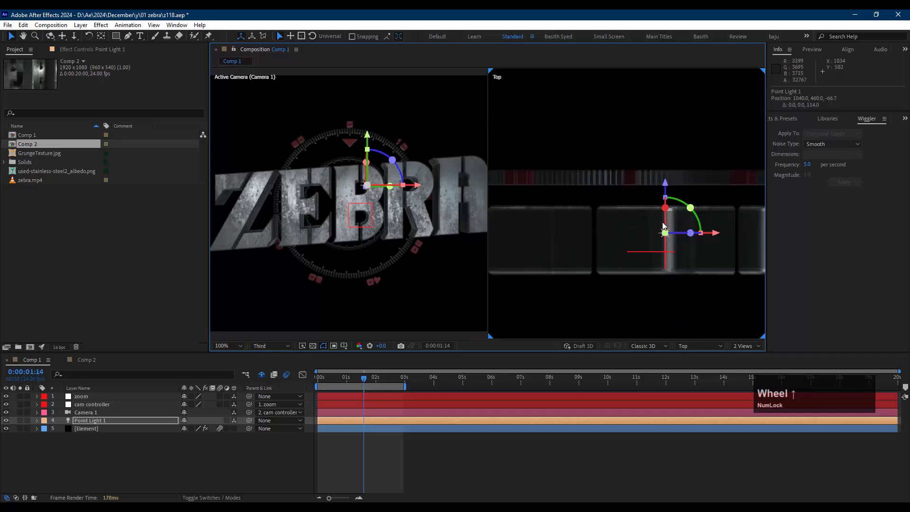
{"action": "scroll", "coordinate": [662, 226], "scroll_direction": "down", "scroll_amount": 2}
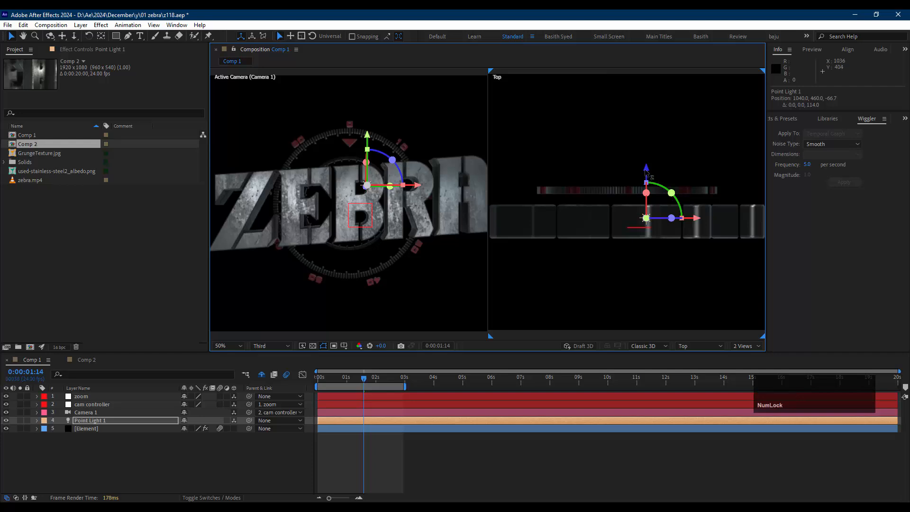
{"action": "left_click_drag", "start_coordinate": [645, 171], "coordinate": [645, 166]}
{"action": "scroll", "coordinate": [670, 230], "scroll_direction": "down", "scroll_amount": 1}
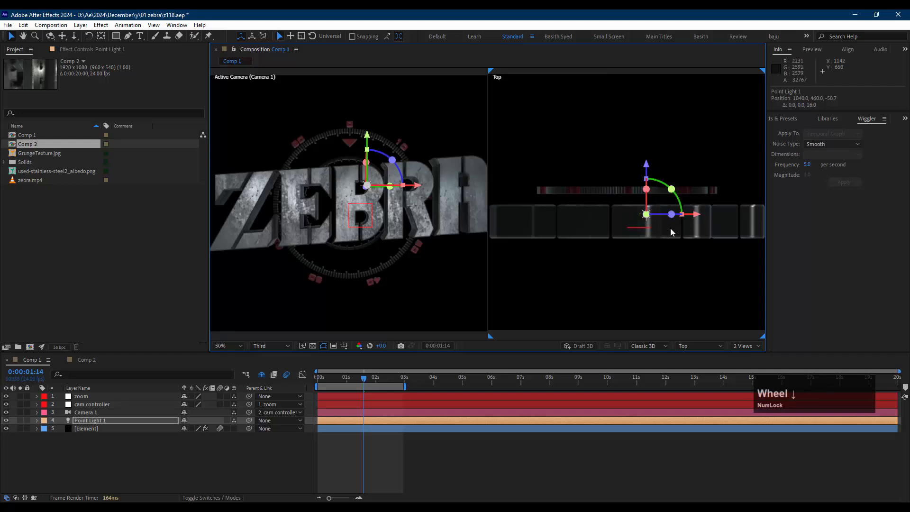
Move the point light along its X axis past the letter A, to an X position of about 1736
{"action": "scroll", "coordinate": [670, 232], "scroll_direction": "down", "scroll_amount": 2}
{"action": "left_click_drag", "start_coordinate": [668, 212], "coordinate": [753, 206]}
{"action": "scroll", "coordinate": [429, 169], "scroll_direction": "up", "scroll_amount": 3}
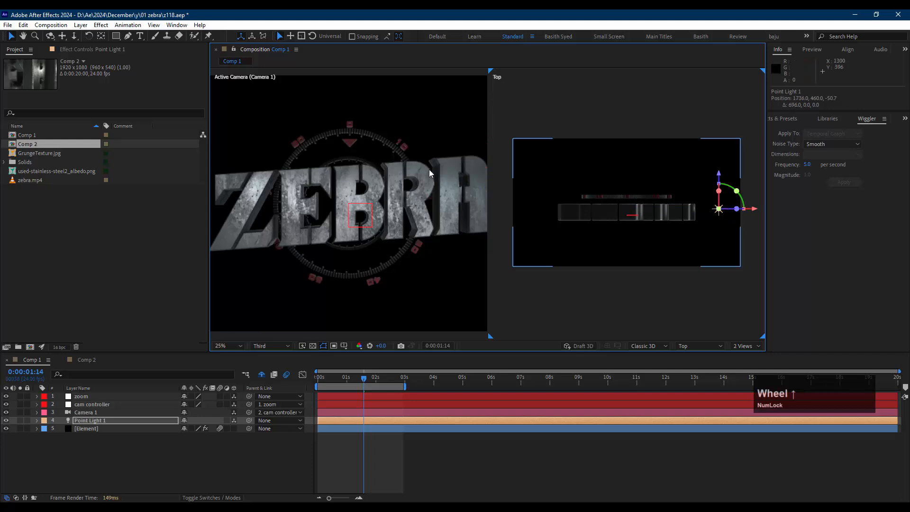
{"action": "scroll", "coordinate": [432, 181], "scroll_direction": "down", "scroll_amount": 3}
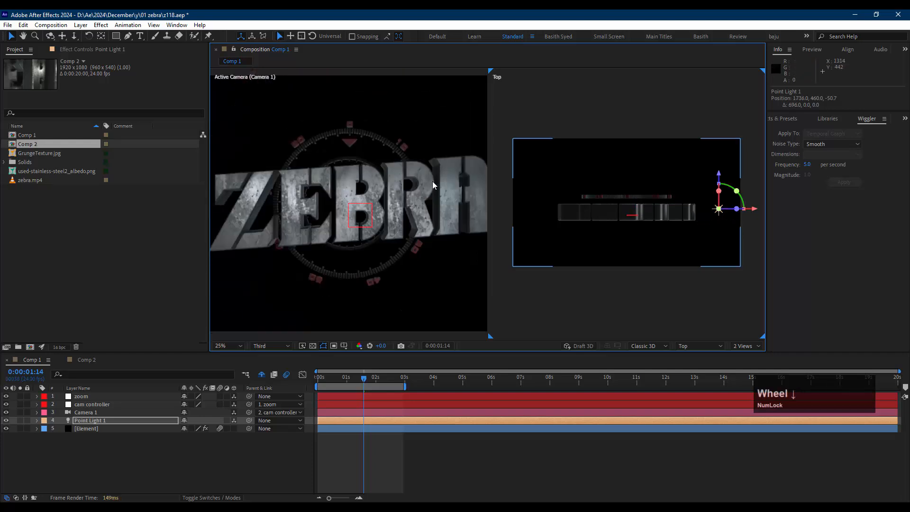
Set the preview resolution of the Active Camera view to Half
{"action": "left_click", "coordinate": [419, 280]}
{"action": "left_click", "coordinate": [275, 346]}
{"action": "left_click", "coordinate": [263, 374]}
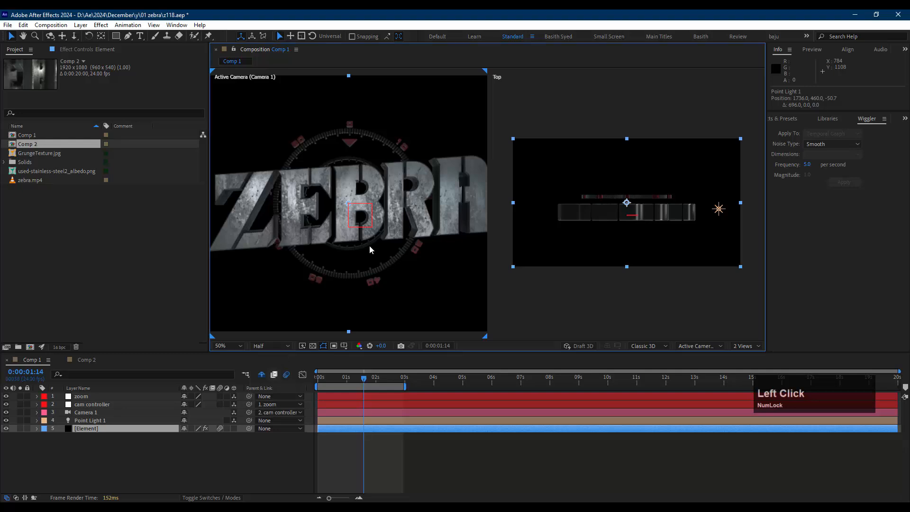
Shift the point light slightly back along X toward the letter A, to an X position of about 1688
{"action": "scroll", "coordinate": [379, 236], "scroll_direction": "up", "scroll_amount": 2}
{"action": "key", "text": "space"}
{"action": "left_click_drag", "start_coordinate": [451, 238], "coordinate": [304, 256]}
{"action": "left_click_drag", "start_coordinate": [397, 212], "coordinate": [354, 209]}
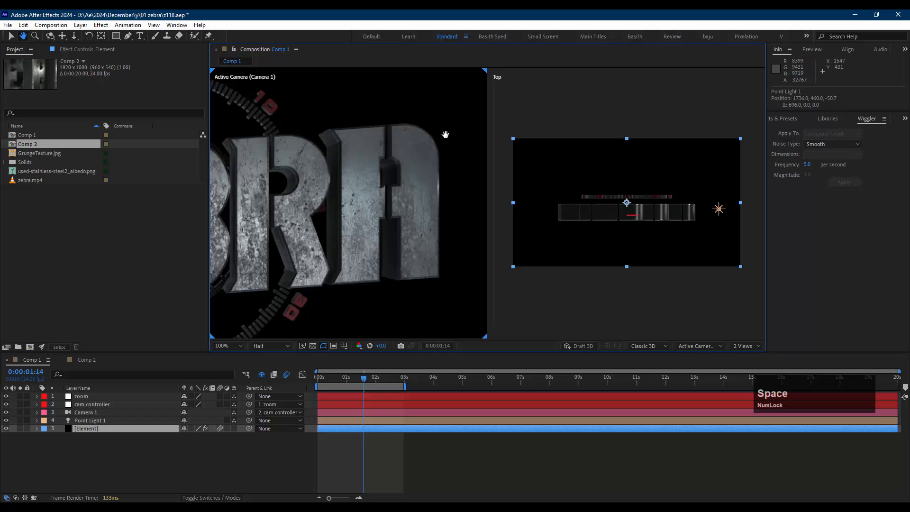
{"action": "left_click", "coordinate": [109, 420]}
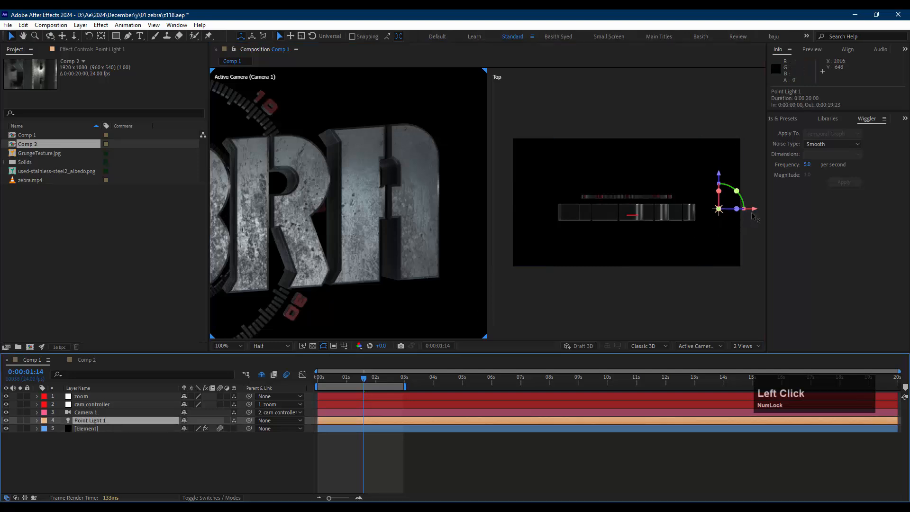
{"action": "mouse_move", "coordinate": [753, 210]}
{"action": "left_mouse_down"}
{"action": "mouse_move", "coordinate": [774, 214]}
{"action": "mouse_move", "coordinate": [748, 220]}
{"action": "left_mouse_up"}
Raise Point Light 1's intensity to 212%
{"action": "left_click", "coordinate": [98, 420]}
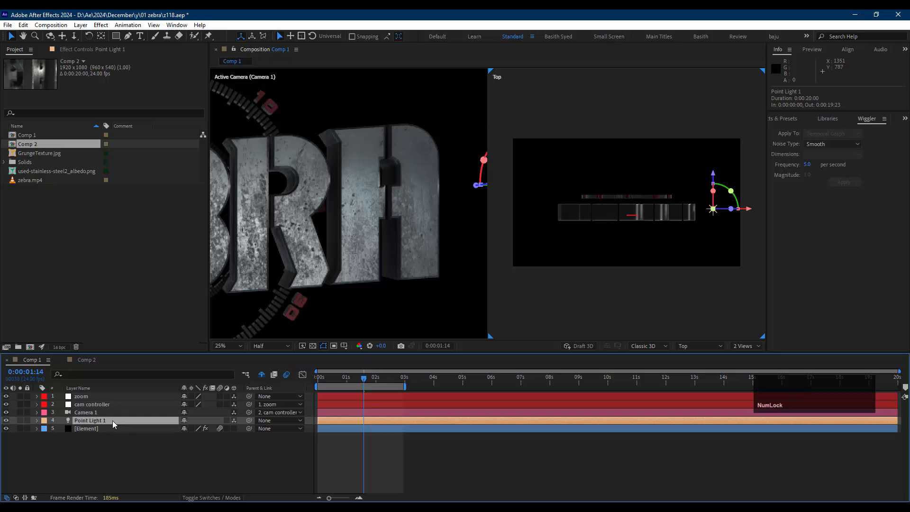
{"action": "left_click", "coordinate": [116, 420]}
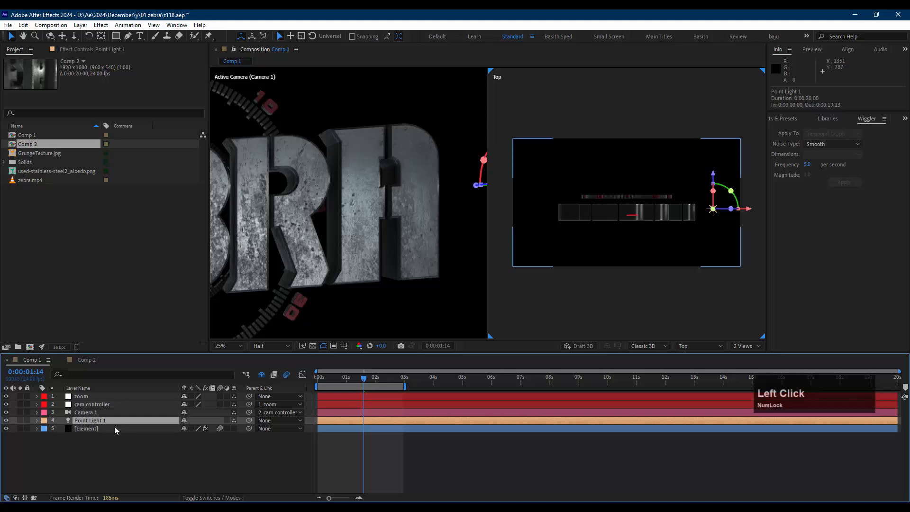
{"action": "key", "text": "t"}
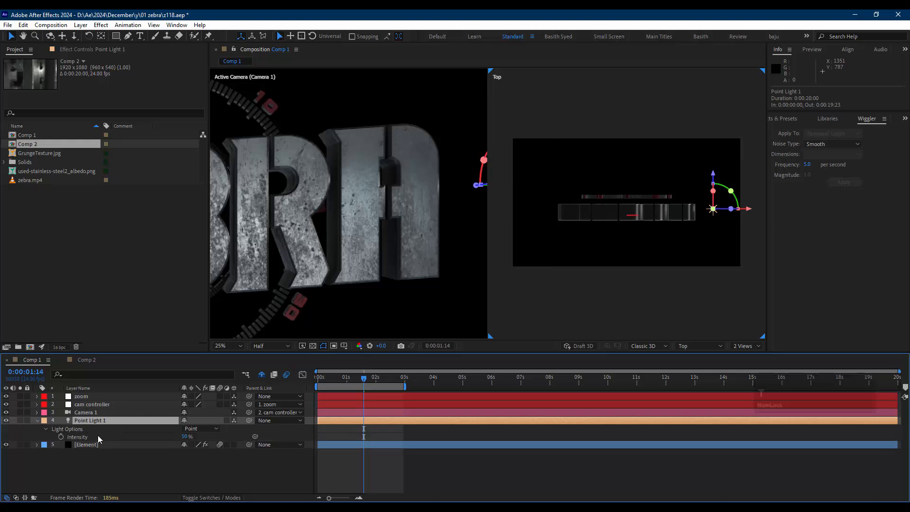
{"action": "left_click_drag", "start_coordinate": [185, 435], "coordinate": [258, 431]}
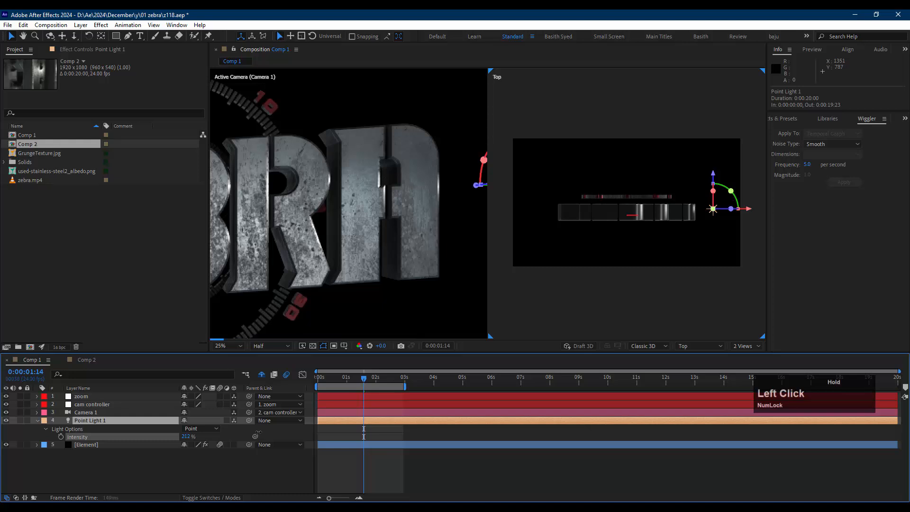
Lower Point Light 1 beside the letter A, to a Y position of about 542.4
{"action": "scroll", "coordinate": [360, 238], "scroll_direction": "down", "scroll_amount": 1}
{"action": "key", "text": "space"}
{"action": "left_click_drag", "start_coordinate": [301, 222], "coordinate": [363, 228]}
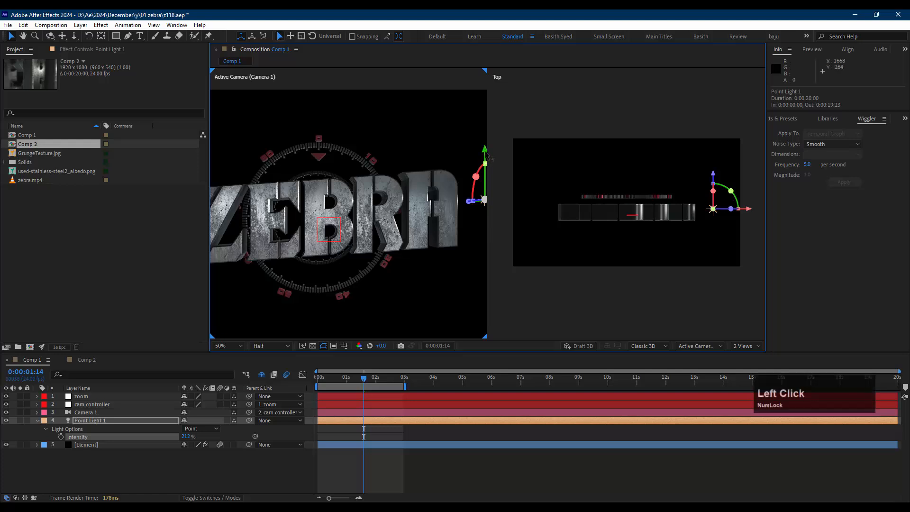
{"action": "mouse_move", "coordinate": [487, 158]}
{"action": "left_mouse_down"}
{"action": "mouse_move", "coordinate": [489, 192]}
{"action": "mouse_move", "coordinate": [489, 172]}
{"action": "left_mouse_up"}
{"action": "key", "text": "space"}
{"action": "left_click_drag", "start_coordinate": [285, 218], "coordinate": [310, 211]}
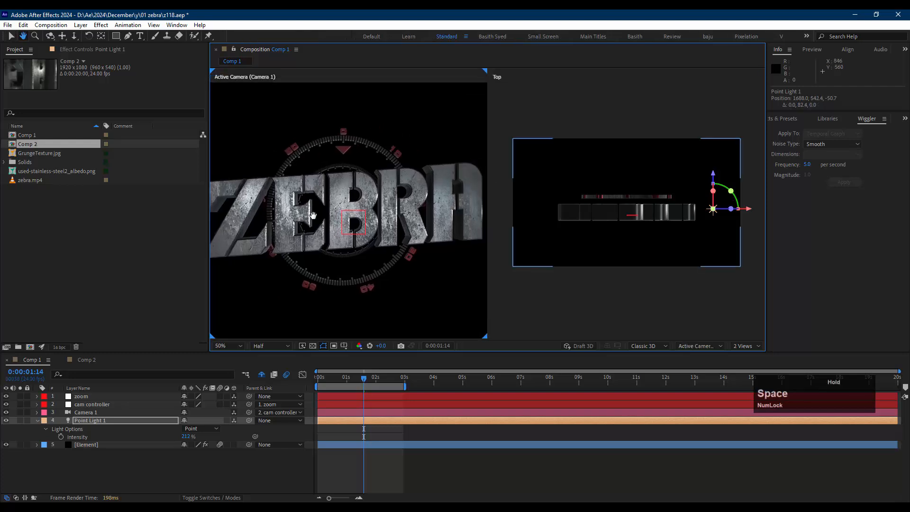
Toggle Point Light 1's visibility to compare the title with and without its light
{"action": "left_click", "coordinate": [92, 420]}
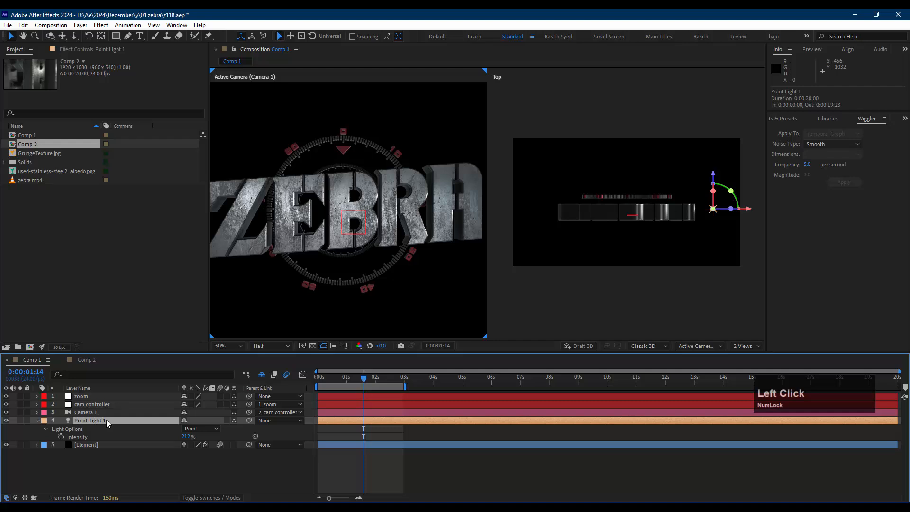
{"action": "left_click", "coordinate": [6, 420]}
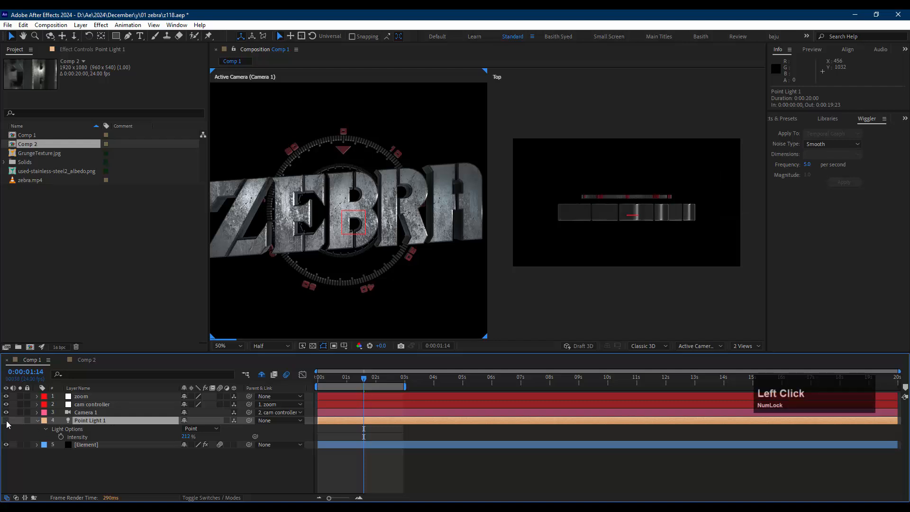
{"action": "left_click", "coordinate": [6, 420]}
{"action": "left_click", "coordinate": [7, 421]}
{"action": "left_click", "coordinate": [6, 421]}
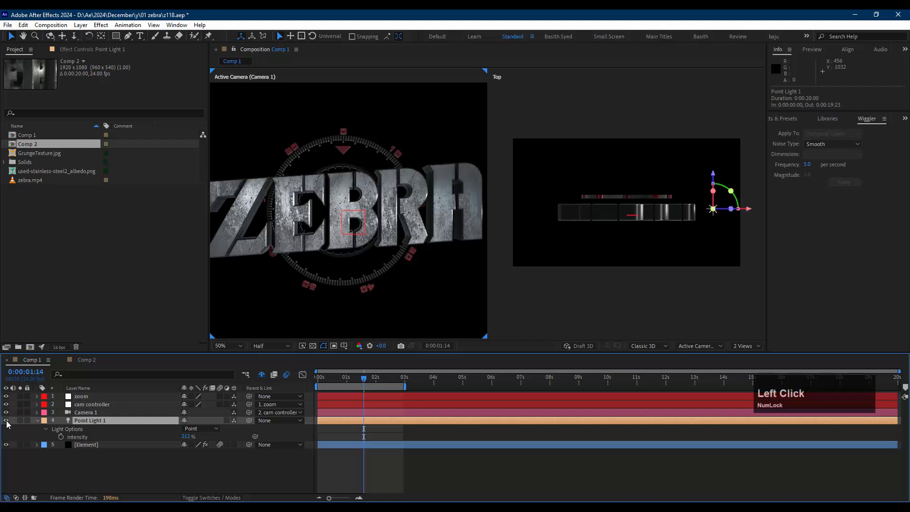
{"action": "left_click", "coordinate": [6, 421]}
{"action": "left_click", "coordinate": [6, 420]}
Duplicate Point Light 1 and move the copy along X to the letter Z's side, at about X 175.7
{"action": "key", "text": "ctrl+d"}
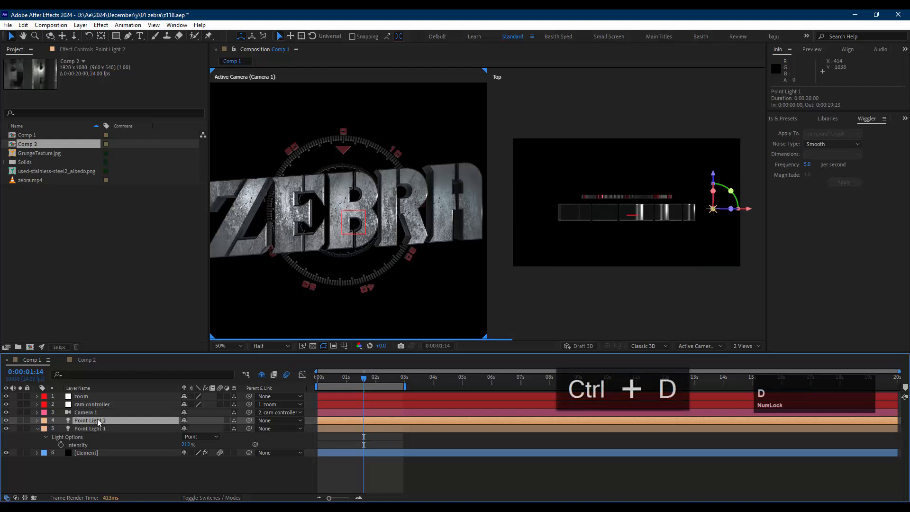
{"action": "scroll", "coordinate": [376, 239], "scroll_direction": "down", "scroll_amount": 2}
{"action": "left_click", "coordinate": [463, 211]}
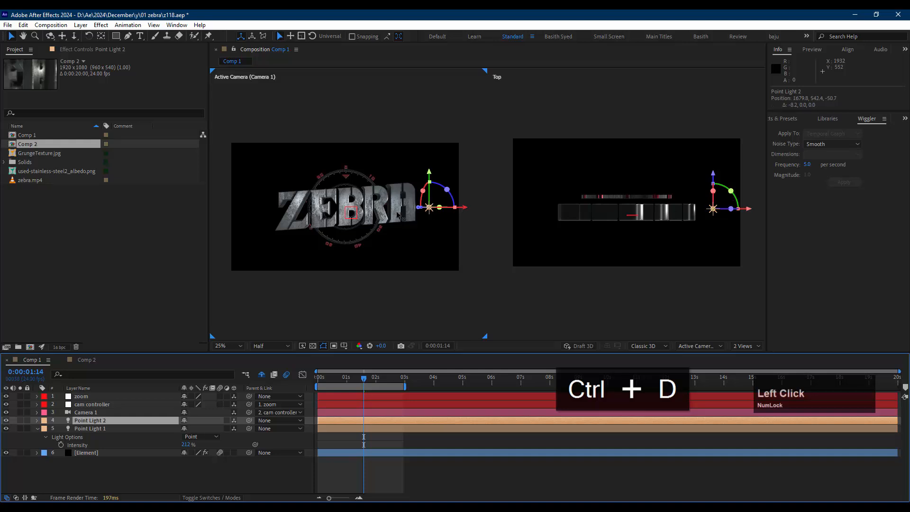
{"action": "left_click_drag", "start_coordinate": [398, 215], "coordinate": [286, 215]}
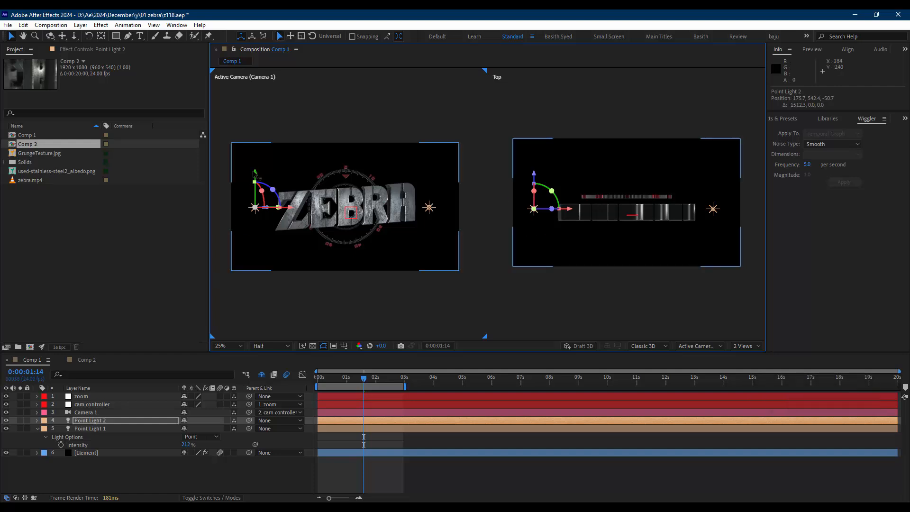
Move Point Light 2 up, outward and toward the camera, to about X -41.3, Y 336.4, Z -158.7
{"action": "left_click_drag", "start_coordinate": [253, 171], "coordinate": [267, 151]}
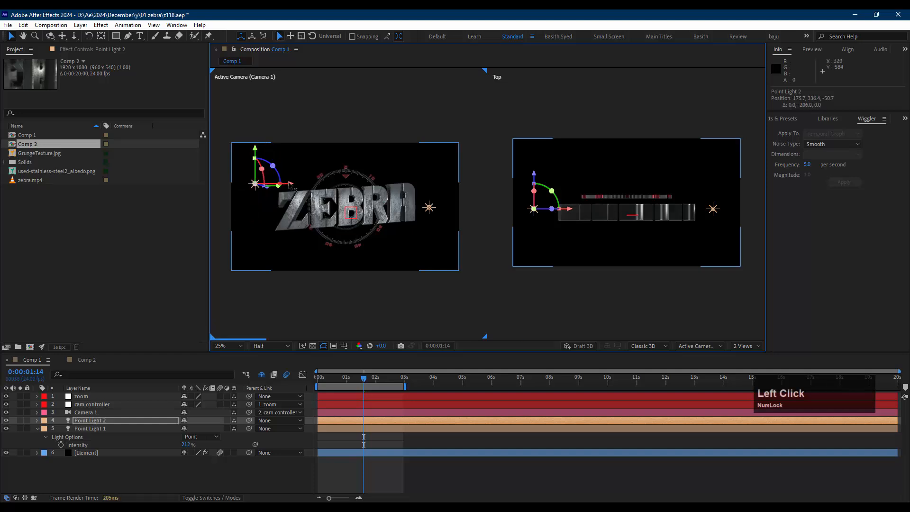
{"action": "left_click_drag", "start_coordinate": [293, 188], "coordinate": [306, 162]}
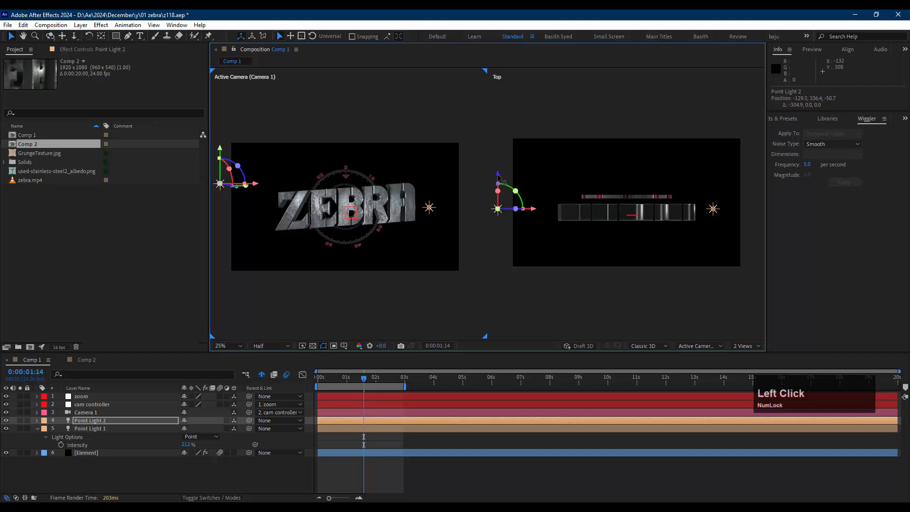
{"action": "mouse_move", "coordinate": [497, 176]}
{"action": "left_mouse_down"}
{"action": "mouse_move", "coordinate": [498, 205]}
{"action": "mouse_move", "coordinate": [499, 192]}
{"action": "left_mouse_up"}
{"action": "mouse_move", "coordinate": [532, 220]}
{"action": "left_mouse_down"}
{"action": "mouse_move", "coordinate": [551, 220]}
{"action": "mouse_move", "coordinate": [543, 219]}
{"action": "left_mouse_up"}
{"action": "scroll", "coordinate": [351, 208], "scroll_direction": "up", "scroll_amount": 2}
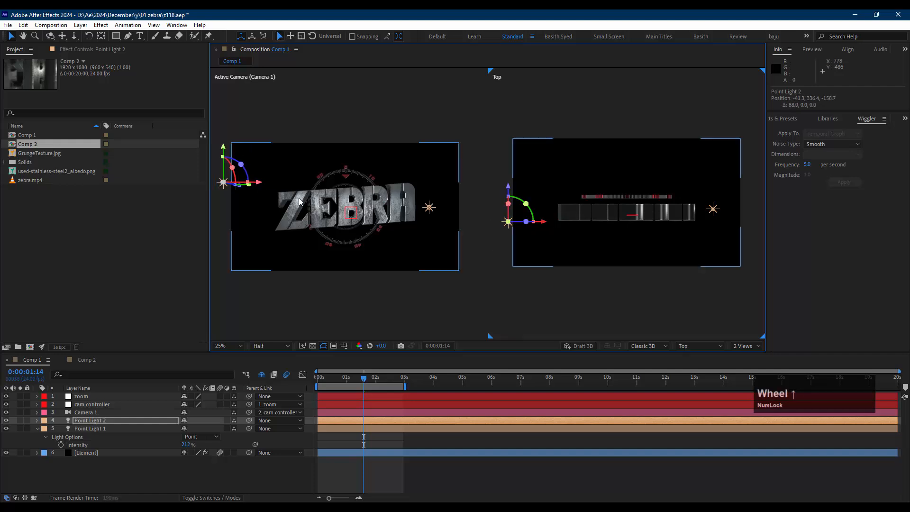
Bring Point Light 2 in beside the letter Z, to about X 369.1 and Y 585.3
{"action": "left_click_drag", "start_coordinate": [291, 181], "coordinate": [433, 179]}
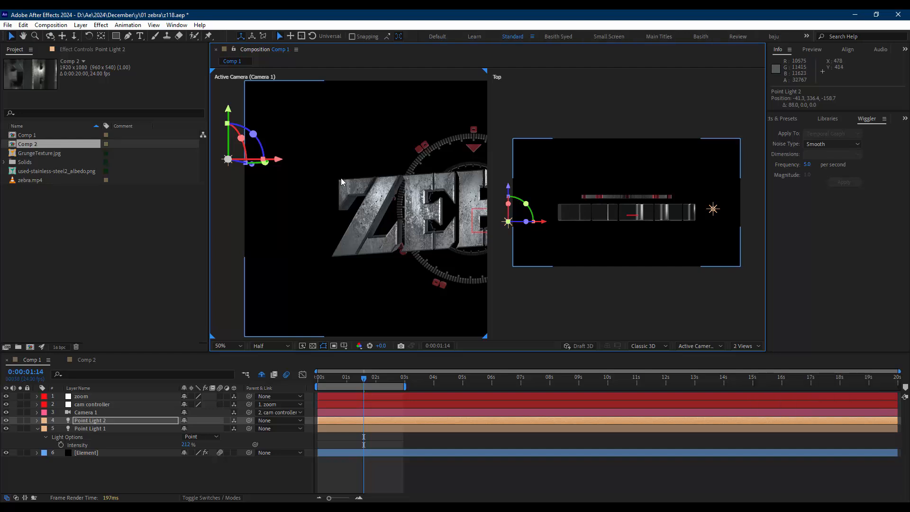
{"action": "left_click_drag", "start_coordinate": [284, 160], "coordinate": [390, 164]}
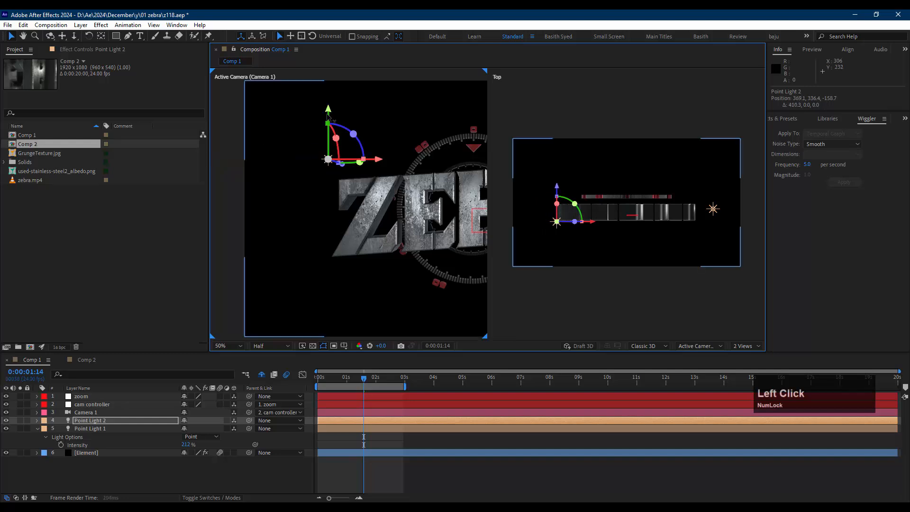
{"action": "left_click_drag", "start_coordinate": [328, 113], "coordinate": [328, 173]}
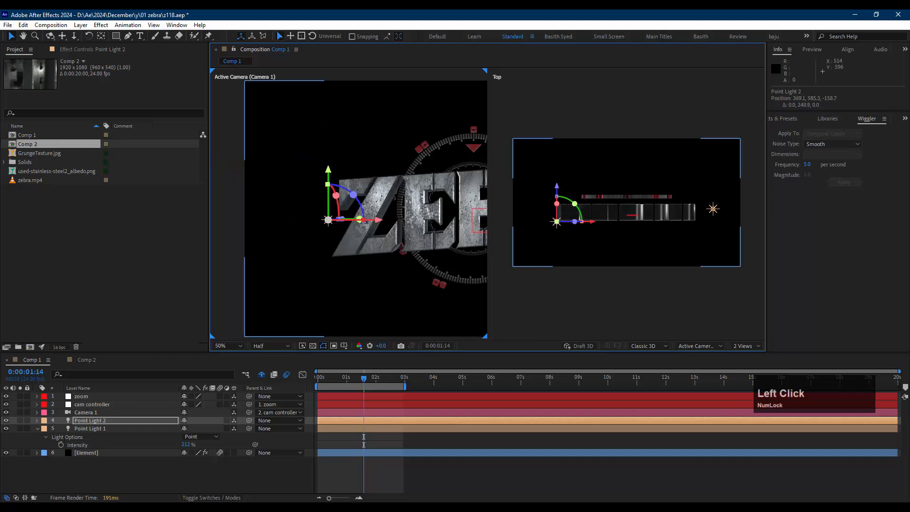
Pull Point Light 2 in front of the title and slightly outward, to about Z -210.7 and X 273.1
{"action": "mouse_move", "coordinate": [557, 189]}
{"action": "left_mouse_down"}
{"action": "mouse_move", "coordinate": [561, 238]}
{"action": "mouse_move", "coordinate": [567, 197]}
{"action": "left_mouse_up"}
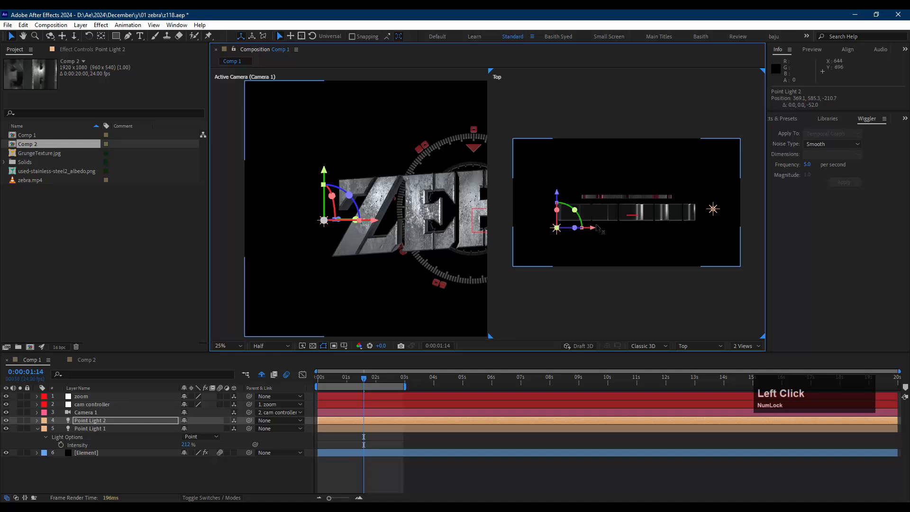
{"action": "mouse_move", "coordinate": [593, 232]}
{"action": "left_mouse_down"}
{"action": "mouse_move", "coordinate": [696, 232]}
{"action": "mouse_move", "coordinate": [569, 230]}
{"action": "mouse_move", "coordinate": [600, 230]}
{"action": "mouse_move", "coordinate": [584, 230]}
{"action": "left_mouse_up"}
{"action": "key", "text": "space"}
{"action": "left_click_drag", "start_coordinate": [455, 253], "coordinate": [364, 232]}
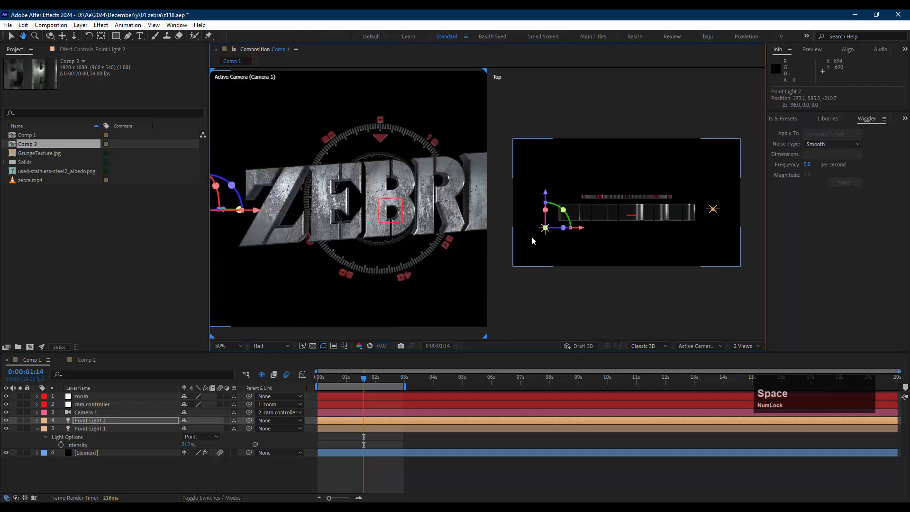
Toggle Point Light 2's visibility to compare its effect on the letter Z
{"action": "left_click", "coordinate": [6, 421]}
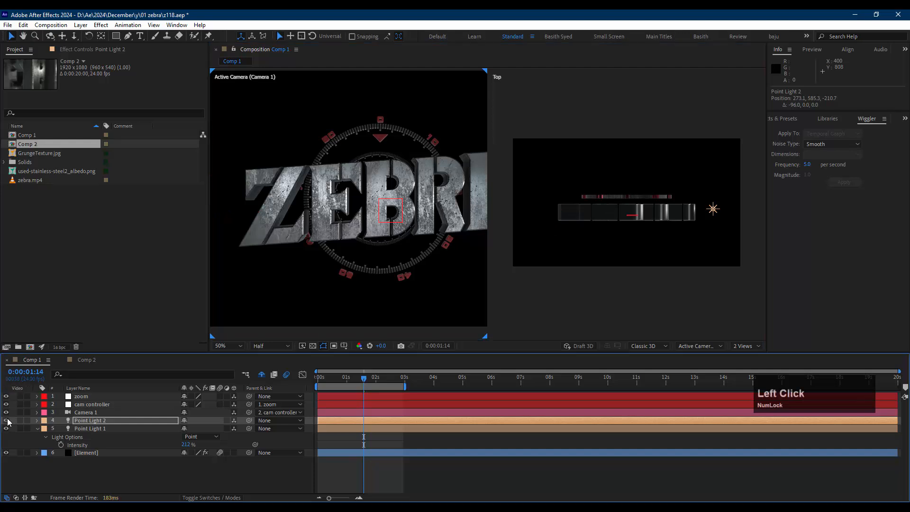
{"action": "left_click", "coordinate": [6, 420]}
{"action": "left_click", "coordinate": [7, 420]}
{"action": "left_click", "coordinate": [6, 420]}
{"action": "left_click", "coordinate": [6, 420]}
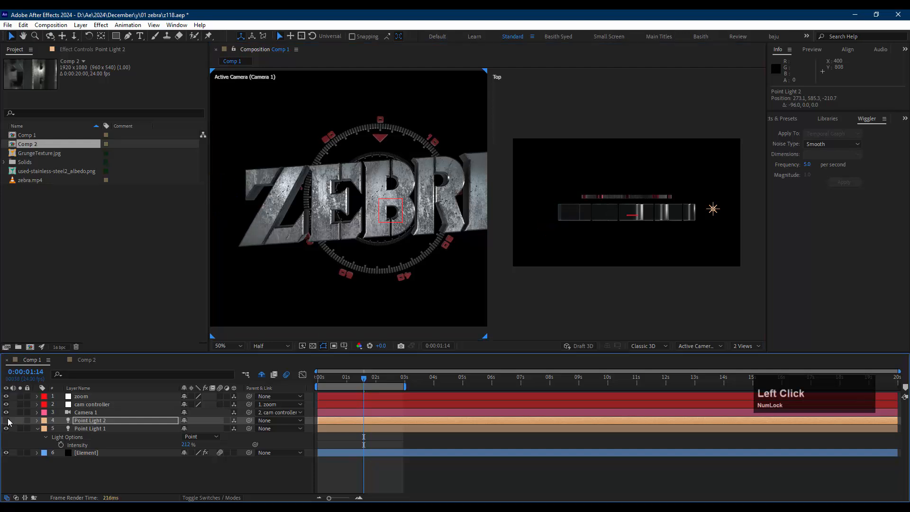
{"action": "left_click", "coordinate": [6, 420]}
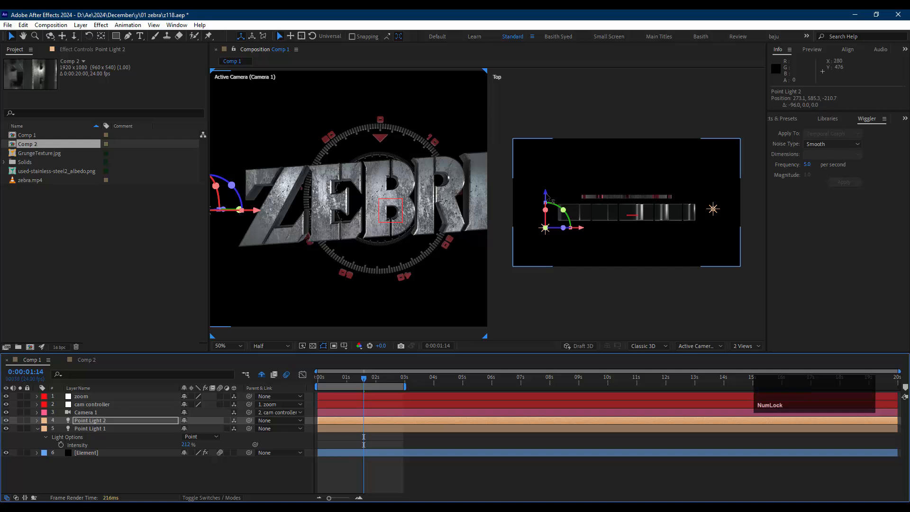
Move Point Light 2 back along its Z axis to about -6.7 and fit the Active Camera view
{"action": "left_click_drag", "start_coordinate": [547, 198], "coordinate": [548, 173]}
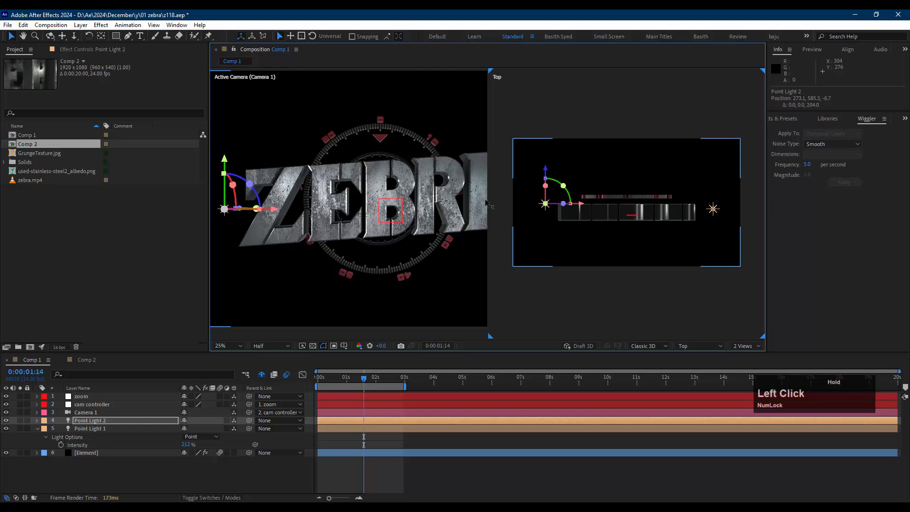
{"action": "key", "text": "shift"}
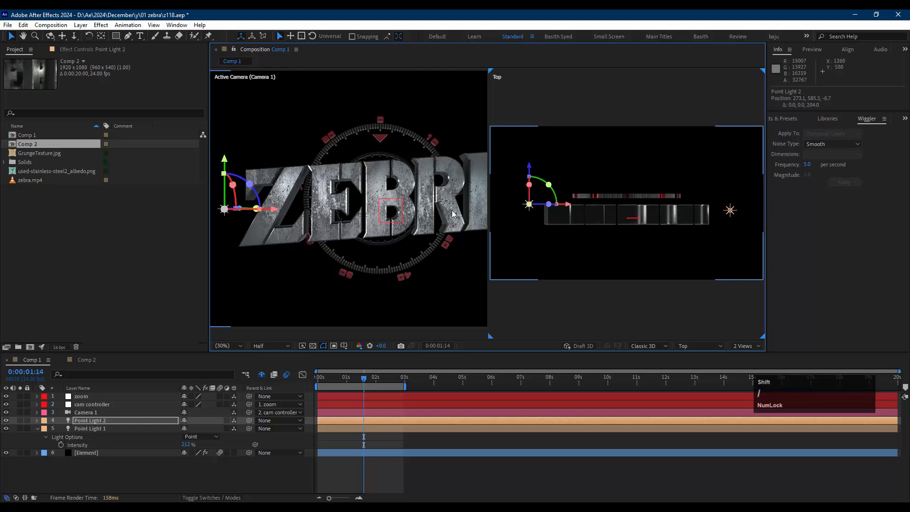
{"action": "left_click", "coordinate": [435, 221]}
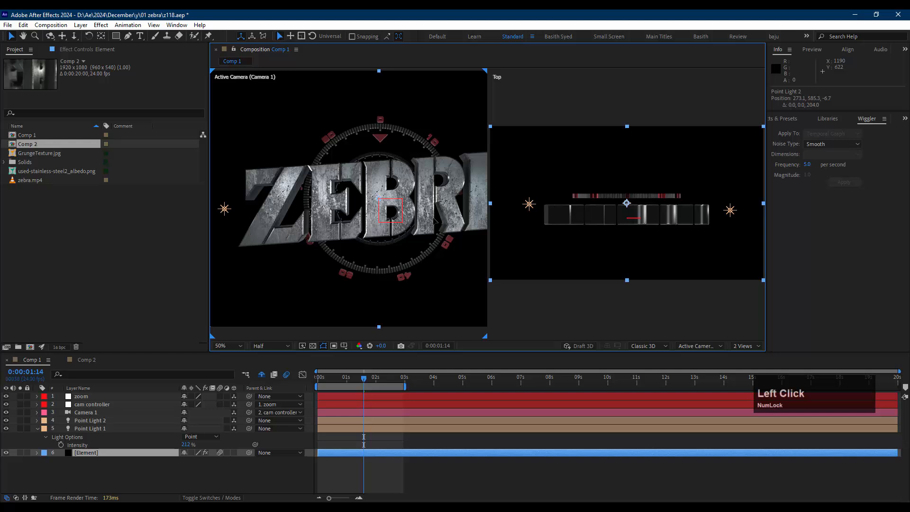
{"action": "key", "text": "shift"}
{"action": "key", "text": "shift+slash"}
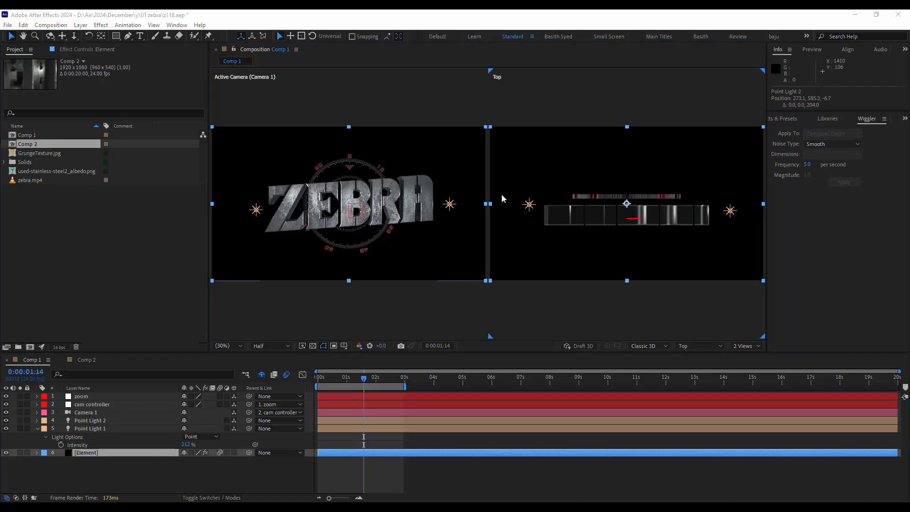
Return the composition viewer to a single view and collapse Point Light 1's properties
{"action": "left_click", "coordinate": [742, 346]}
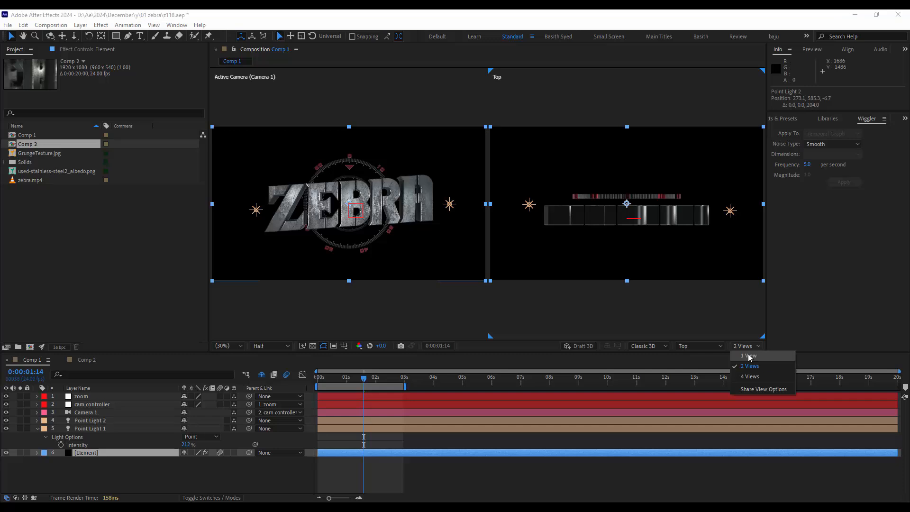
{"action": "left_click", "coordinate": [739, 356]}
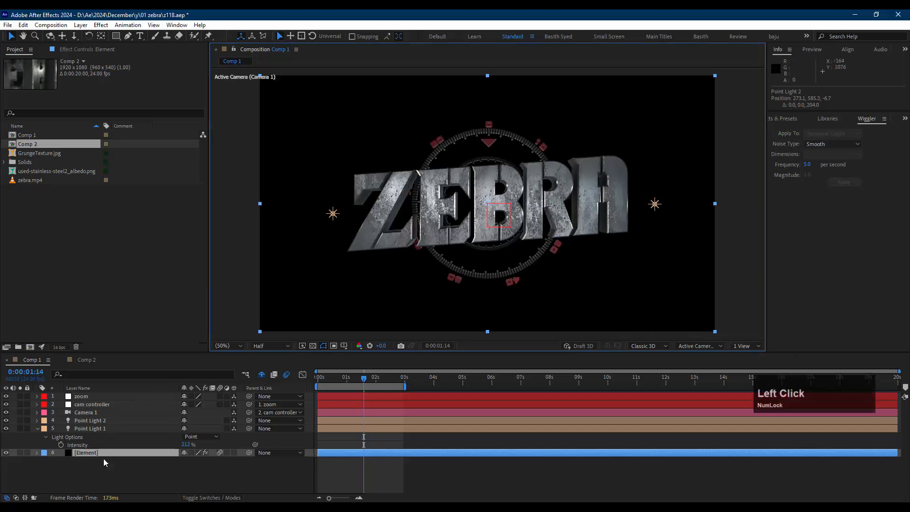
{"action": "left_click", "coordinate": [104, 463]}
{"action": "left_click", "coordinate": [98, 429]}
{"action": "left_click", "coordinate": [52, 460]}
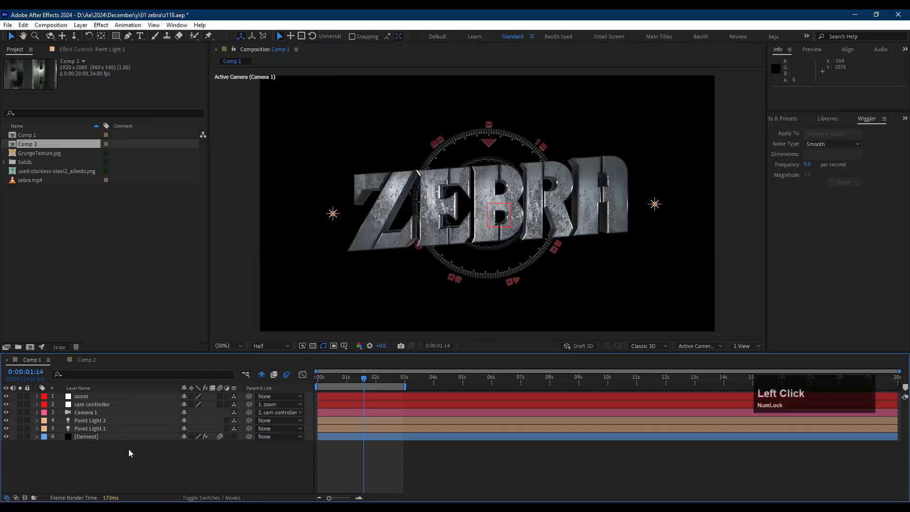
Save the project as incremented version z120.aep and check it in the recent projects list
{"action": "key", "text": "ctrl+s"}
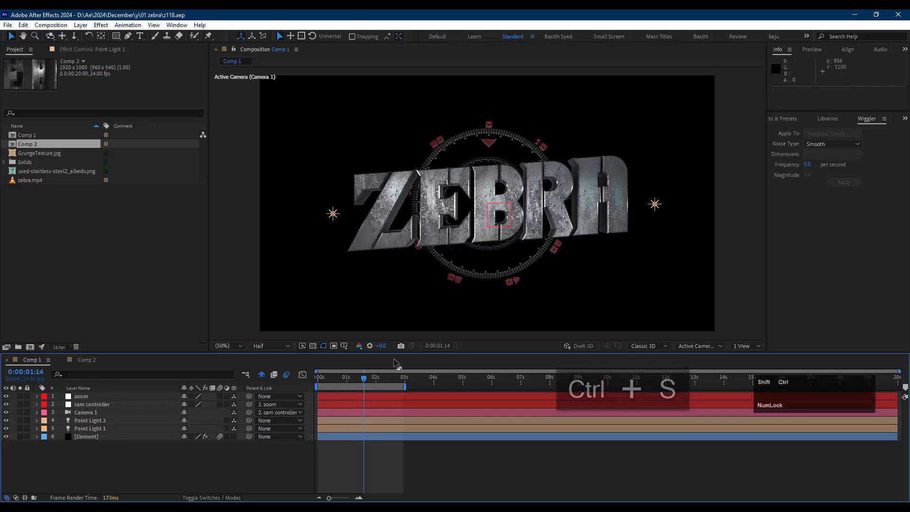
{"action": "key", "text": "ctrl+shift+alt+s"}
{"action": "key", "text": "ctrl+shift+alt+s"}
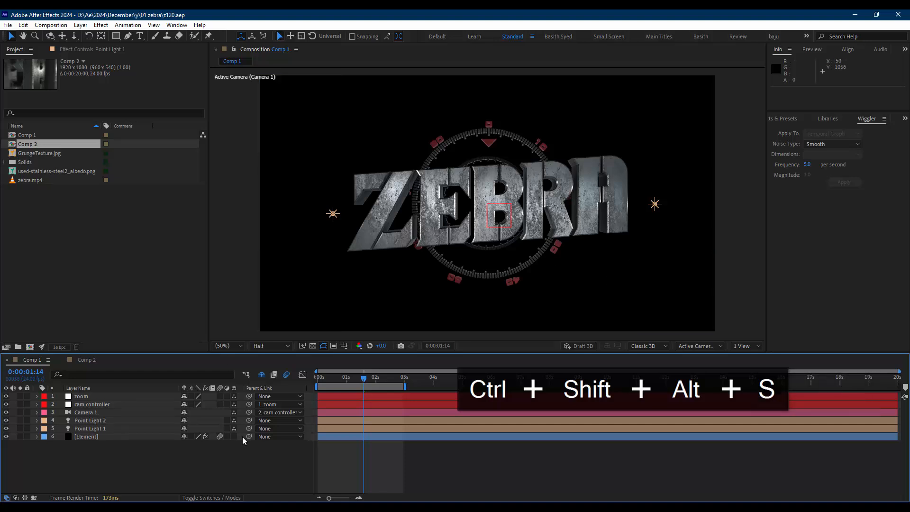
{"action": "left_click", "coordinate": [207, 435]}
{"action": "left_click", "coordinate": [8, 25]}
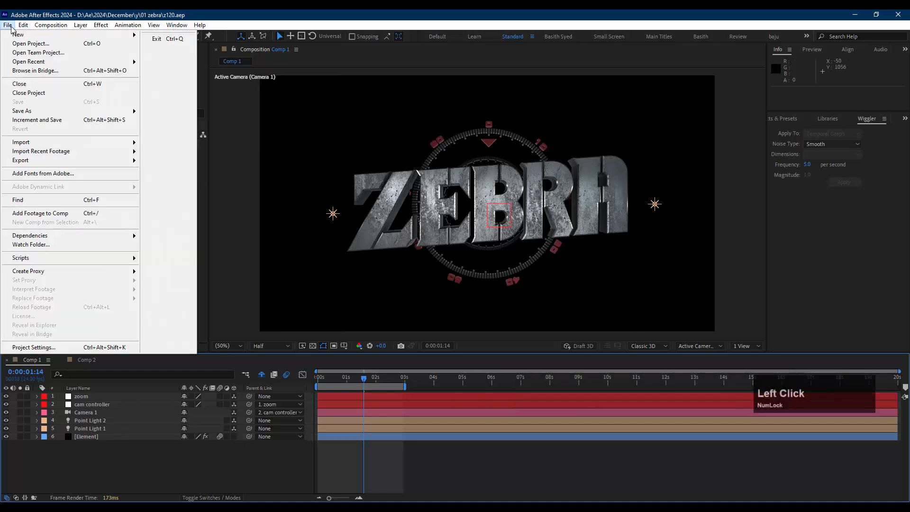
{"action": "mouse_move", "coordinate": [50, 64]}
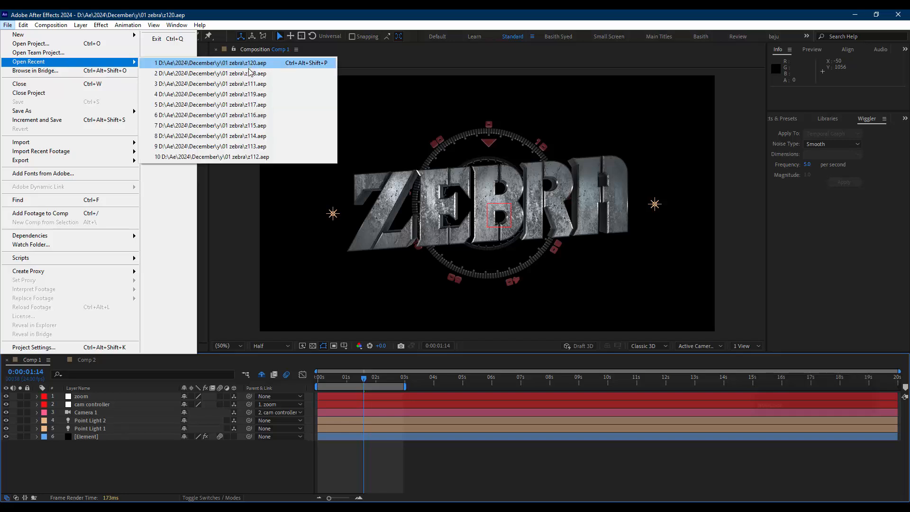
{"action": "left_click", "coordinate": [465, 14]}
{"action": "key", "text": "ctrl+s"}
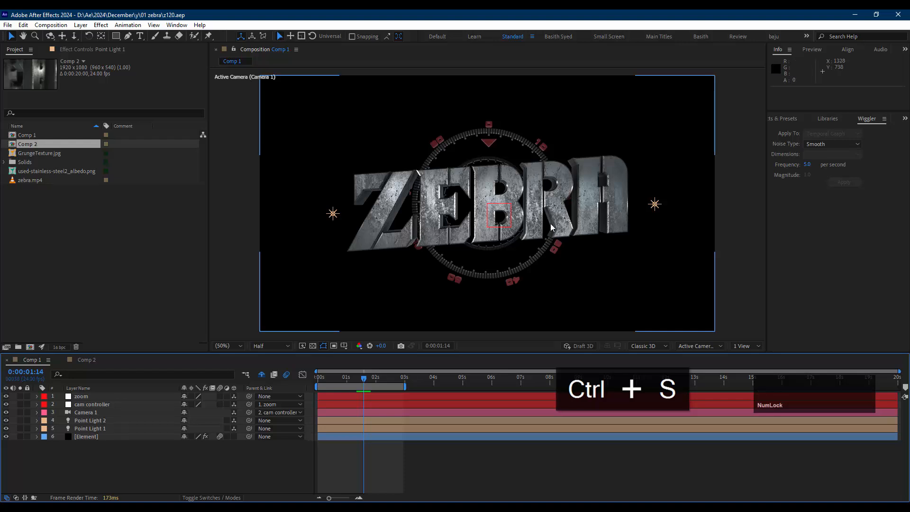
Inspect the lit ZEBRA title up close through the active camera
{"action": "left_click", "coordinate": [115, 464]}
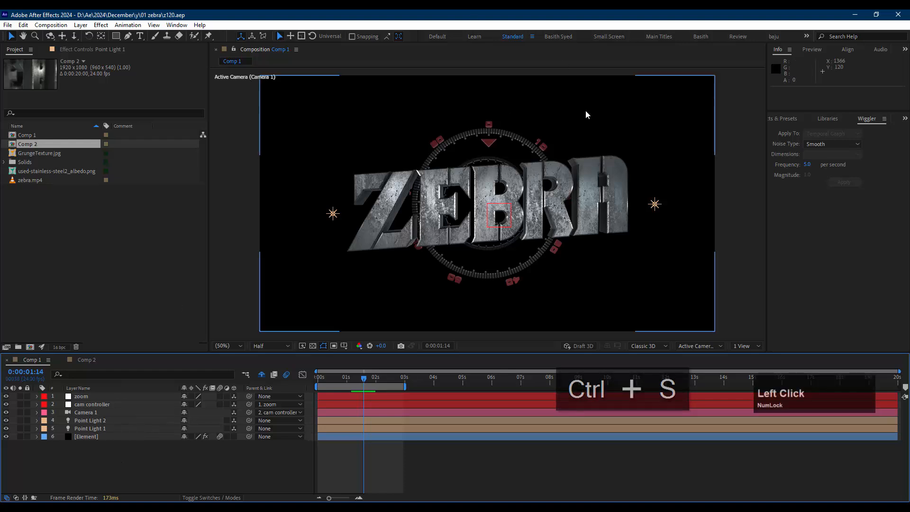
{"action": "left_click", "coordinate": [177, 455]}
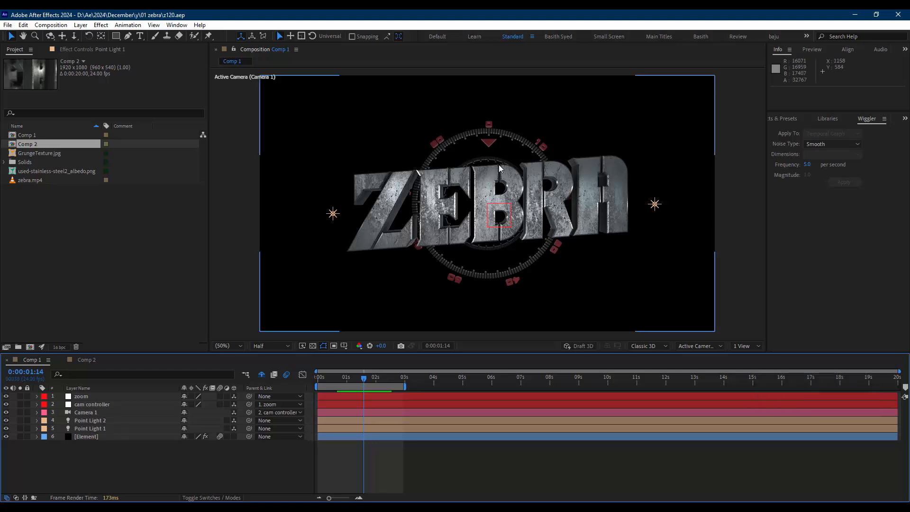
{"action": "scroll", "coordinate": [474, 126], "scroll_direction": "up", "scroll_amount": 2}
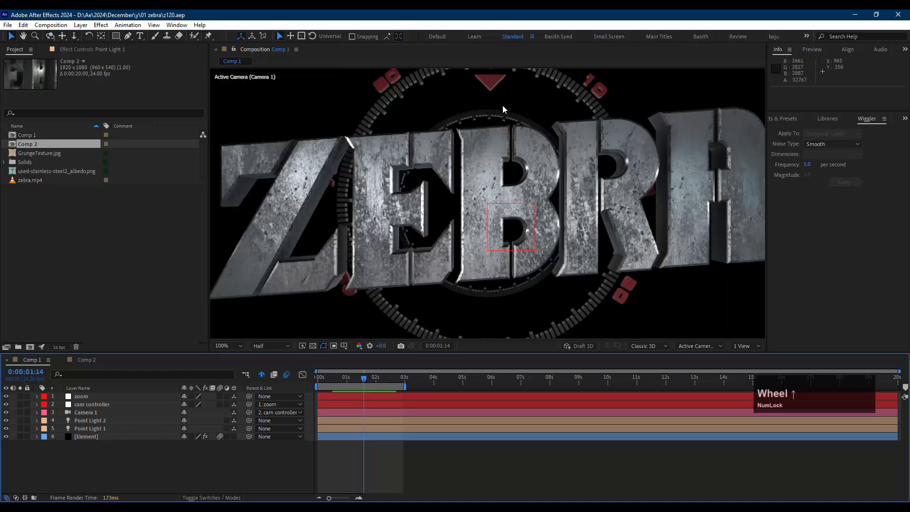
{"action": "left_click_drag", "start_coordinate": [502, 104], "coordinate": [511, 163]}
{"action": "key", "text": "space"}
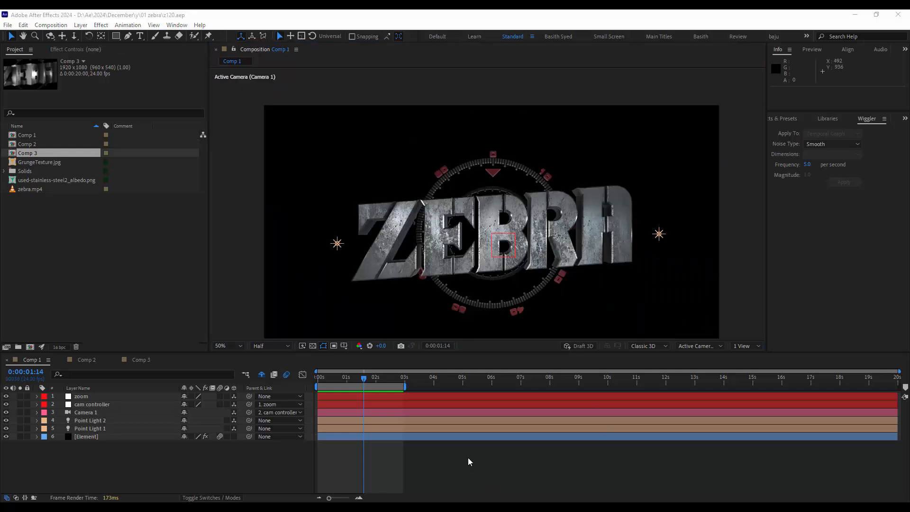
{"action": "left_click", "coordinate": [468, 458]}
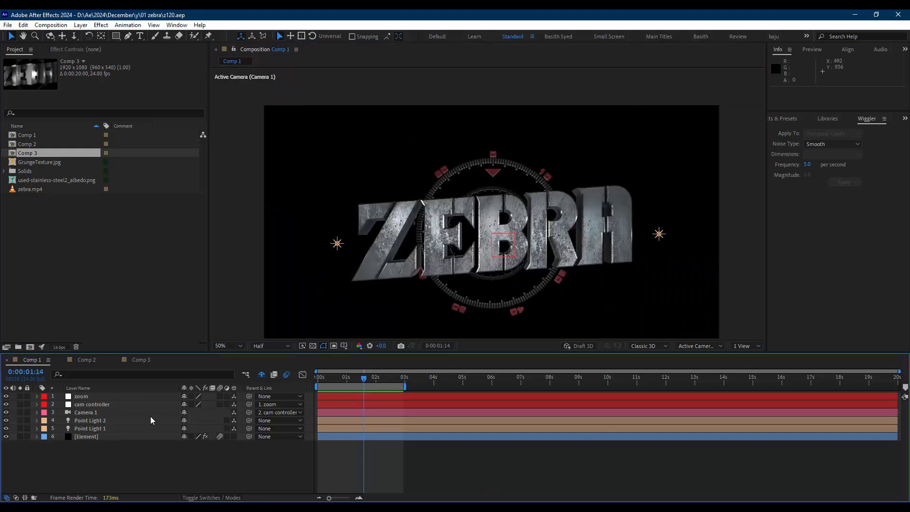
{"action": "left_click", "coordinate": [83, 396]}
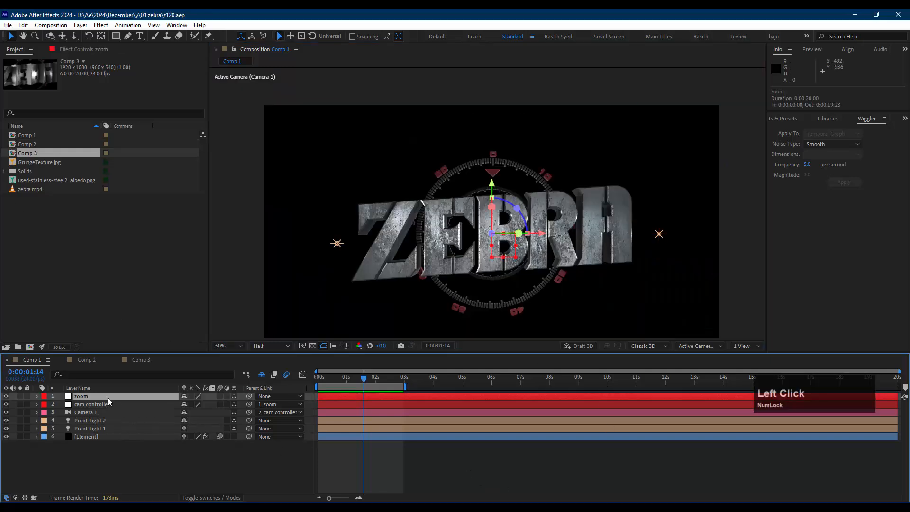
{"action": "left_click", "coordinate": [90, 460]}
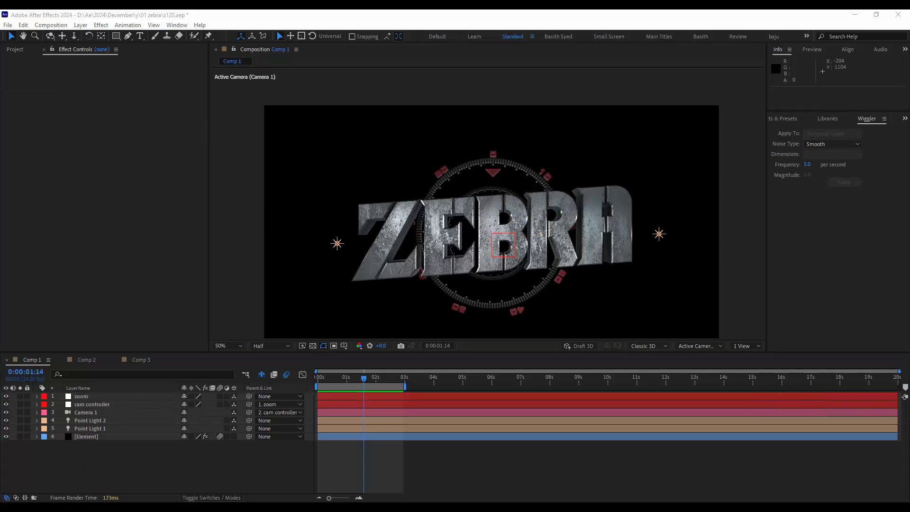
Collapse the Element effect's Particle Look, Animation Engine and Group 2 sections, and save the project
{"action": "left_click", "coordinate": [89, 436]}
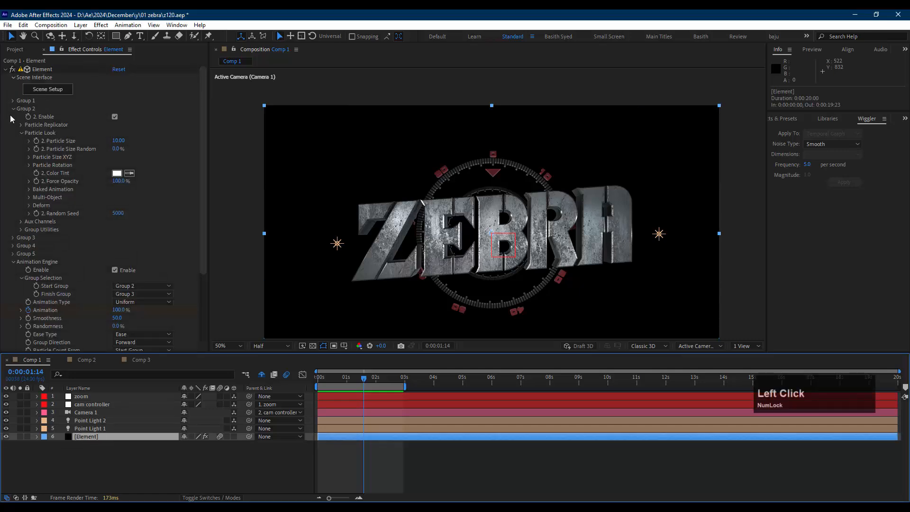
{"action": "left_click", "coordinate": [21, 133]}
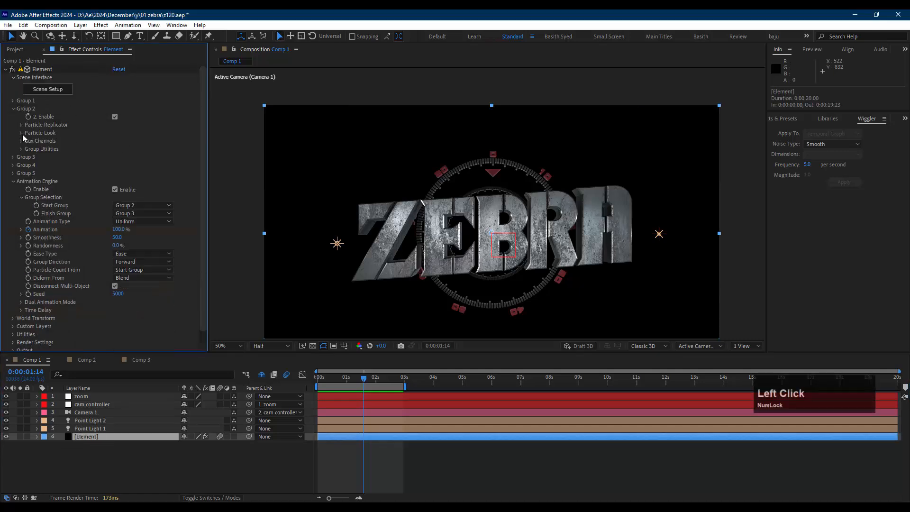
{"action": "left_click", "coordinate": [12, 181]}
{"action": "left_click", "coordinate": [13, 109]}
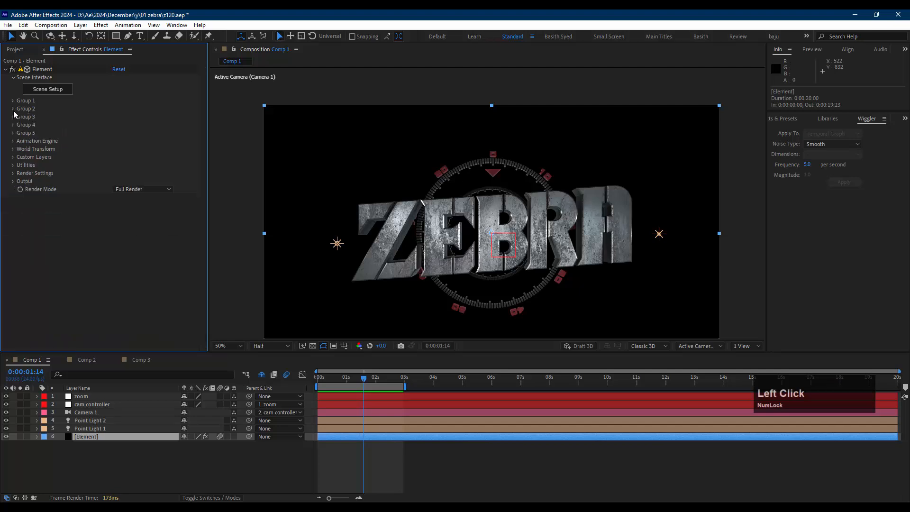
{"action": "key", "text": "ctrl+s"}
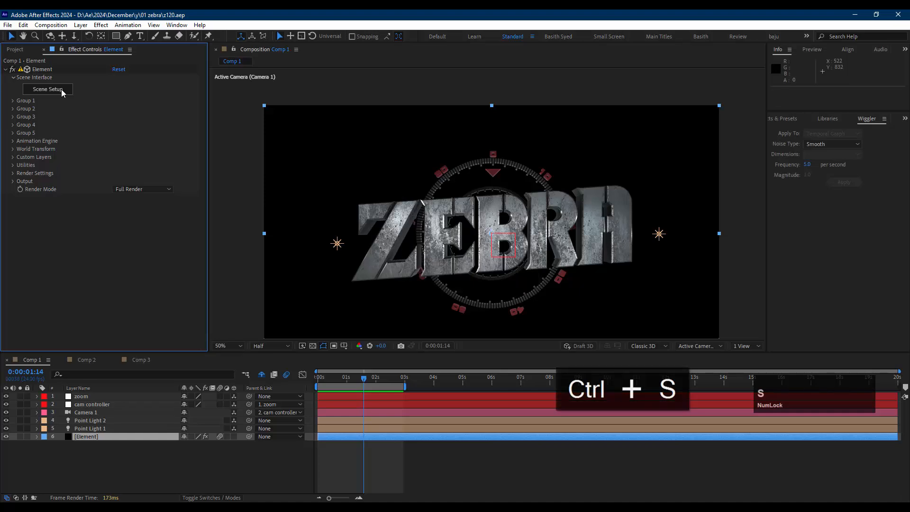
Open Element's Scene Setup and view the Group Folder's dial rings from an angle
{"action": "left_click", "coordinate": [61, 91]}
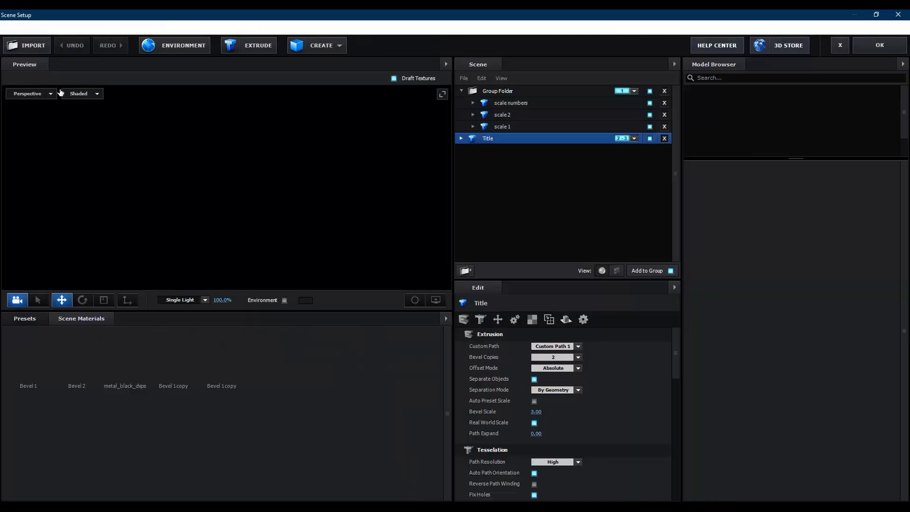
{"action": "left_click", "coordinate": [426, 198]}
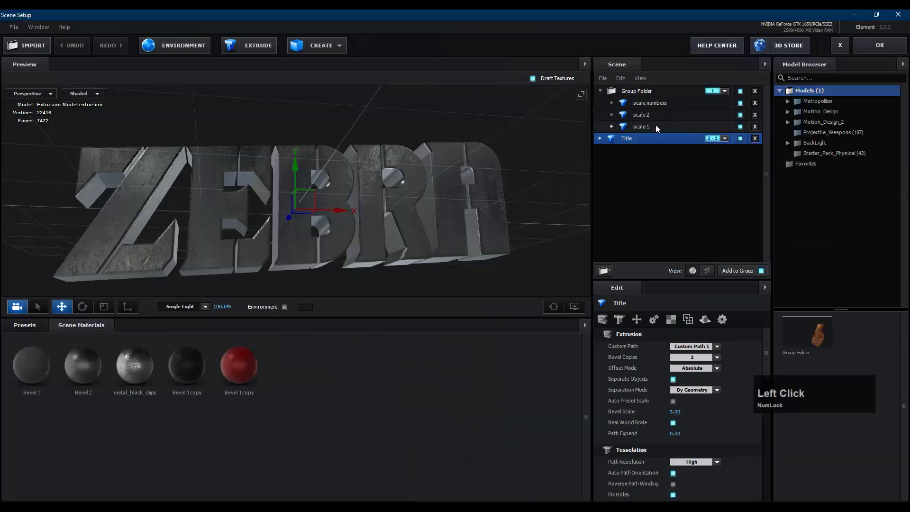
{"action": "left_click", "coordinate": [654, 89]}
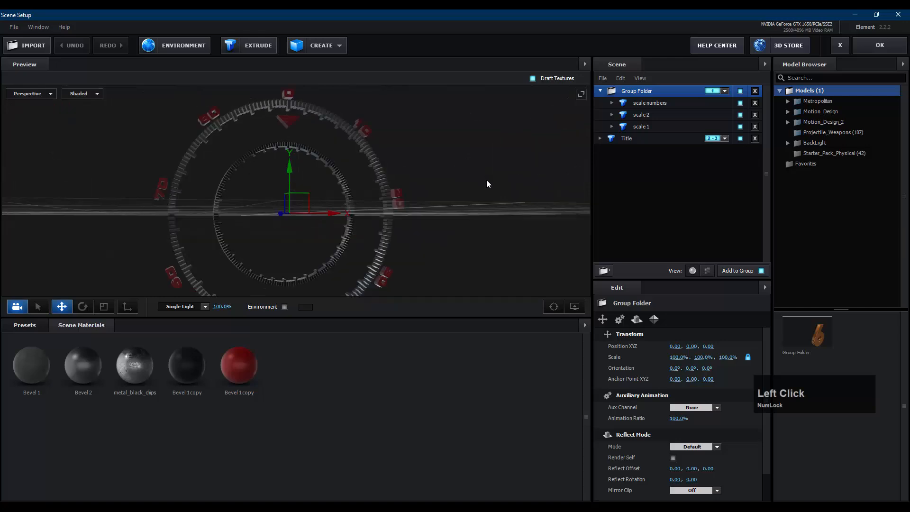
{"action": "scroll", "coordinate": [451, 135], "scroll_direction": "up", "scroll_amount": 1}
{"action": "left_click_drag", "start_coordinate": [451, 136], "coordinate": [575, 104]}
{"action": "scroll", "coordinate": [443, 197], "scroll_direction": "down", "scroll_amount": 2}
Scale the inner dial ring, scale 1, uniformly to 105%
{"action": "left_click", "coordinate": [664, 122]}
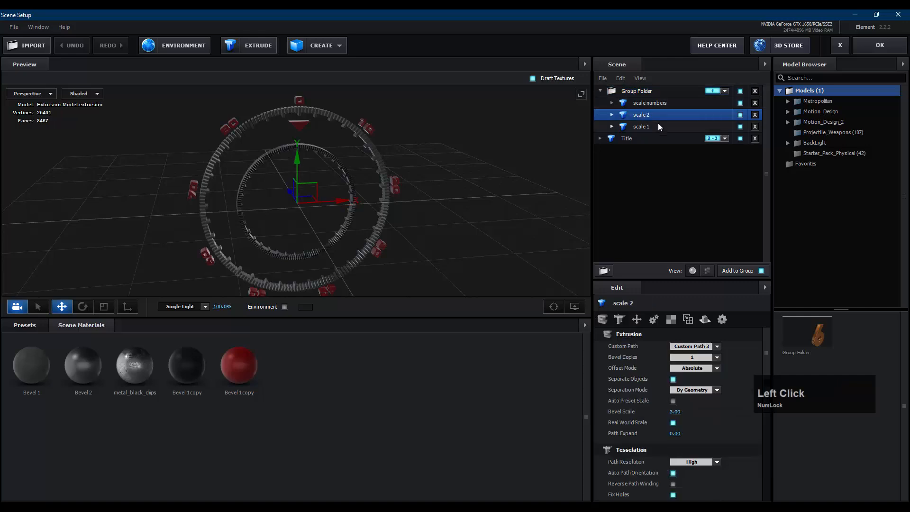
{"action": "left_click", "coordinate": [740, 126]}
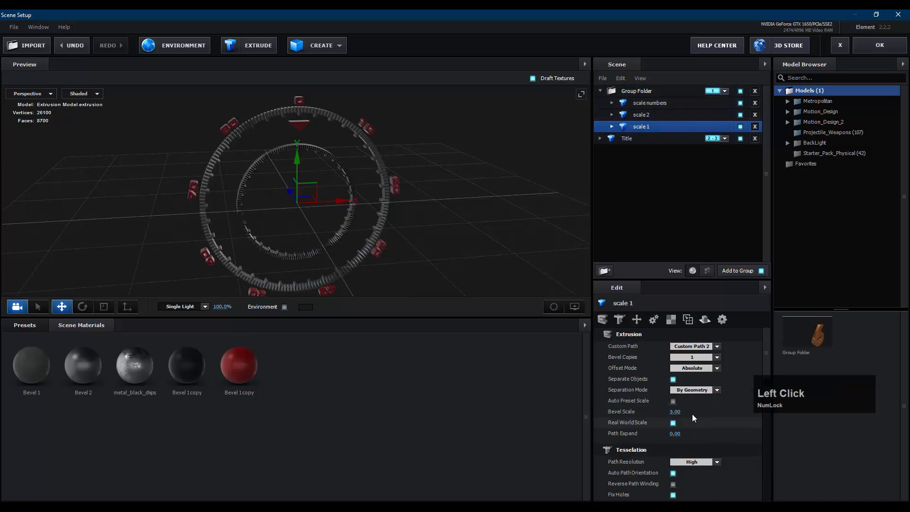
{"action": "scroll", "coordinate": [738, 413], "scroll_direction": "down", "scroll_amount": 5}
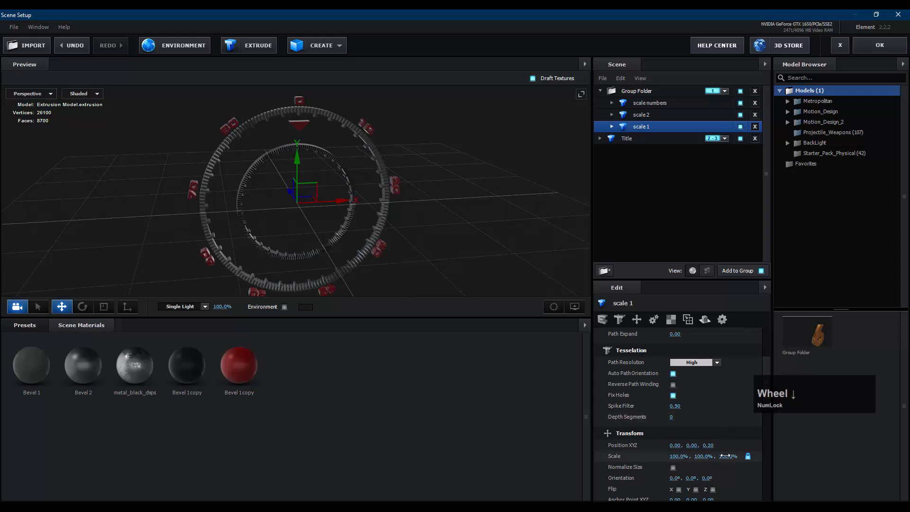
{"action": "left_click_drag", "start_coordinate": [725, 457], "coordinate": [732, 458]}
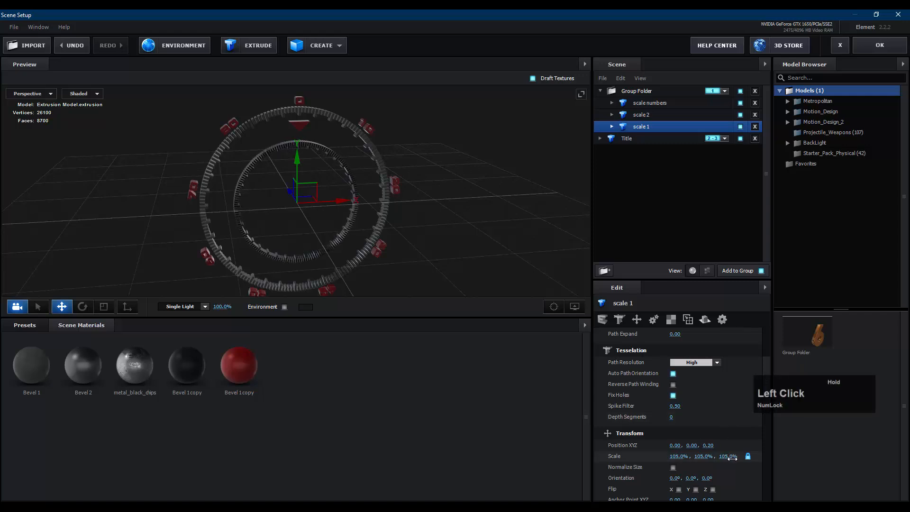
Scale the outer dial ring, scale 2, uniformly to 96%
{"action": "left_click", "coordinate": [647, 114]}
{"action": "scroll", "coordinate": [718, 442], "scroll_direction": "up", "scroll_amount": 3}
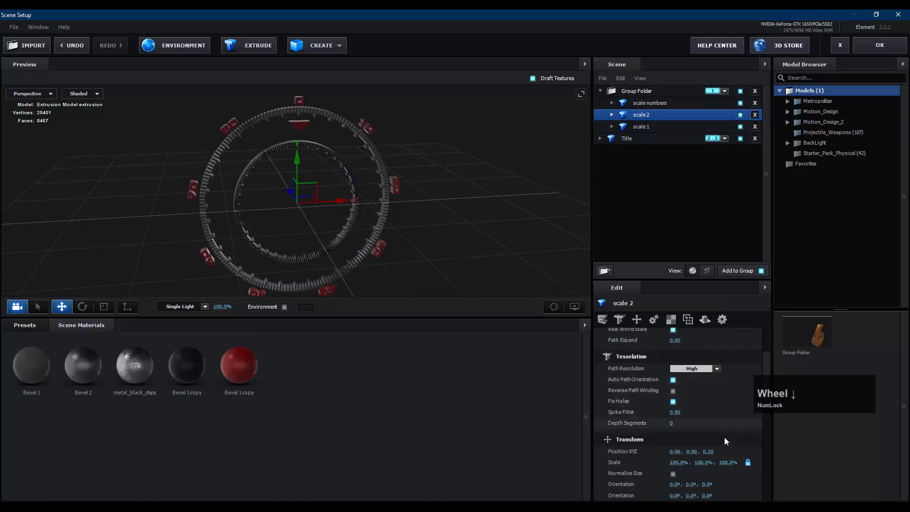
{"action": "scroll", "coordinate": [724, 437], "scroll_direction": "down", "scroll_amount": 6}
{"action": "left_click_drag", "start_coordinate": [728, 389], "coordinate": [724, 393]}
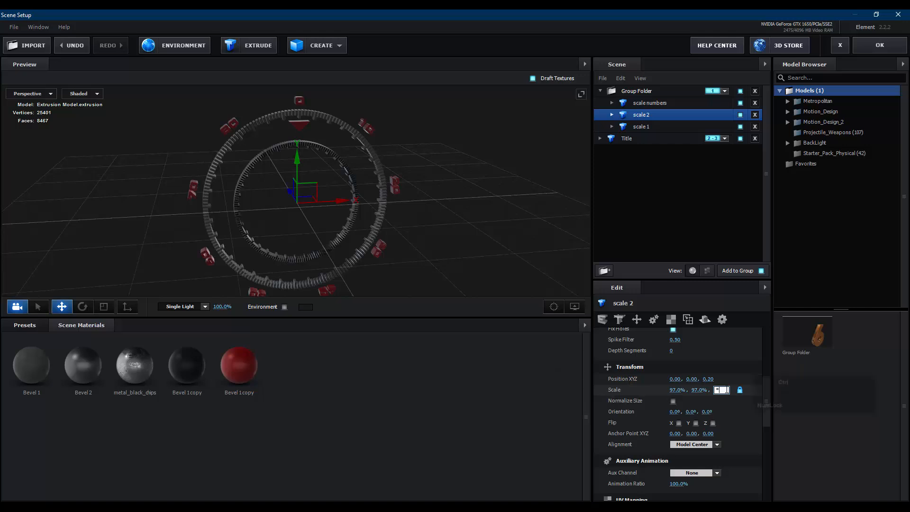
{"action": "key", "text": "ctrl+a"}
{"action": "type", "text": "96"}
{"action": "key", "text": "Return"}
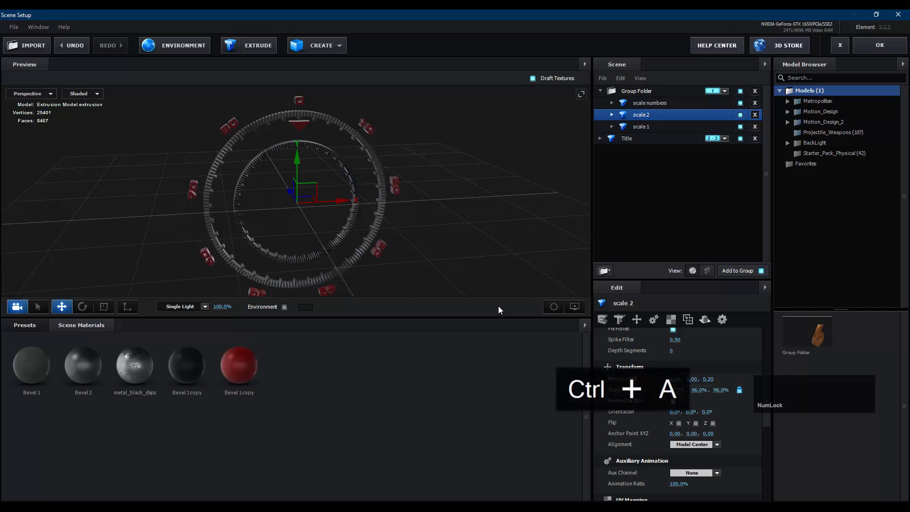
Expand the scale numbers model and list its individual paths instead of its material
{"action": "left_click_drag", "start_coordinate": [476, 256], "coordinate": [471, 236]}
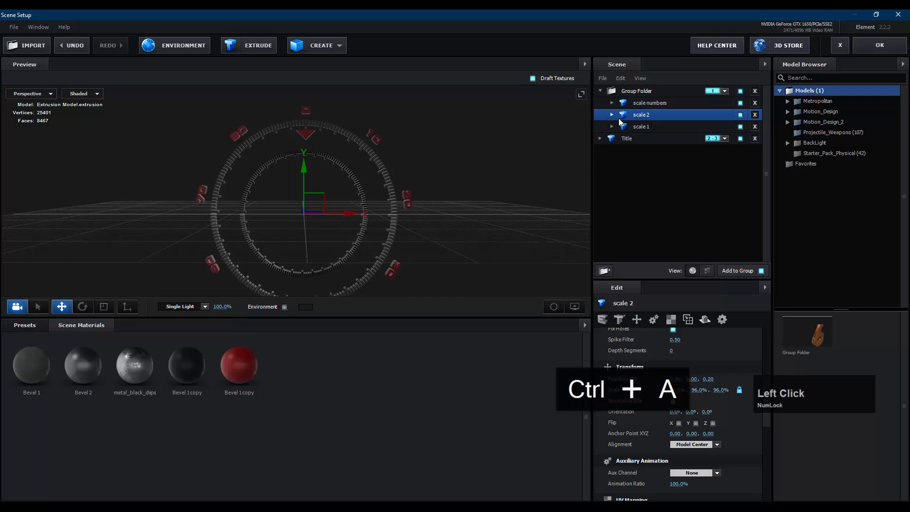
{"action": "left_click", "coordinate": [656, 106]}
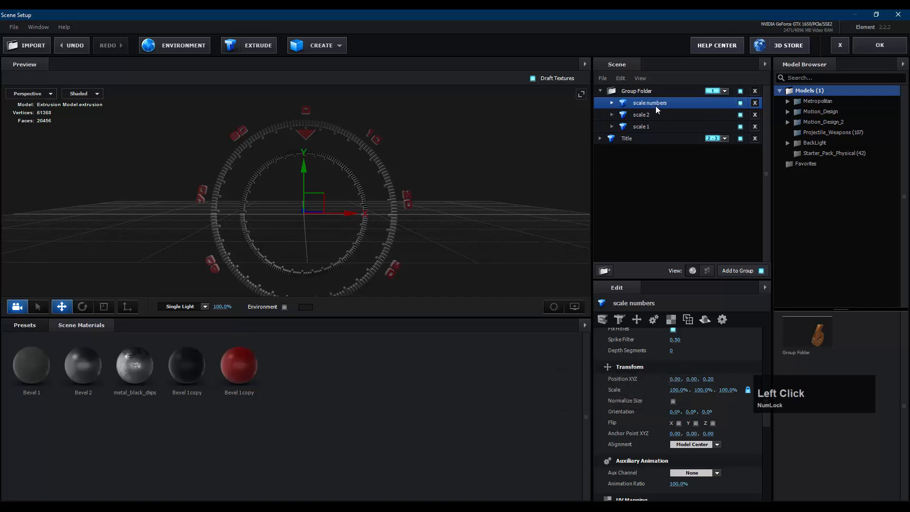
{"action": "left_click", "coordinate": [610, 104]}
{"action": "scroll", "coordinate": [307, 130], "scroll_direction": "up", "scroll_amount": 3}
{"action": "middle_click", "coordinate": [307, 129], "text": "shift"}
{"action": "left_click_drag", "start_coordinate": [331, 155], "coordinate": [337, 227]}
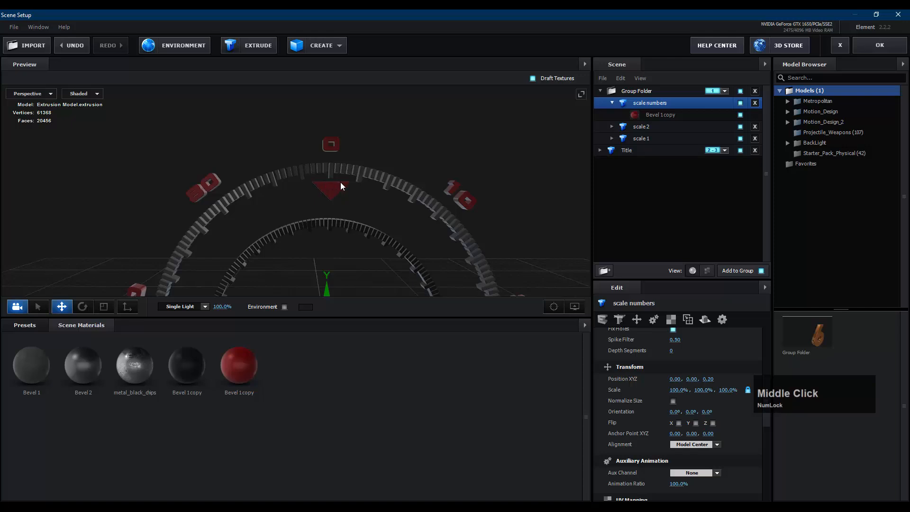
{"action": "left_click", "coordinate": [706, 271]}
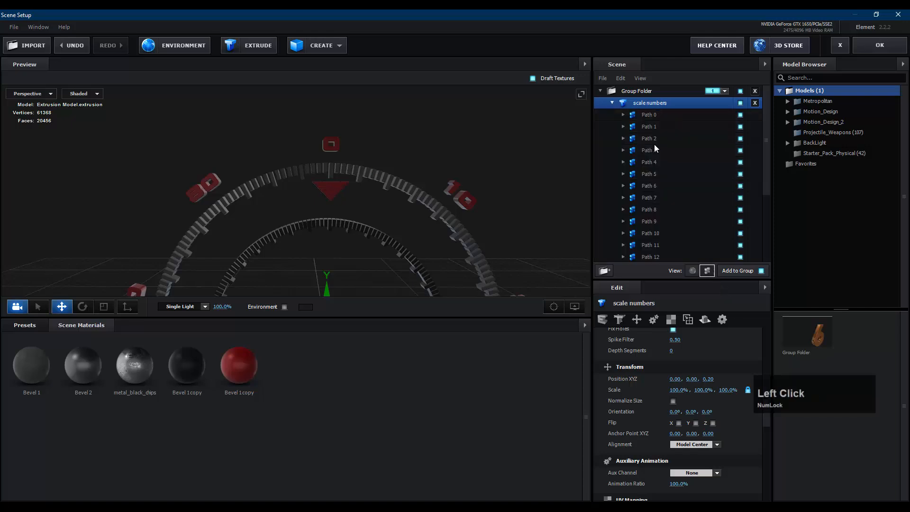
Find the red triangle's path, Path 17, among the scale numbers and lower it to about Y -0.08
{"action": "left_click", "coordinate": [683, 126]}
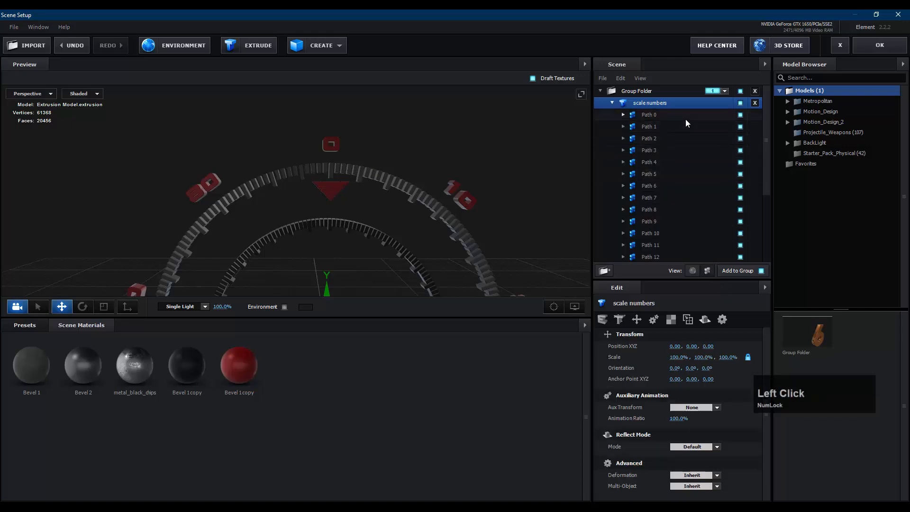
{"action": "left_click", "coordinate": [672, 213]}
{"action": "scroll", "coordinate": [672, 215], "scroll_direction": "down", "scroll_amount": 2}
{"action": "left_click", "coordinate": [670, 202]}
{"action": "left_click", "coordinate": [668, 226]}
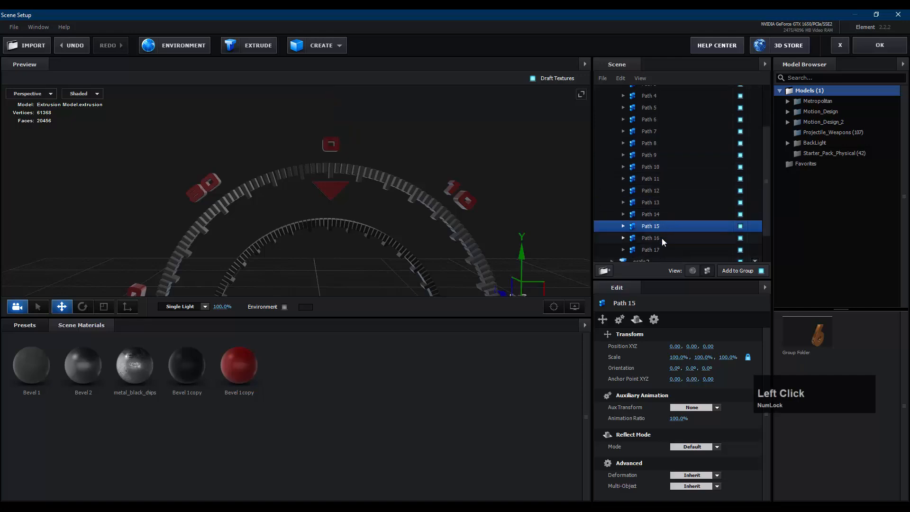
{"action": "left_click", "coordinate": [662, 238]}
{"action": "left_click", "coordinate": [660, 247]}
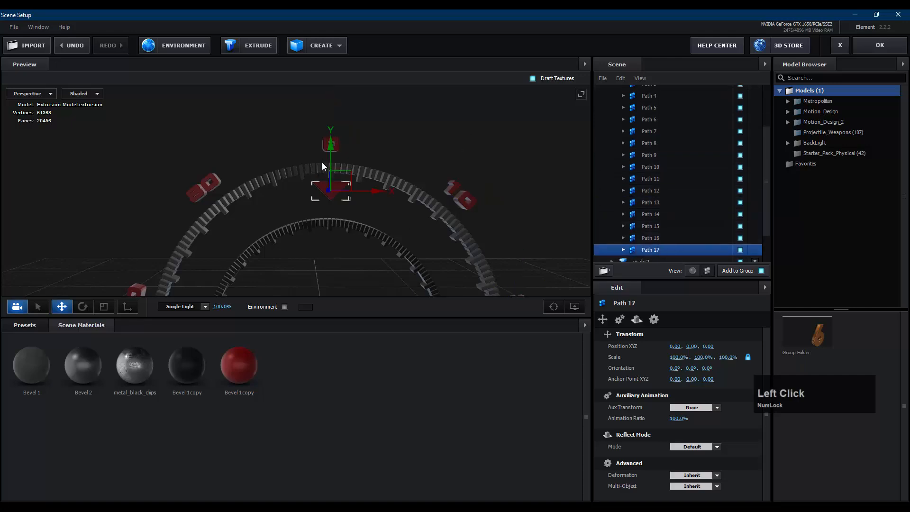
{"action": "left_click_drag", "start_coordinate": [331, 146], "coordinate": [332, 153]}
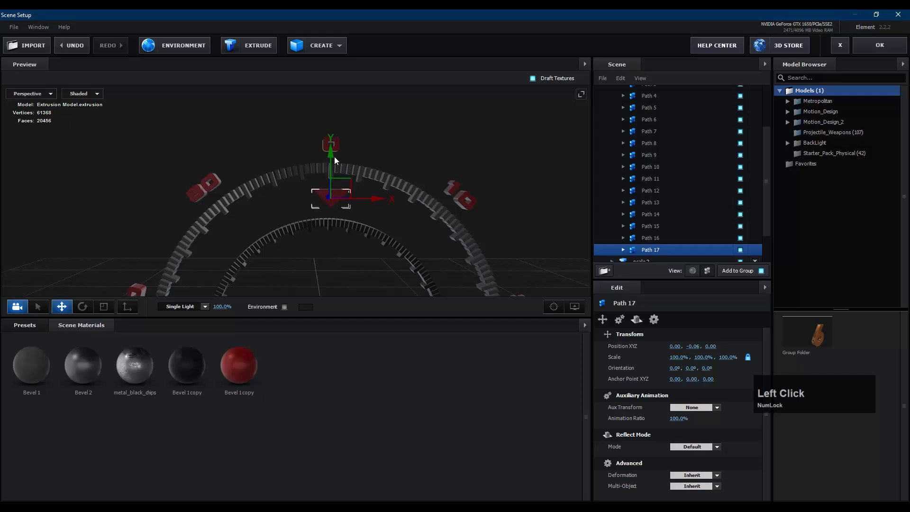
{"action": "left_click_drag", "start_coordinate": [332, 158], "coordinate": [332, 162]}
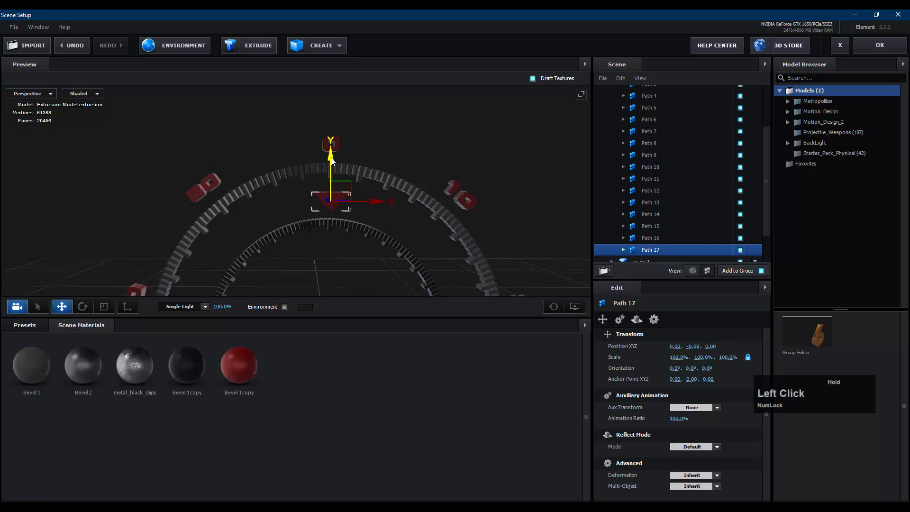
Switch the scene list back from paths to materials and collapse the scale numbers model
{"action": "scroll", "coordinate": [691, 146], "scroll_direction": "up", "scroll_amount": 1}
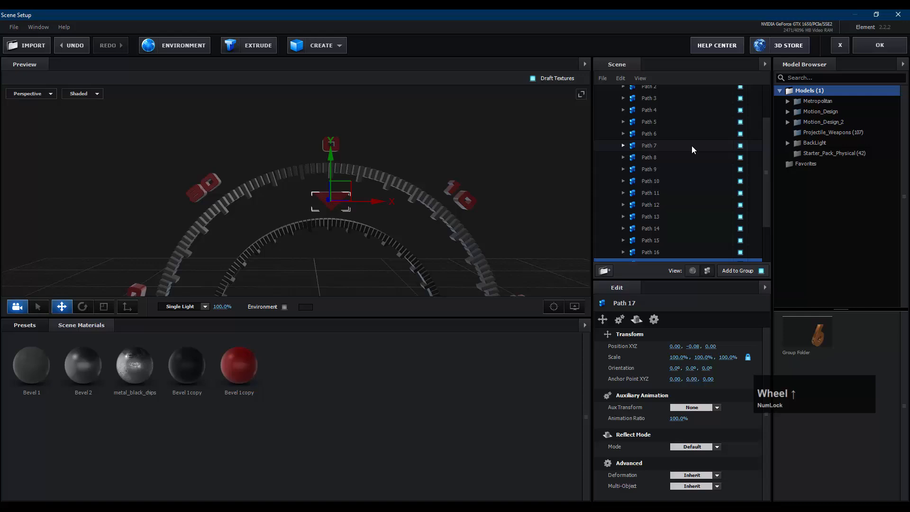
{"action": "left_click", "coordinate": [697, 273]}
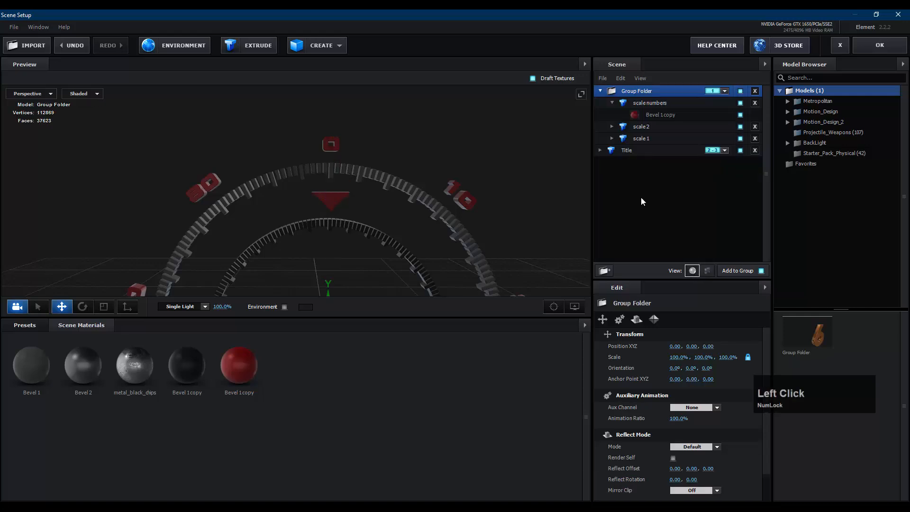
{"action": "left_click", "coordinate": [612, 103]}
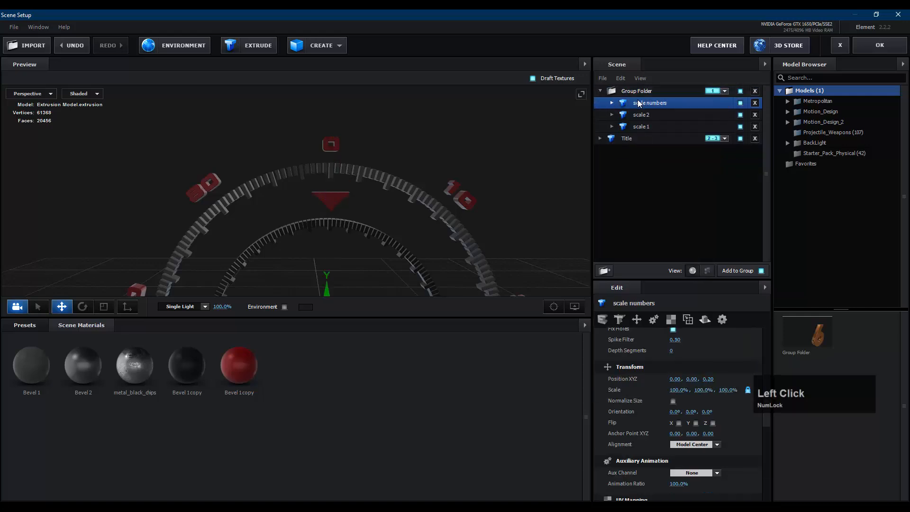
Scale the scale numbers model uniformly to 103%
{"action": "left_click", "coordinate": [727, 390]}
{"action": "type", "text": "103"}
{"action": "key", "text": "Return"}
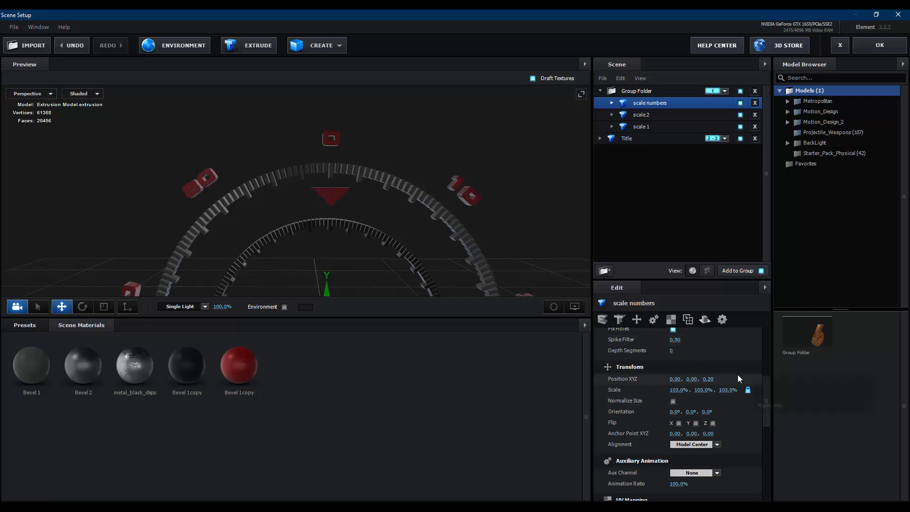
{"action": "scroll", "coordinate": [519, 206], "scroll_direction": "down", "scroll_amount": 2}
{"action": "left_click_drag", "start_coordinate": [477, 213], "coordinate": [489, 175]}
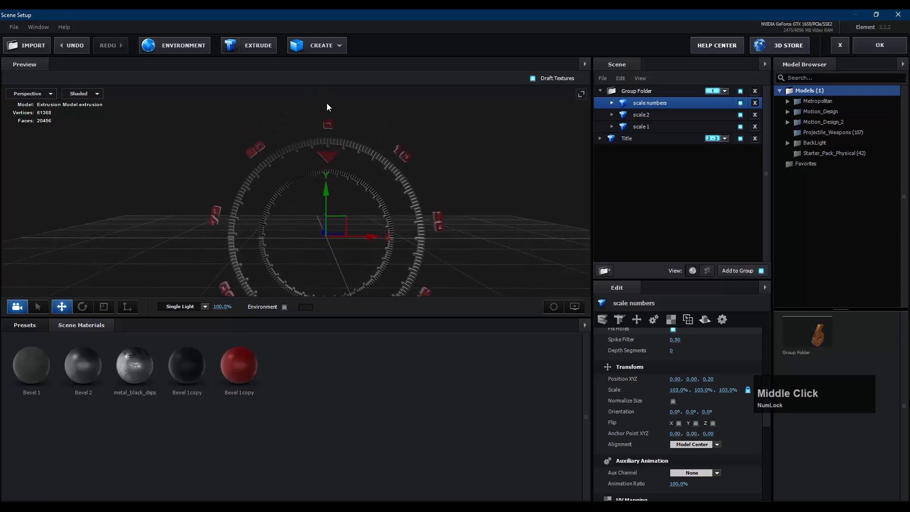
{"action": "scroll", "coordinate": [332, 107], "scroll_direction": "up", "scroll_amount": 5}
{"action": "left_click_drag", "start_coordinate": [362, 124], "coordinate": [407, 189]}
Assign the inner dial ring, scale 1, to auxiliary animation Channel 1
{"action": "left_click", "coordinate": [655, 118]}
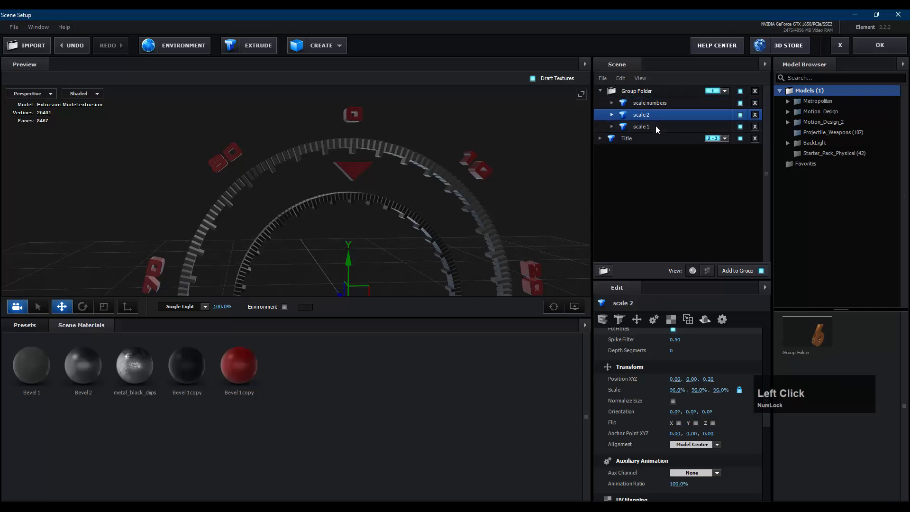
{"action": "left_click", "coordinate": [655, 126]}
{"action": "right_click", "coordinate": [644, 126]}
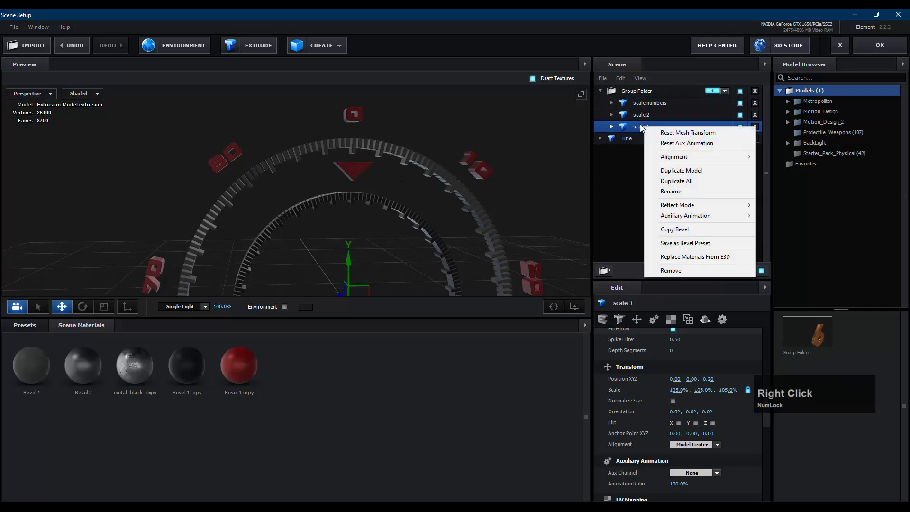
{"action": "left_click", "coordinate": [637, 127]}
{"action": "right_click", "coordinate": [666, 126]}
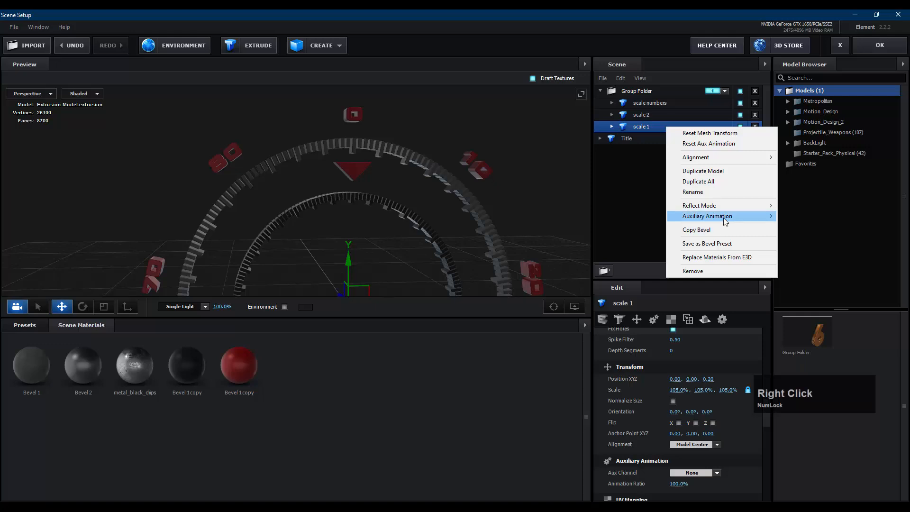
{"action": "mouse_move", "coordinate": [716, 220]}
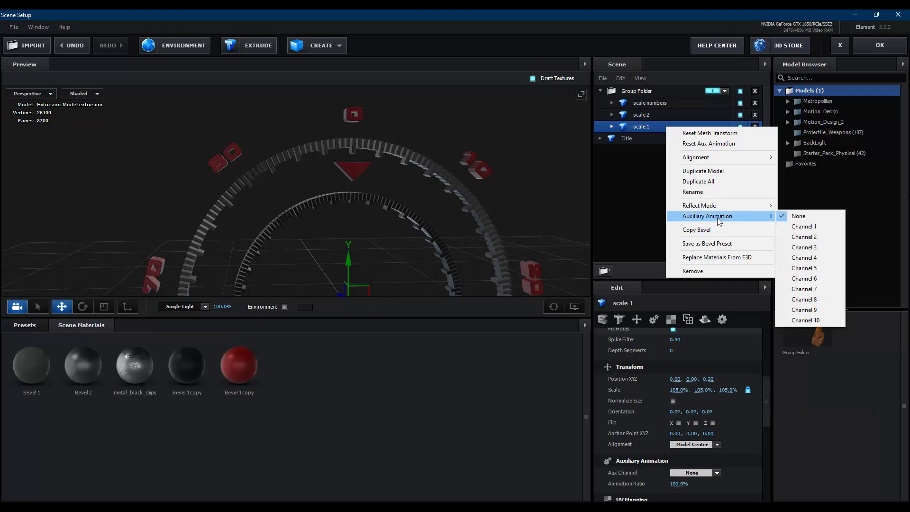
{"action": "left_click", "coordinate": [800, 228]}
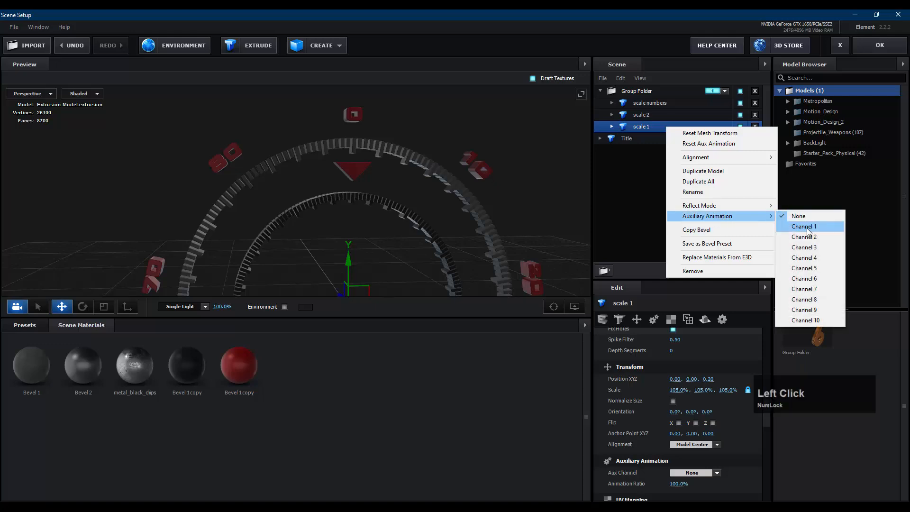
Assign the outer dial ring, scale 2, to auxiliary animation Channel 2
{"action": "left_click", "coordinate": [655, 115]}
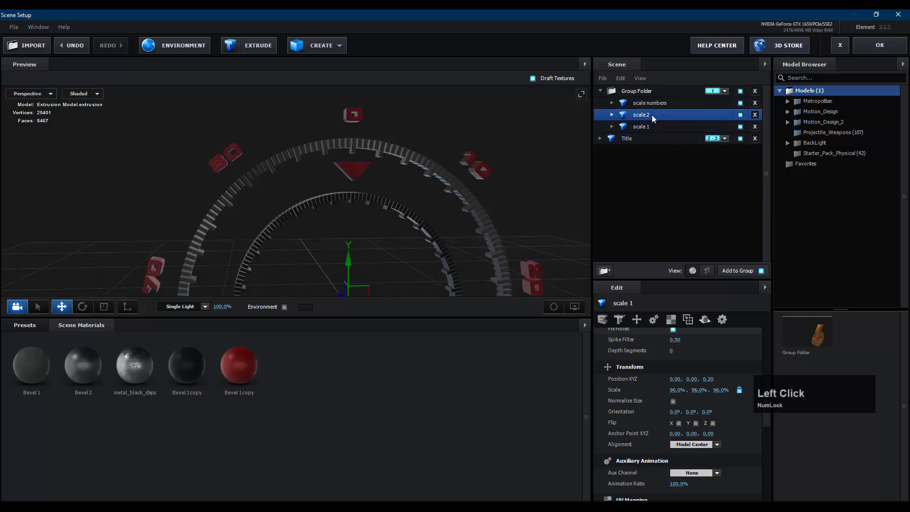
{"action": "right_click", "coordinate": [639, 115]}
{"action": "mouse_move", "coordinate": [697, 208]}
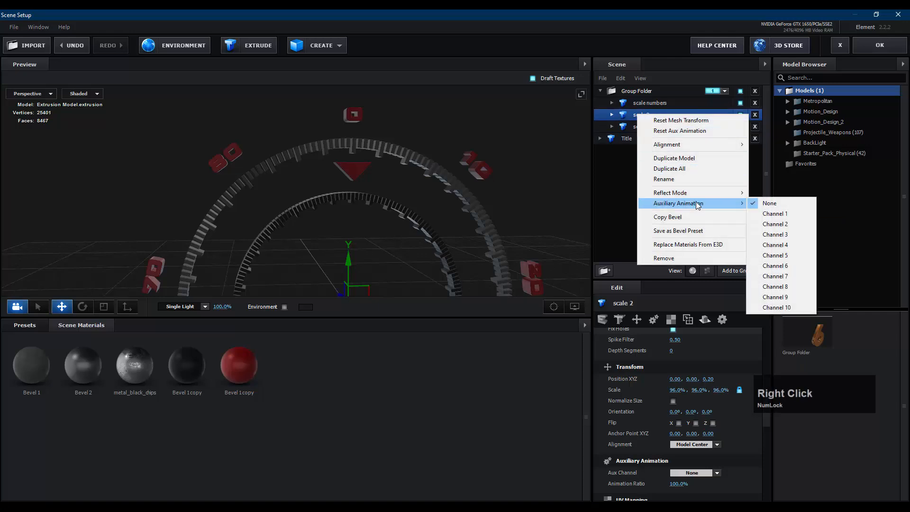
{"action": "left_click", "coordinate": [777, 223]}
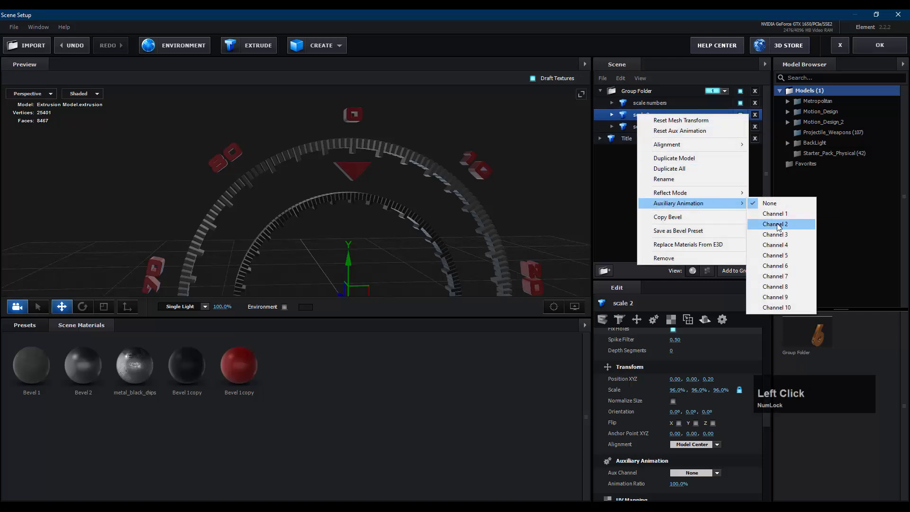
Assign the scale numbers model to auxiliary animation Channel 3
{"action": "right_click", "coordinate": [667, 104]}
{"action": "mouse_move", "coordinate": [743, 198]}
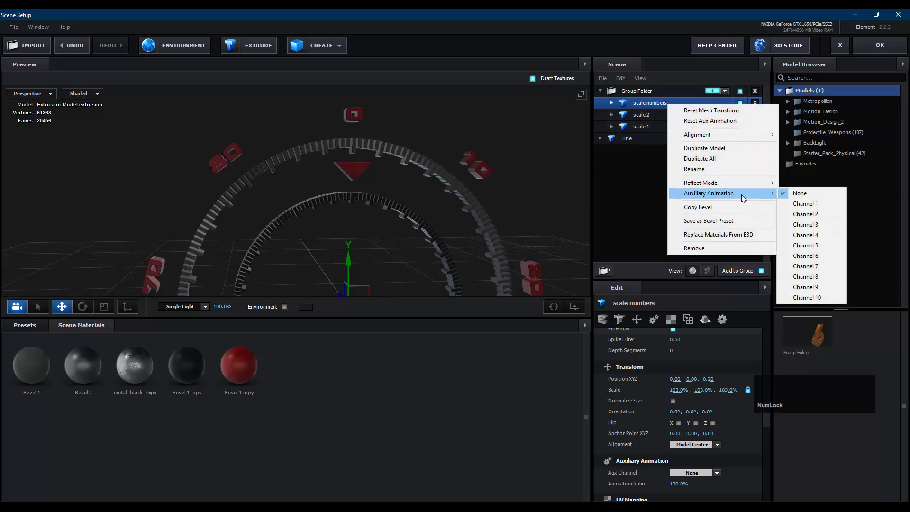
{"action": "left_click", "coordinate": [810, 227]}
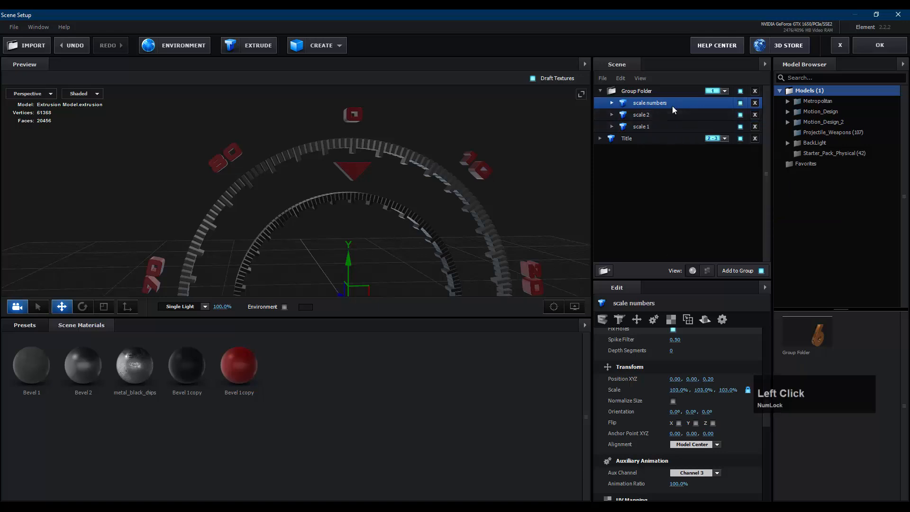
{"action": "left_click_drag", "start_coordinate": [430, 141], "coordinate": [427, 188]}
{"action": "scroll", "coordinate": [420, 157], "scroll_direction": "down", "scroll_amount": 1}
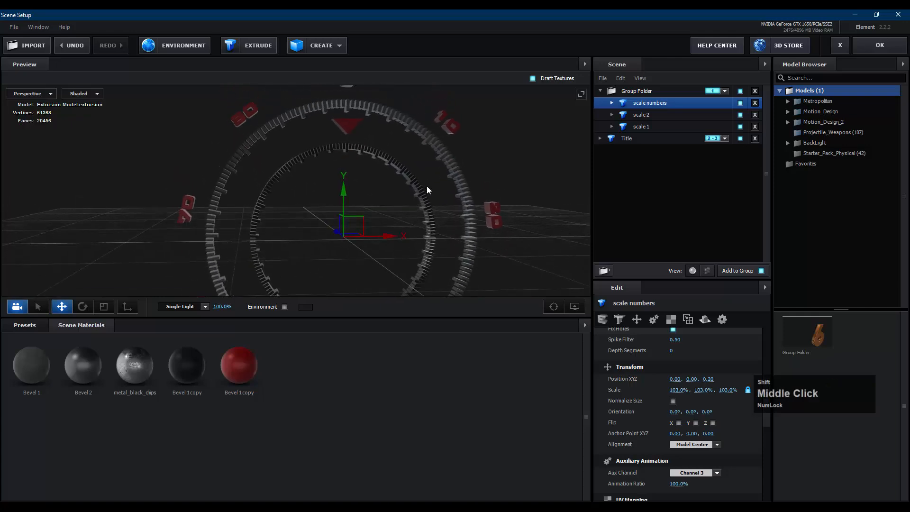
Accept the scene setup changes, returning to the After Effects composition, and save the project
{"action": "left_click", "coordinate": [654, 126]}
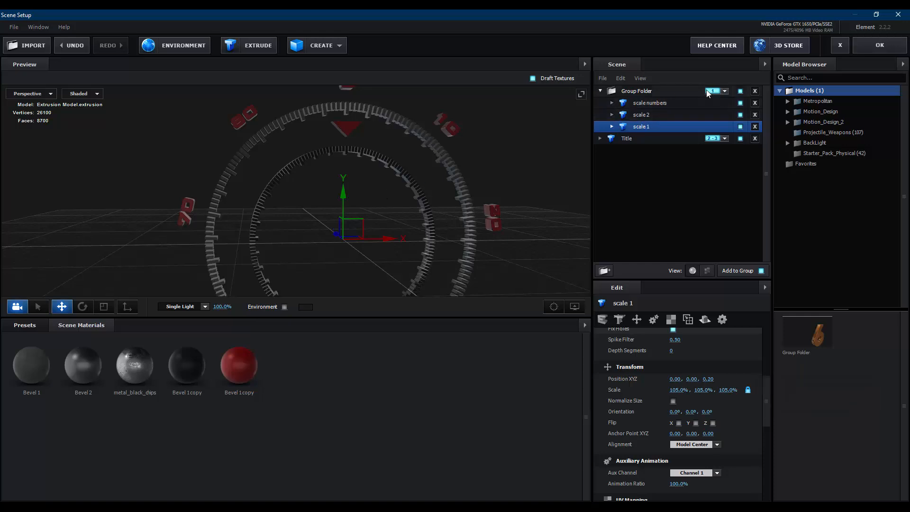
{"action": "left_click", "coordinate": [889, 48]}
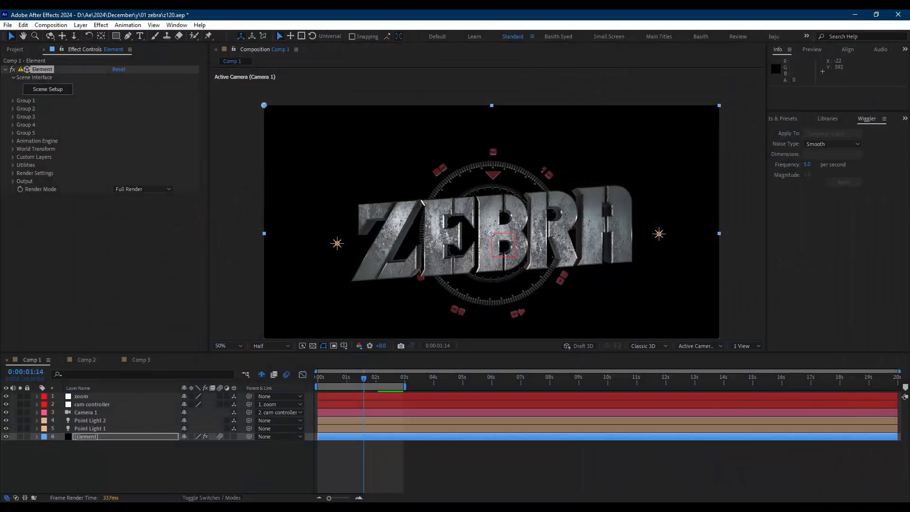
{"action": "key", "text": "ctrl+s"}
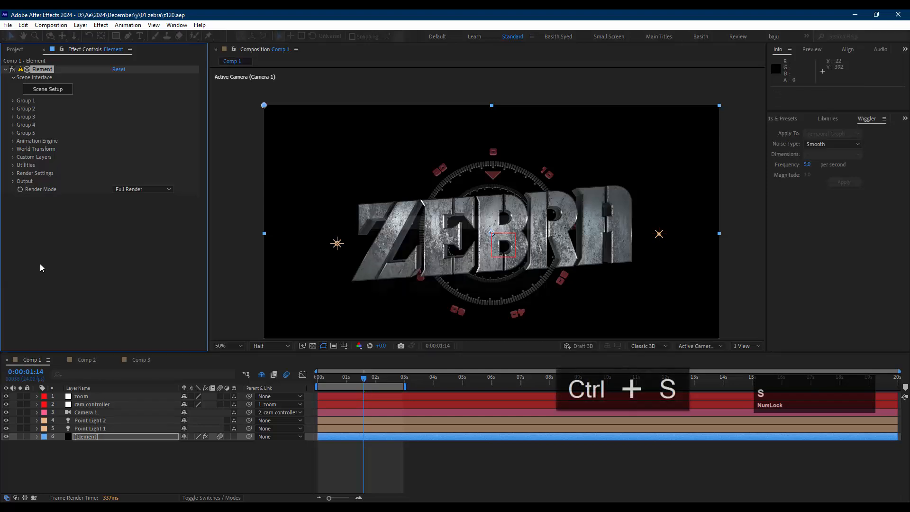
Expand Group 1's aux channels in the Element effect down to Channel 1's rotation properties
{"action": "left_click", "coordinate": [17, 100]}
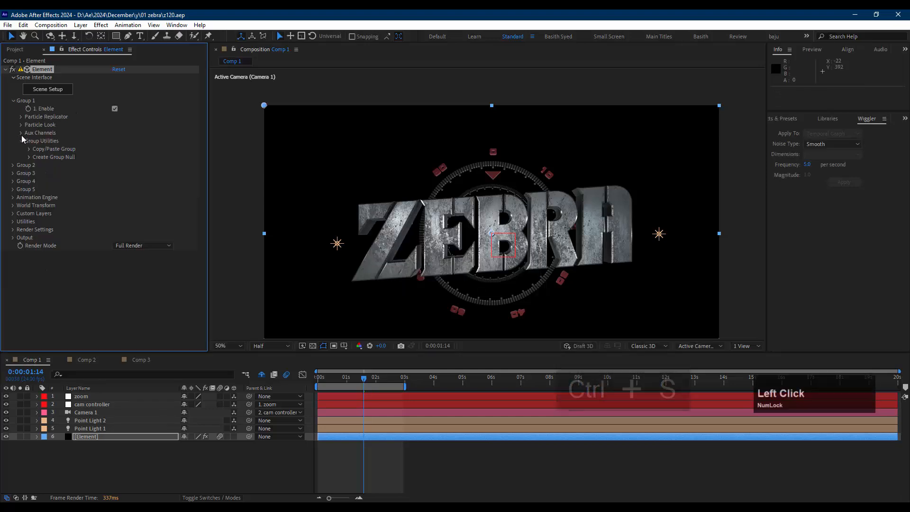
{"action": "left_click", "coordinate": [20, 133]}
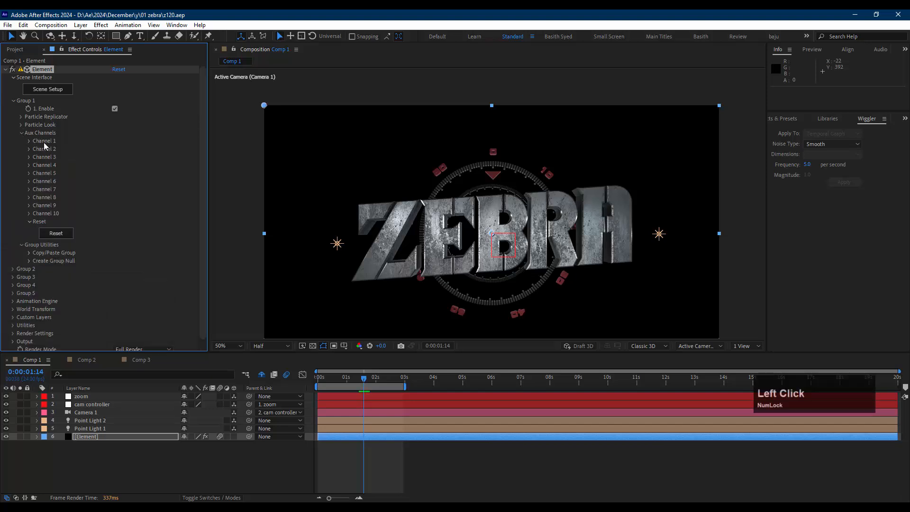
{"action": "left_click", "coordinate": [30, 141]}
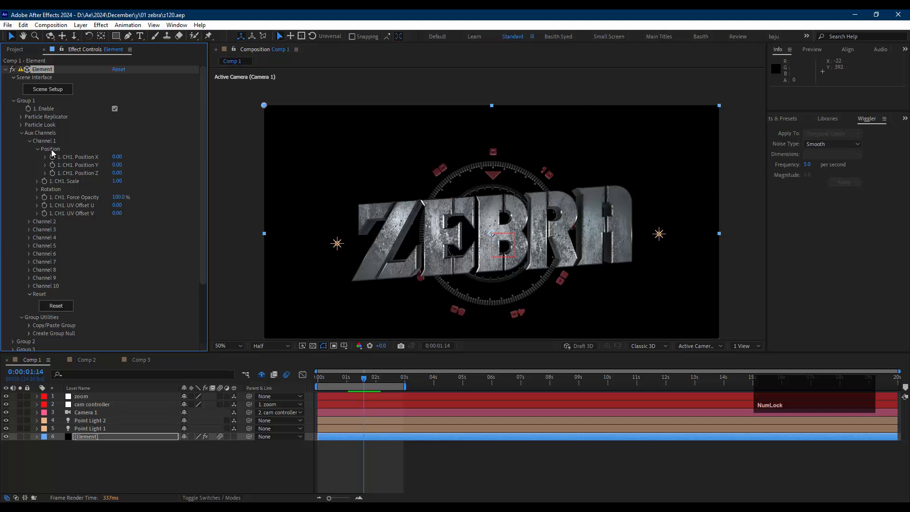
{"action": "left_click", "coordinate": [37, 189]}
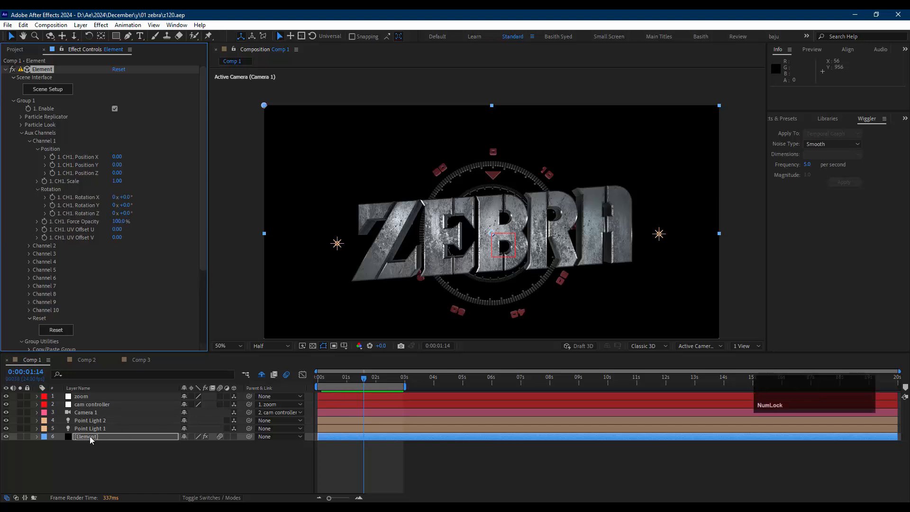
Set a Channel 1 Rotation Z keyframe at 0:00:00:10 on the Element layer and reveal its keyframed properties in the timeline
{"action": "left_click", "coordinate": [110, 436]}
{"action": "key", "text": "u"}
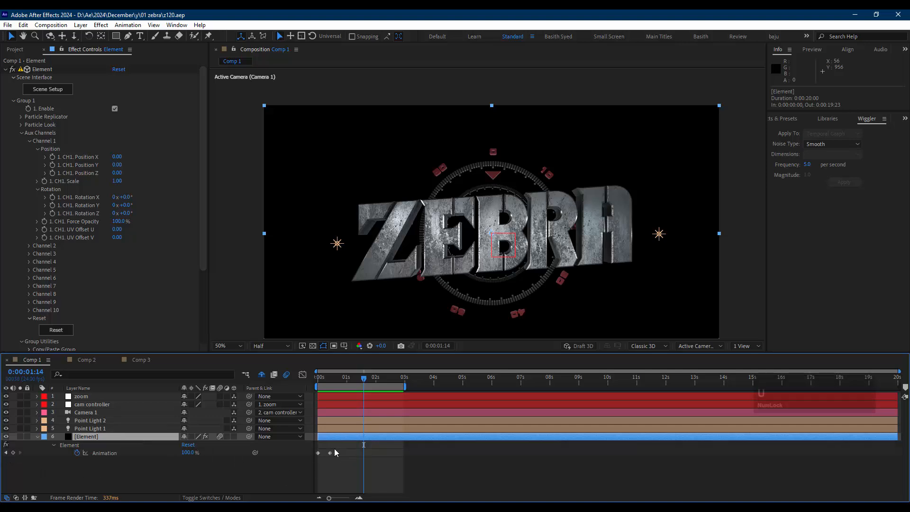
{"action": "key", "text": "j"}
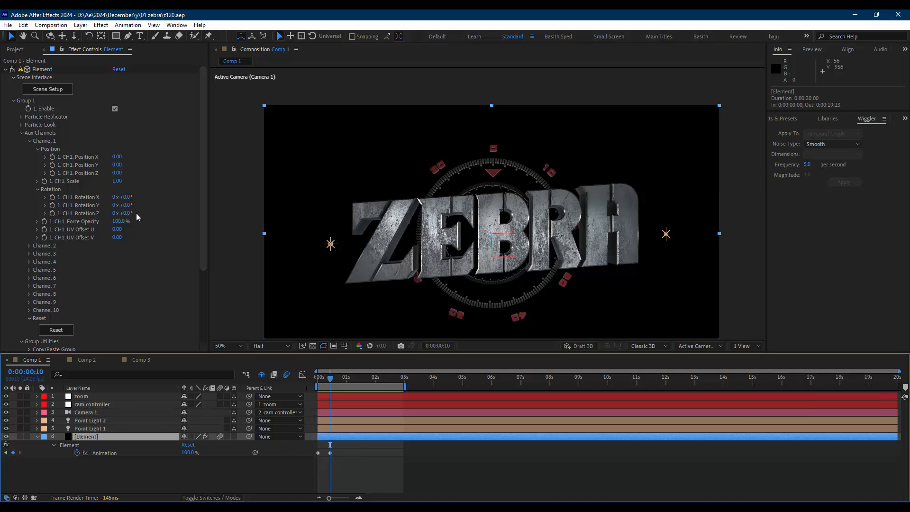
{"action": "left_click", "coordinate": [161, 198]}
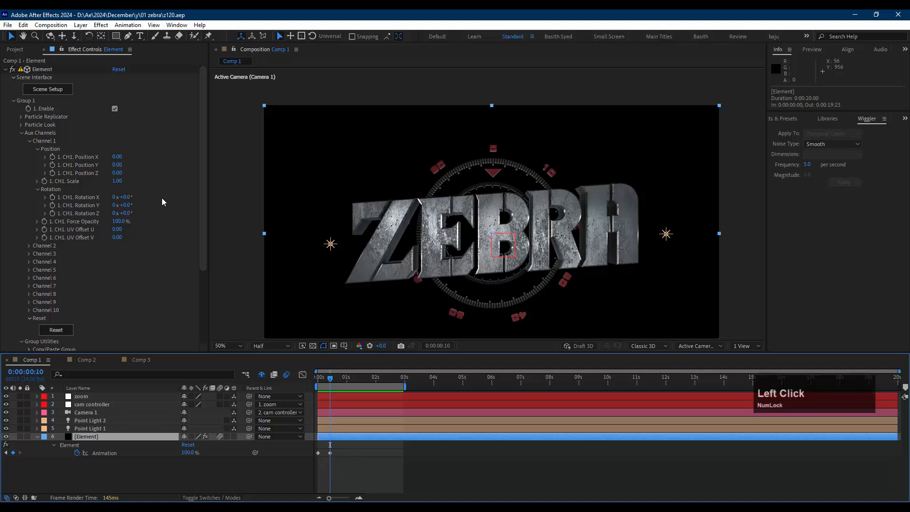
{"action": "left_click", "coordinate": [51, 213]}
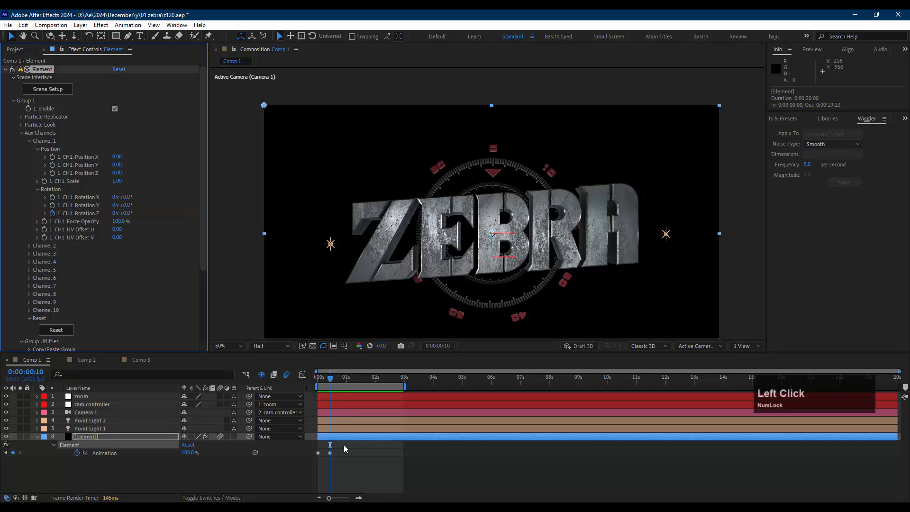
{"action": "key", "text": "u"}
{"action": "key", "text": "u"}
{"action": "key", "text": "u"}
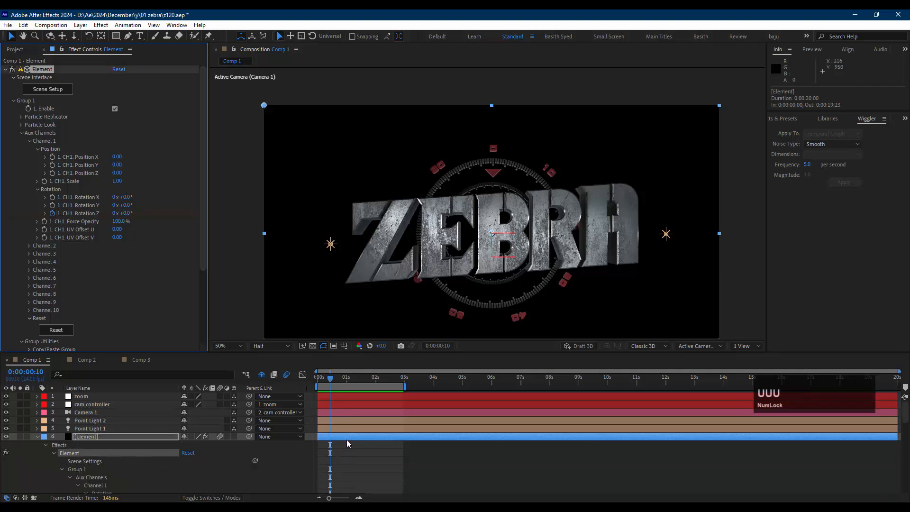
{"action": "key", "text": "u"}
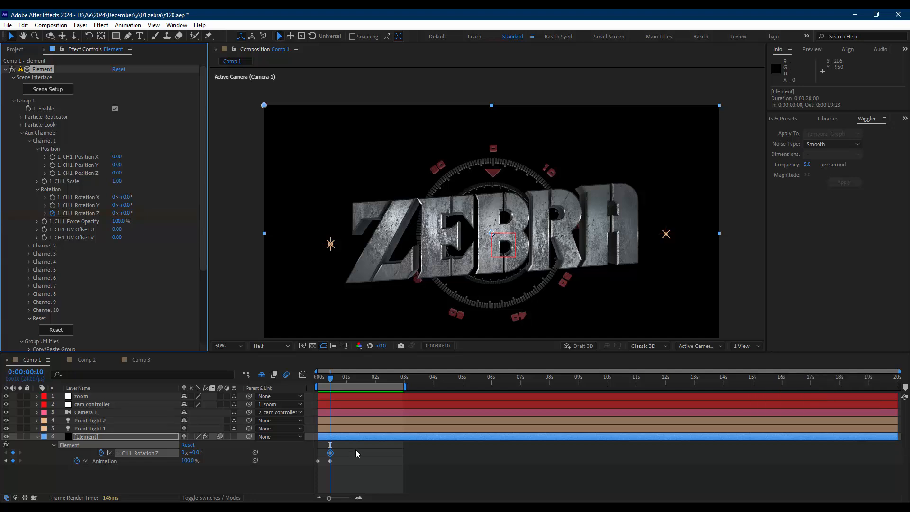
Advance the current time frame by frame to 0:00:00:15
{"action": "key", "text": "Page_Down"}
{"action": "key", "text": "Page_Down"}
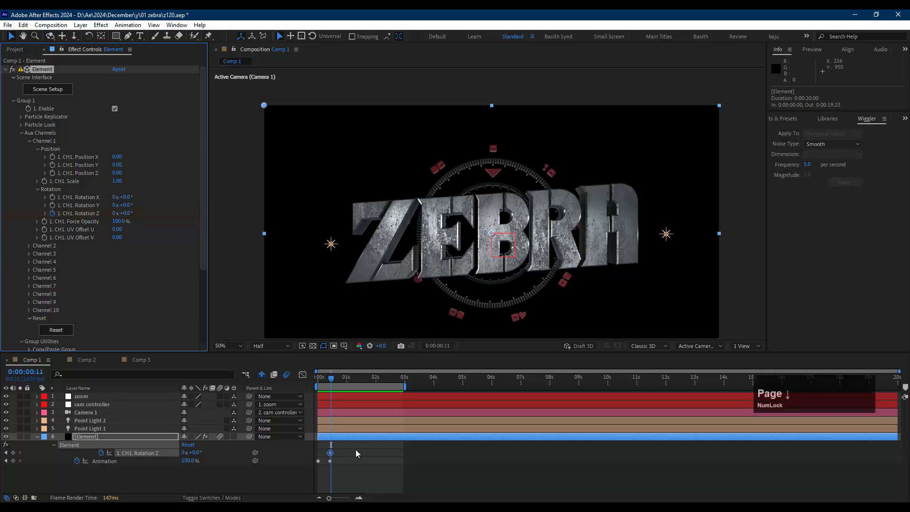
{"action": "key", "text": "Page_Down"}
{"action": "key", "text": "Page_Down"}
{"action": "key", "text": "Page_Down"}
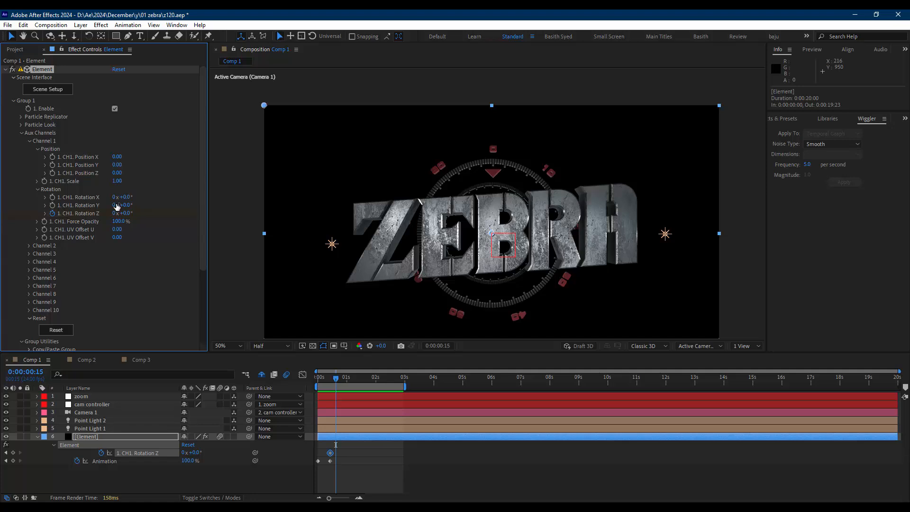
{"action": "left_click", "coordinate": [340, 452]}
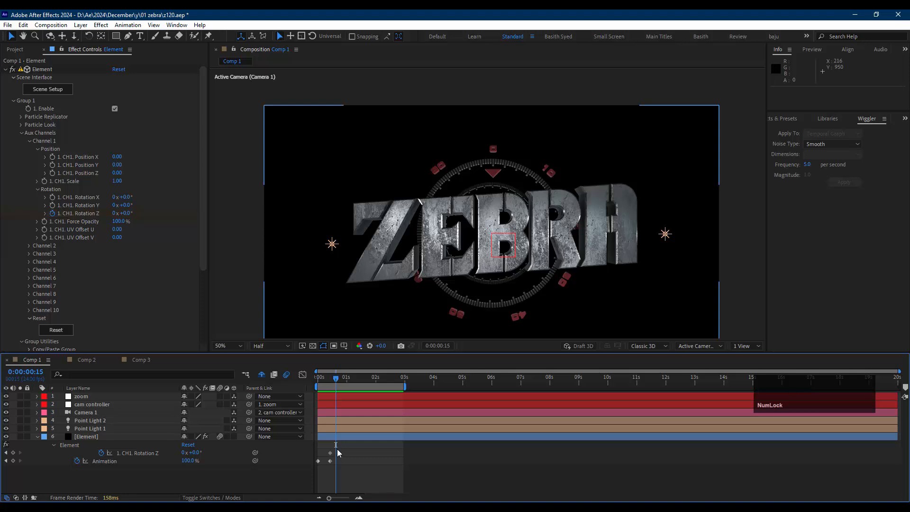
{"action": "left_click", "coordinate": [330, 453]}
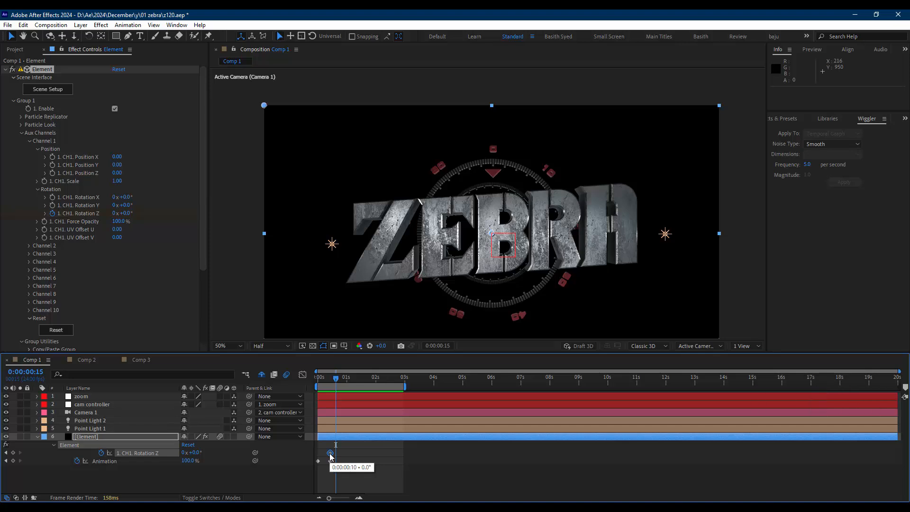
{"action": "left_click", "coordinate": [341, 439]}
{"action": "left_click", "coordinate": [341, 438]}
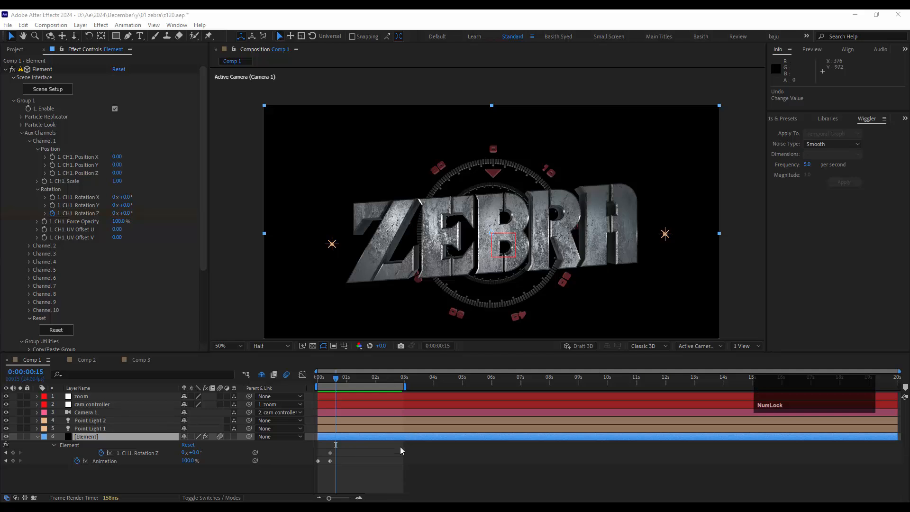
{"action": "left_click", "coordinate": [337, 441]}
{"action": "left_click", "coordinate": [344, 438]}
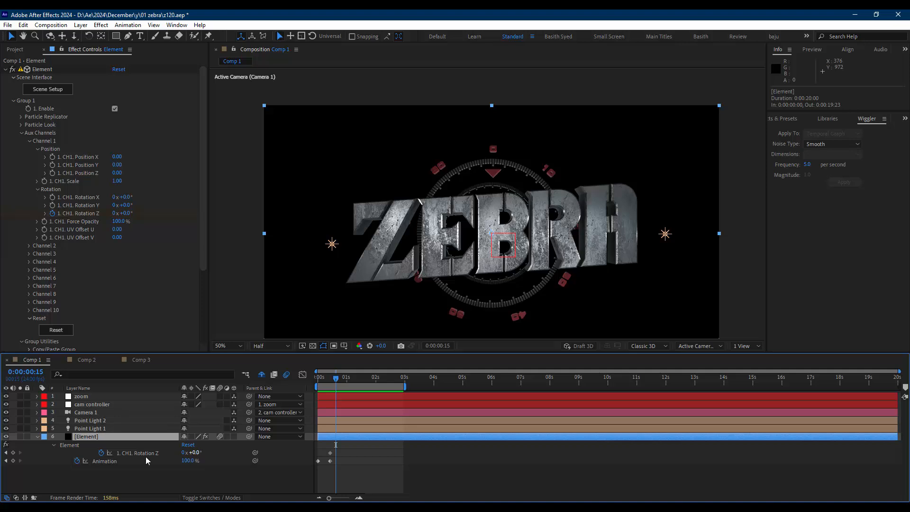
Return to the 0:00:00:10 keyframe and try a value of 180° for Channel 1's Rotation Z
{"action": "left_click", "coordinate": [6, 453]}
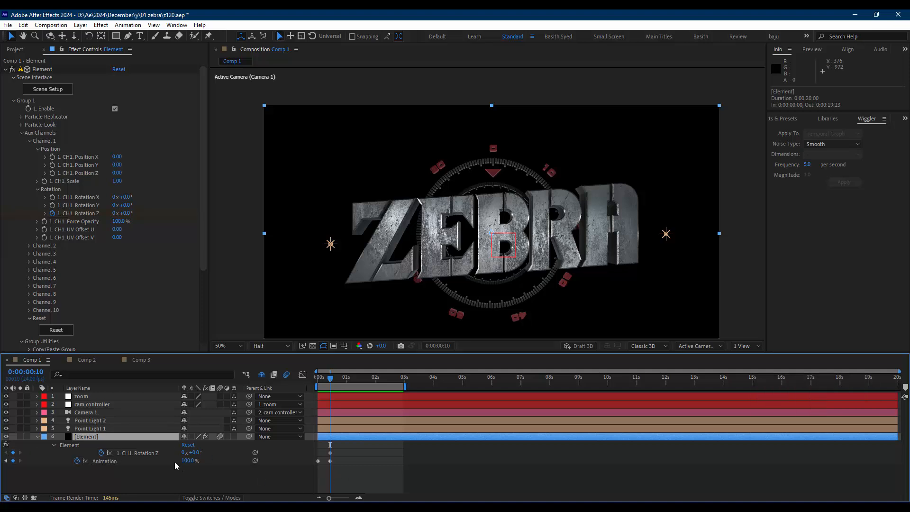
{"action": "left_click", "coordinate": [192, 452]}
{"action": "key", "text": "Return"}
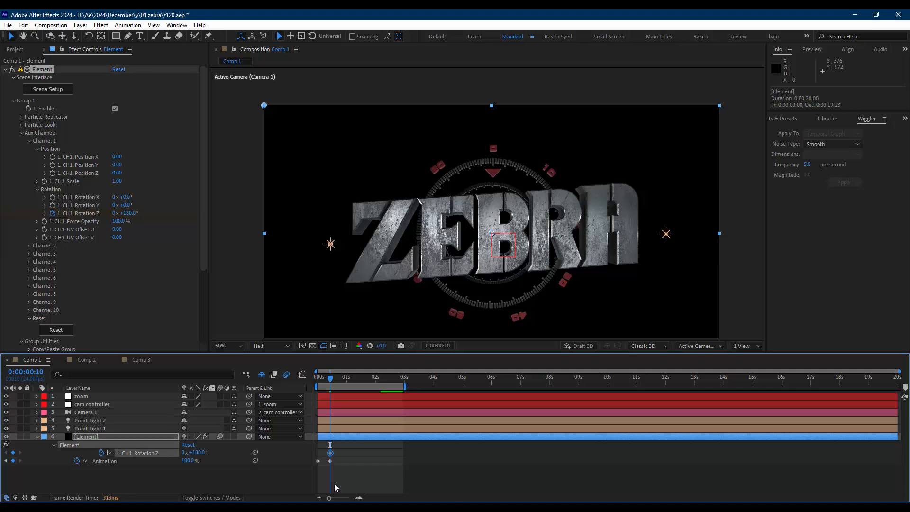
{"action": "left_click_drag", "start_coordinate": [202, 456], "coordinate": [185, 456]}
{"action": "key", "text": "ctrl+z"}
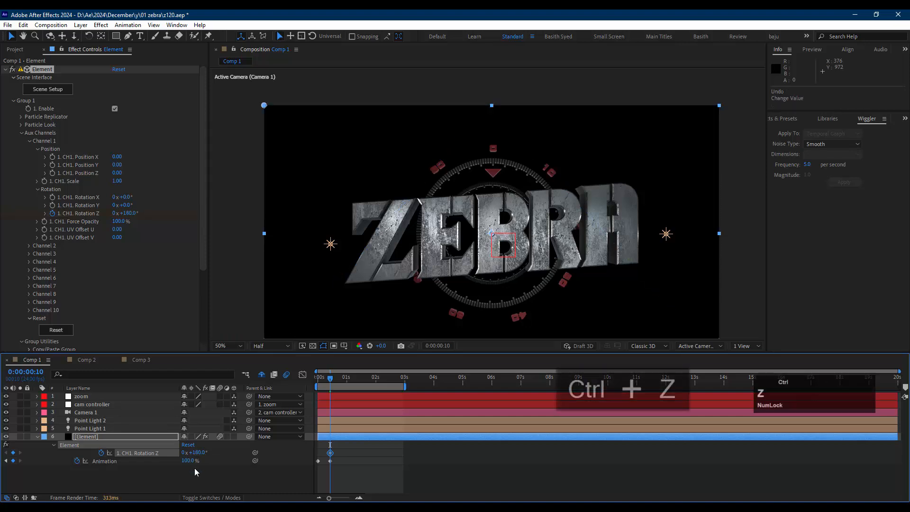
Remove the keyframing from Channel 1's Rotation Z and reset its value to 0°
{"action": "left_click", "coordinate": [102, 453]}
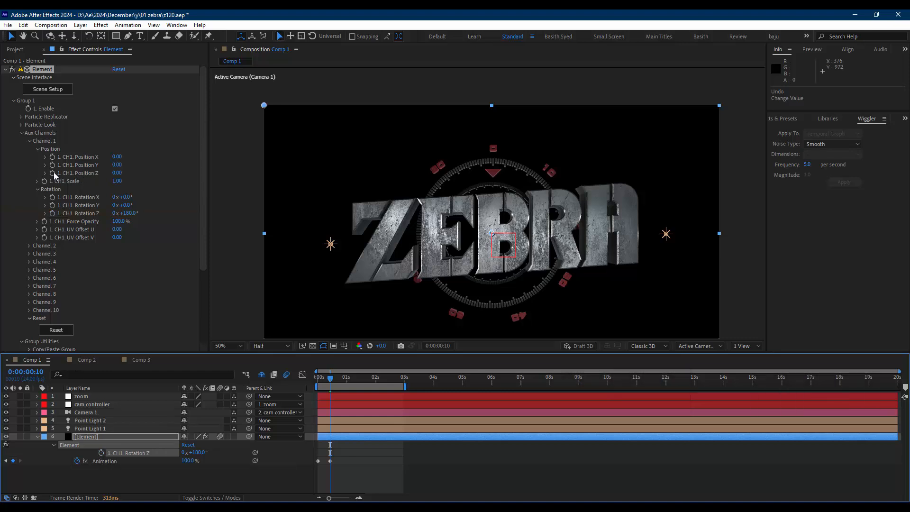
{"action": "left_click", "coordinate": [52, 141]}
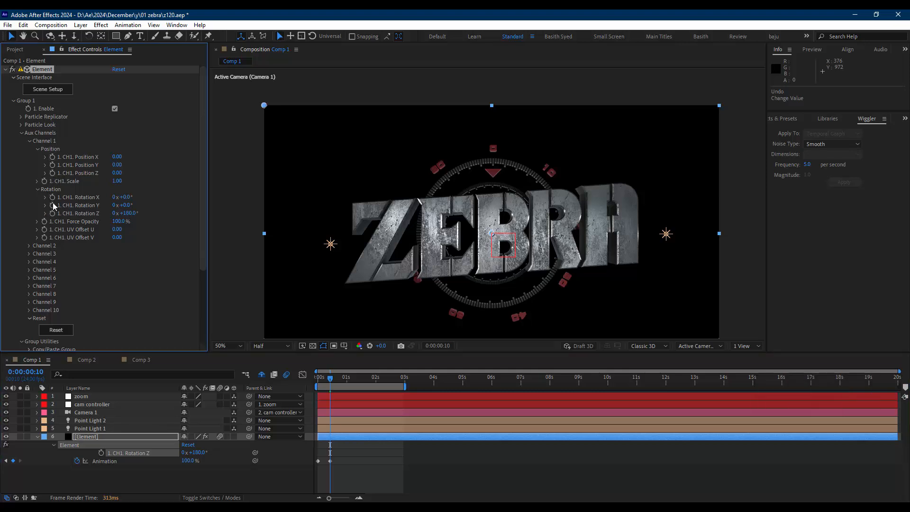
{"action": "left_click", "coordinate": [37, 190]}
{"action": "left_click", "coordinate": [127, 215]}
{"action": "type", "text": "0"}
{"action": "key", "text": "Return"}
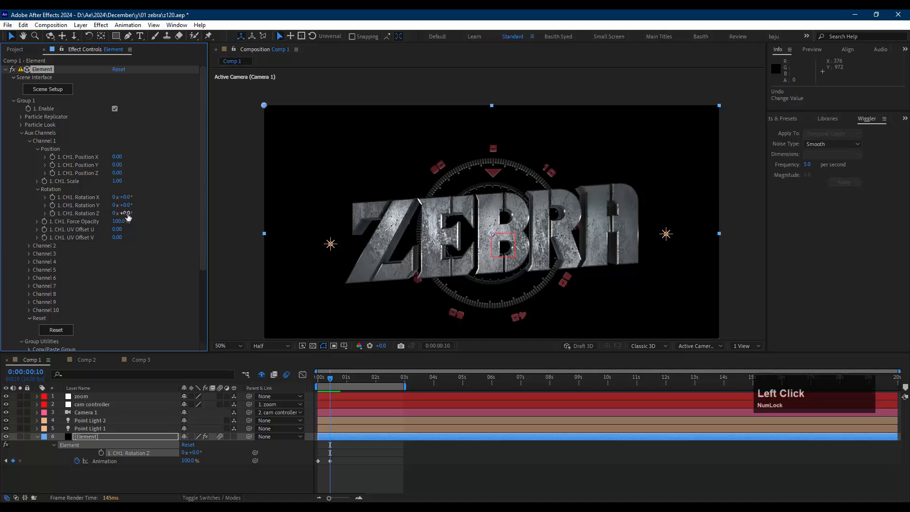
{"action": "left_click", "coordinate": [38, 190]}
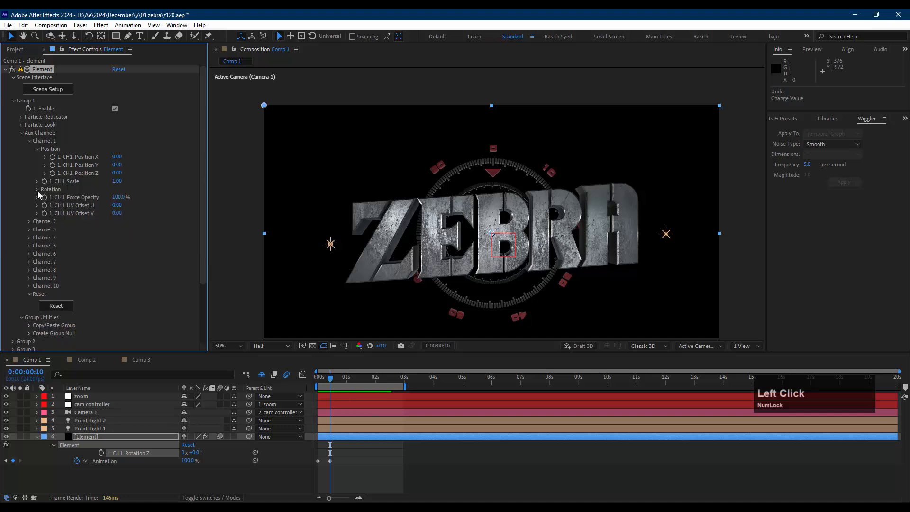
{"action": "left_click", "coordinate": [28, 141]}
{"action": "left_click", "coordinate": [28, 141]}
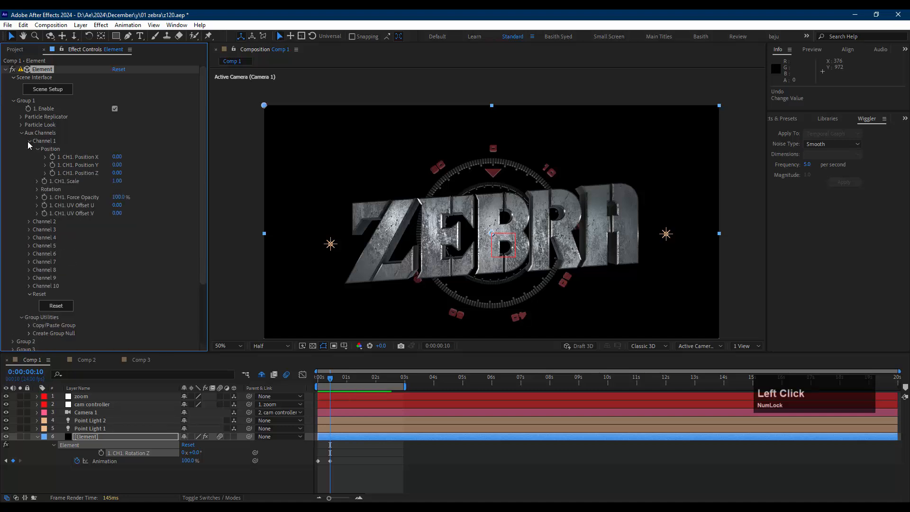
{"action": "left_click", "coordinate": [38, 189]}
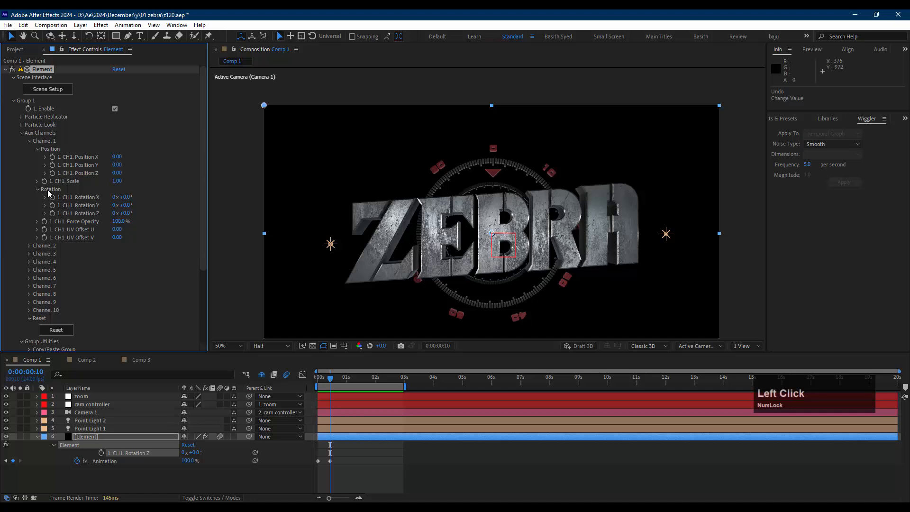
{"action": "left_click", "coordinate": [36, 437]}
{"action": "left_click", "coordinate": [100, 441]}
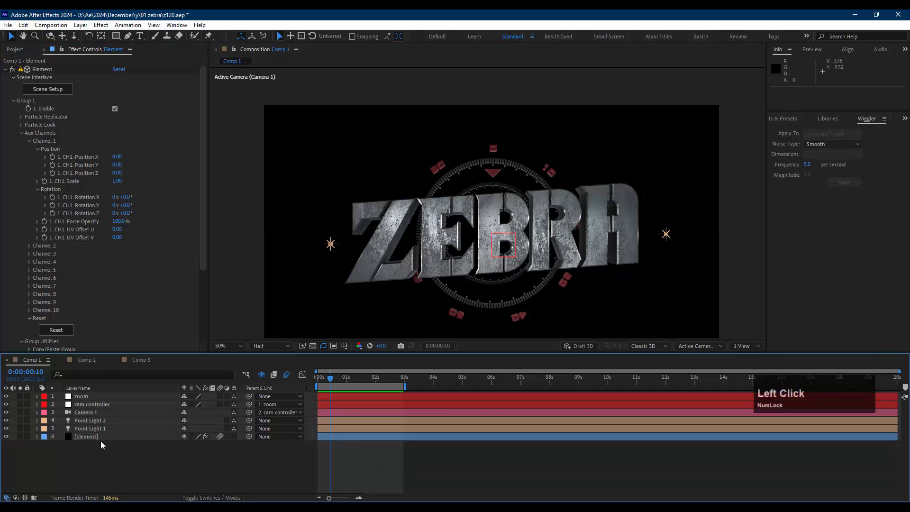
{"action": "left_click", "coordinate": [26, 141]}
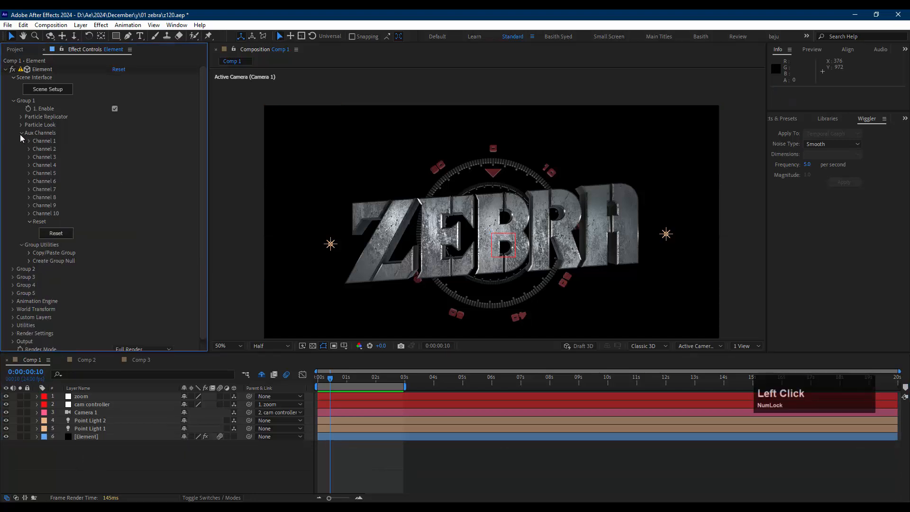
{"action": "left_click", "coordinate": [20, 135]}
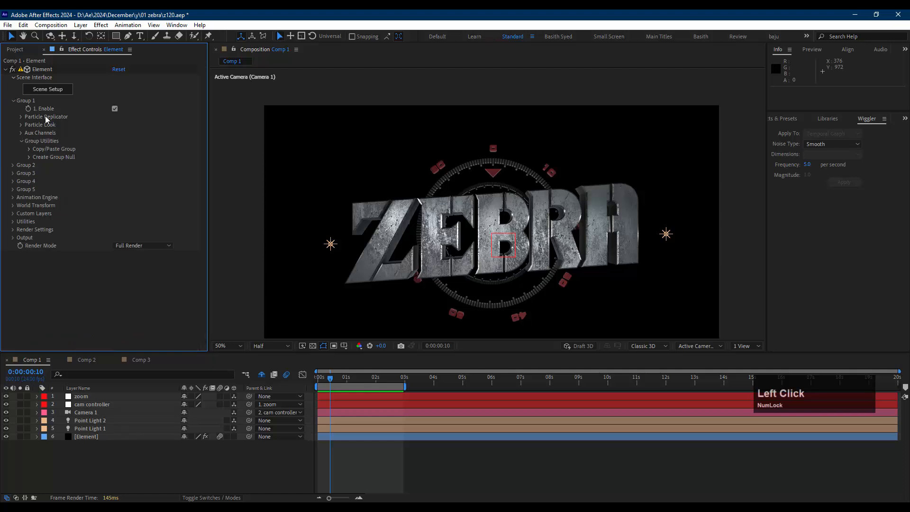
{"action": "left_click", "coordinate": [19, 126]}
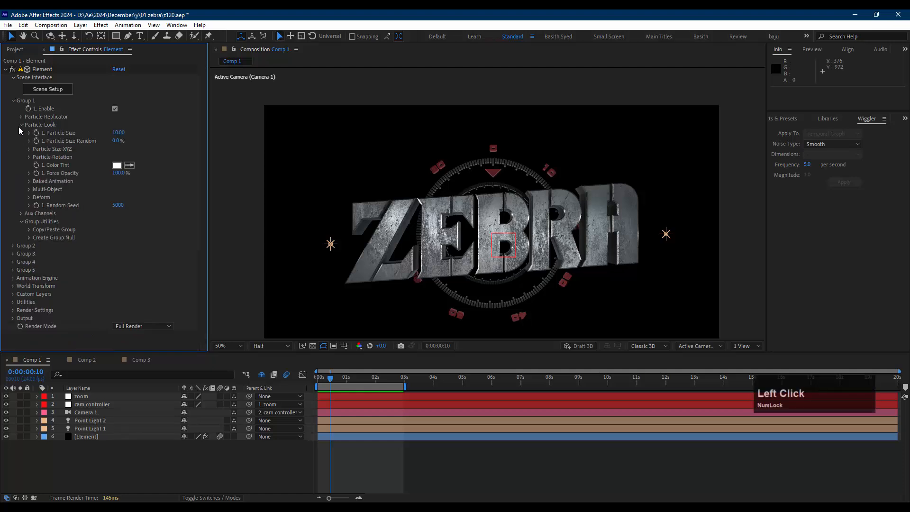
{"action": "left_click", "coordinate": [19, 126]}
{"action": "left_click", "coordinate": [21, 133]}
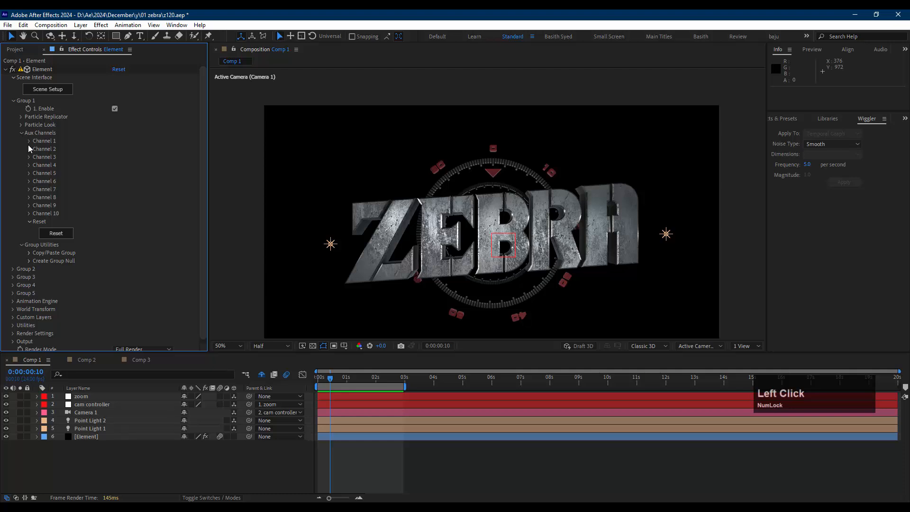
Add the expression time*25 to Channel 1's Rotation Z on the Element layer and copy the expression text
{"action": "left_click", "coordinate": [28, 141]}
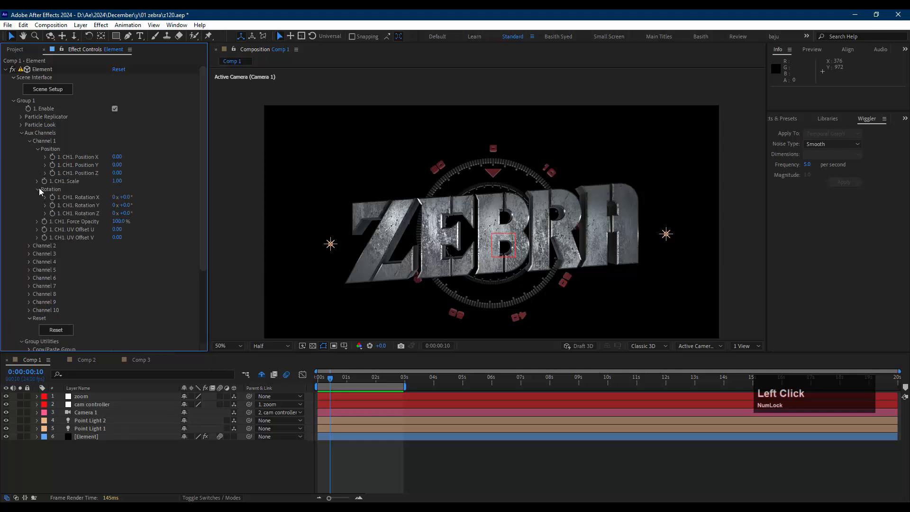
{"action": "left_click", "coordinate": [39, 189]}
{"action": "left_click", "coordinate": [39, 189]}
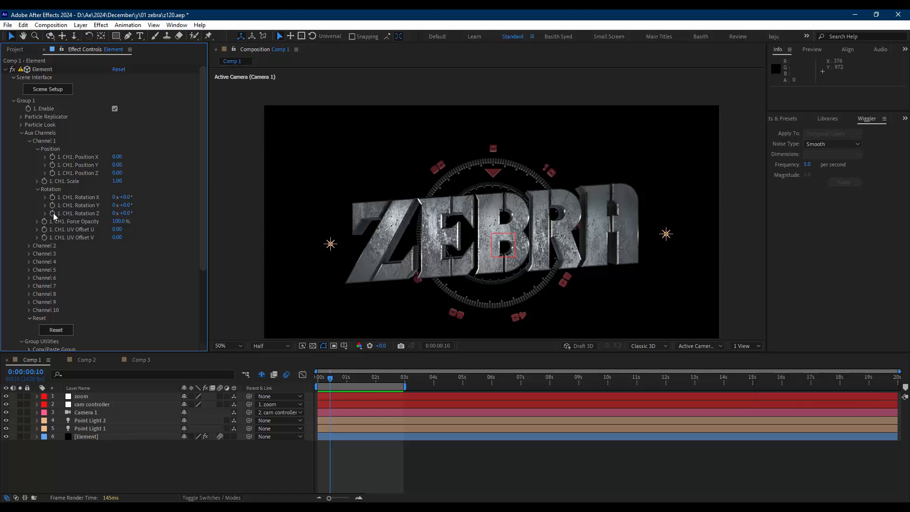
{"action": "key", "text": "alt"}
{"action": "left_click", "coordinate": [53, 213], "text": "alt"}
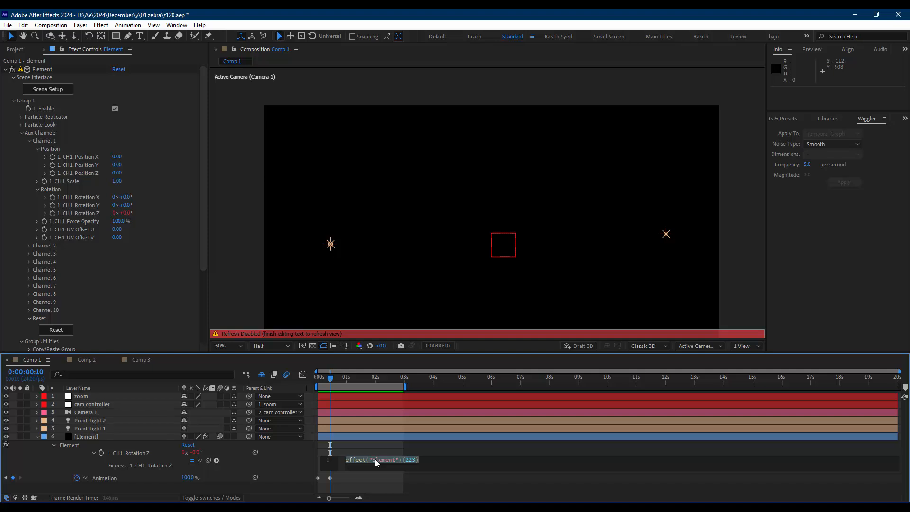
{"action": "type", "text": "time"}
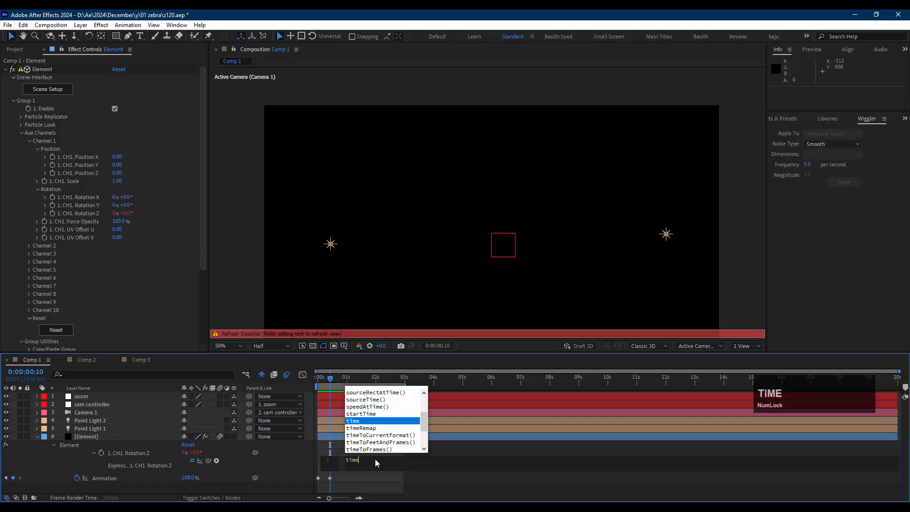
{"action": "type", "text": "*"}
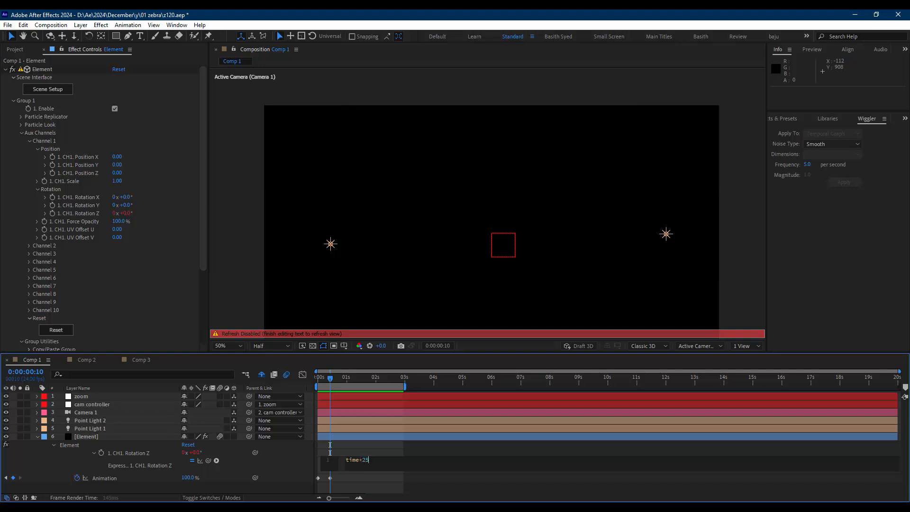
{"action": "left_click_drag", "start_coordinate": [372, 462], "coordinate": [343, 461]}
{"action": "key", "text": "ctrl+c"}
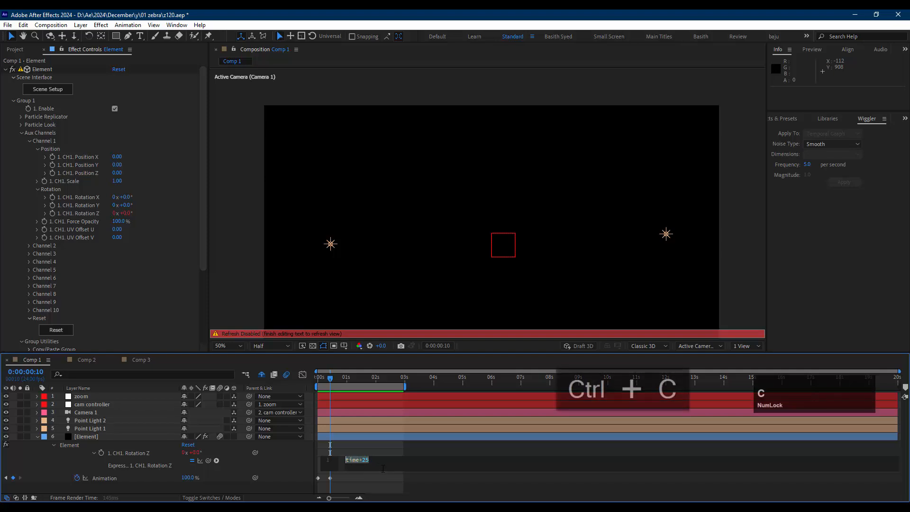
{"action": "left_click", "coordinate": [378, 454]}
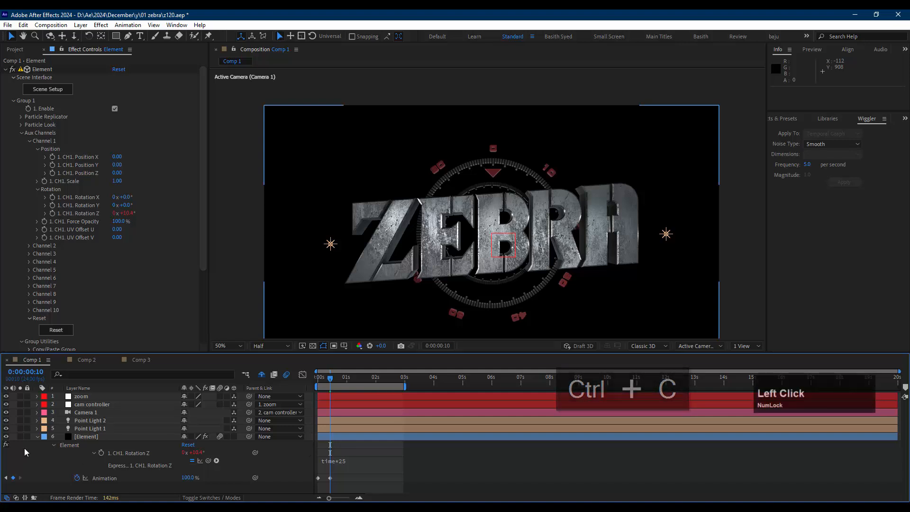
Add the expression -time*25 to Channel 2's Rotation Z, reusing the copied Channel 1 expression with a minus sign in front
{"action": "left_click", "coordinate": [29, 141]}
{"action": "left_click", "coordinate": [30, 141]}
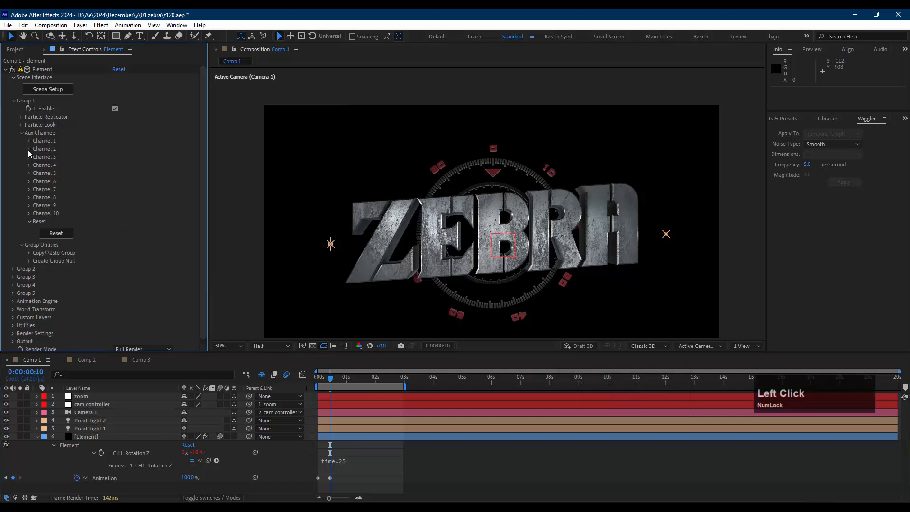
{"action": "left_click", "coordinate": [28, 149]}
{"action": "left_click", "coordinate": [38, 197]}
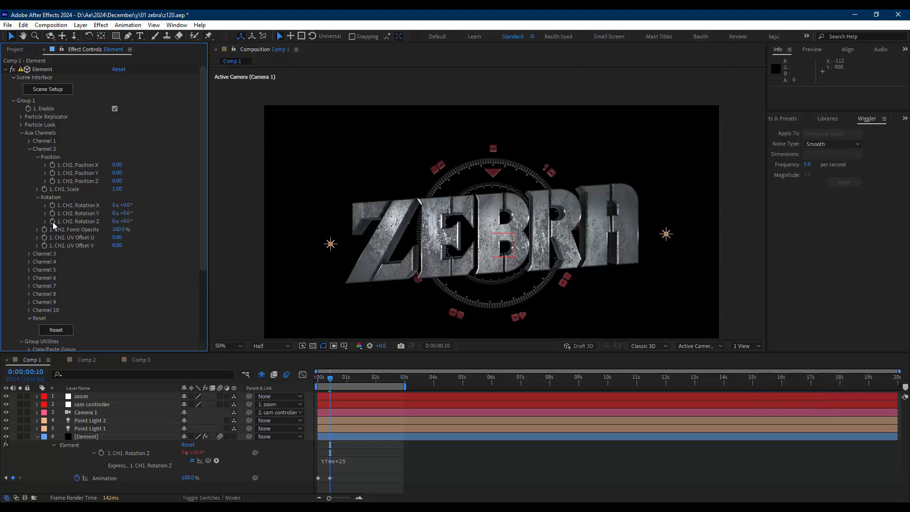
{"action": "left_click", "coordinate": [52, 222], "text": "alt"}
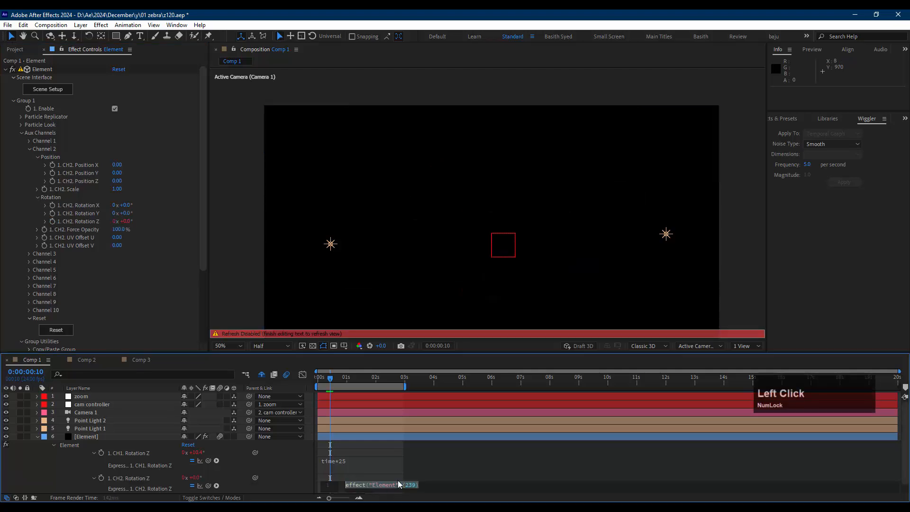
{"action": "key", "text": "BackSpace"}
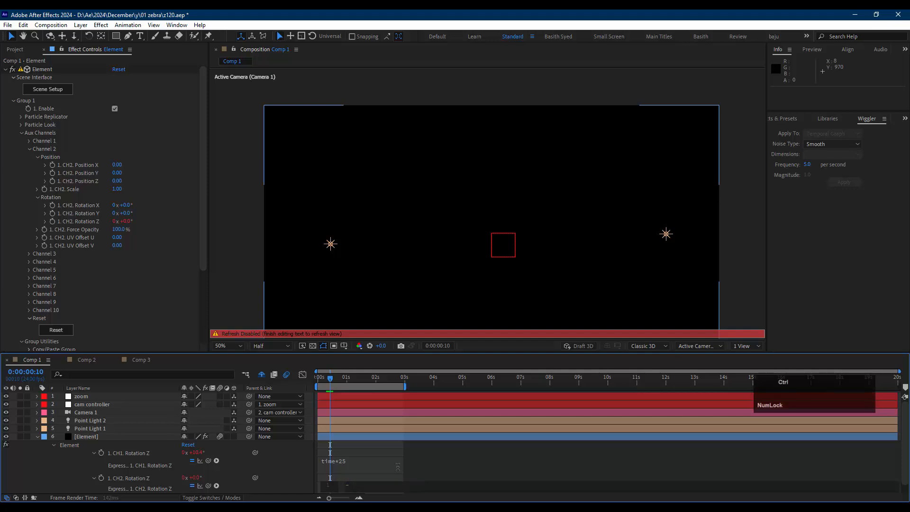
{"action": "key", "text": "ctrl+v"}
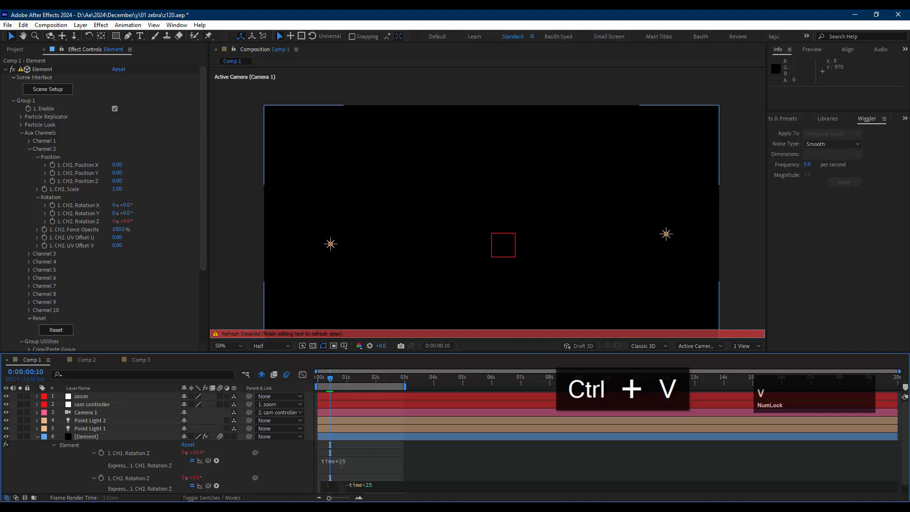
{"action": "left_click", "coordinate": [395, 456]}
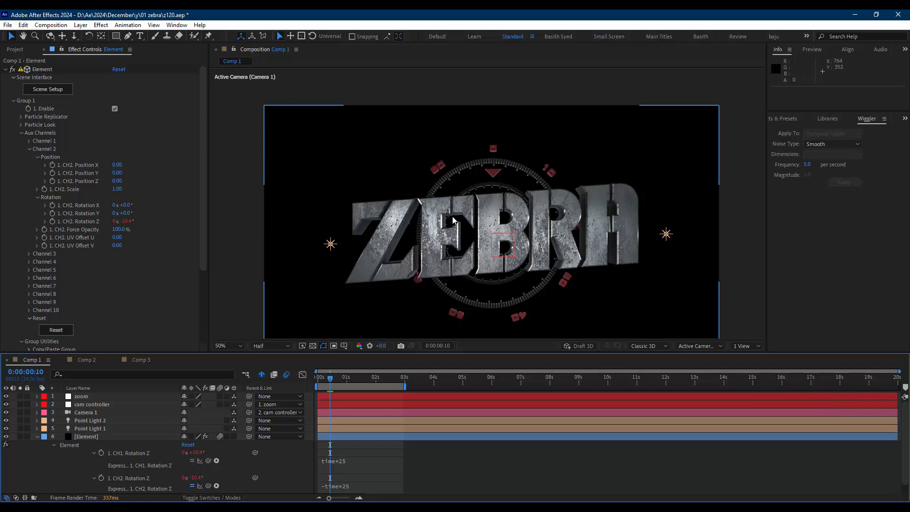
{"action": "left_click", "coordinate": [356, 450]}
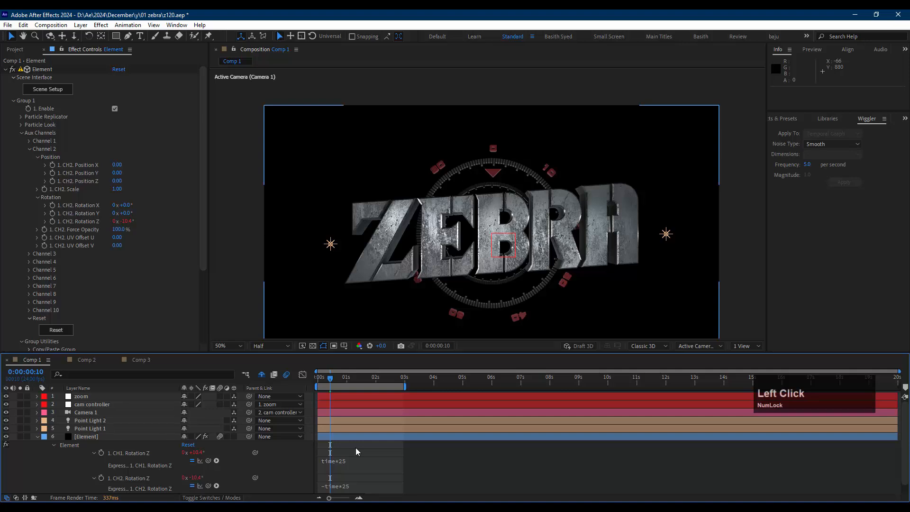
Lower the preview resolution to Quarter and play back the ring rotation with the view magnified to 100%
{"action": "left_click", "coordinate": [276, 348]}
{"action": "left_click", "coordinate": [280, 398]}
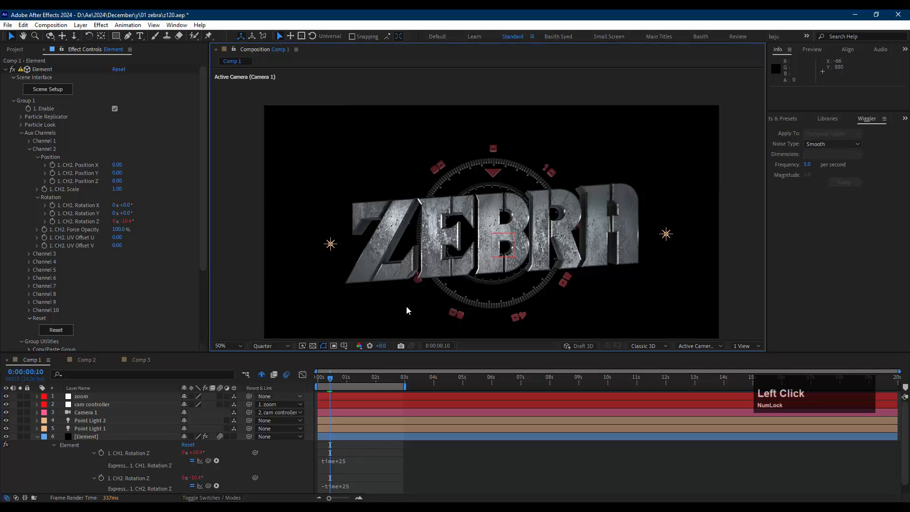
{"action": "key", "text": "space"}
{"action": "scroll", "coordinate": [525, 166], "scroll_direction": "up", "scroll_amount": 2}
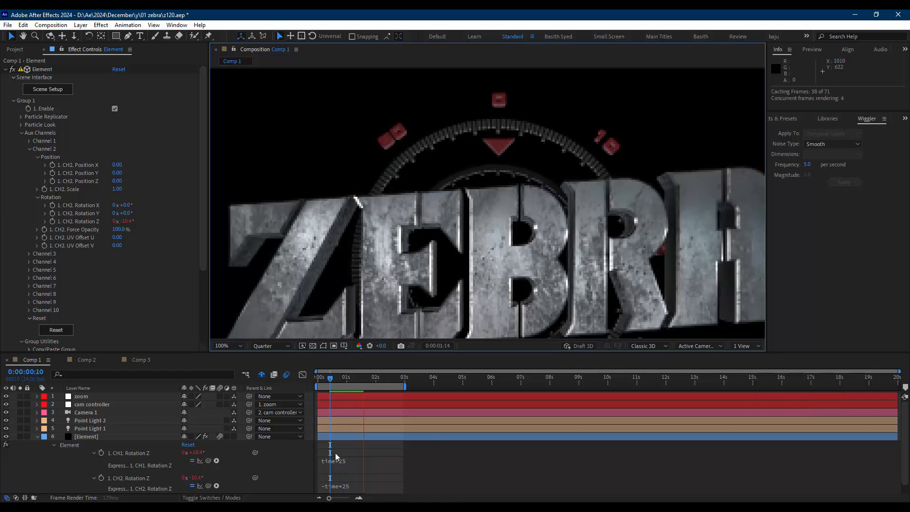
Stop the playback, check the start of the composition, select the Element layer and move the current time to 0:00:01:15
{"action": "left_click", "coordinate": [330, 378]}
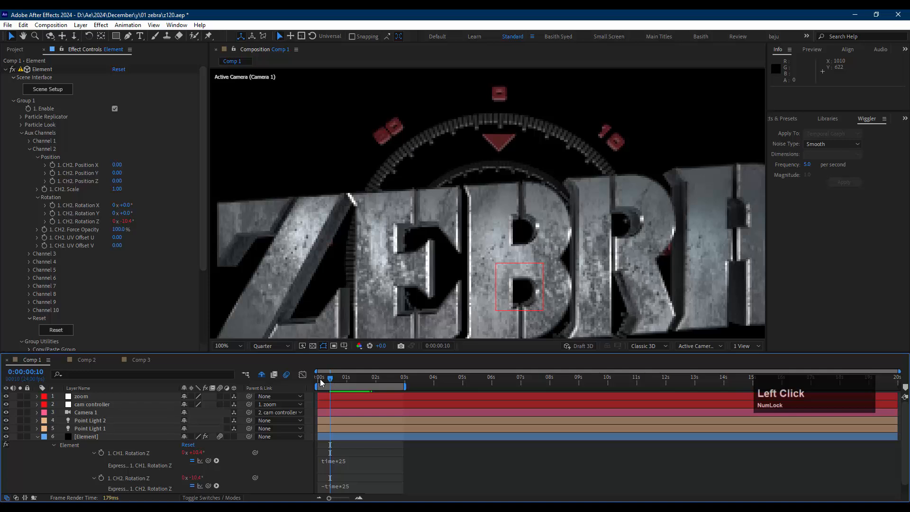
{"action": "left_click_drag", "start_coordinate": [320, 383], "coordinate": [313, 385]}
{"action": "left_click", "coordinate": [96, 437]}
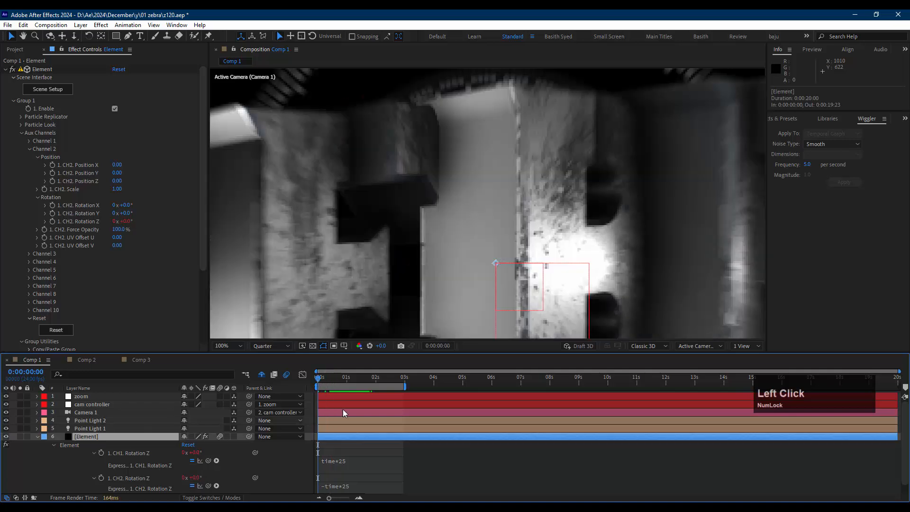
{"action": "left_click", "coordinate": [365, 379]}
Expand Channel 3 in Group 1's aux channels and show only the Element layer's keyframed properties in the timeline
{"action": "left_click", "coordinate": [29, 148]}
{"action": "left_click", "coordinate": [28, 156]}
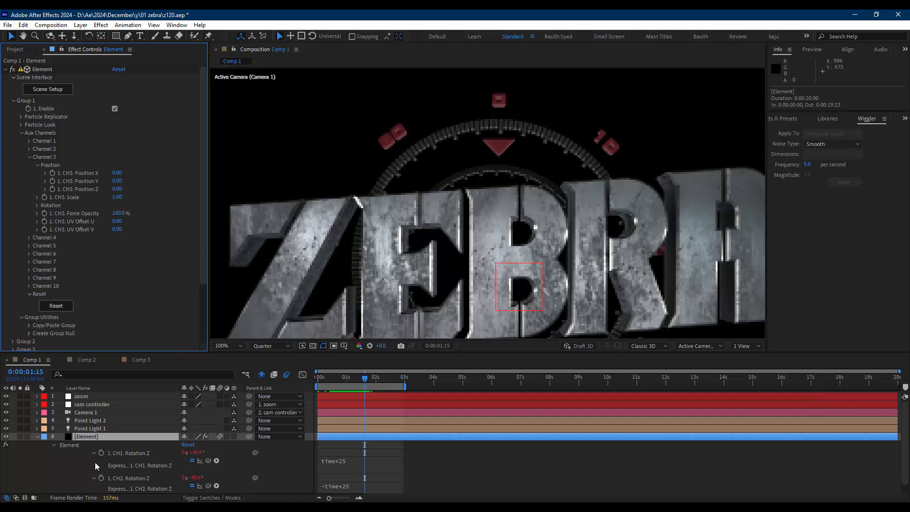
{"action": "left_click", "coordinate": [103, 443]}
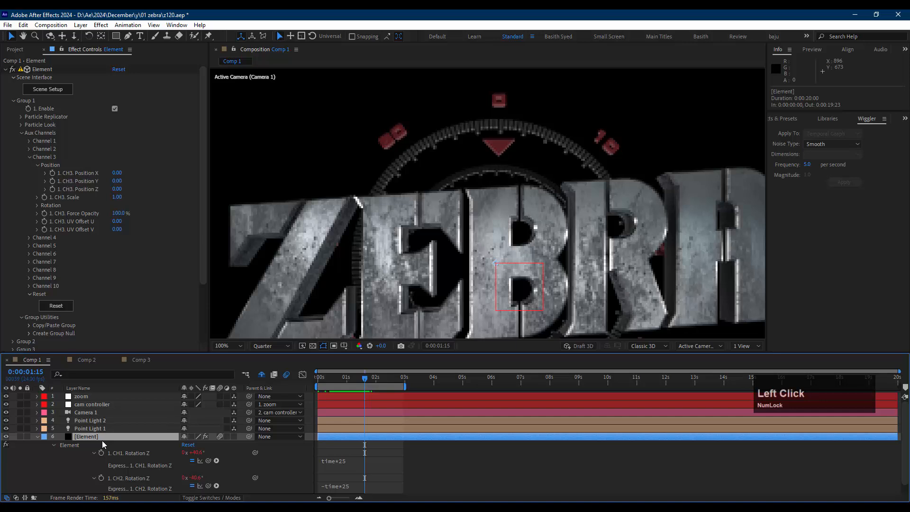
{"action": "key", "text": "u"}
{"action": "key", "text": "u"}
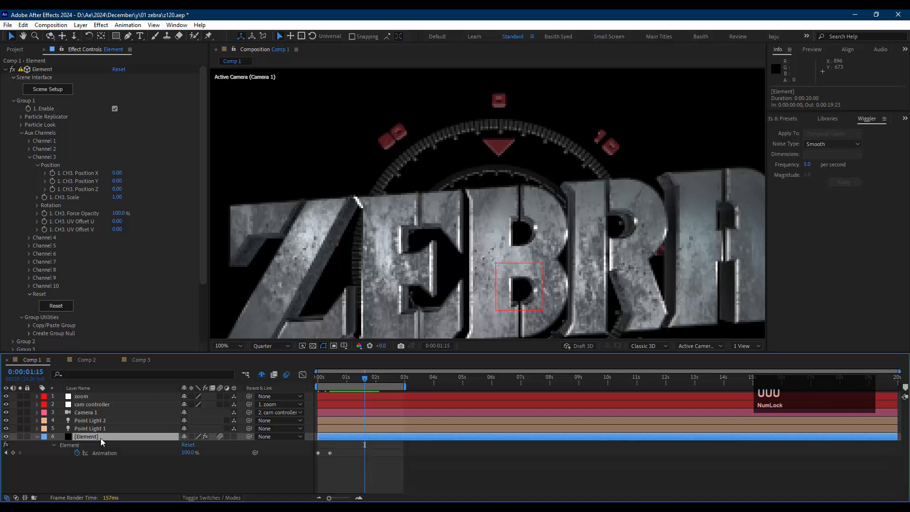
{"action": "key", "text": "u"}
{"action": "key", "text": "u"}
{"action": "key", "text": "u"}
{"action": "key", "text": "u"}
{"action": "key", "text": "u"}
{"action": "left_click", "coordinate": [38, 437]}
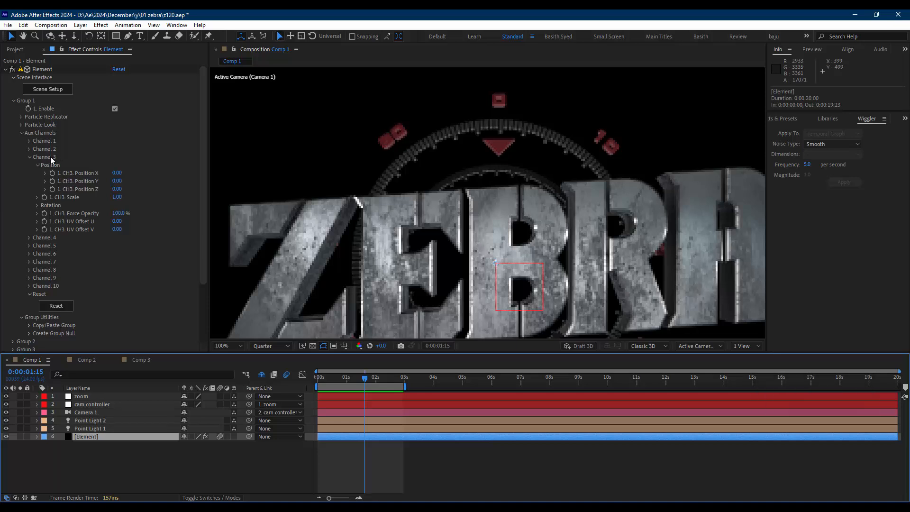
Expand Channel 3's rotation settings, reveal the Element layer's keyframes and move the current time to the keyframe at 0:00:00:10
{"action": "left_click", "coordinate": [37, 206]}
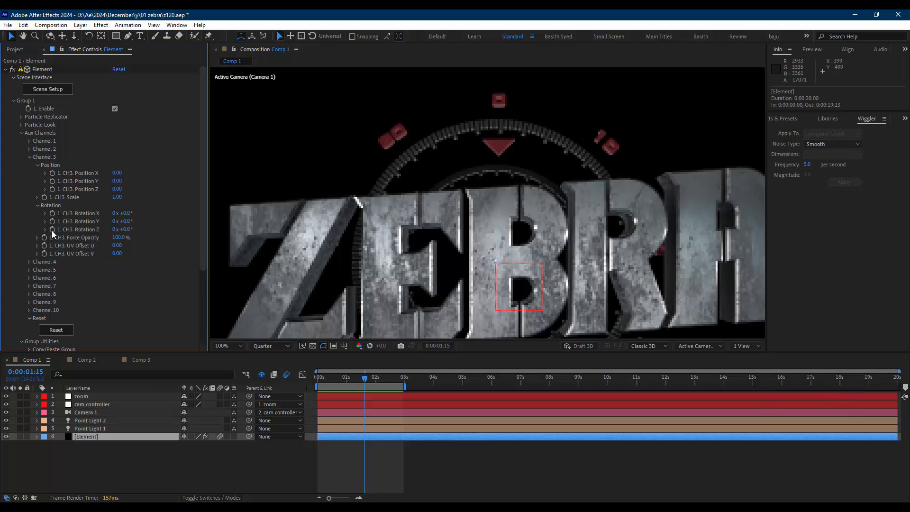
{"action": "left_click", "coordinate": [344, 437]}
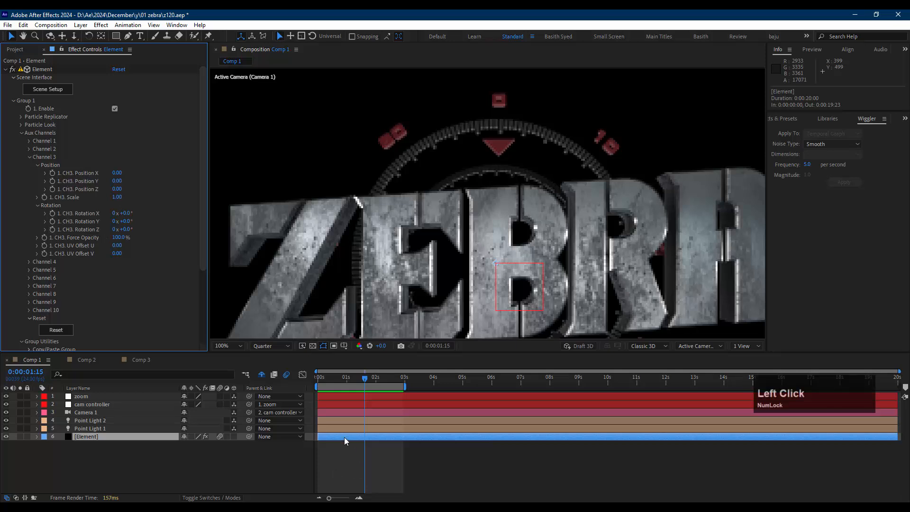
{"action": "key", "text": "u"}
{"action": "scroll", "coordinate": [48, 462], "scroll_direction": "down", "scroll_amount": 1}
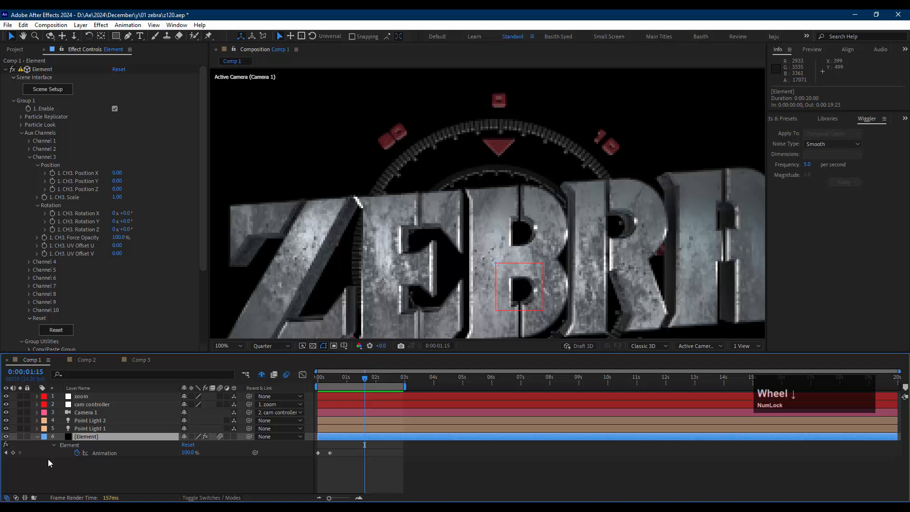
{"action": "key", "text": "j"}
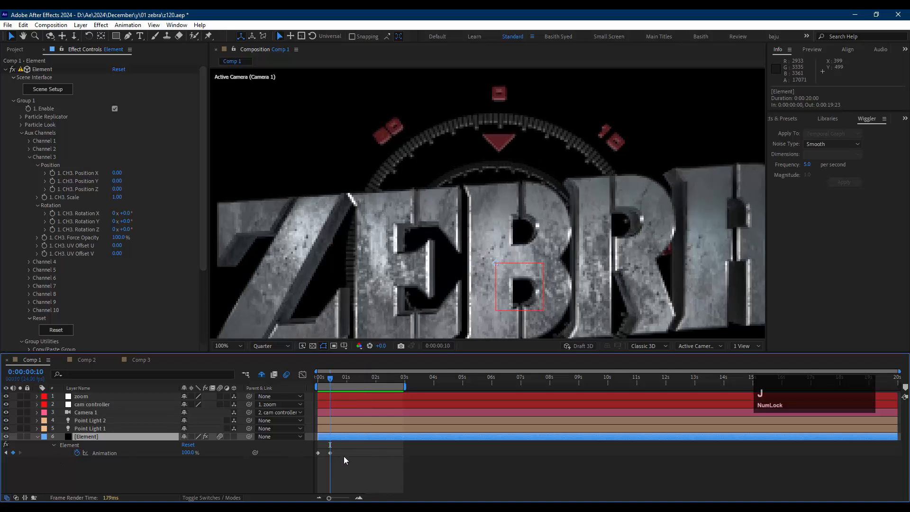
Keyframe Channel 3's Rotation Z, placing the 0° keyframe at 0:00:02:00 and setting the value to 179° at 0:00:00:10
{"action": "left_click", "coordinate": [51, 229]}
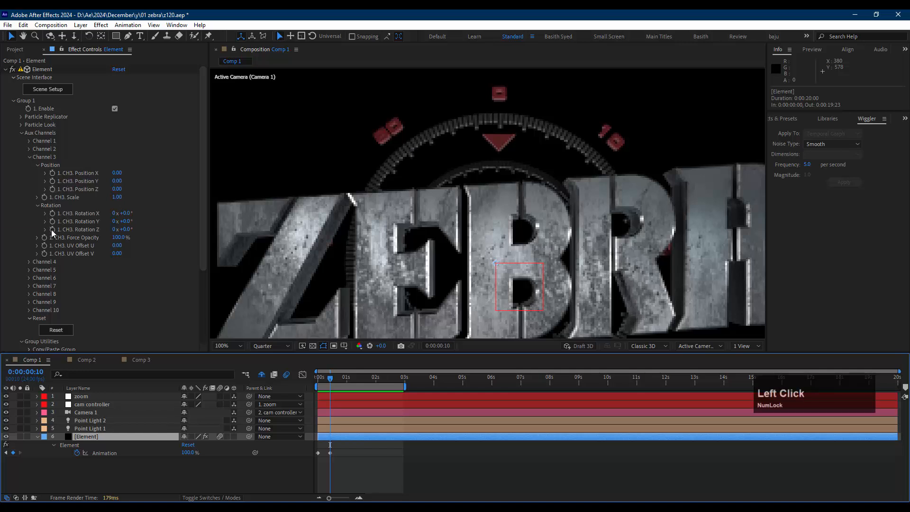
{"action": "key", "text": "u"}
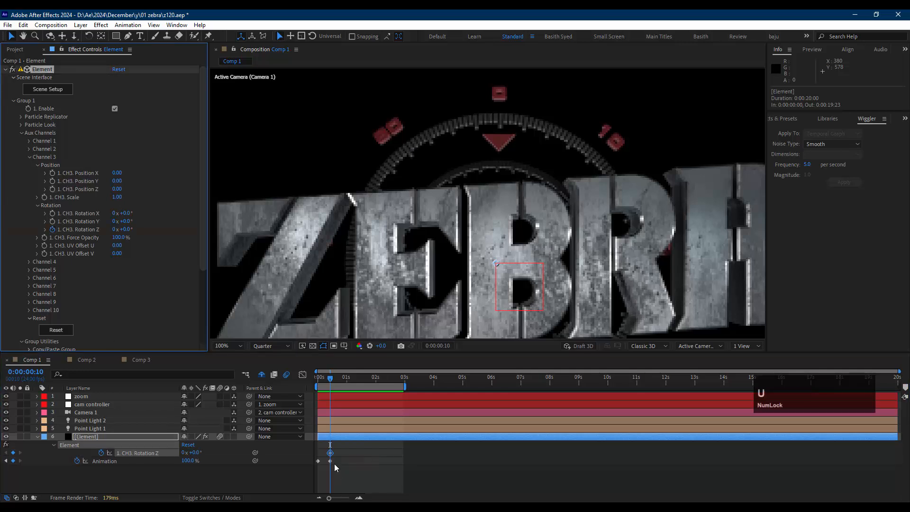
{"action": "left_click_drag", "start_coordinate": [335, 454], "coordinate": [376, 456]}
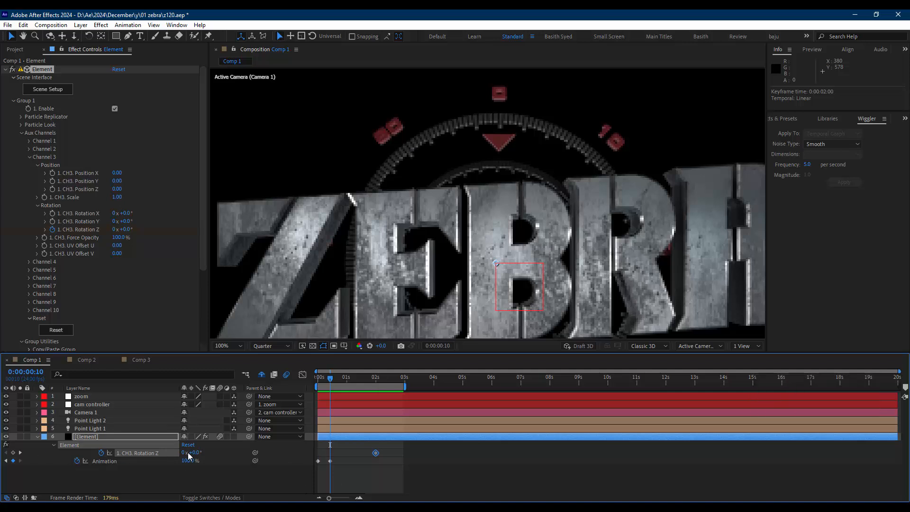
{"action": "left_click_drag", "start_coordinate": [201, 455], "coordinate": [325, 457]}
Copy the 179° Rotation Z keyframe and paste it six frames further on, at 0:00:00:16
{"action": "key", "text": "ctrl+c"}
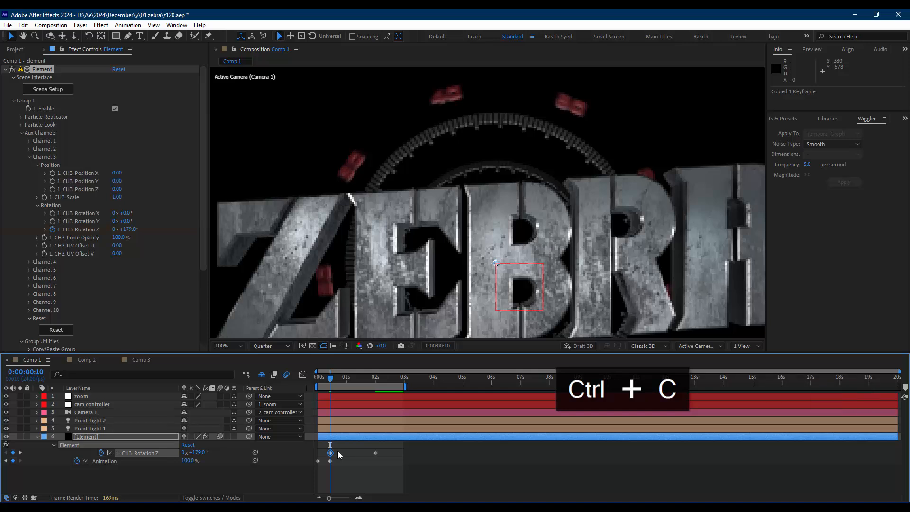
{"action": "key", "text": "Page_Down"}
{"action": "key", "text": "Page_Down"}
{"action": "key", "text": "Page_Down"}
{"action": "key", "text": "Page_Down"}
{"action": "key", "text": "Page_Down"}
{"action": "key", "text": "Page_Down"}
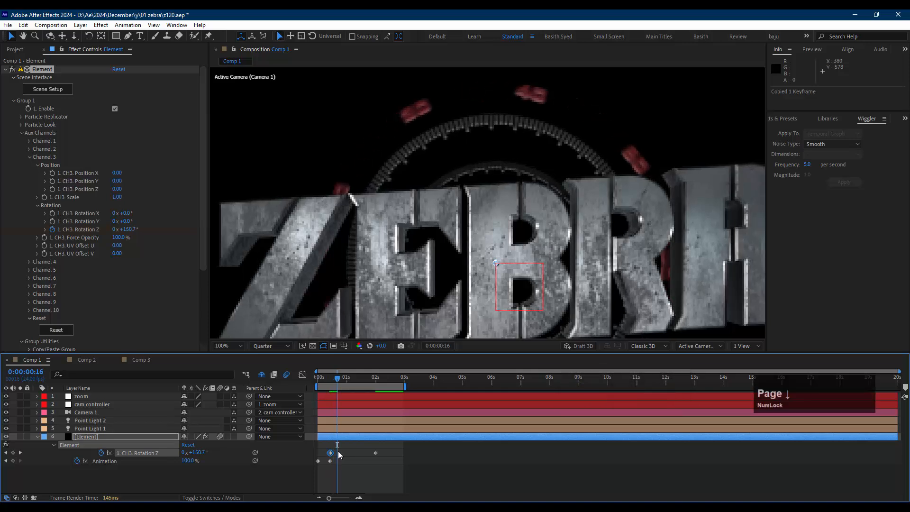
{"action": "key", "text": "ctrl"}
{"action": "key", "text": "ctrl+v"}
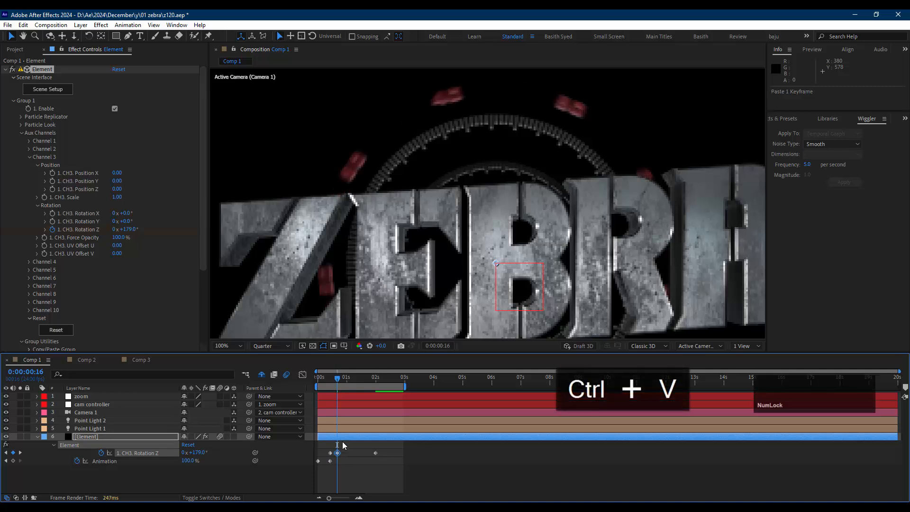
Paste the copied 179° Rotation Z keyframe ten frames further on, at 0:00:01:02
{"action": "left_click_drag", "start_coordinate": [338, 382], "coordinate": [320, 388]}
{"action": "left_click", "coordinate": [20, 453]}
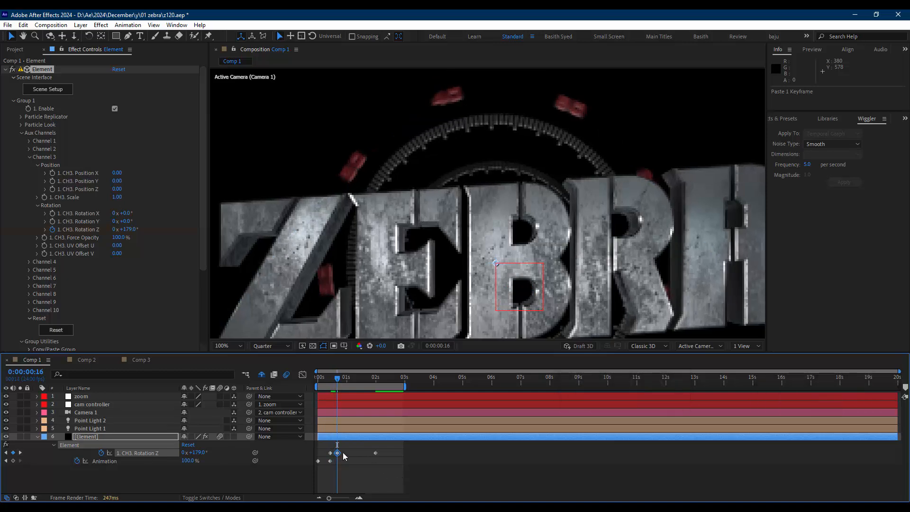
{"action": "key", "text": "shift"}
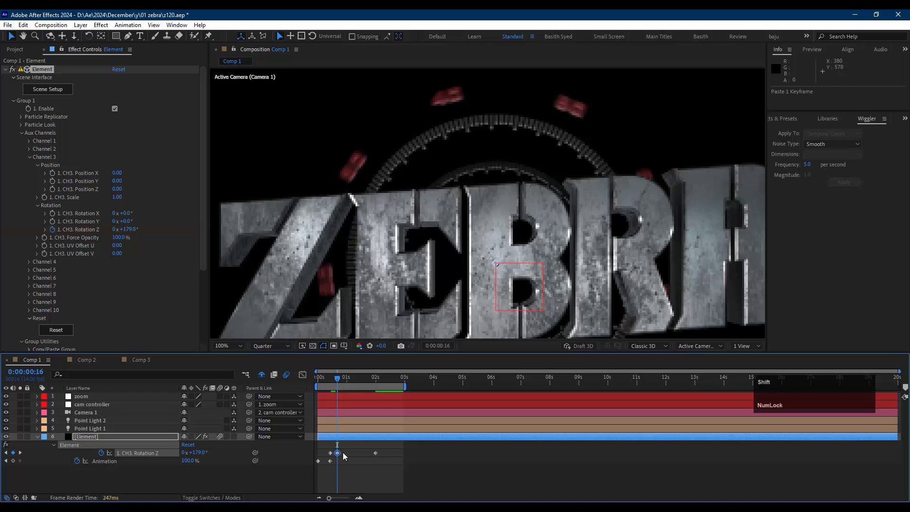
{"action": "key", "text": "shift+Page_Down"}
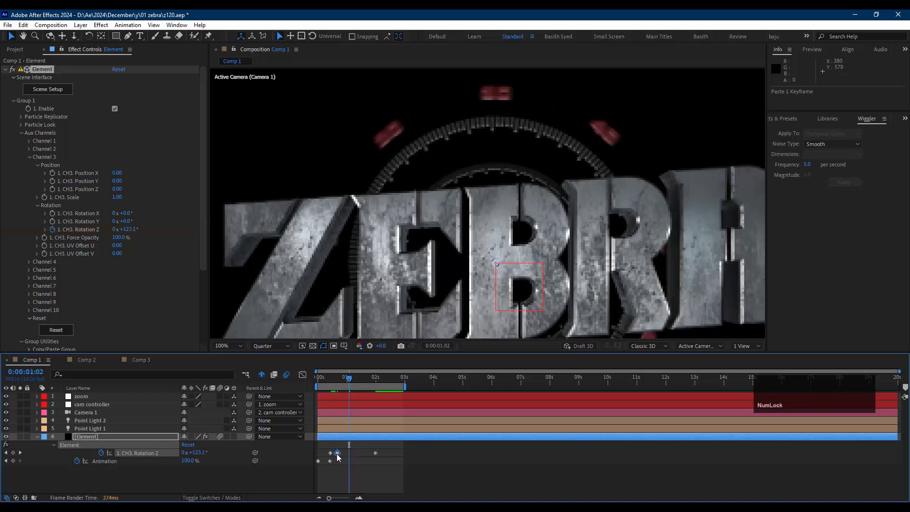
{"action": "key", "text": "ctrl+v"}
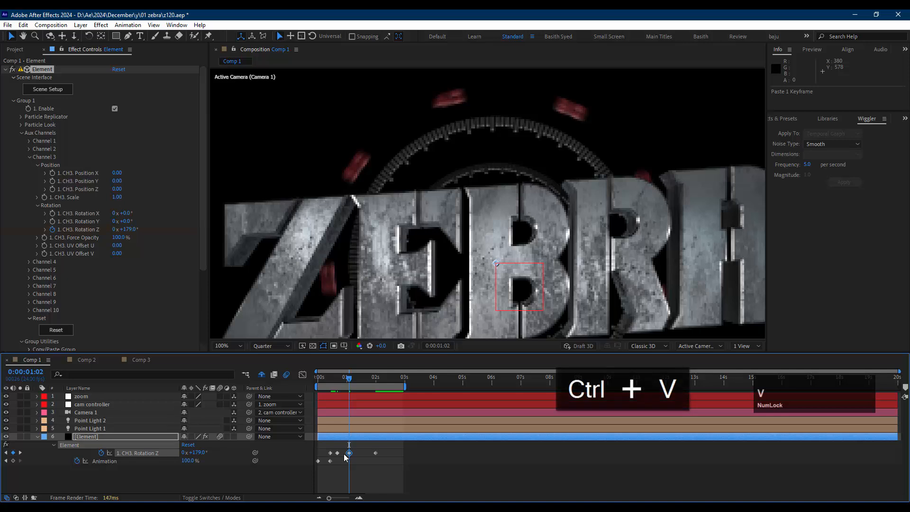
Set the Rotation Z keyframe at 0:00:00:16 to 122° and paste a copy of it over the keyframe at 0:00:01:02
{"action": "key", "text": "j"}
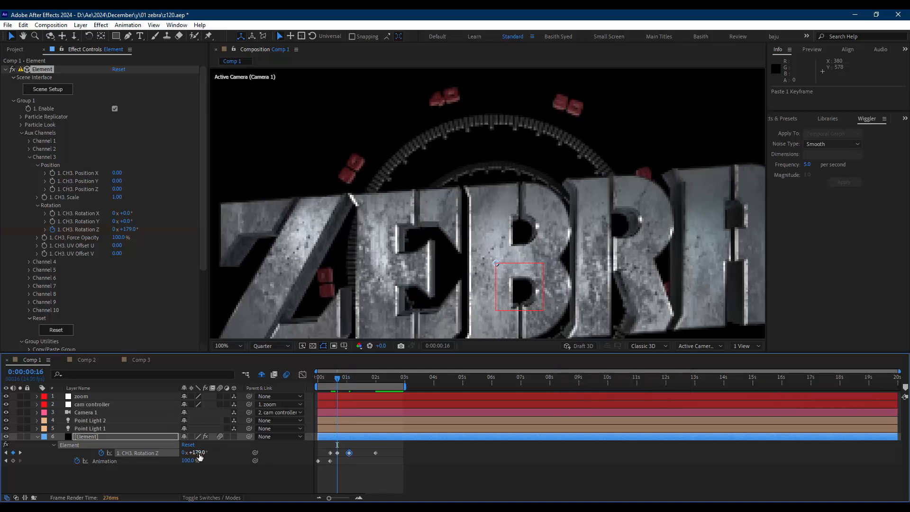
{"action": "left_click_drag", "start_coordinate": [197, 456], "coordinate": [164, 449]}
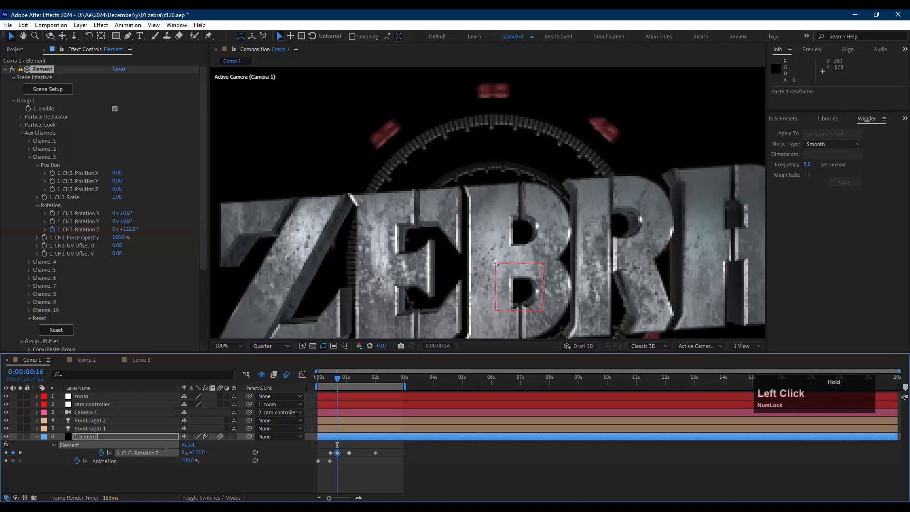
{"action": "left_click", "coordinate": [337, 452]}
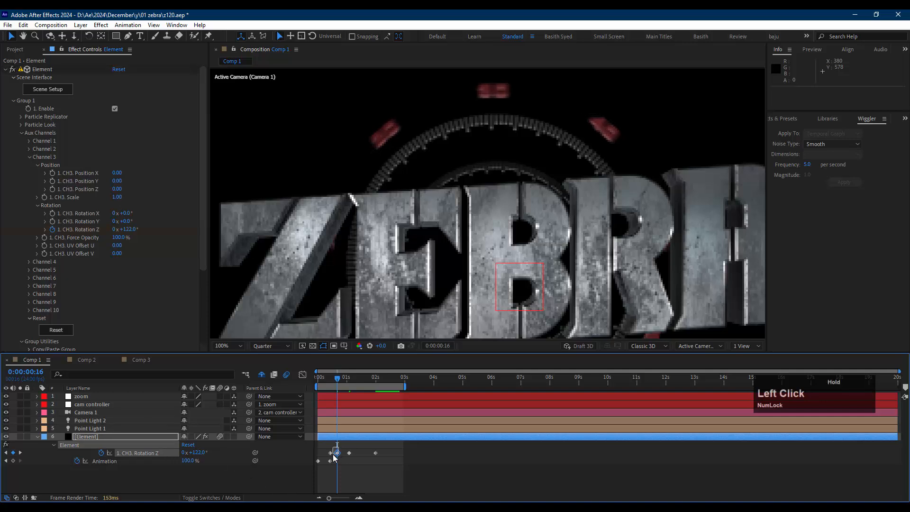
{"action": "key", "text": "ctrl+c"}
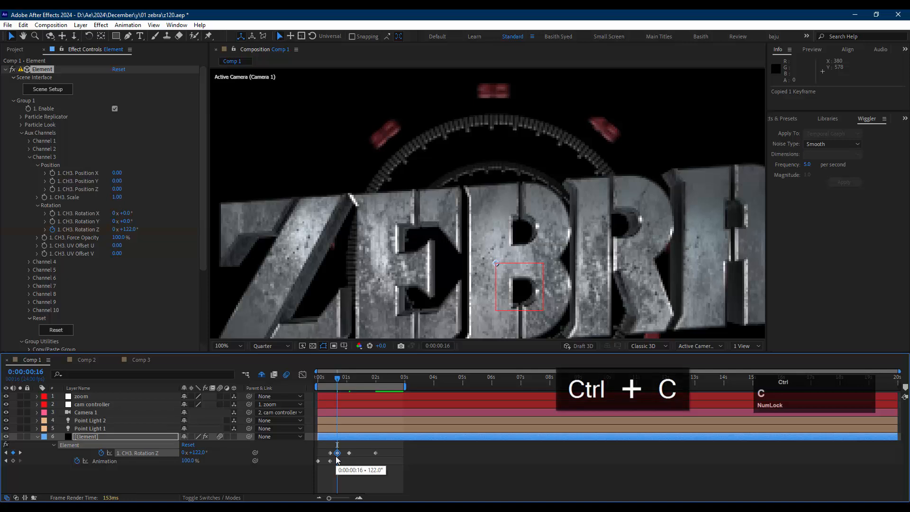
{"action": "key", "text": "k"}
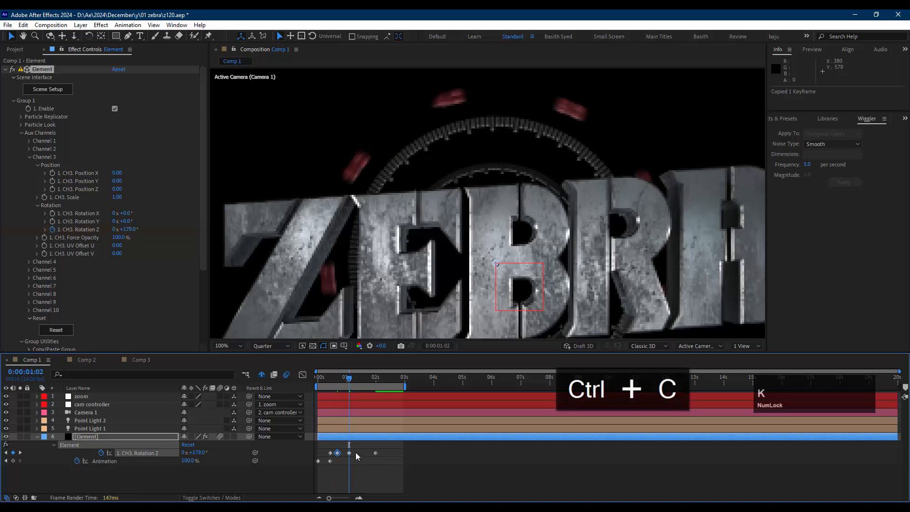
{"action": "left_click", "coordinate": [348, 453]}
{"action": "left_click_drag", "start_coordinate": [346, 456], "coordinate": [346, 456]}
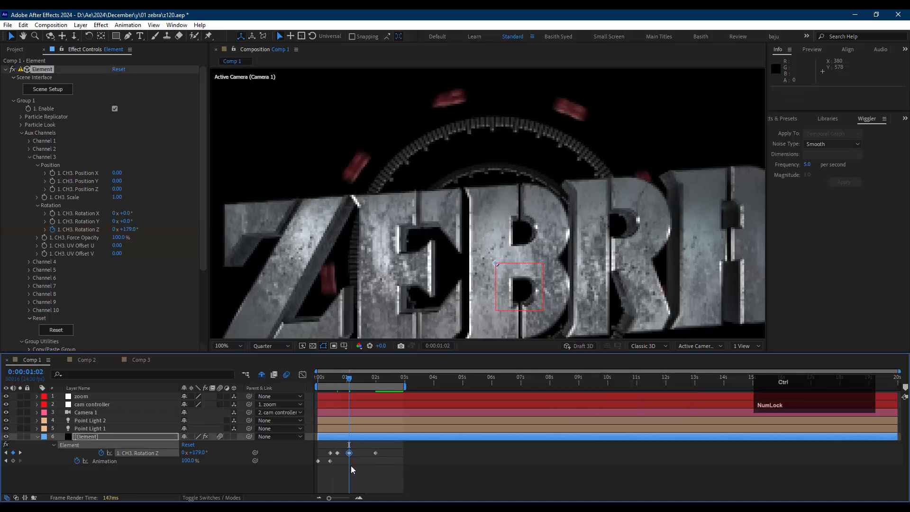
{"action": "key", "text": "ctrl+v"}
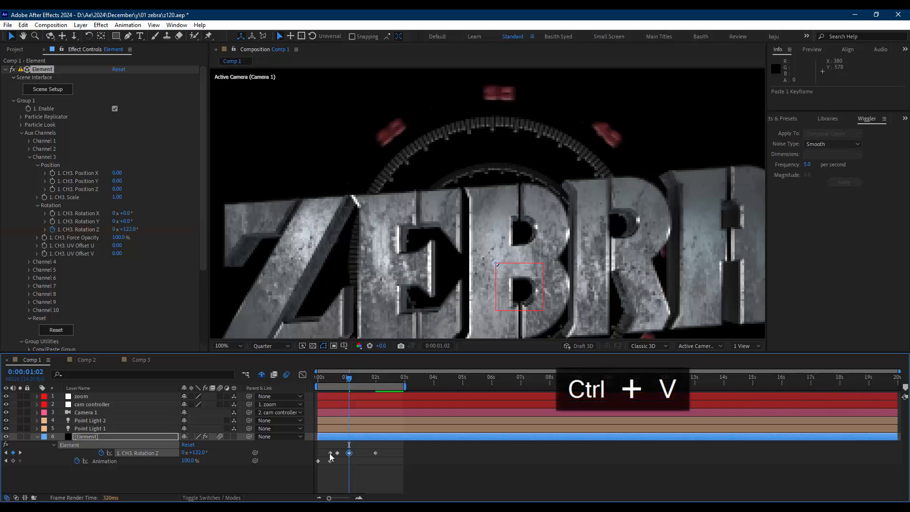
Check the hold between the two 122° Rotation Z keyframes and paste another 122° keyframe five frames further on, at 0:00:01:07
{"action": "left_click_drag", "start_coordinate": [325, 447], "coordinate": [354, 456]}
{"action": "mouse_move", "coordinate": [345, 383]}
{"action": "left_mouse_down"}
{"action": "mouse_move", "coordinate": [337, 379]}
{"action": "mouse_move", "coordinate": [349, 382]}
{"action": "left_mouse_up"}
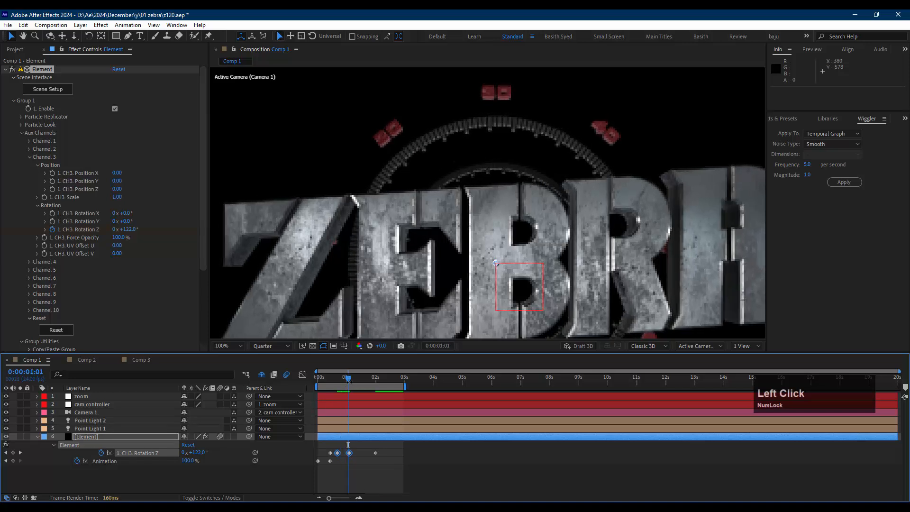
{"action": "left_click", "coordinate": [20, 452]}
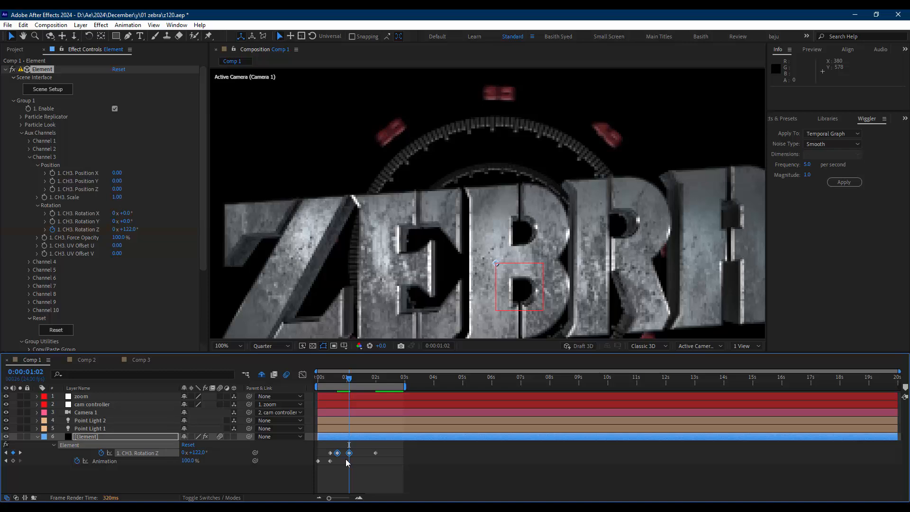
{"action": "key", "text": "Page_Down"}
{"action": "key", "text": "Page_Down"}
{"action": "key", "text": "Page_Down"}
{"action": "key", "text": "Page_Down"}
{"action": "key", "text": "Page_Down"}
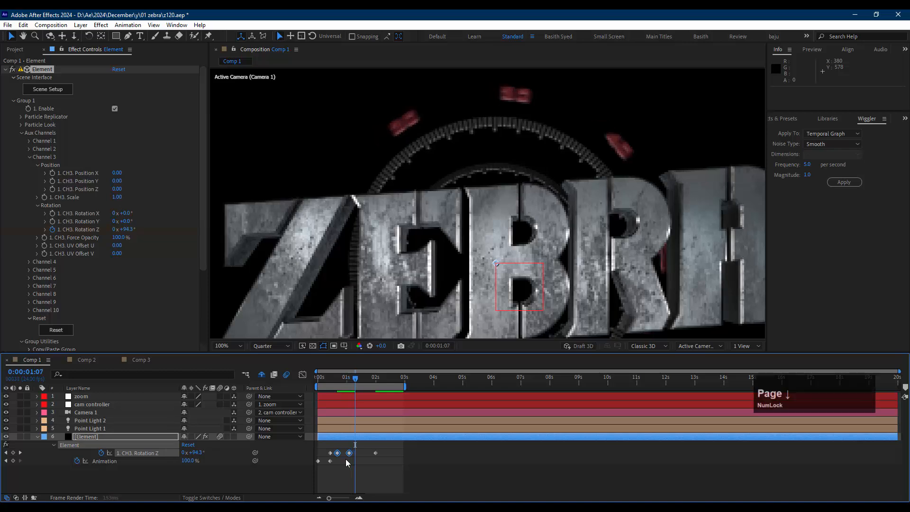
{"action": "left_click", "coordinate": [353, 462]}
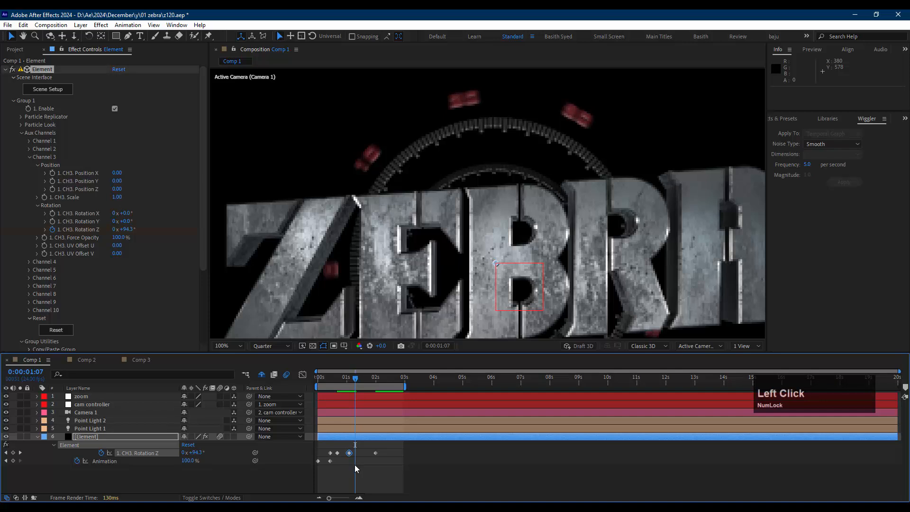
{"action": "key", "text": "ctrl+v"}
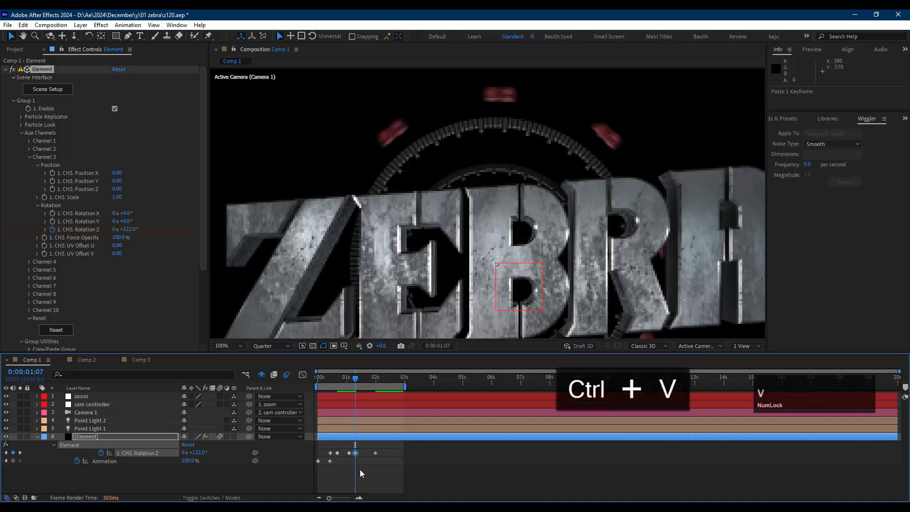
Set Channel 3's Rotation Z to 242° at 0:00:01:07
{"action": "left_click", "coordinate": [360, 469]}
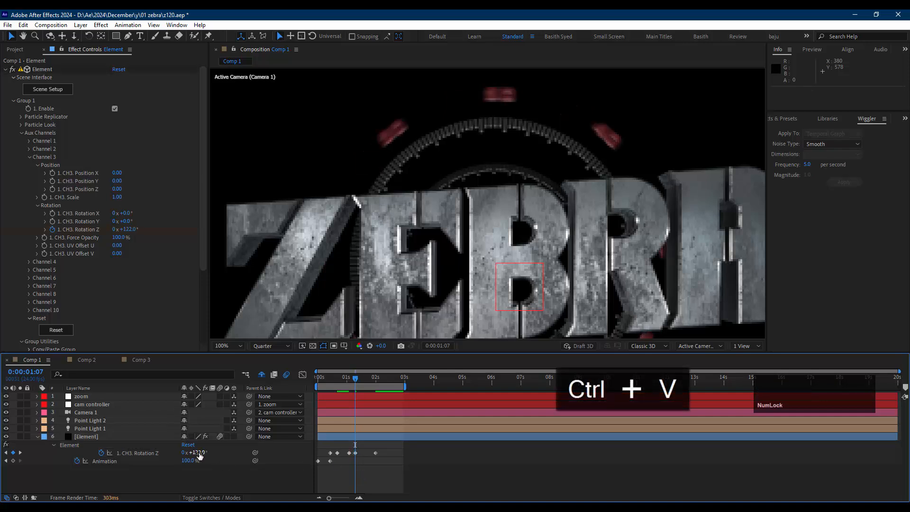
{"action": "left_click_drag", "start_coordinate": [200, 455], "coordinate": [256, 452]}
{"action": "left_click", "coordinate": [359, 469]}
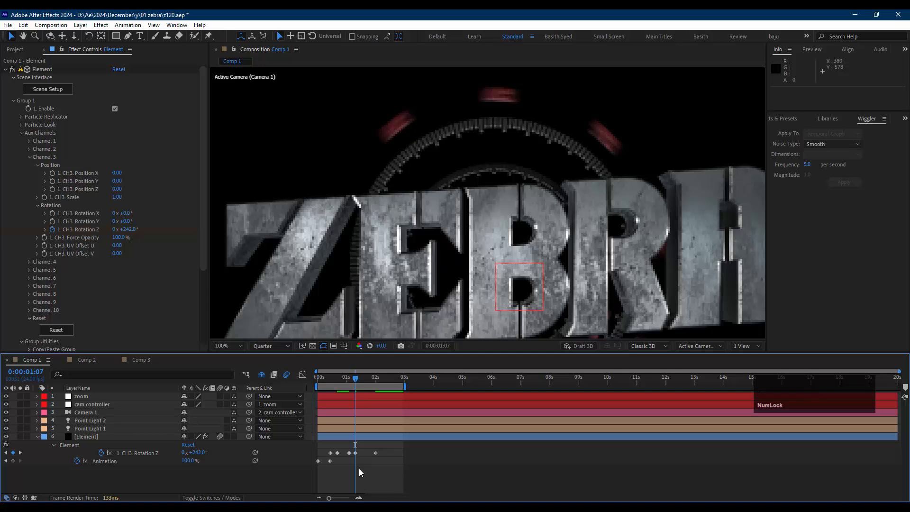
Copy the 242° Rotation Z keyframe and paste it ten frames further on, at 0:00:01:17
{"action": "key", "text": "shift+Page_Down"}
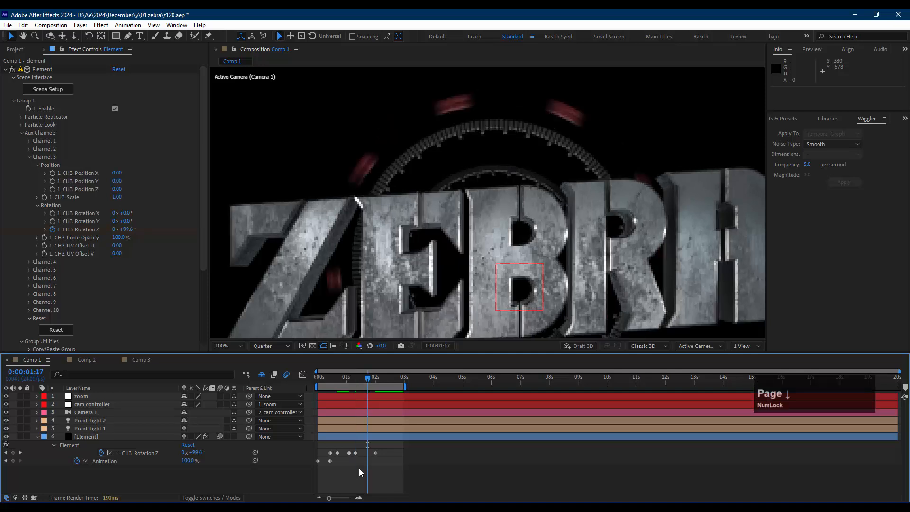
{"action": "left_click", "coordinate": [354, 453]}
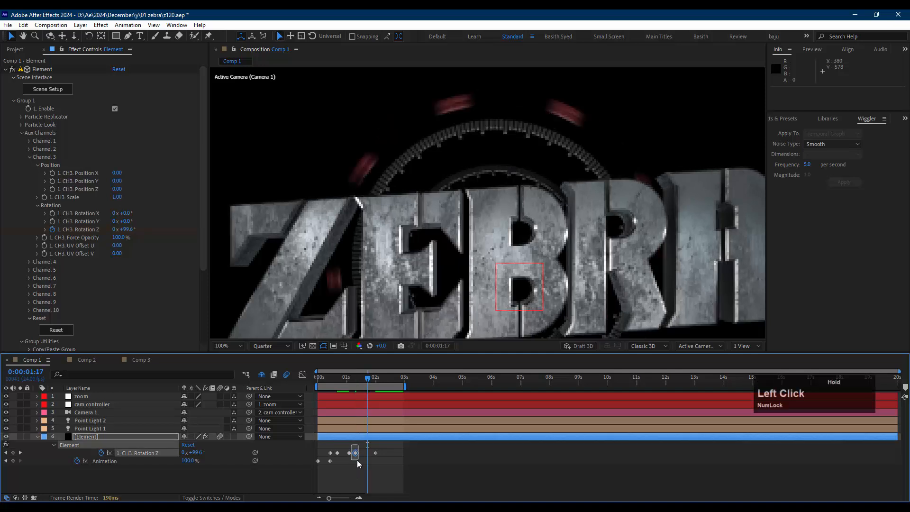
{"action": "key", "text": "ctrl+c"}
{"action": "key", "text": "ctrl+v"}
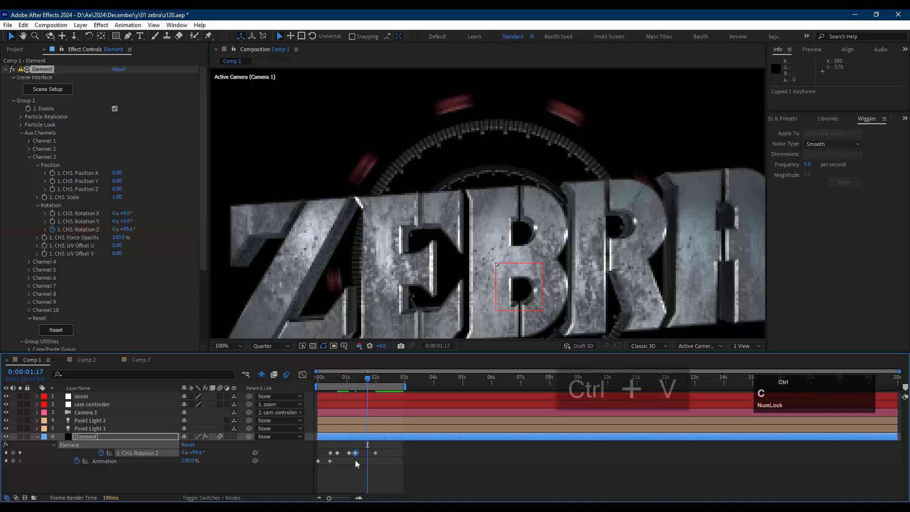
{"action": "left_click", "coordinate": [415, 476]}
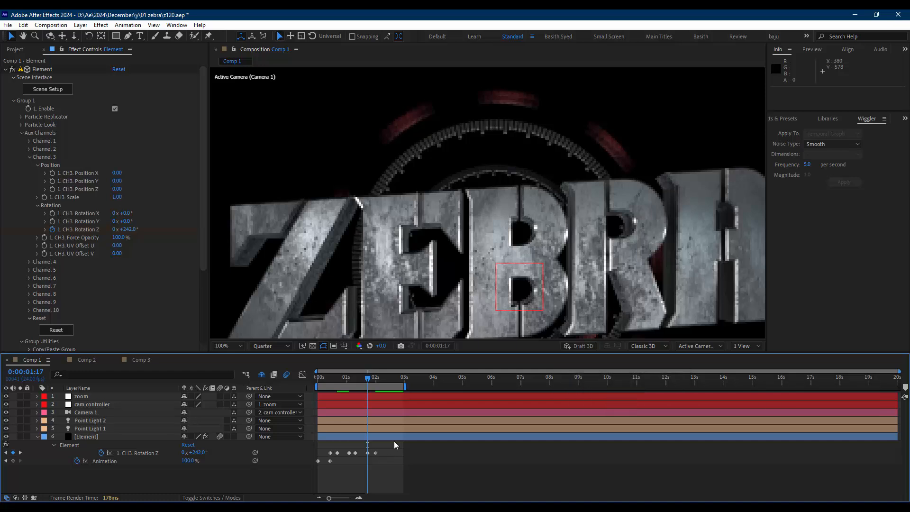
Move the last Channel 3 Rotation Z keyframe, at 0.0°, back to 0:00:01:22
{"action": "key", "text": "Page_Down"}
{"action": "key", "text": "Page_Down"}
{"action": "key", "text": "Page_Down"}
{"action": "key", "text": "Page_Down"}
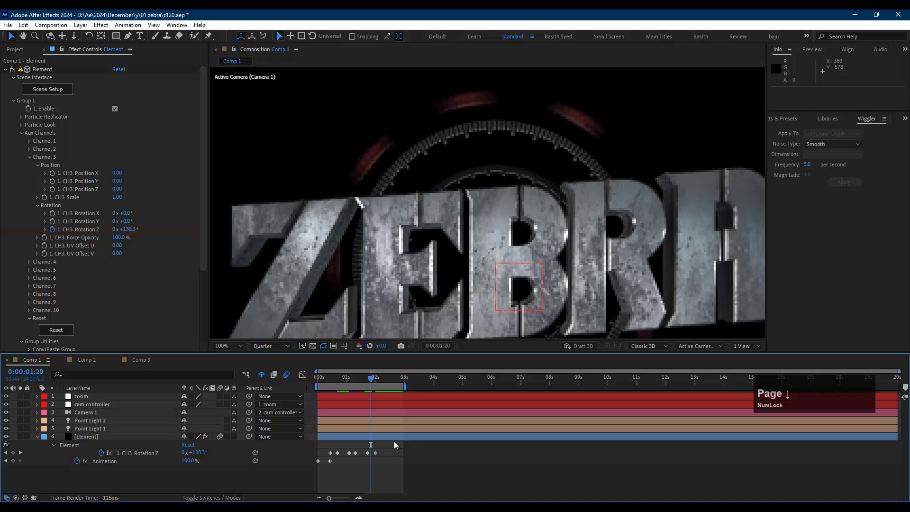
{"action": "key", "text": "Page_Down"}
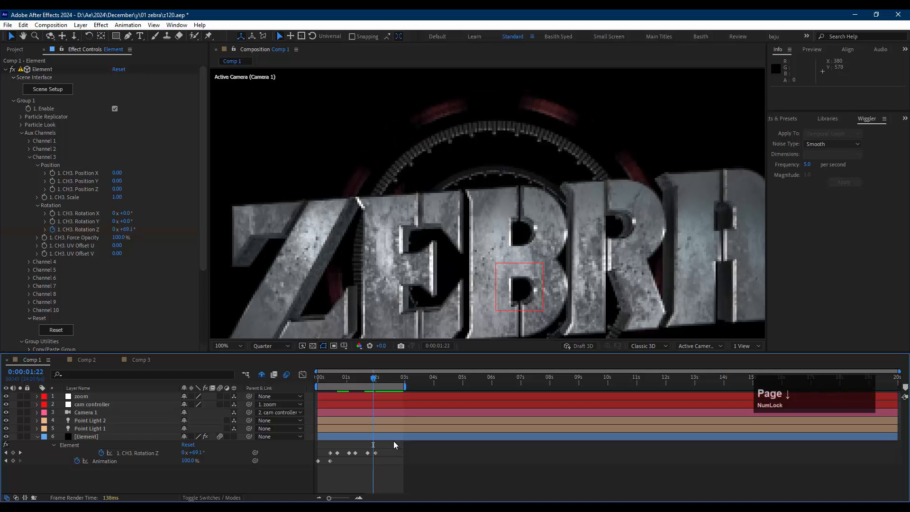
{"action": "left_click", "coordinate": [377, 453]}
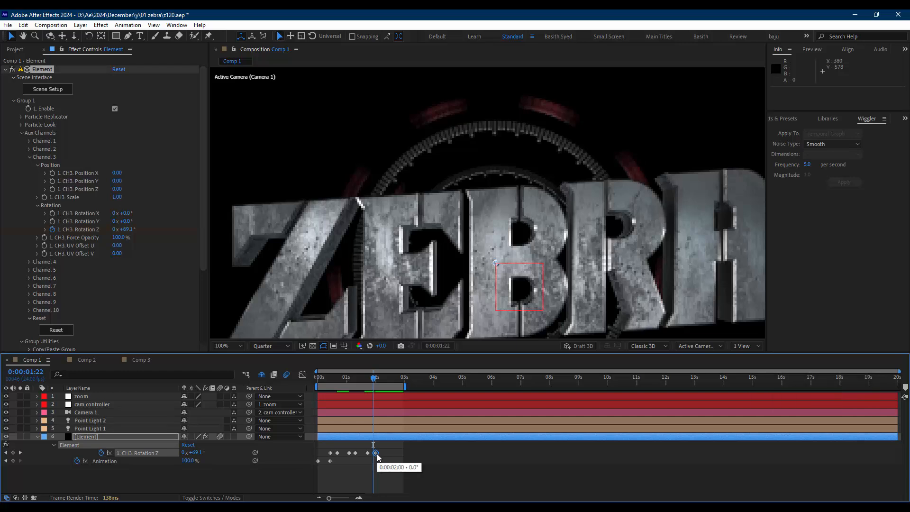
{"action": "left_click_drag", "start_coordinate": [378, 456], "coordinate": [373, 454]}
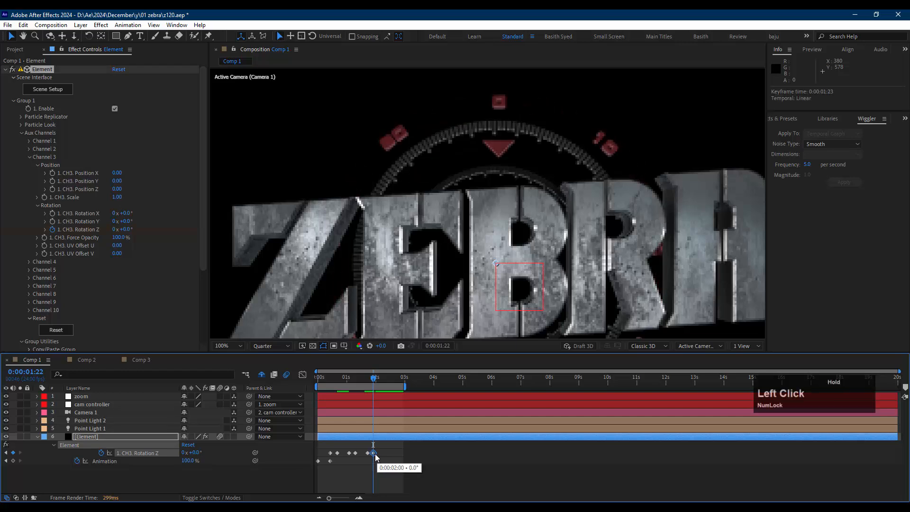
Preview the animation from the first frame and inspect the number ring's holds between 0:00:00:17 and 0:00:01:23
{"action": "left_click_drag", "start_coordinate": [328, 381], "coordinate": [315, 382]}
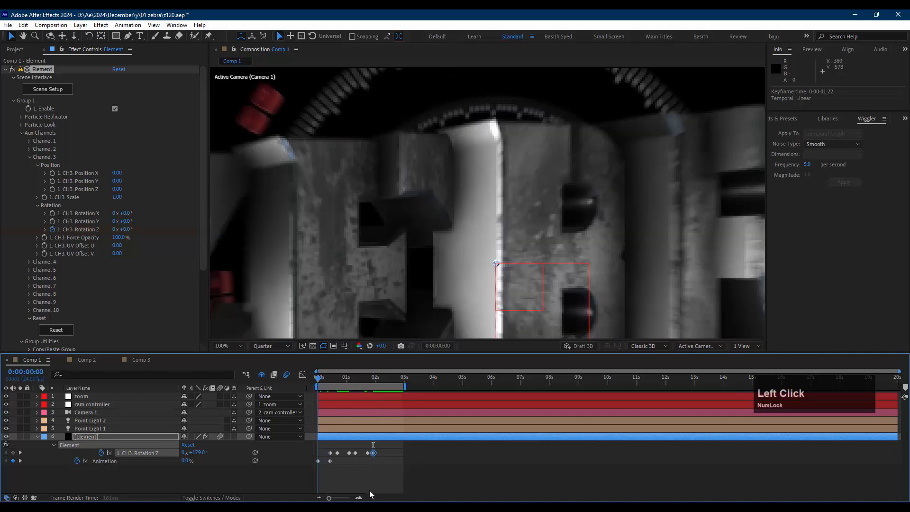
{"action": "left_click", "coordinate": [369, 491]}
{"action": "key", "text": "space"}
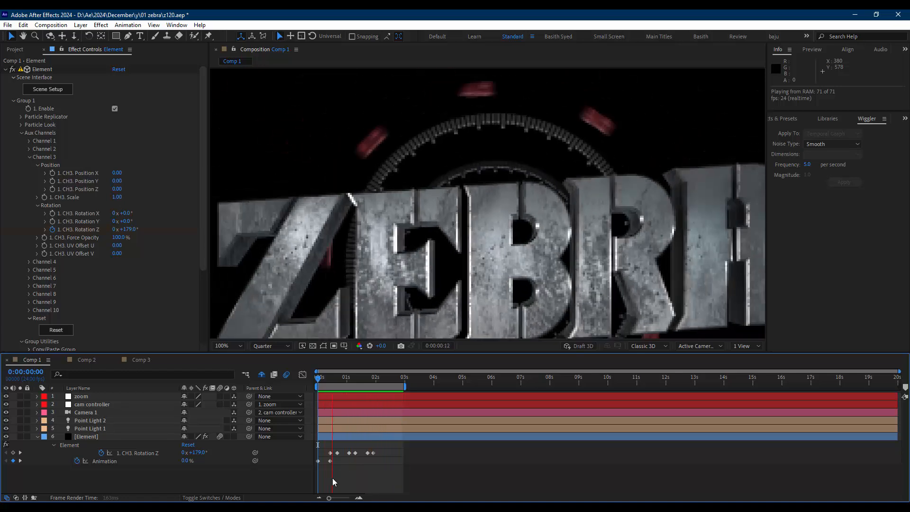
{"action": "left_click", "coordinate": [335, 380]}
{"action": "left_click_drag", "start_coordinate": [334, 381], "coordinate": [338, 383]}
{"action": "left_click_drag", "start_coordinate": [334, 447], "coordinate": [352, 455]}
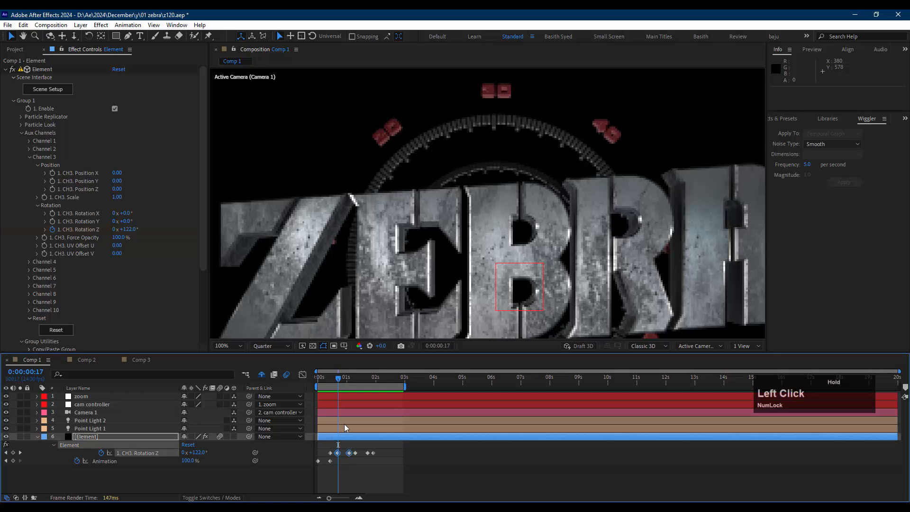
{"action": "left_click_drag", "start_coordinate": [340, 379], "coordinate": [375, 385]}
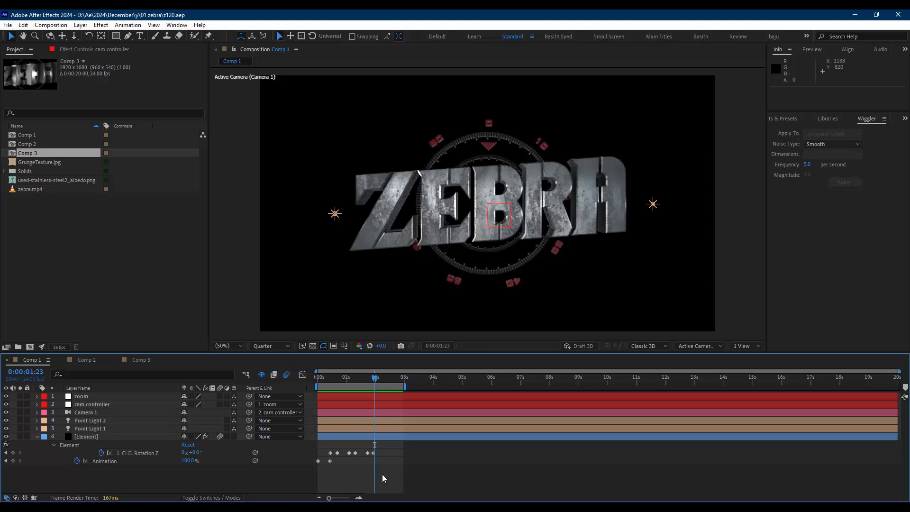
Replay the animation from the start and shift the last Channel 3 Rotation Z keyframe to 0:00:02:01
{"action": "key", "text": "j"}
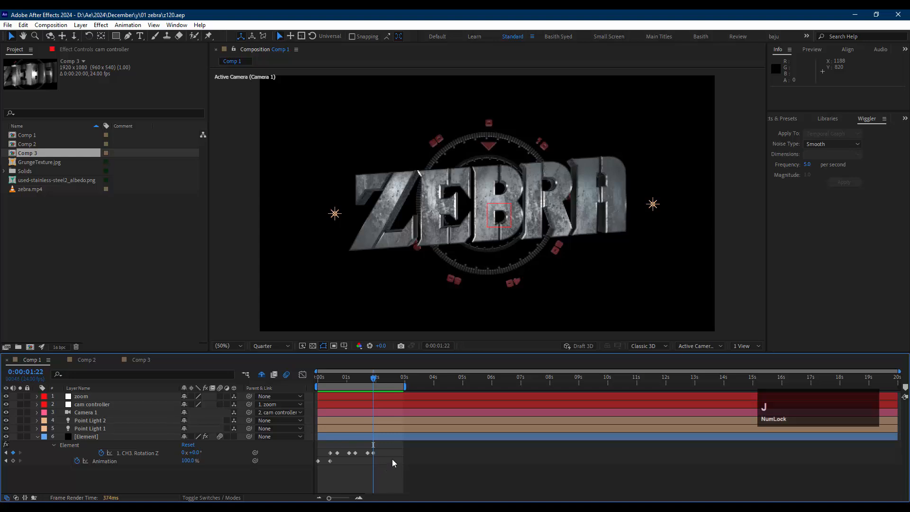
{"action": "left_click", "coordinate": [318, 377]}
{"action": "key", "text": "space"}
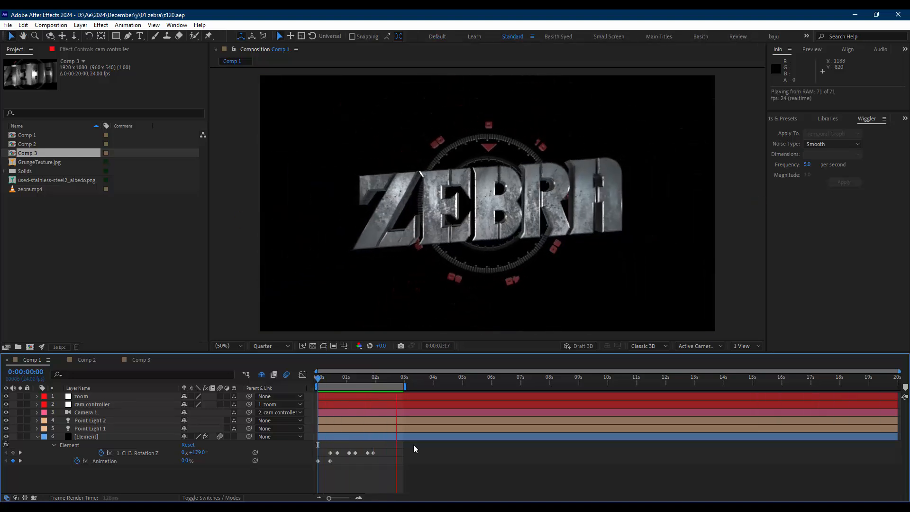
{"action": "key", "text": "space"}
{"action": "left_click", "coordinate": [374, 452]}
{"action": "mouse_move", "coordinate": [377, 445]}
{"action": "left_mouse_down"}
{"action": "mouse_move", "coordinate": [370, 462]}
{"action": "mouse_move", "coordinate": [379, 456]}
{"action": "left_mouse_up"}
{"action": "key", "text": "space"}
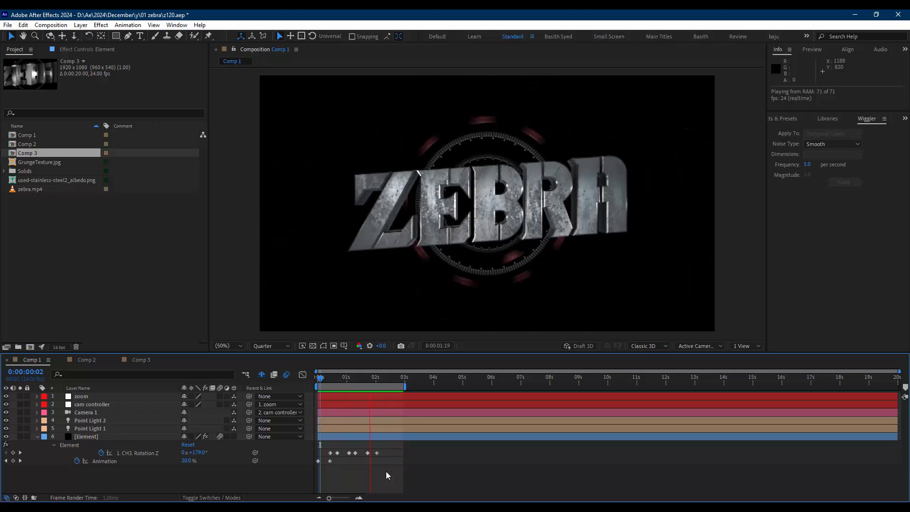
Move the last Channel 3 Rotation Z keyframe a few frames past 0:00:02:01 and preview the slower final turn
{"action": "key", "text": "space"}
{"action": "left_click", "coordinate": [377, 452]}
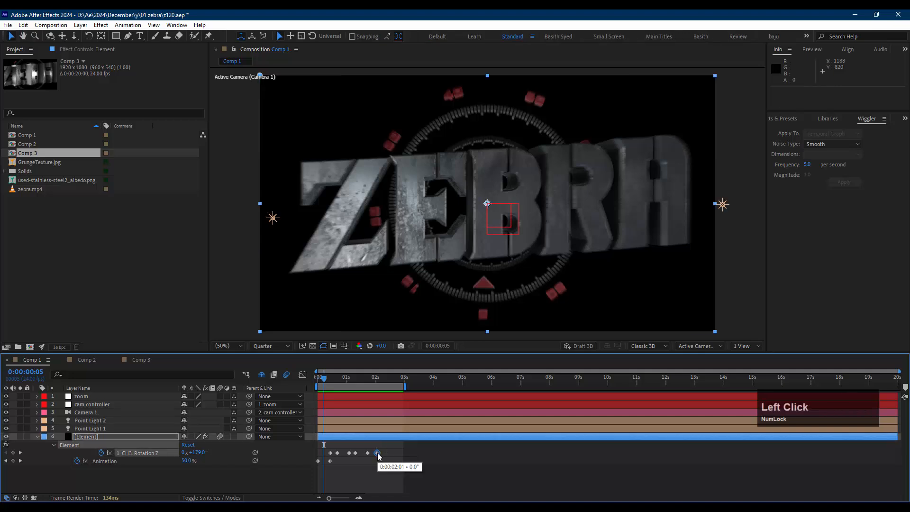
{"action": "left_click_drag", "start_coordinate": [377, 453], "coordinate": [381, 453]}
{"action": "left_click", "coordinate": [384, 470]}
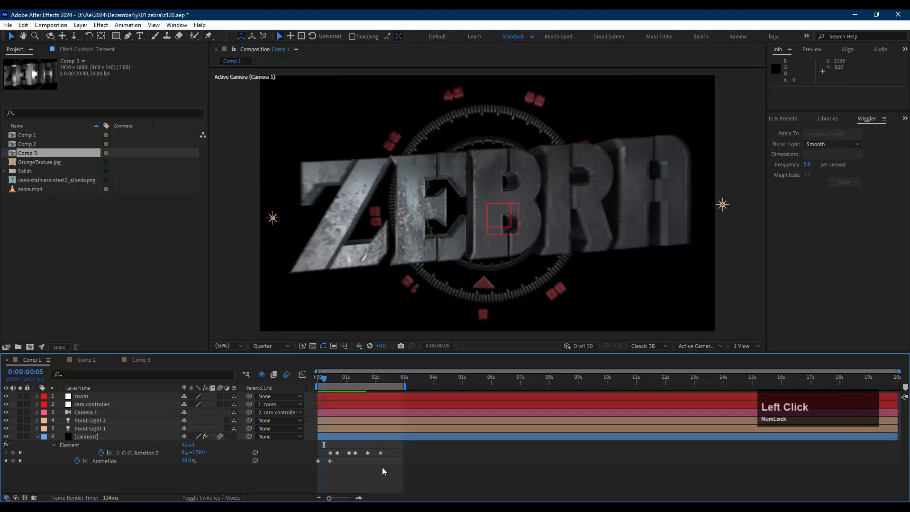
{"action": "key", "text": "space"}
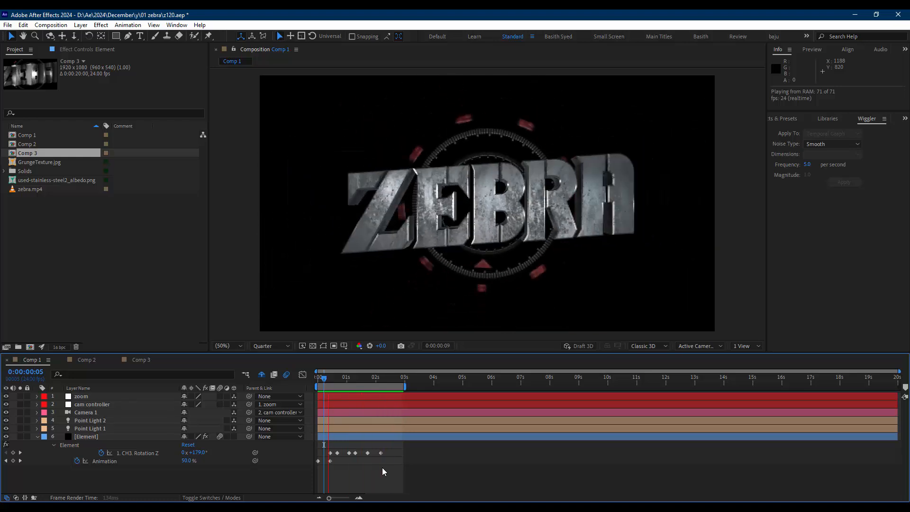
{"action": "key", "text": "space"}
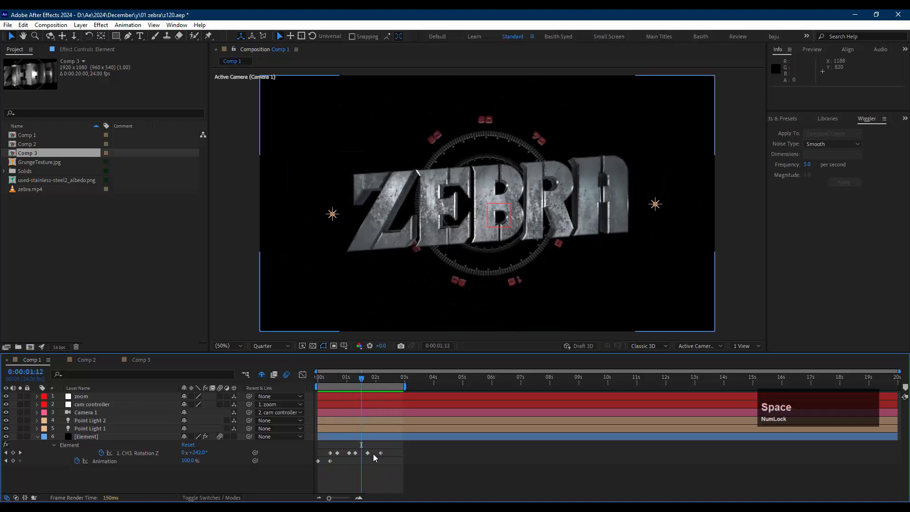
Nudge the second and fourth Channel 3 Rotation Z keyframes, which end the first two turns, about two frames forward in time
{"action": "left_click", "coordinate": [337, 453]}
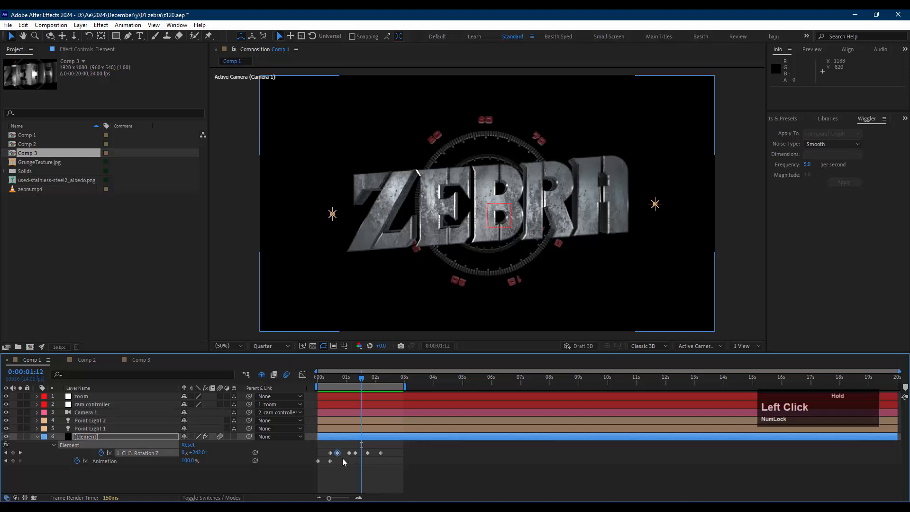
{"action": "key", "text": "shift"}
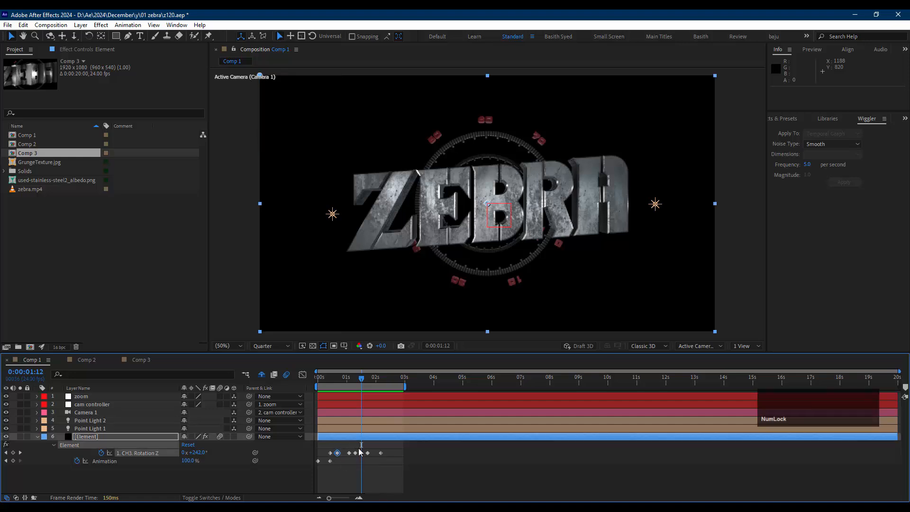
{"action": "left_click", "coordinate": [358, 447], "text": "shift"}
{"action": "left_click_drag", "start_coordinate": [354, 457], "coordinate": [355, 468]}
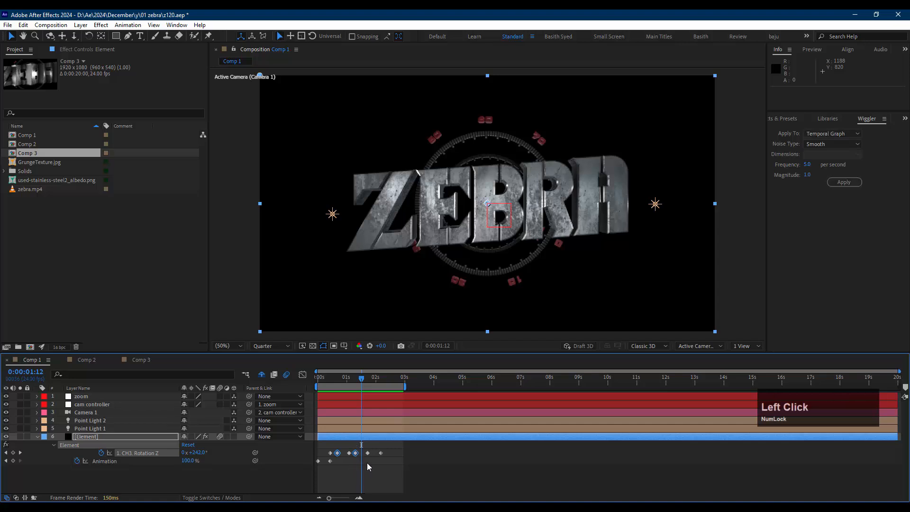
{"action": "key", "text": "alt"}
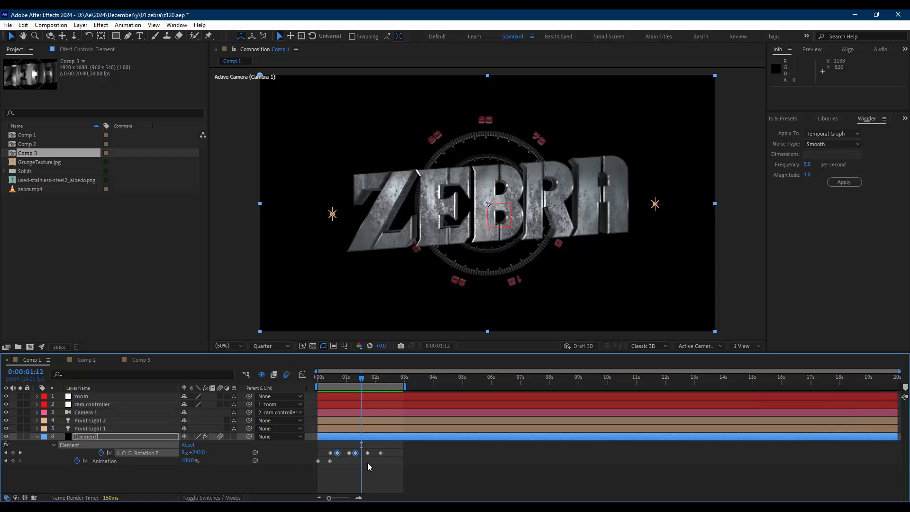
{"action": "key", "text": "alt+Right"}
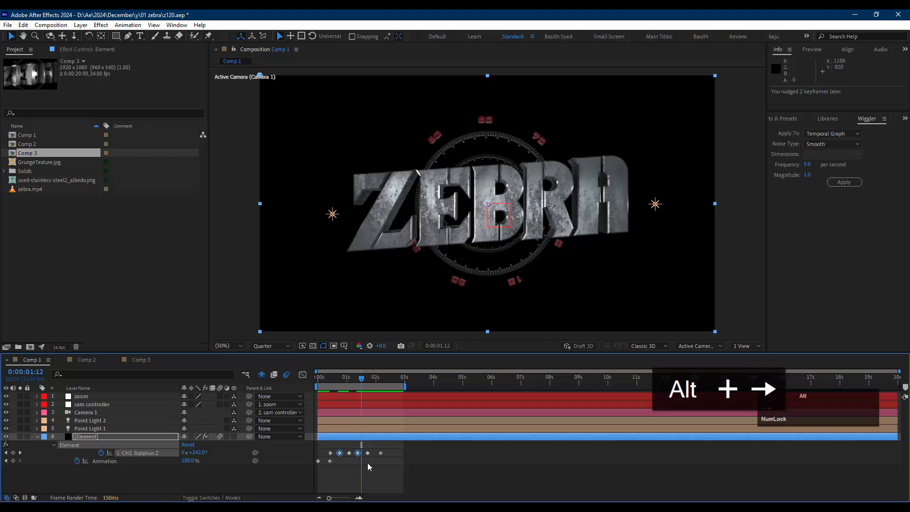
Nudge the last four Channel 3 Rotation Z keyframes one frame forward, and the last two by one more frame
{"action": "left_click", "coordinate": [354, 462]}
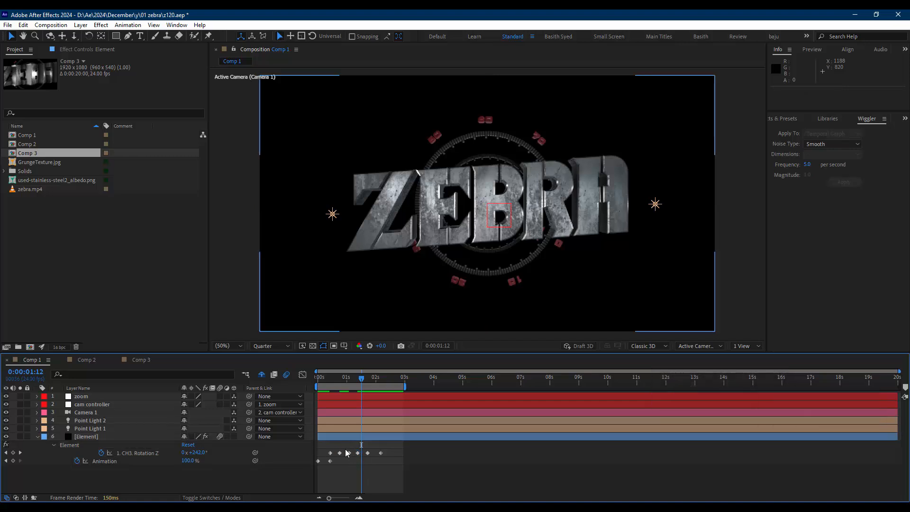
{"action": "left_click_drag", "start_coordinate": [345, 447], "coordinate": [392, 469]}
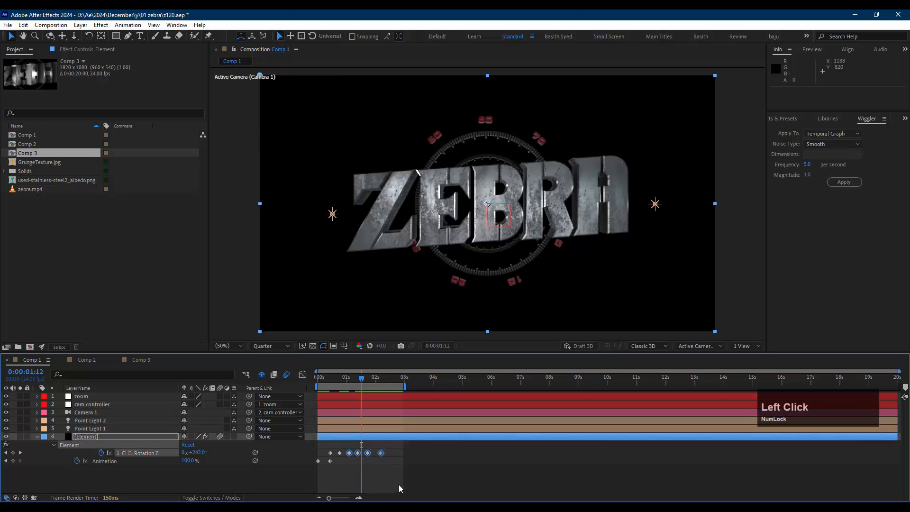
{"action": "key", "text": "alt+Right"}
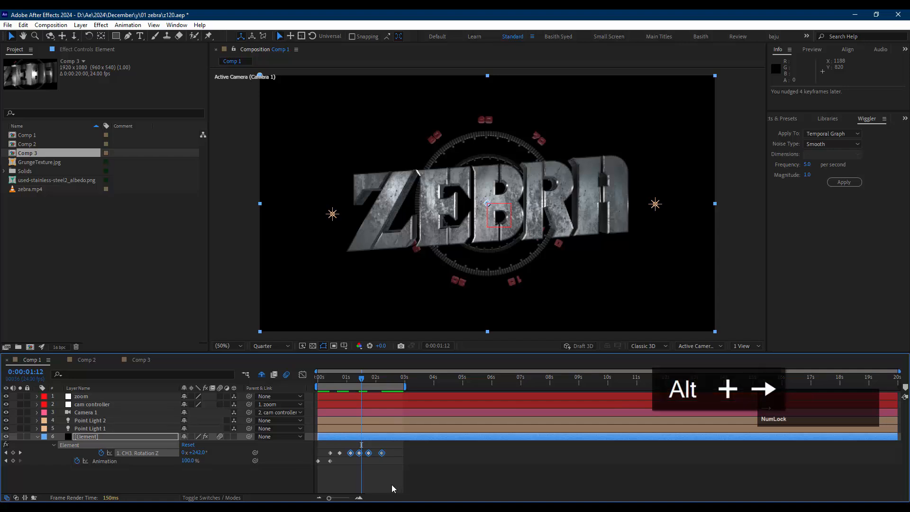
{"action": "left_click_drag", "start_coordinate": [362, 446], "coordinate": [397, 467]}
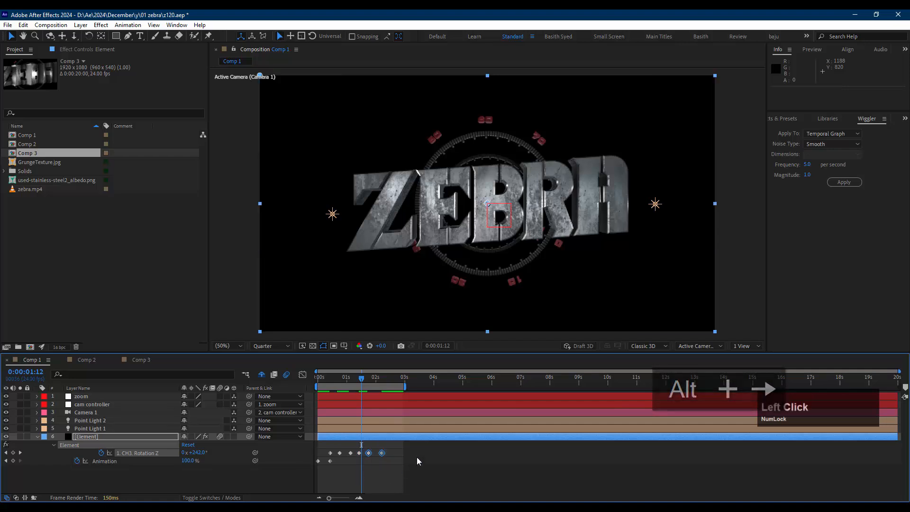
{"action": "key", "text": "alt+Right"}
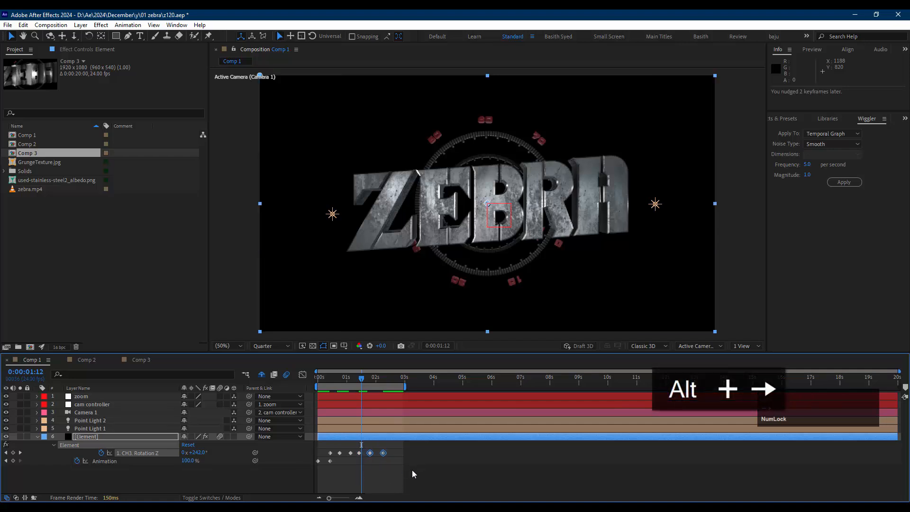
{"action": "left_click", "coordinate": [411, 469]}
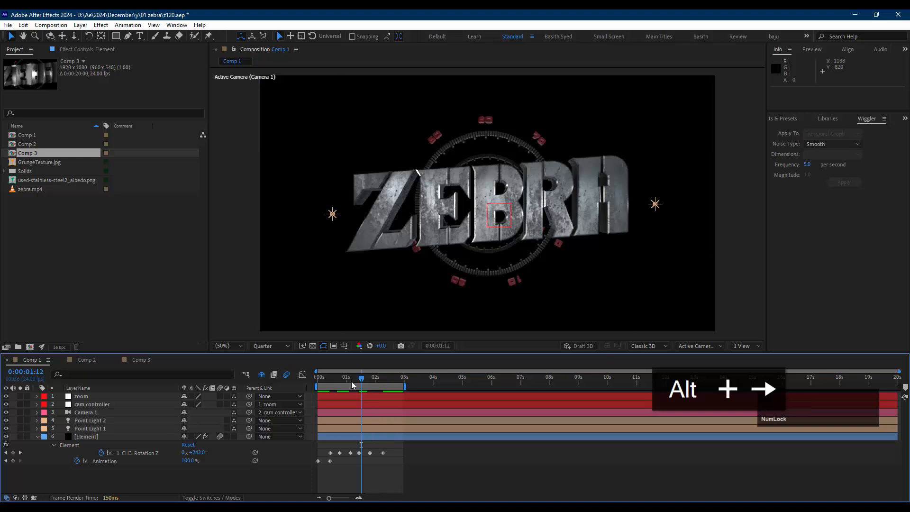
Preview the retimed number rotation from the first frame and save the project
{"action": "left_click_drag", "start_coordinate": [350, 378], "coordinate": [315, 385]}
{"action": "key", "text": "space"}
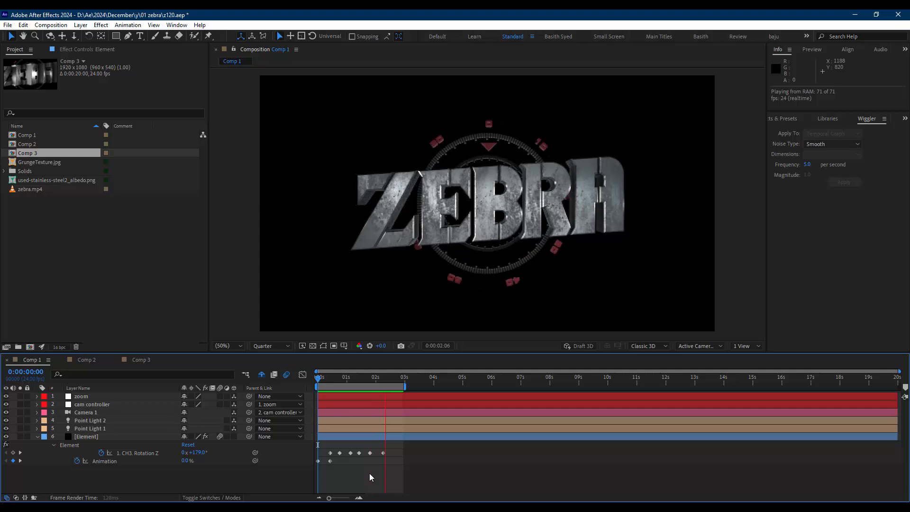
{"action": "key", "text": "space"}
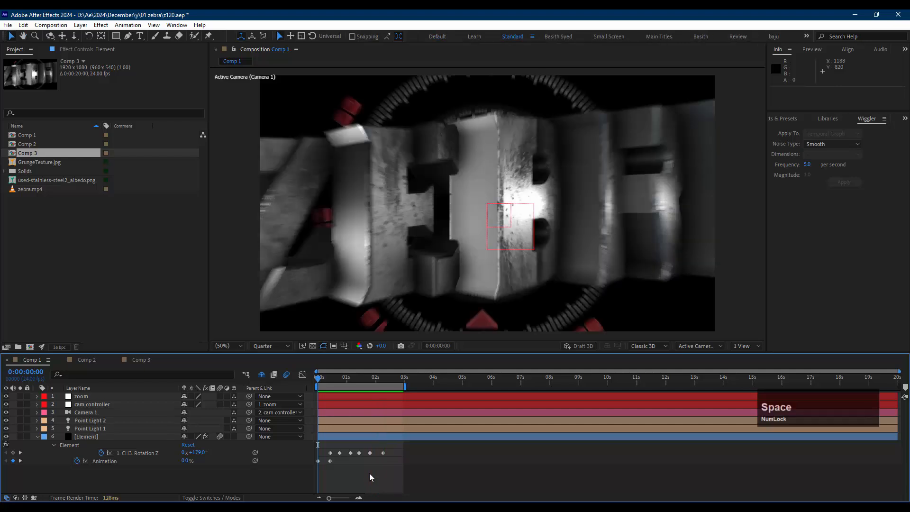
{"action": "key", "text": "ctrl+s"}
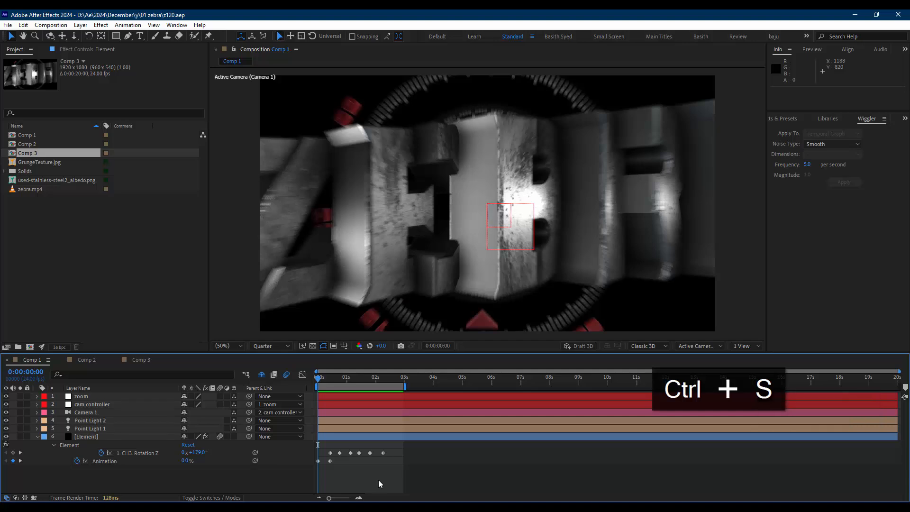
{"action": "left_click", "coordinate": [385, 480]}
{"action": "key", "text": "space"}
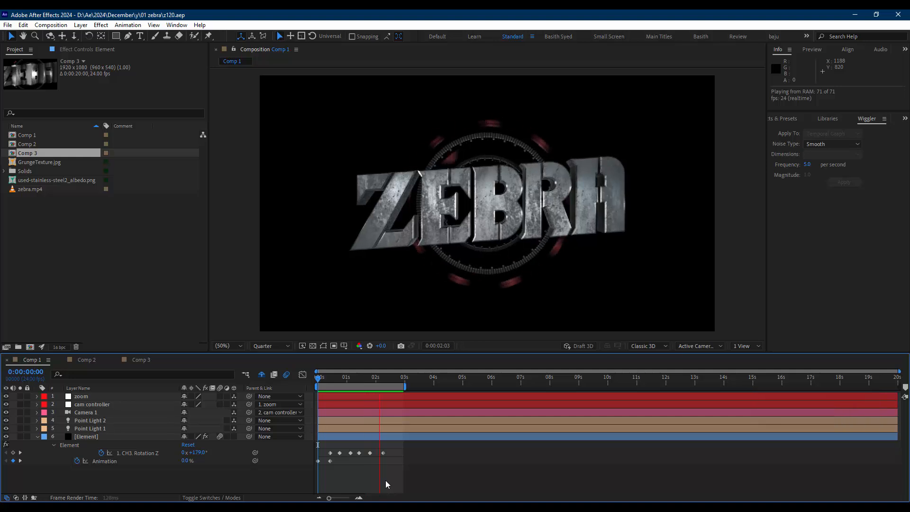
{"action": "key", "text": "space"}
{"action": "left_click", "coordinate": [392, 483]}
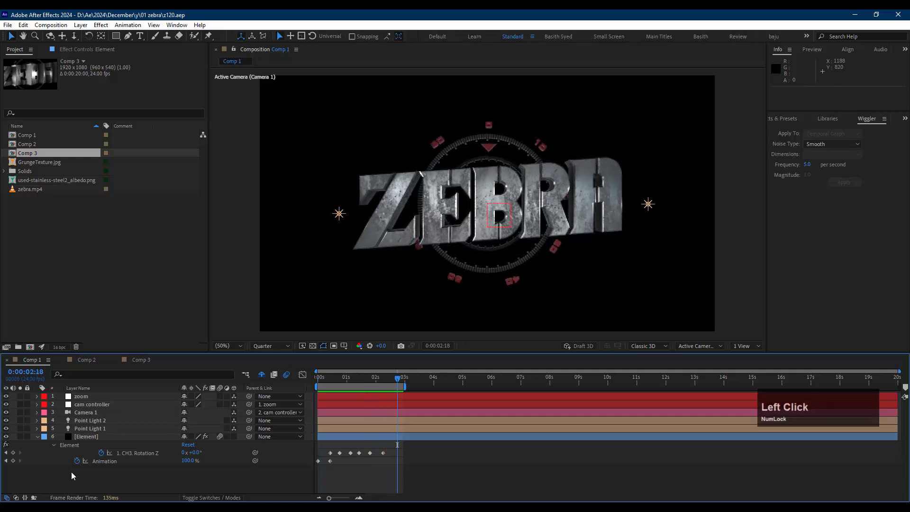
Create a black solid named BG and place it beneath the Element layer at the end of the layer stack
{"action": "left_click", "coordinate": [37, 436]}
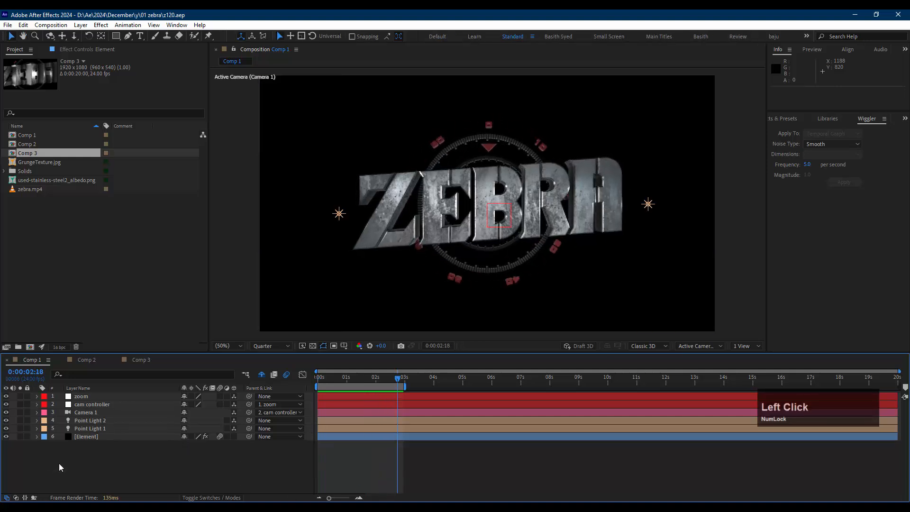
{"action": "right_click", "coordinate": [59, 467]}
{"action": "mouse_move", "coordinate": [177, 346]}
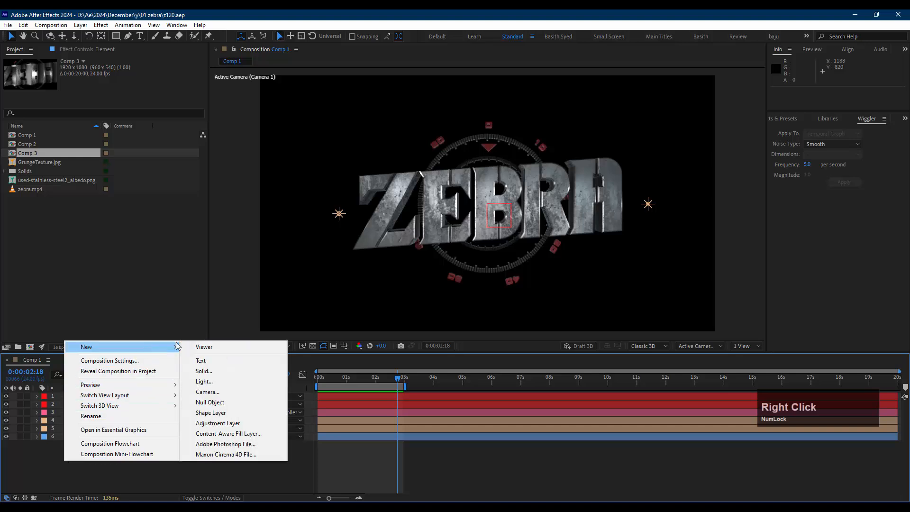
{"action": "left_click", "coordinate": [204, 371]}
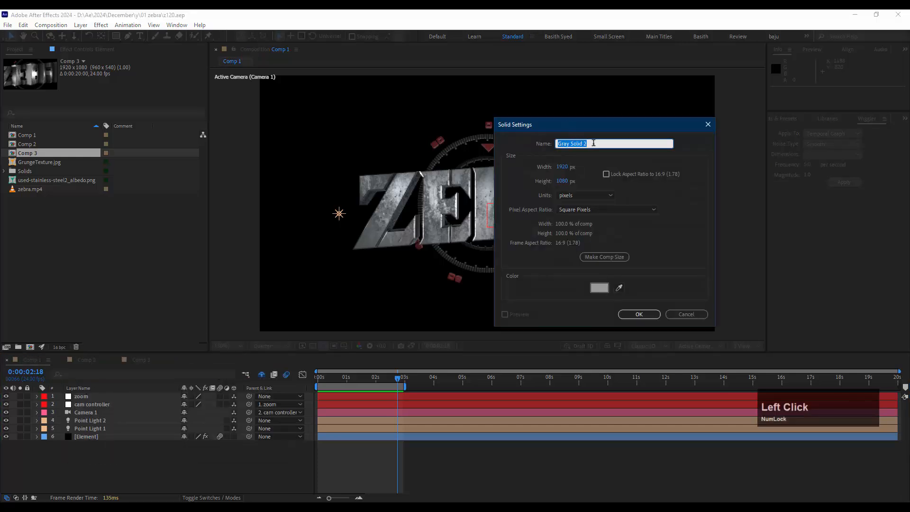
{"action": "type", "text": "BG"}
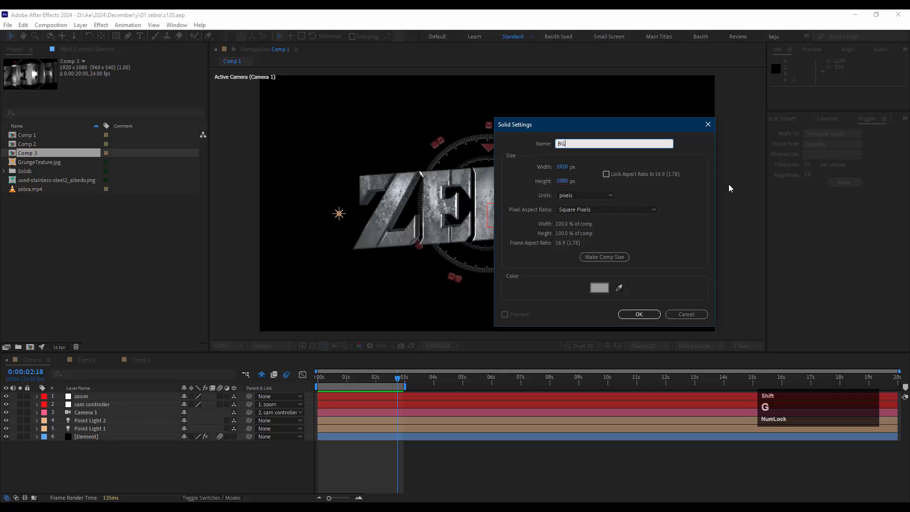
{"action": "left_click", "coordinate": [600, 288]}
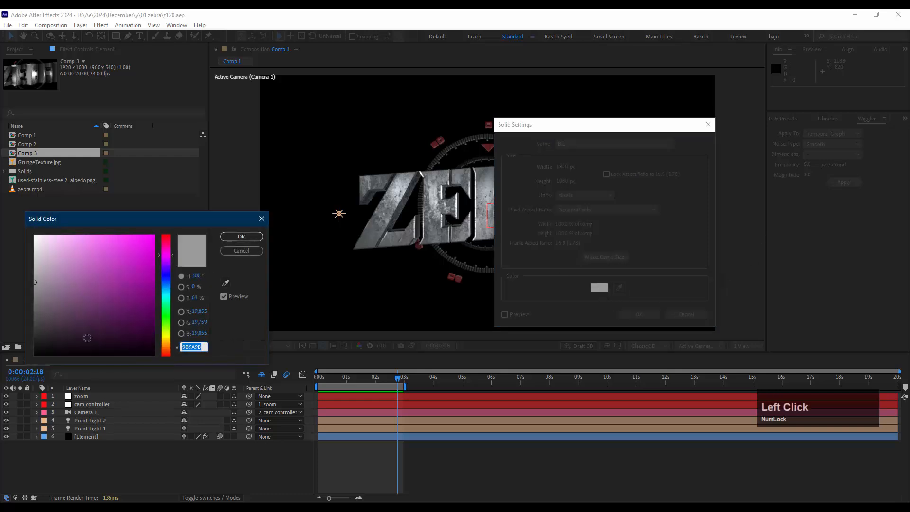
{"action": "left_click_drag", "start_coordinate": [87, 334], "coordinate": [34, 355]}
{"action": "left_click", "coordinate": [252, 238]}
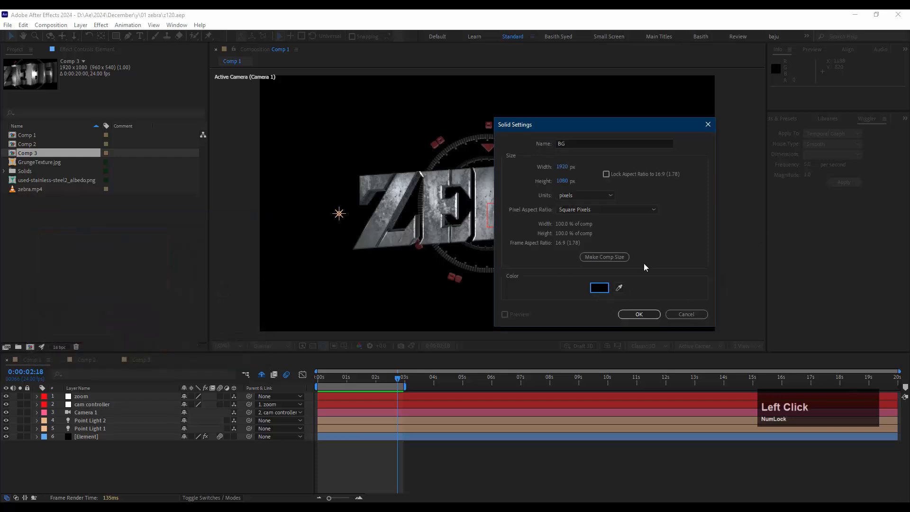
{"action": "left_click", "coordinate": [639, 314]}
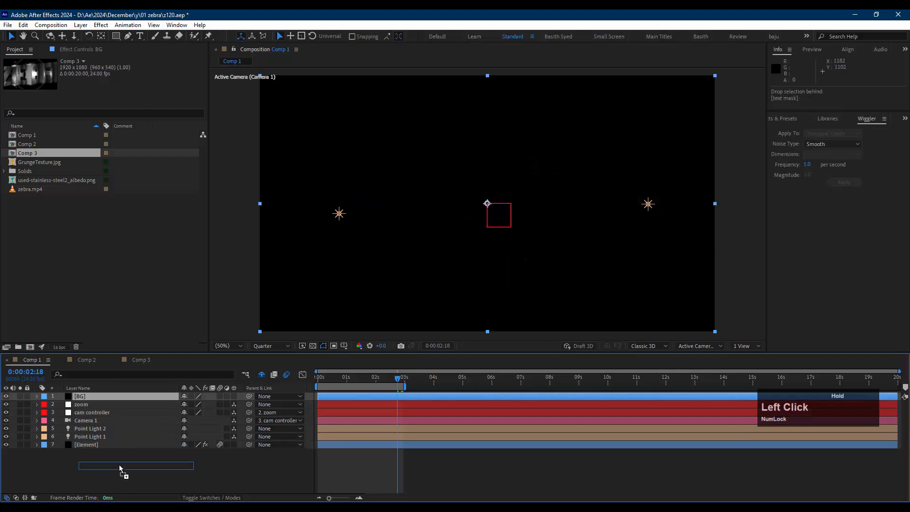
{"action": "left_click_drag", "start_coordinate": [104, 397], "coordinate": [95, 442]}
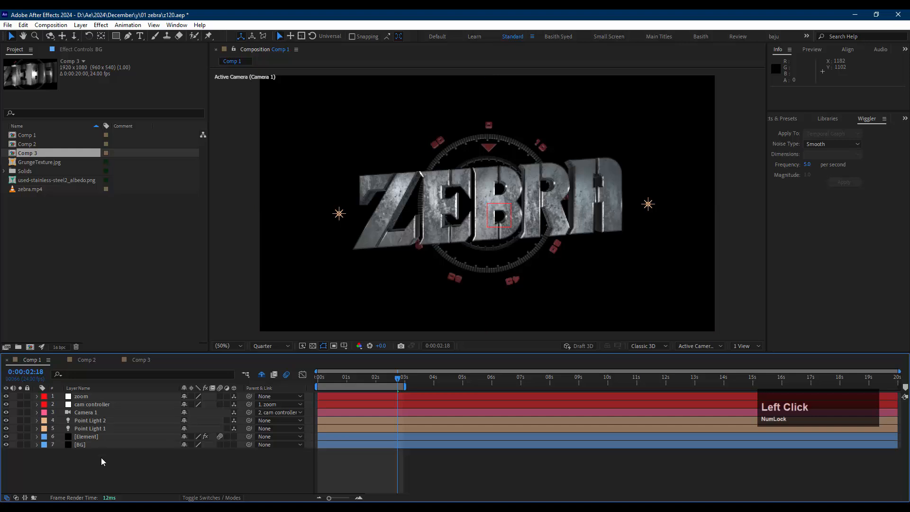
Create a black solid named Light directly above the BG layer
{"action": "right_click", "coordinate": [15, 445]}
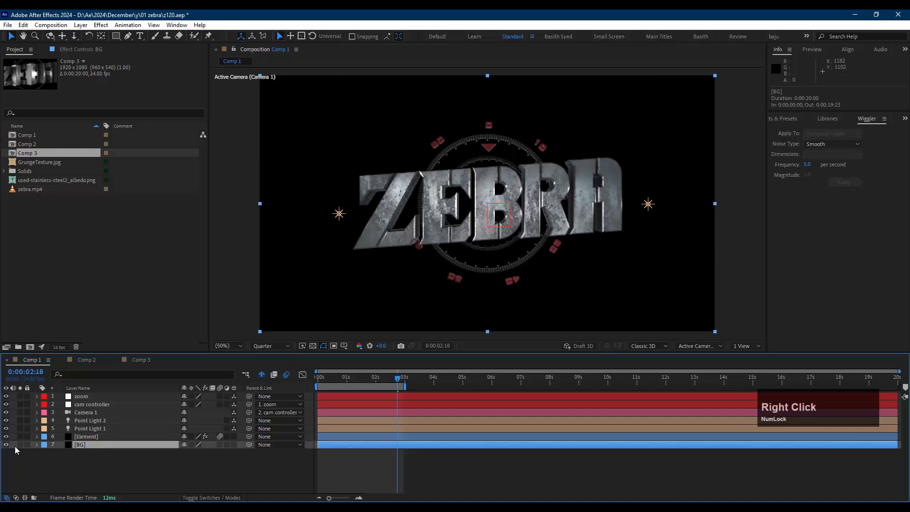
{"action": "mouse_move", "coordinate": [97, 334]}
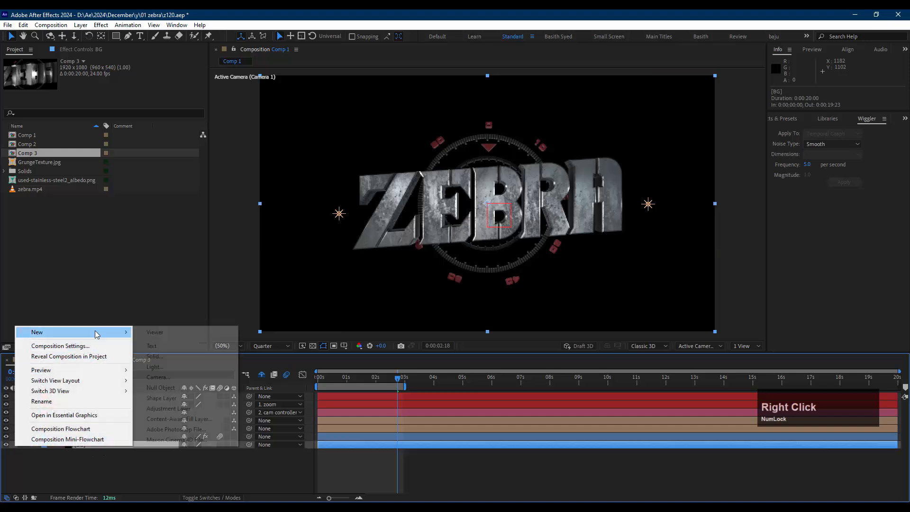
{"action": "left_click", "coordinate": [178, 356]}
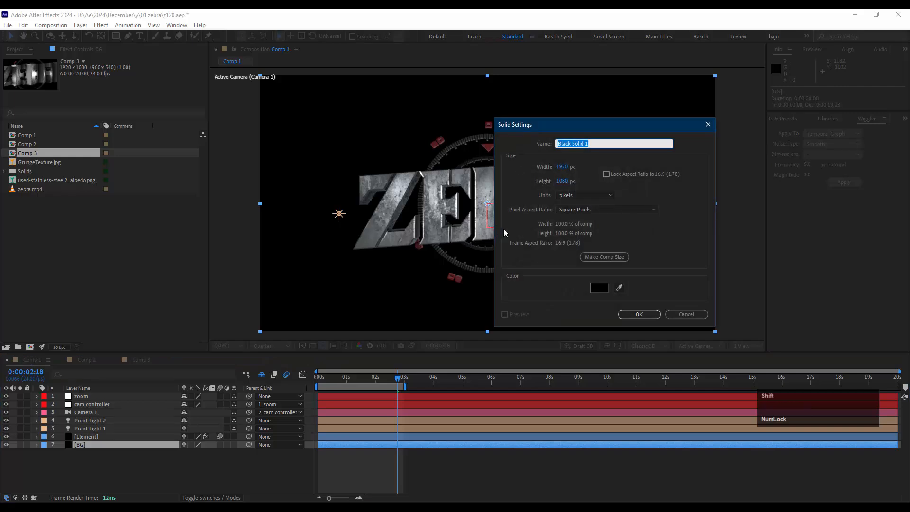
{"action": "type", "text": "Light"}
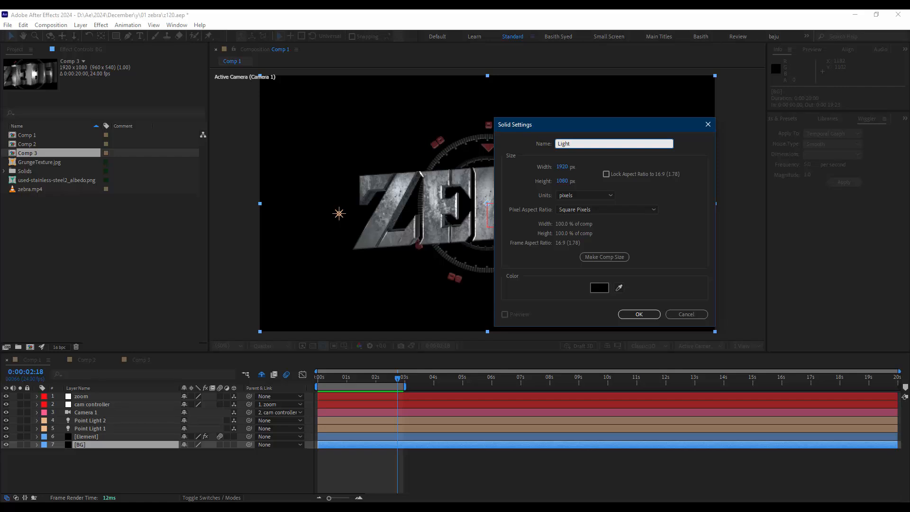
{"action": "key", "text": "Return"}
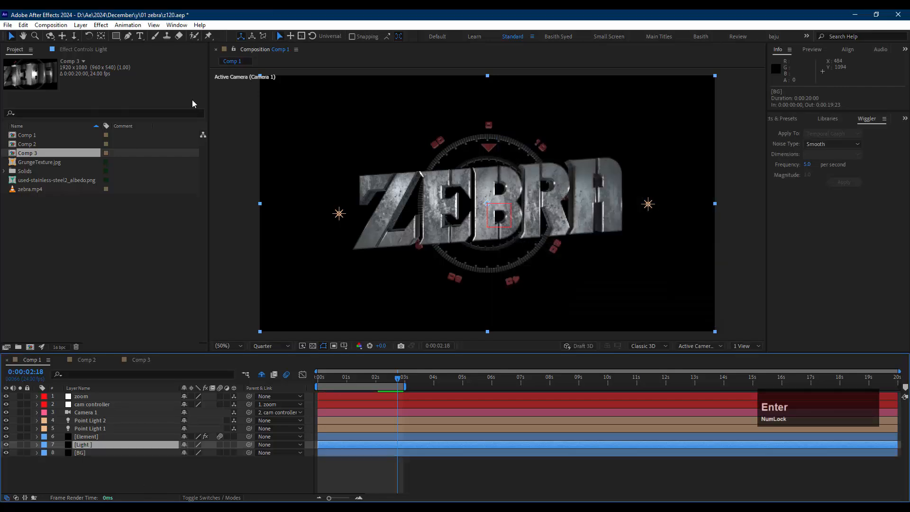
Apply the Fill effect to the Light layer and set its color to dark gray 484848
{"action": "left_click", "coordinate": [795, 119]}
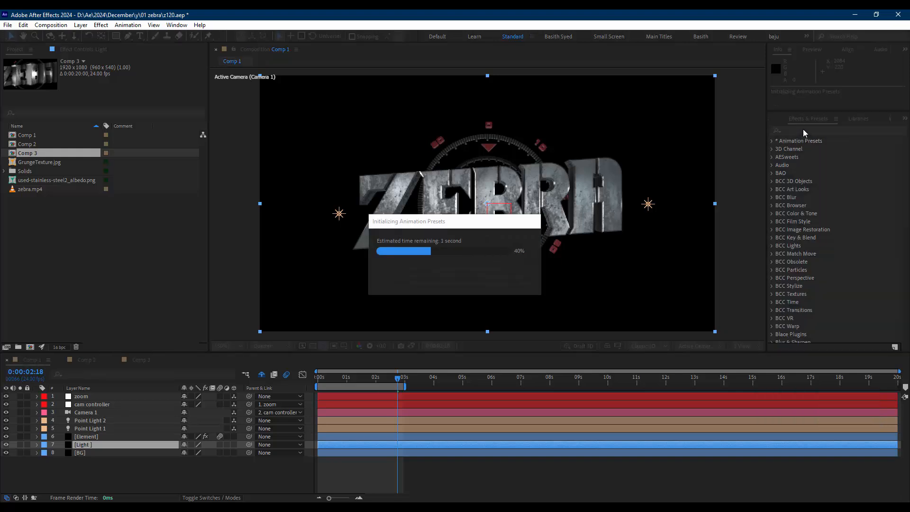
{"action": "left_click", "coordinate": [811, 130]}
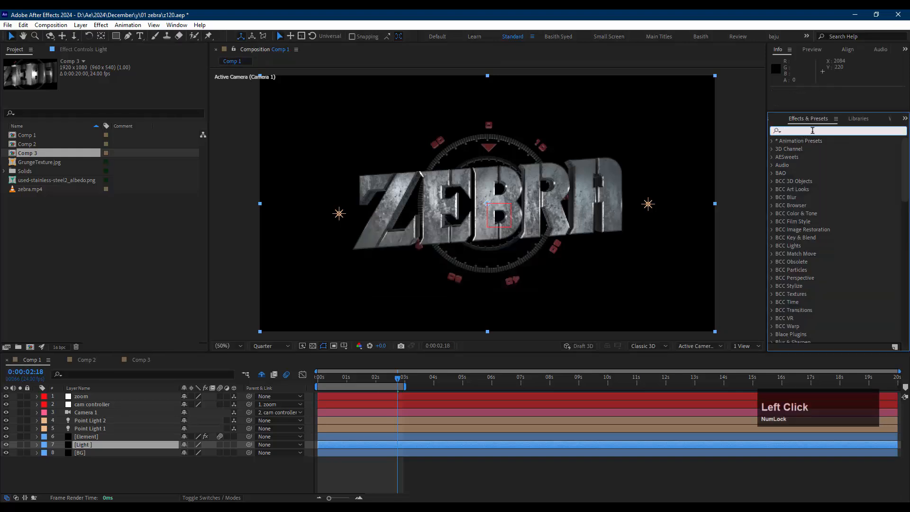
{"action": "type", "text": "fill"}
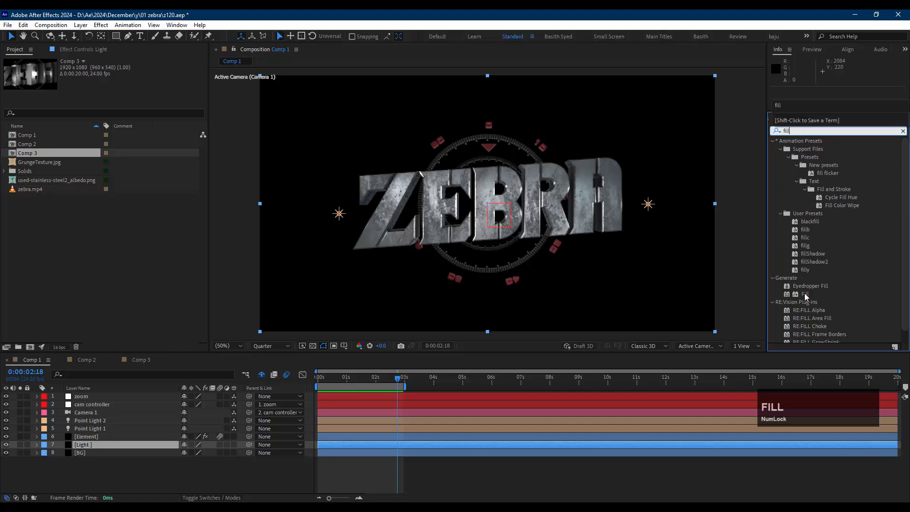
{"action": "left_click_drag", "start_coordinate": [804, 294], "coordinate": [101, 446]}
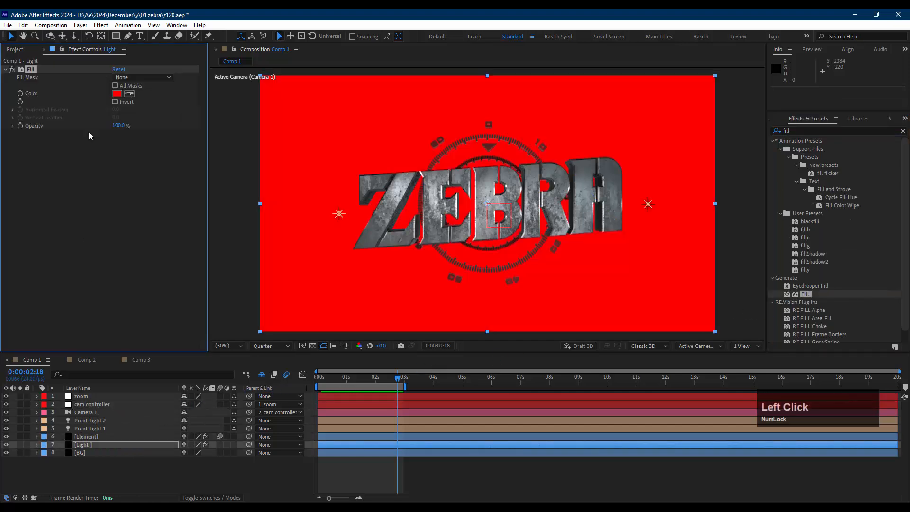
{"action": "left_click", "coordinate": [116, 93]}
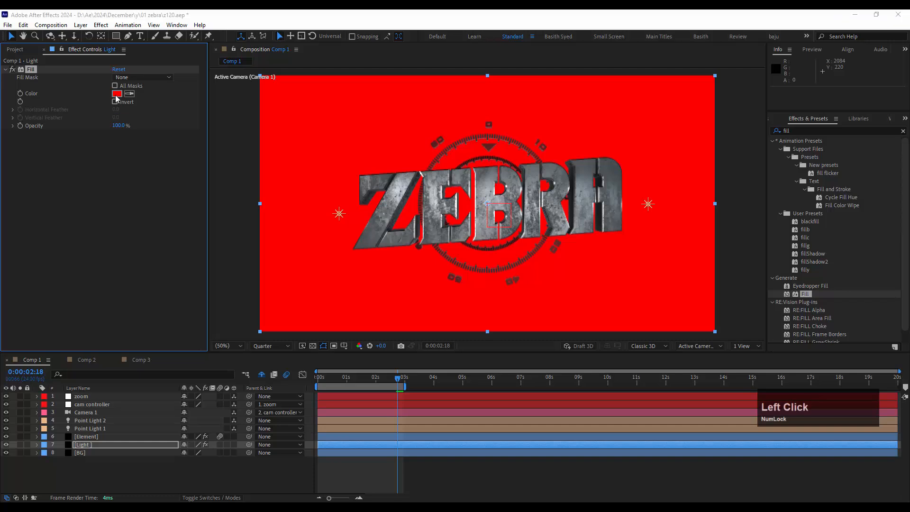
{"action": "left_click_drag", "start_coordinate": [55, 322], "coordinate": [13, 329]}
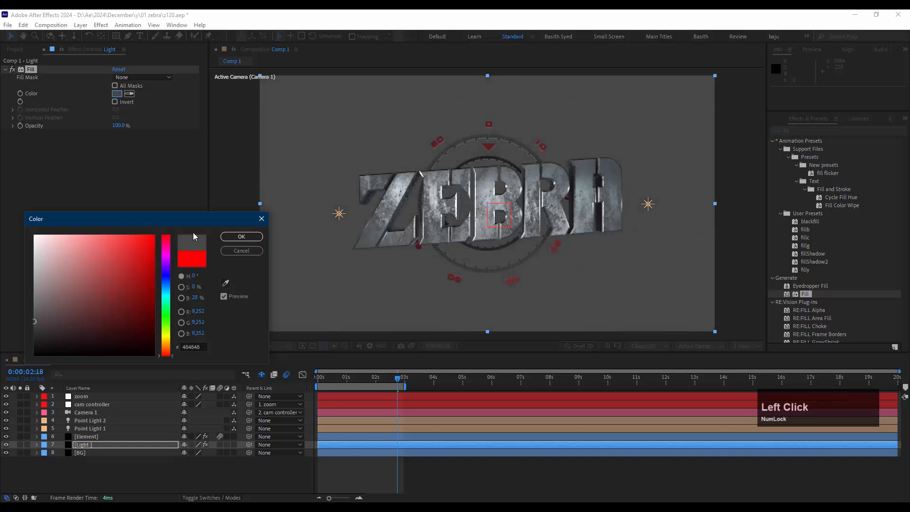
{"action": "left_click", "coordinate": [241, 236]}
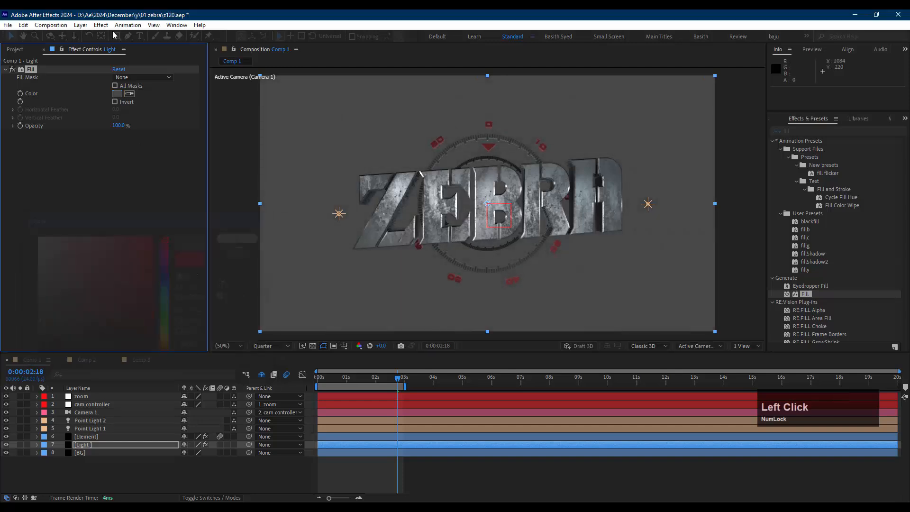
Draw a closed, curved arch-shaped mask on the Light layer with the Pen tool, spanning the frame above and around the ZEBRA title
{"action": "left_click", "coordinate": [124, 444]}
{"action": "key", "text": "g"}
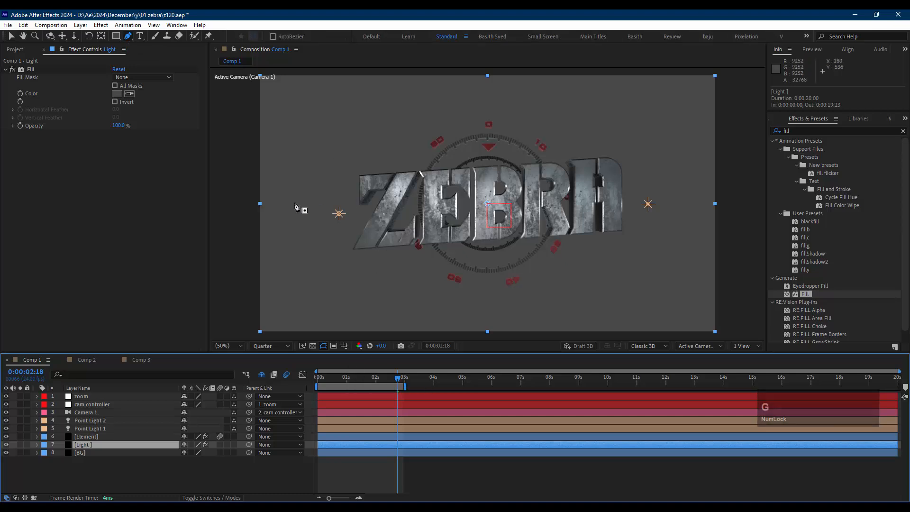
{"action": "left_click", "coordinate": [278, 216]}
{"action": "left_click_drag", "start_coordinate": [322, 158], "coordinate": [347, 150]}
{"action": "left_click_drag", "start_coordinate": [459, 151], "coordinate": [482, 144]}
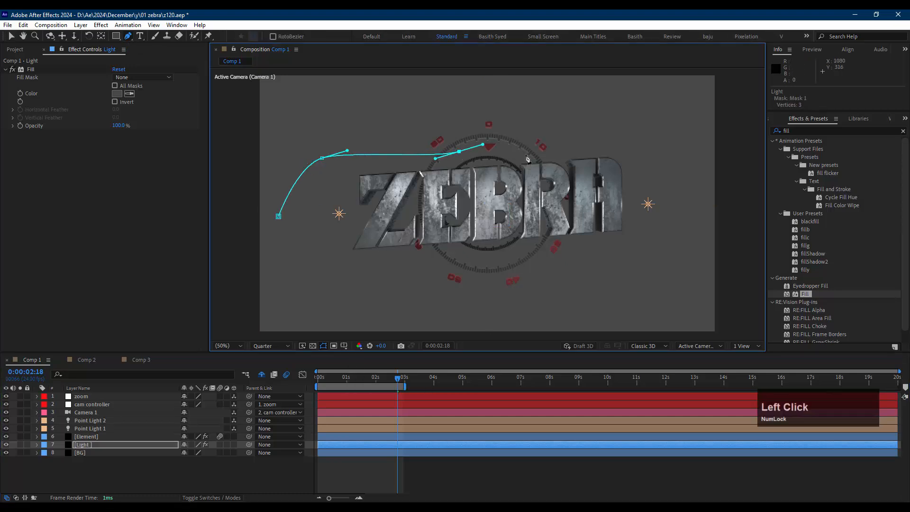
{"action": "left_click_drag", "start_coordinate": [660, 193], "coordinate": [678, 196]}
{"action": "left_click_drag", "start_coordinate": [700, 264], "coordinate": [715, 272]}
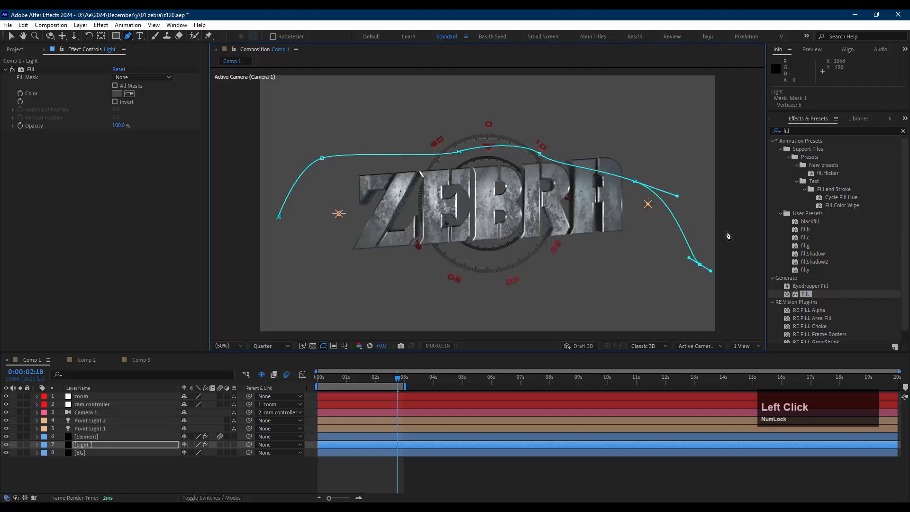
{"action": "left_click_drag", "start_coordinate": [732, 205], "coordinate": [732, 178]}
{"action": "left_click_drag", "start_coordinate": [676, 125], "coordinate": [666, 99]}
{"action": "left_click", "coordinate": [607, 79]}
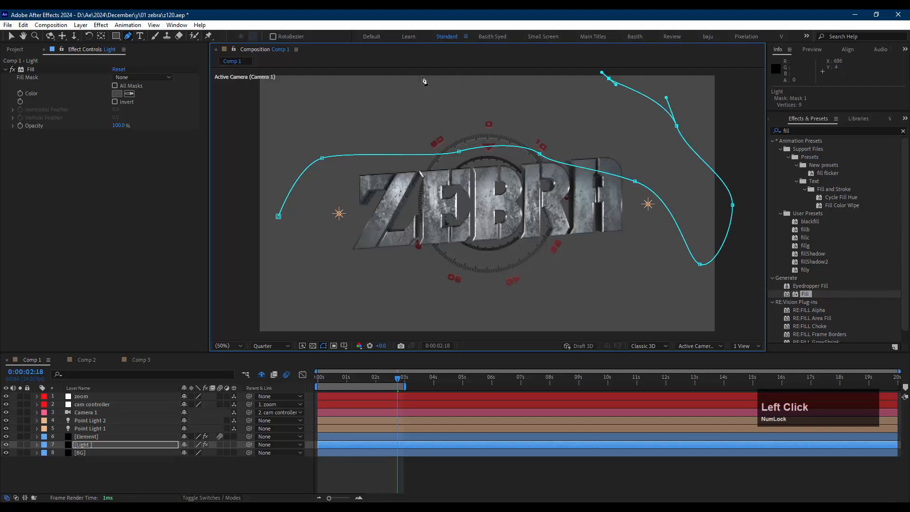
{"action": "left_click_drag", "start_coordinate": [422, 76], "coordinate": [375, 75]}
{"action": "left_click_drag", "start_coordinate": [281, 113], "coordinate": [264, 140]}
{"action": "left_click_drag", "start_coordinate": [260, 242], "coordinate": [274, 251]}
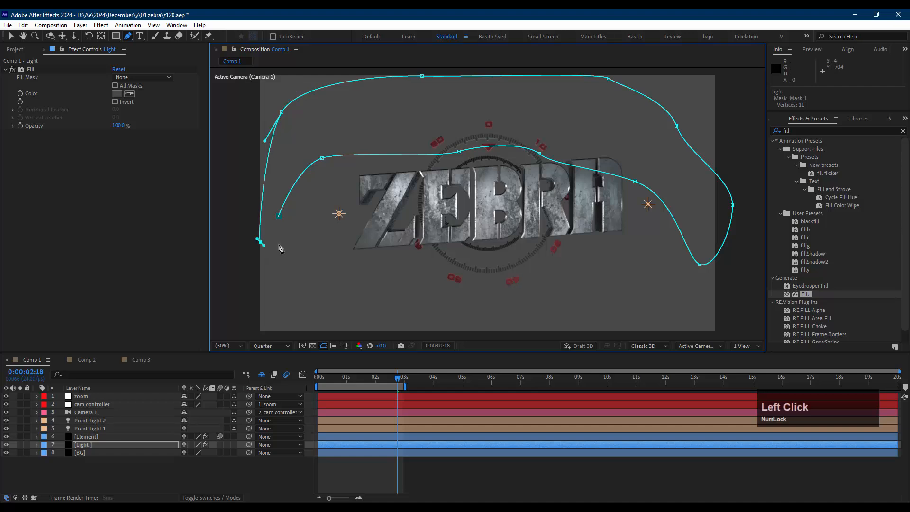
{"action": "left_click", "coordinate": [278, 216]}
Set the Light layer's Mask Feather to 573 pixels and collapse the layer's properties
{"action": "left_click", "coordinate": [102, 444]}
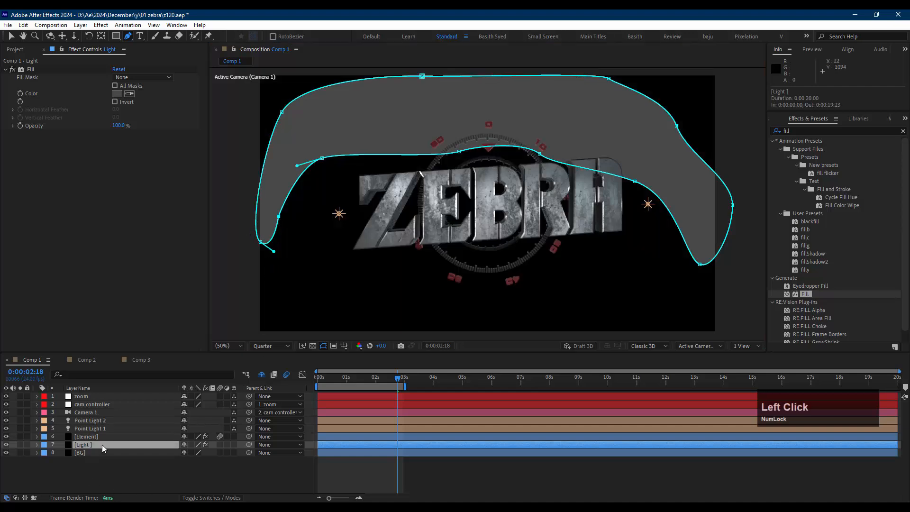
{"action": "key", "text": "f"}
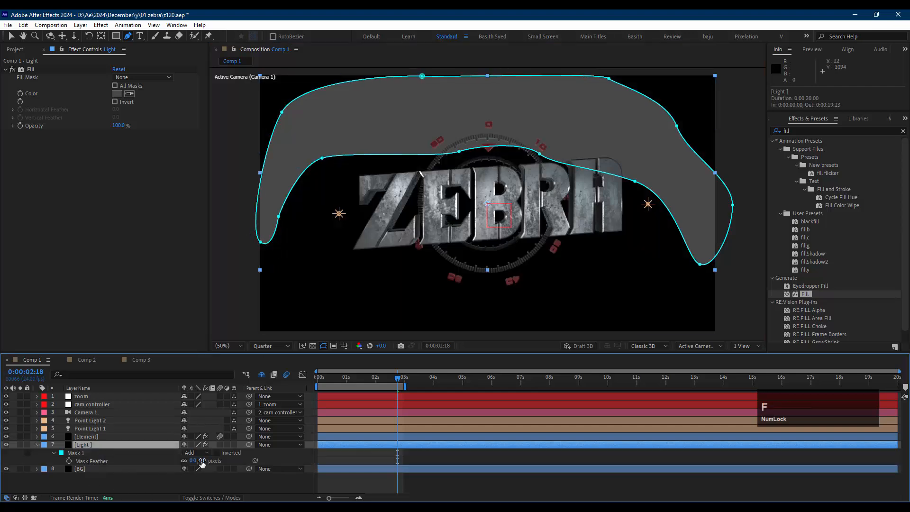
{"action": "left_click_drag", "start_coordinate": [194, 460], "coordinate": [393, 454]}
{"action": "left_click_drag", "start_coordinate": [460, 453], "coordinate": [460, 458]}
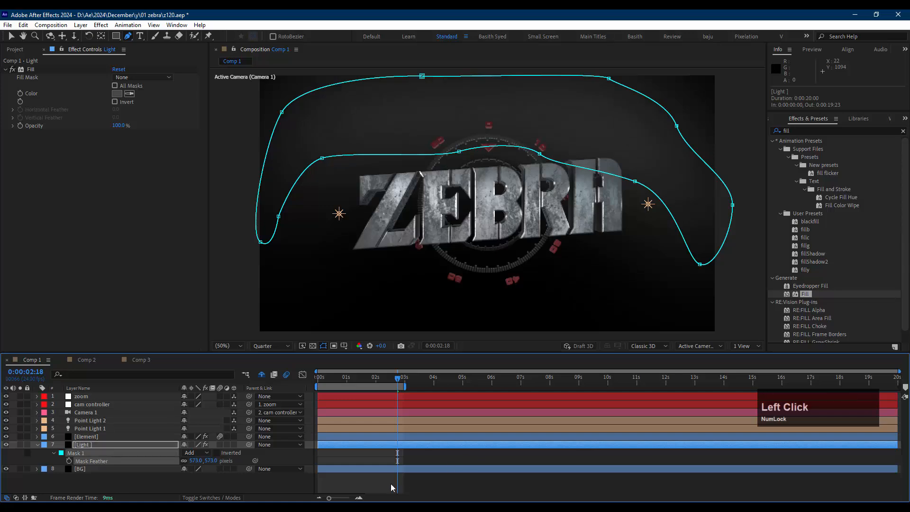
{"action": "left_click", "coordinate": [325, 485]}
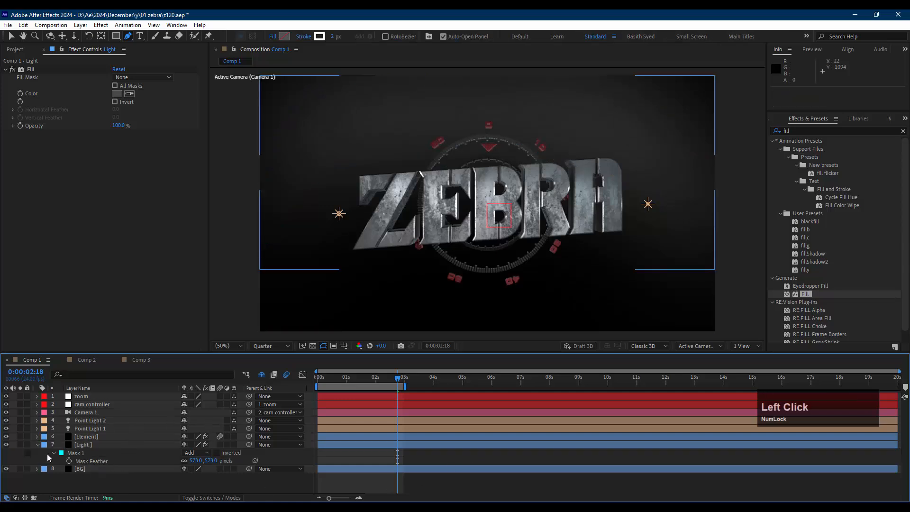
{"action": "left_click", "coordinate": [37, 444]}
Check the Light layer's mask outline, deselect the layer and save the project
{"action": "left_click", "coordinate": [104, 443]}
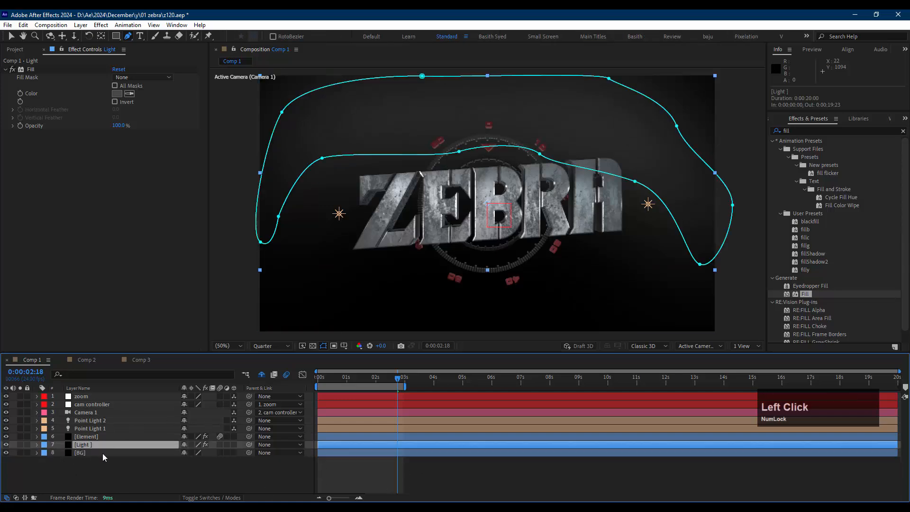
{"action": "left_click", "coordinate": [101, 459]}
{"action": "key", "text": "ctrl+s"}
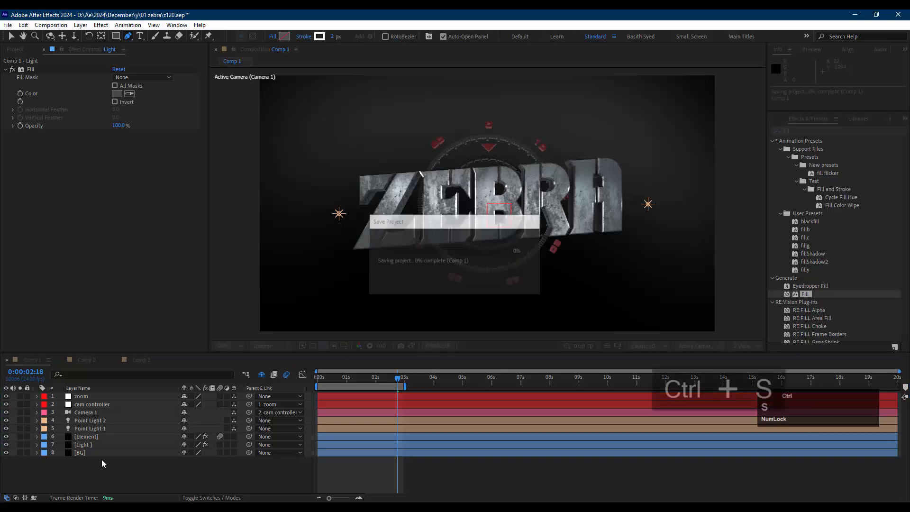